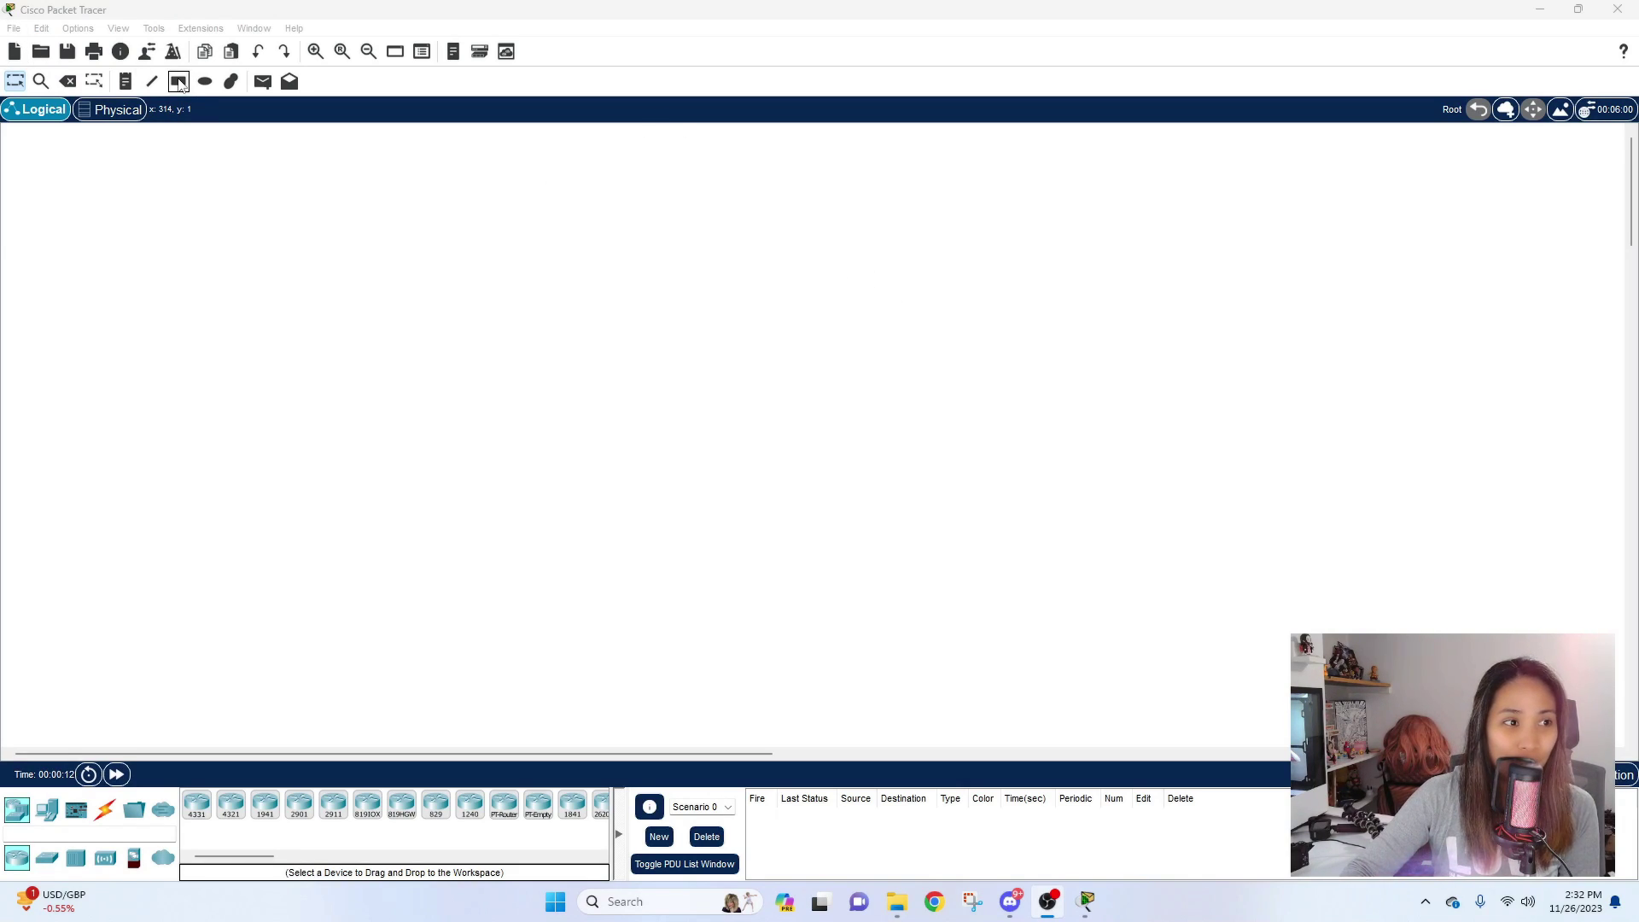
Step: Draw two unfilled, outlined rectangles of similar size, one above the other, and align the upper one with the lower one
{"action": "left_click", "coordinate": [178, 81]}
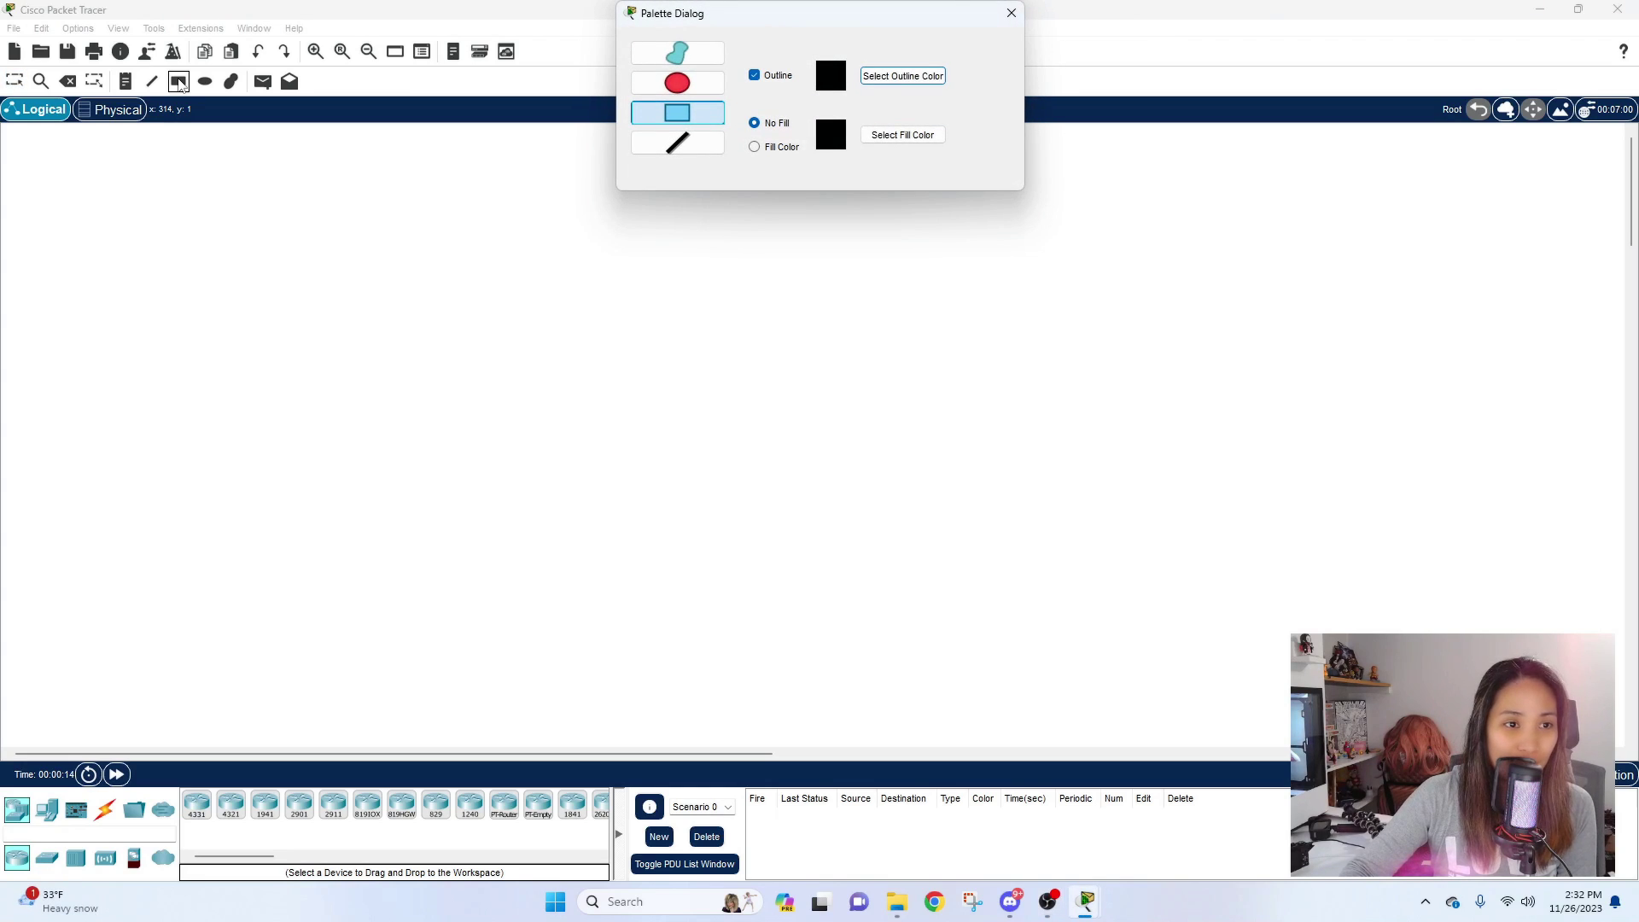
{"action": "left_click", "coordinate": [1012, 12]}
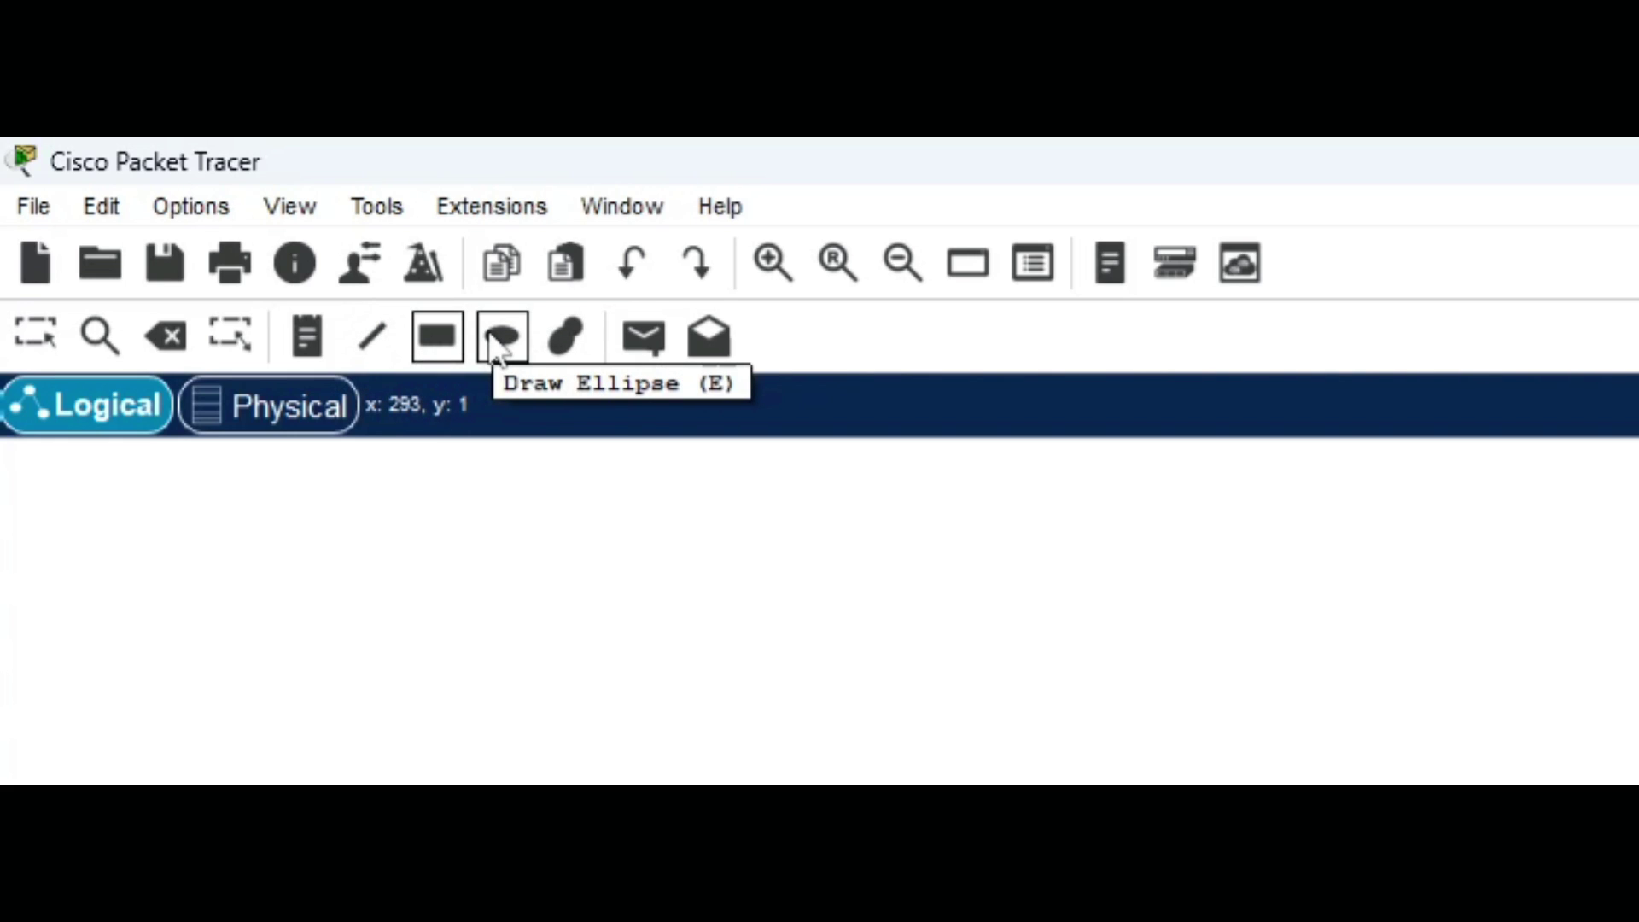
{"action": "left_click", "coordinate": [435, 350]}
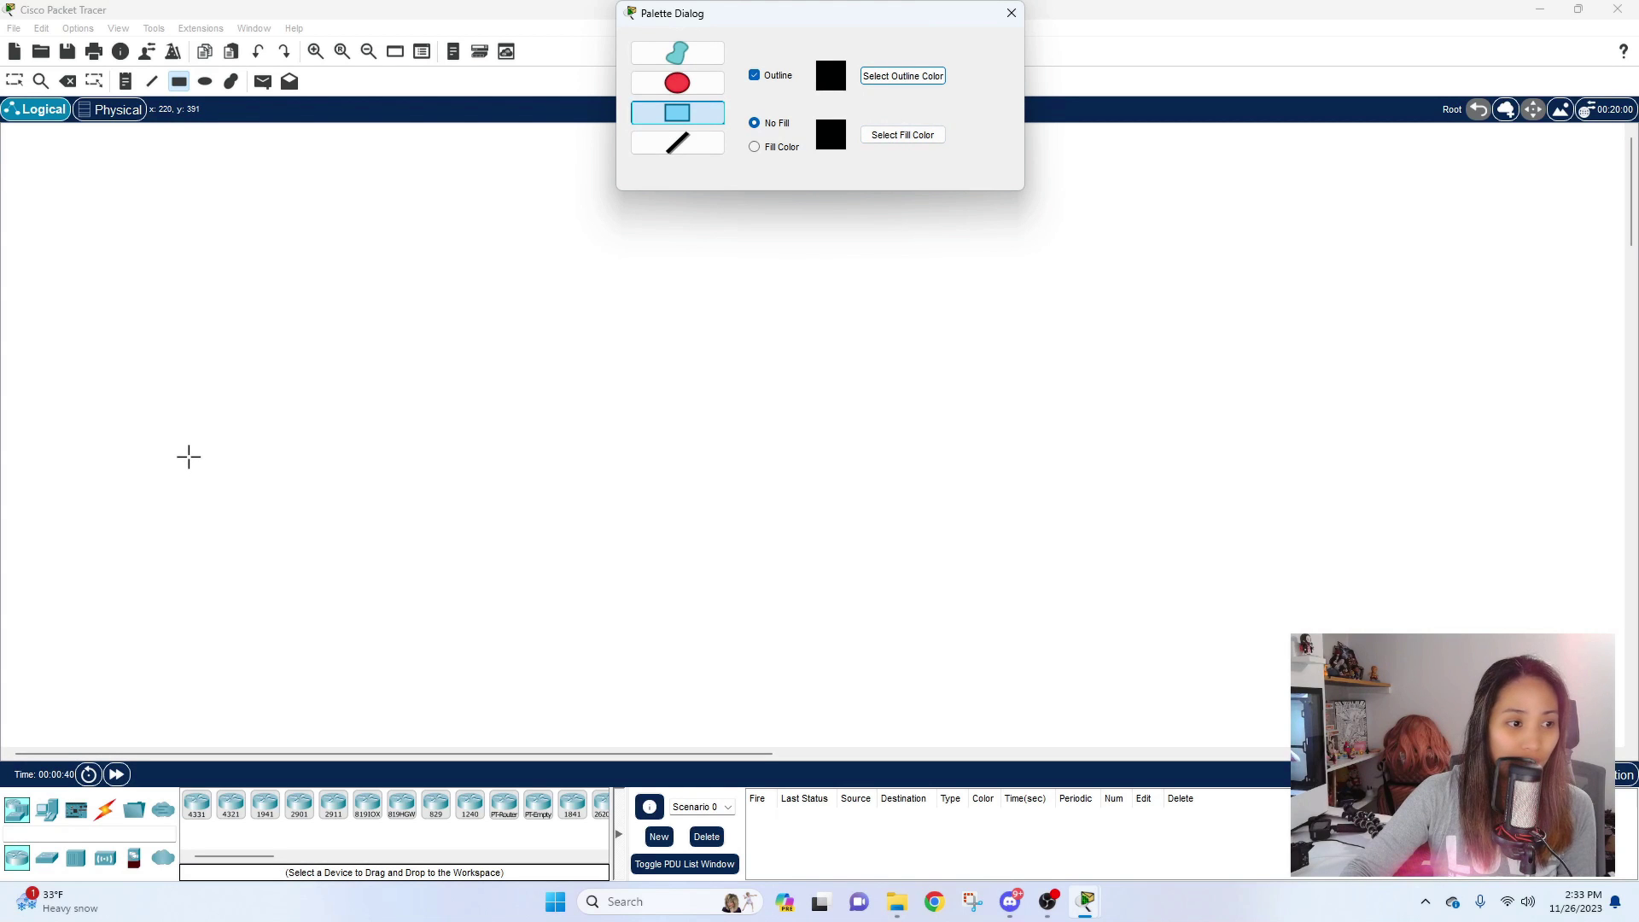
{"action": "left_click_drag", "start_coordinate": [188, 457], "coordinate": [804, 683]}
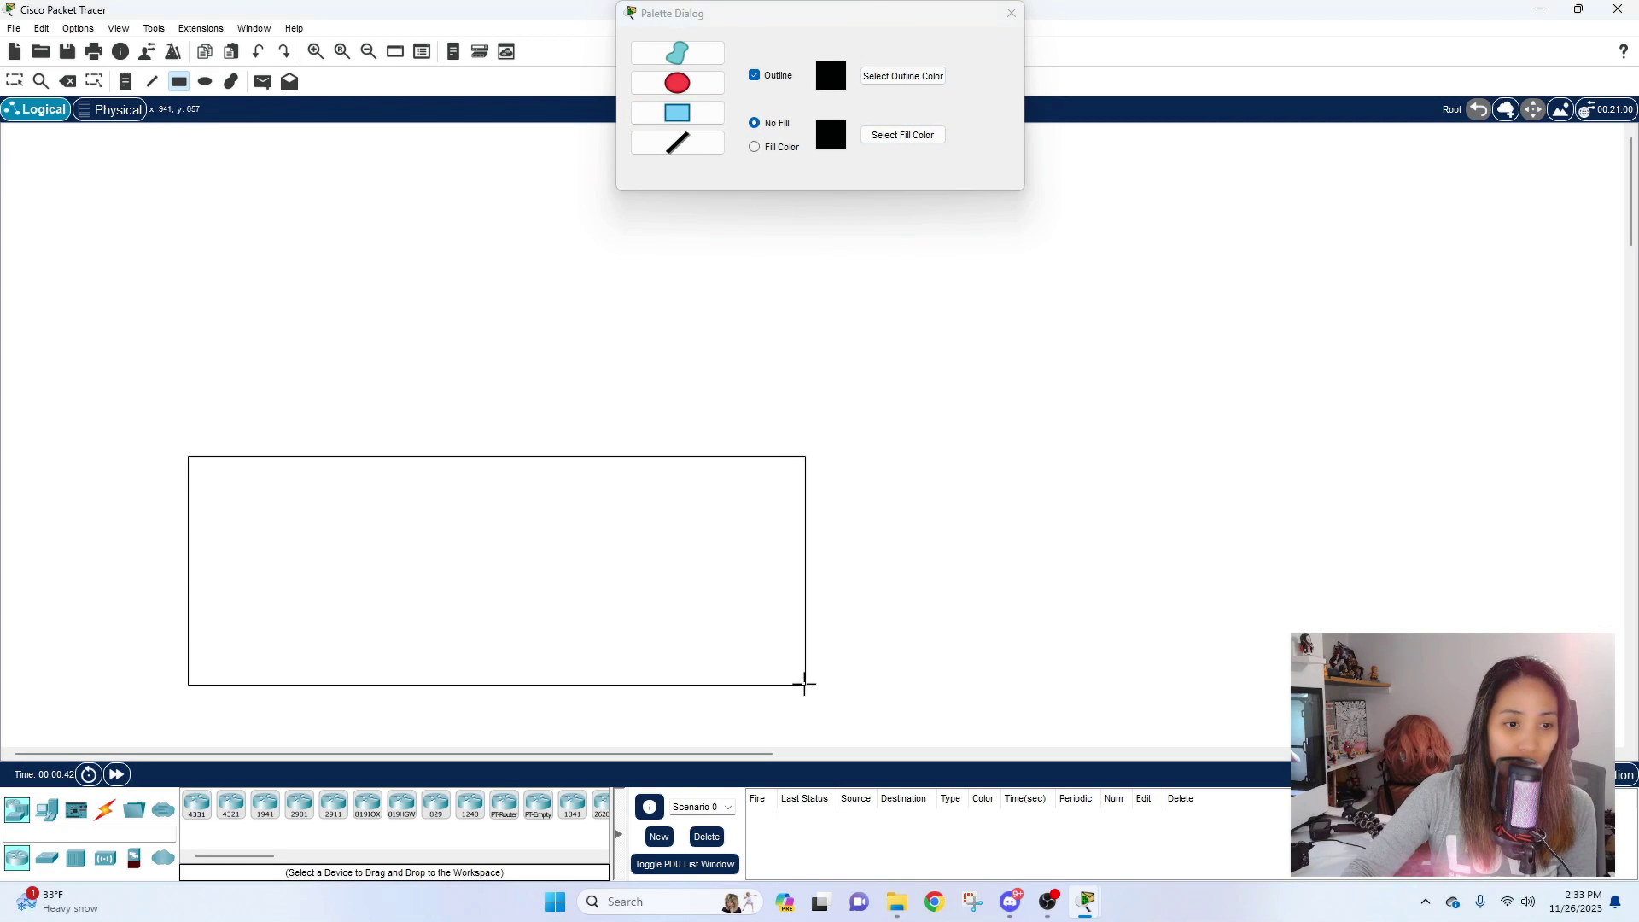
{"action": "left_click_drag", "start_coordinate": [175, 197], "coordinate": [797, 414]}
{"action": "key", "text": "Escape"}
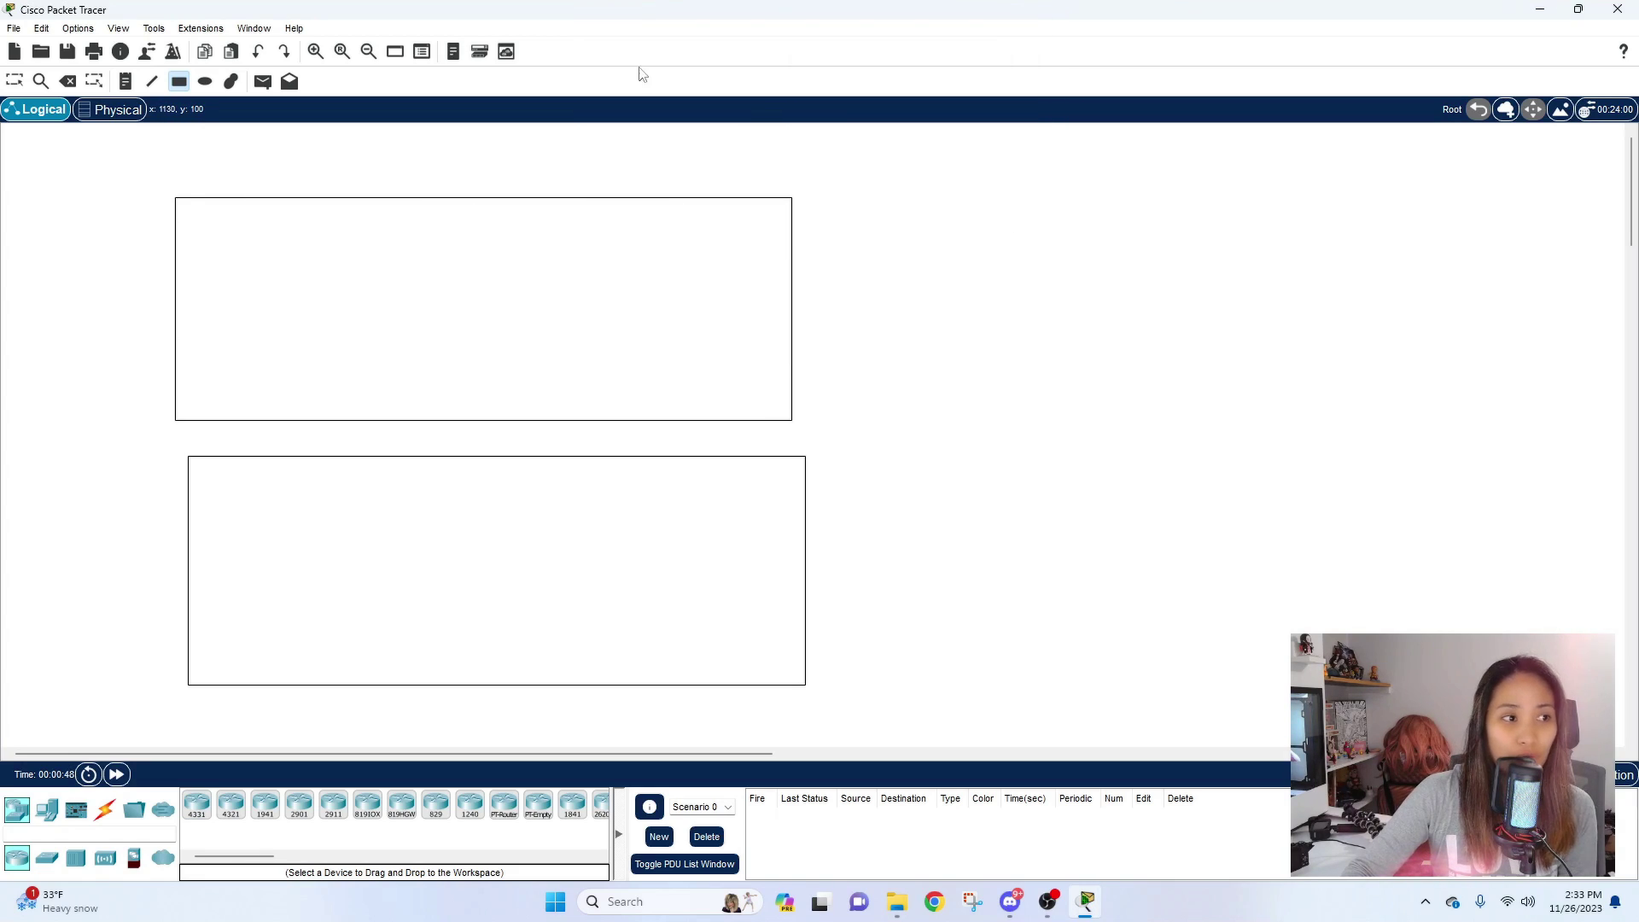
{"action": "left_click", "coordinate": [13, 82]}
{"action": "left_click_drag", "start_coordinate": [229, 204], "coordinate": [242, 209]}
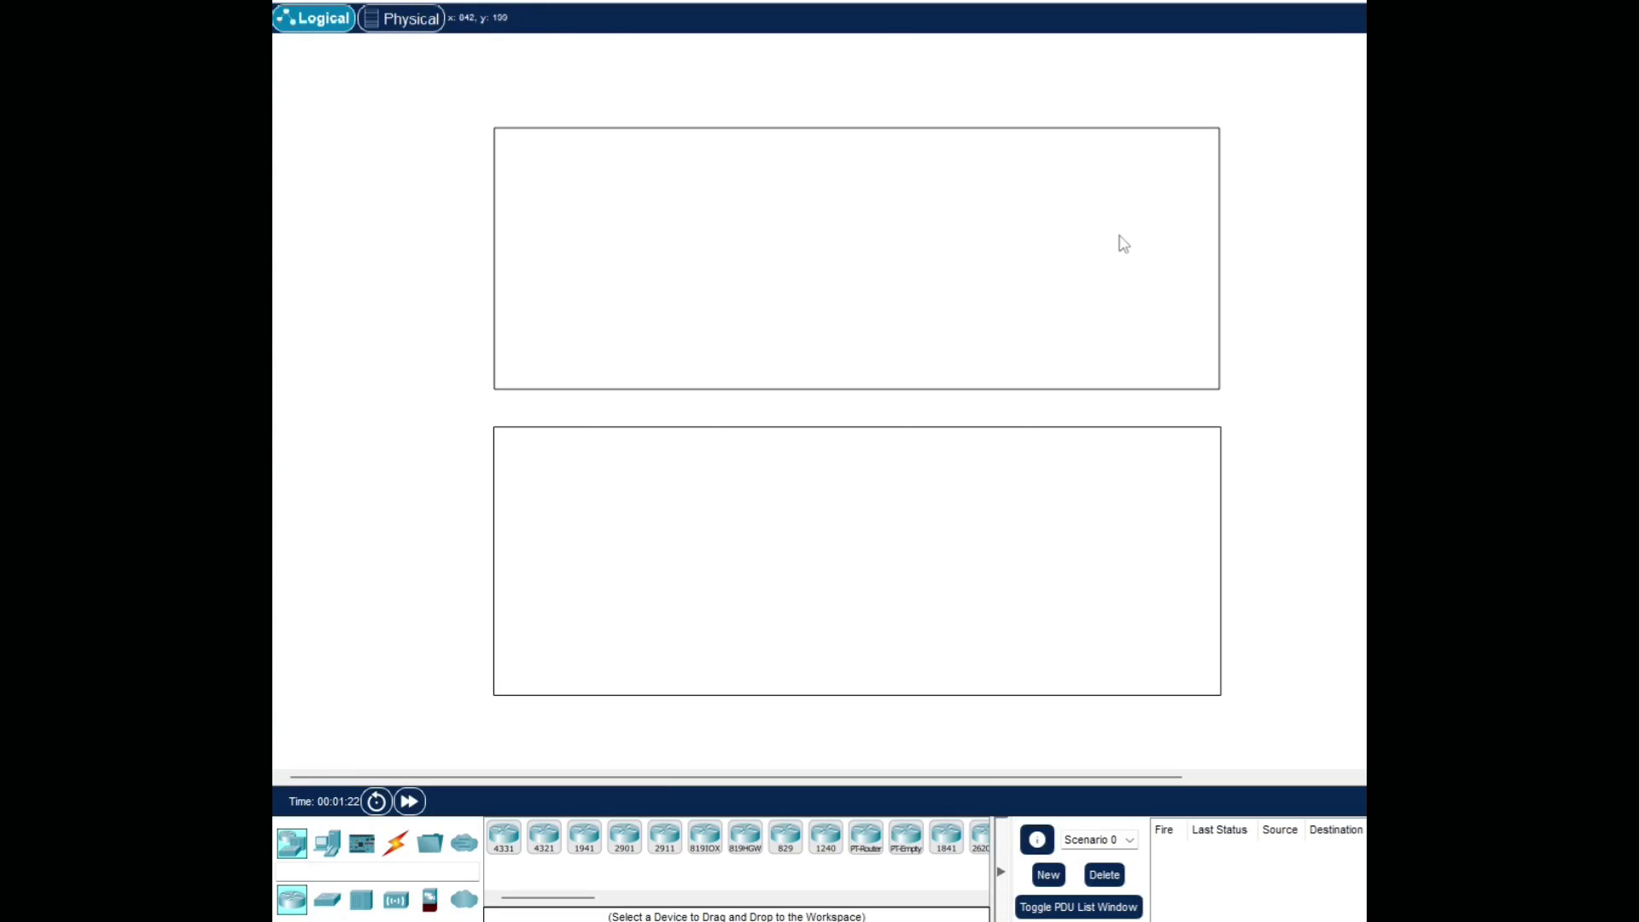
Step: Place a 2960 switch near the left side of each rectangle, the lower one first
{"action": "left_click", "coordinate": [328, 903]}
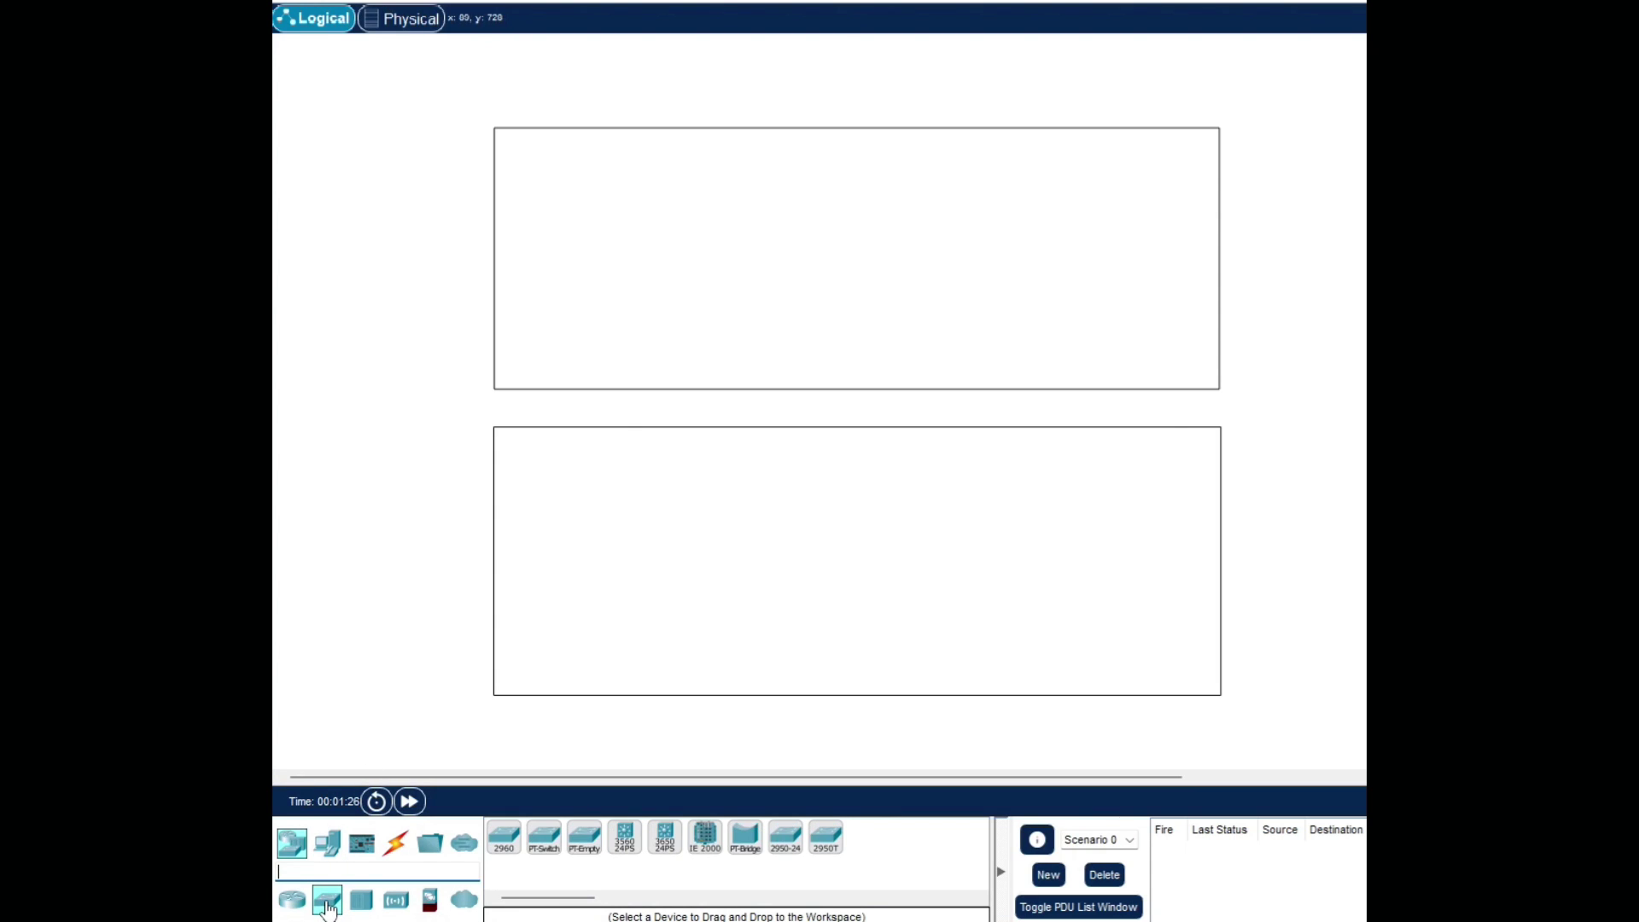
{"action": "left_click_drag", "start_coordinate": [504, 848], "coordinate": [568, 540]}
{"action": "left_click_drag", "start_coordinate": [504, 841], "coordinate": [574, 252]}
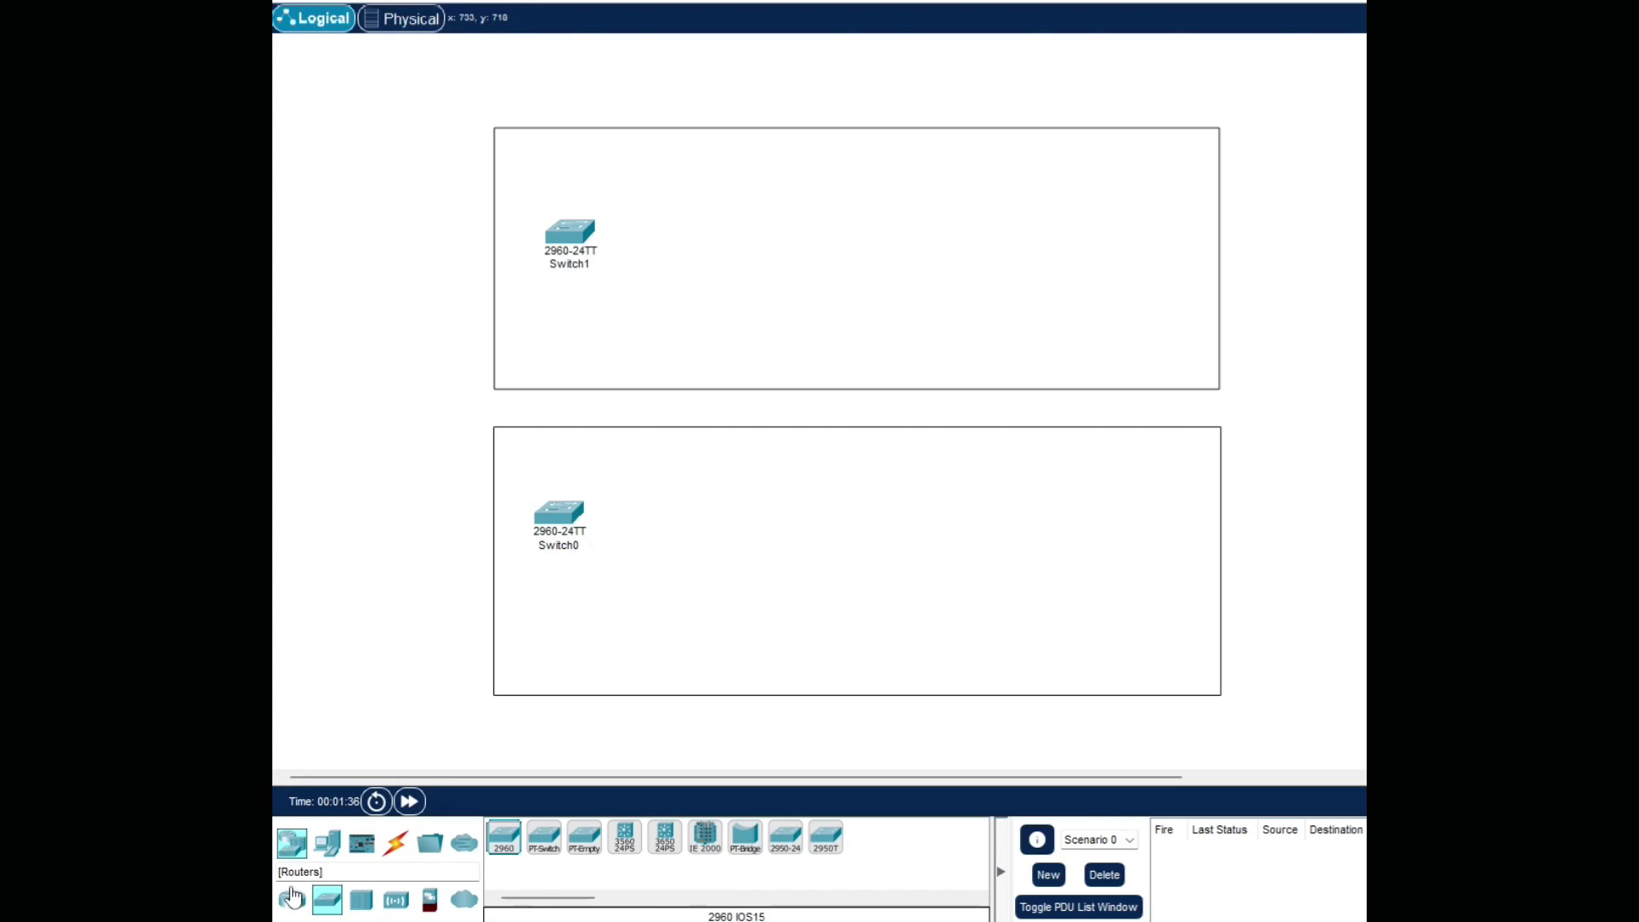
Step: Place four PCs in the lower rectangle: two stacked beside the switch, one near the right edge and one below the switch
{"action": "left_click", "coordinate": [327, 844]}
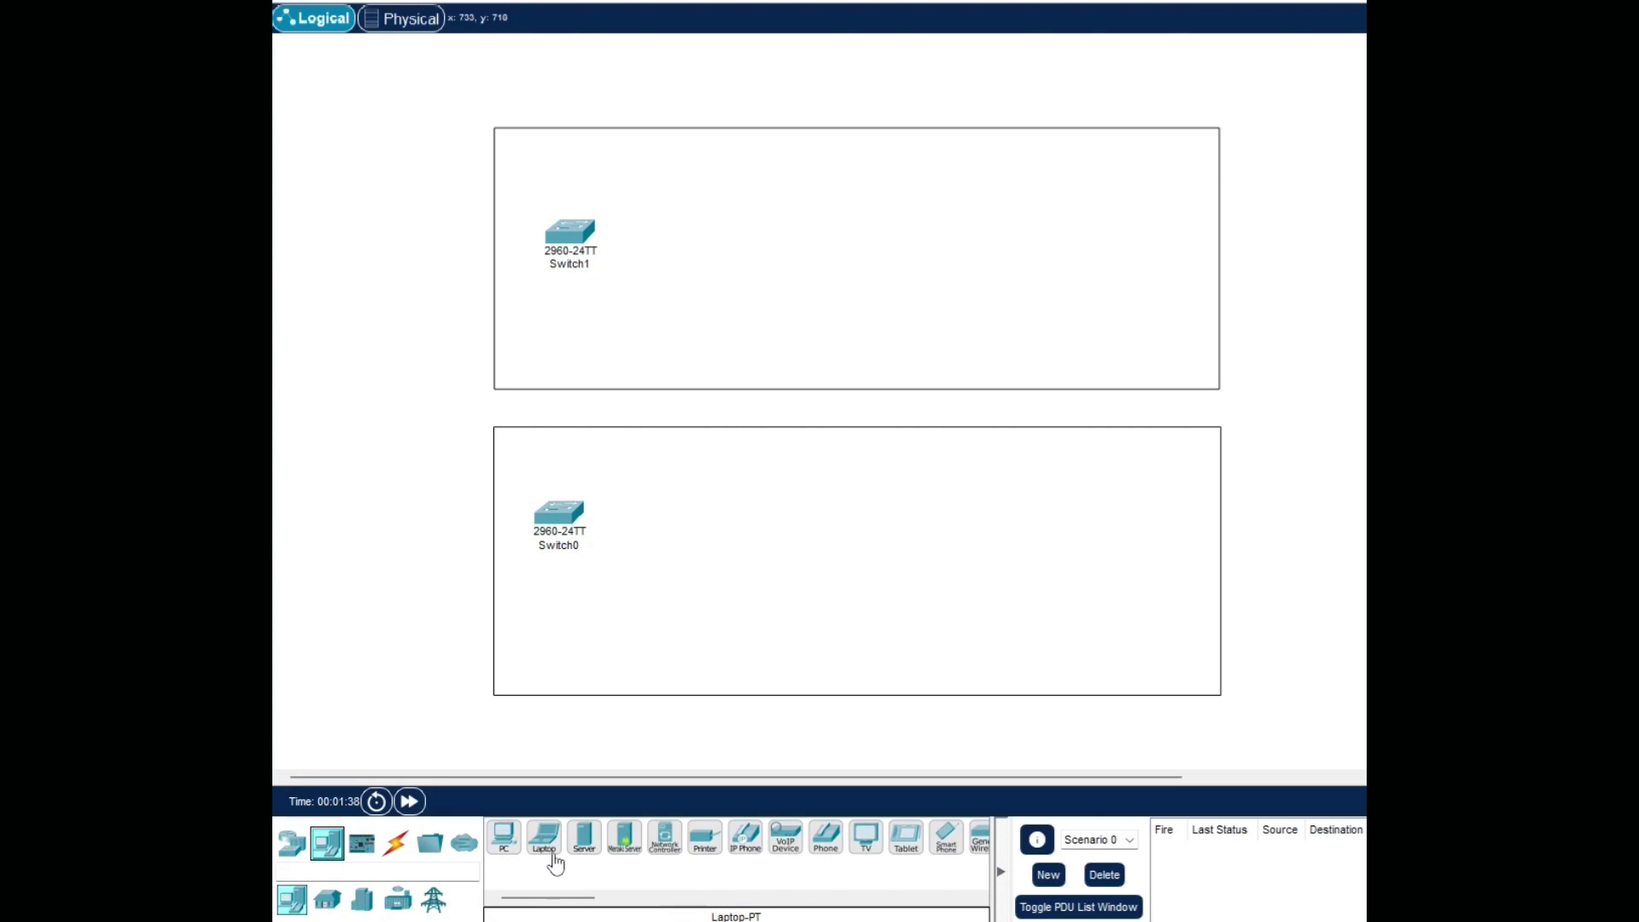
{"action": "left_click", "coordinate": [503, 839]}
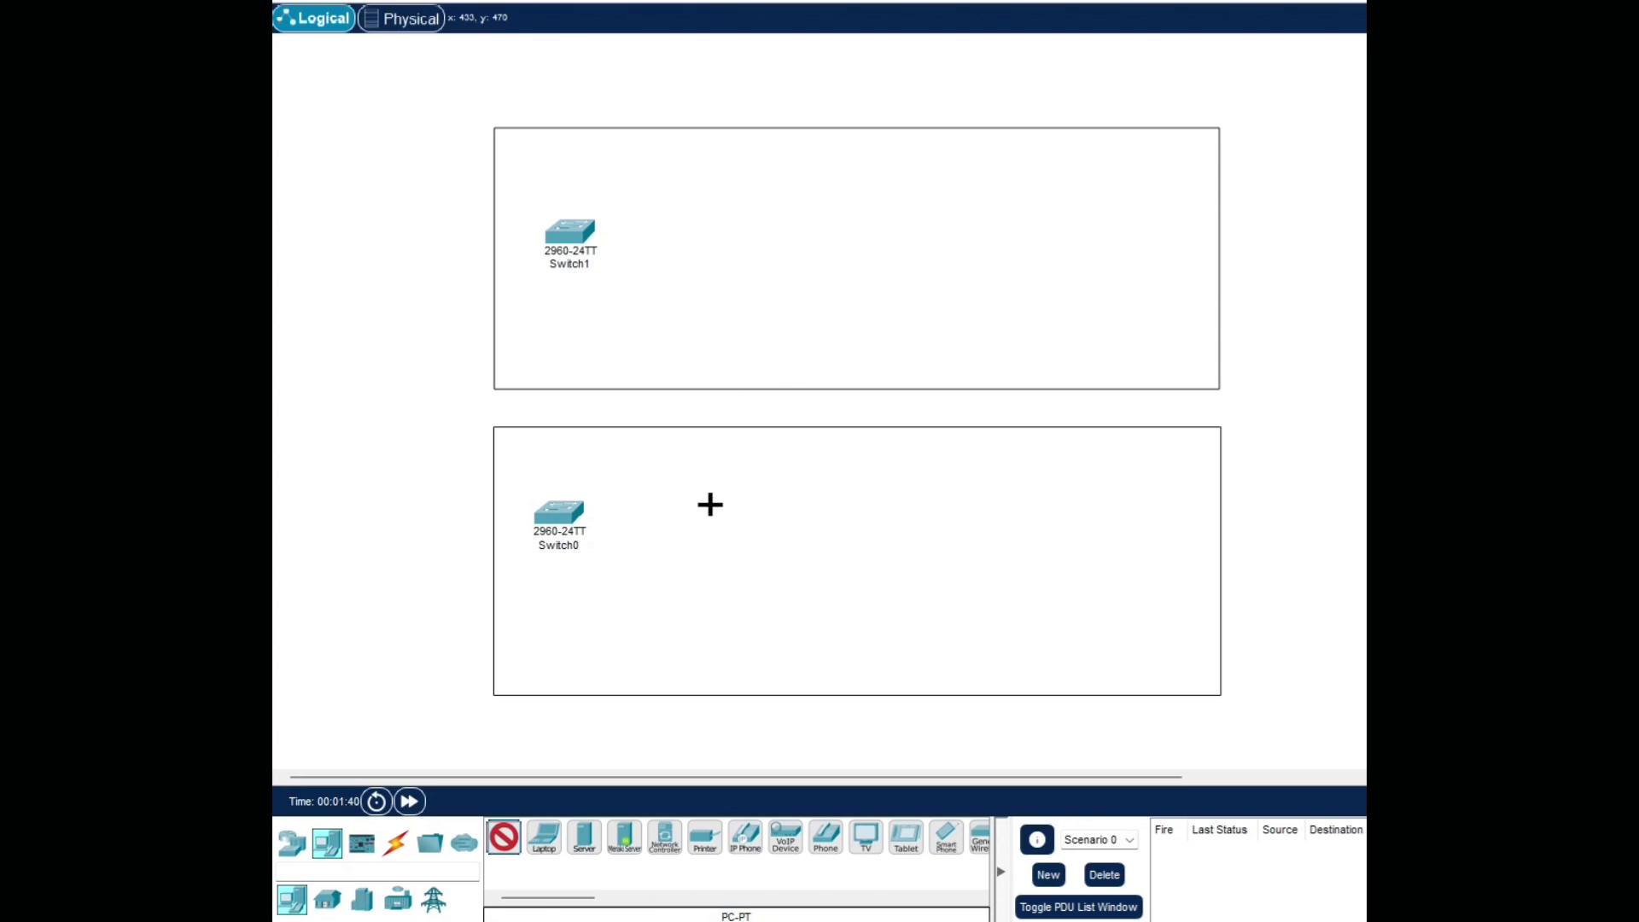
{"action": "left_click", "coordinate": [745, 480]}
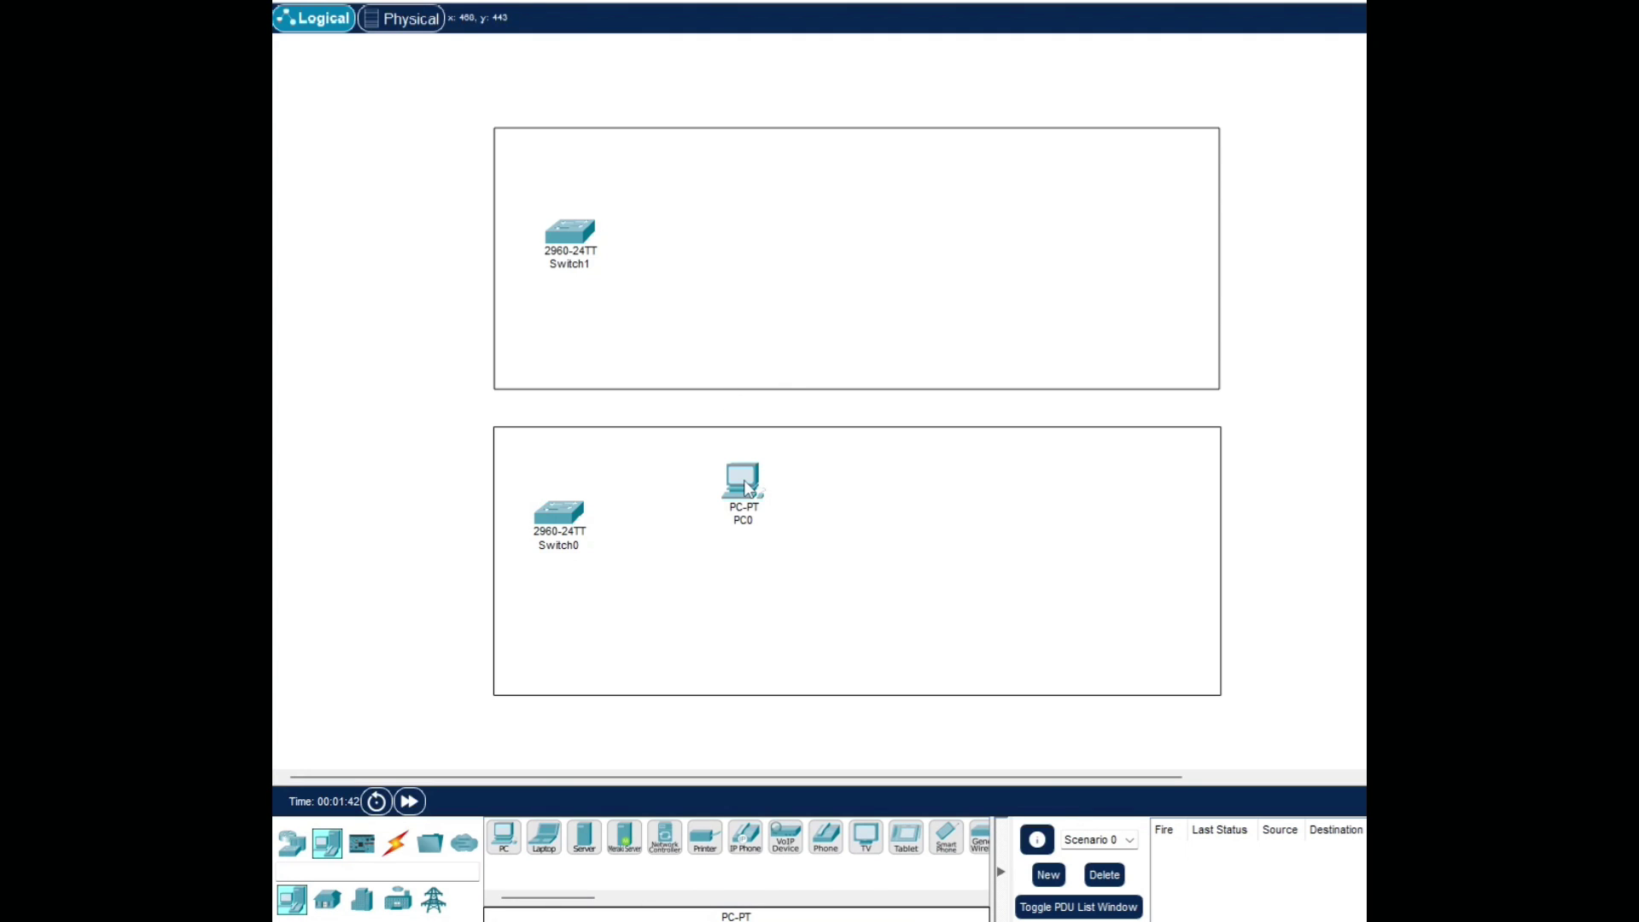
{"action": "left_click", "coordinate": [503, 838]}
{"action": "left_click", "coordinate": [741, 588]}
{"action": "left_click_drag", "start_coordinate": [504, 839], "coordinate": [1098, 492]}
{"action": "left_click_drag", "start_coordinate": [504, 841], "coordinate": [544, 662]}
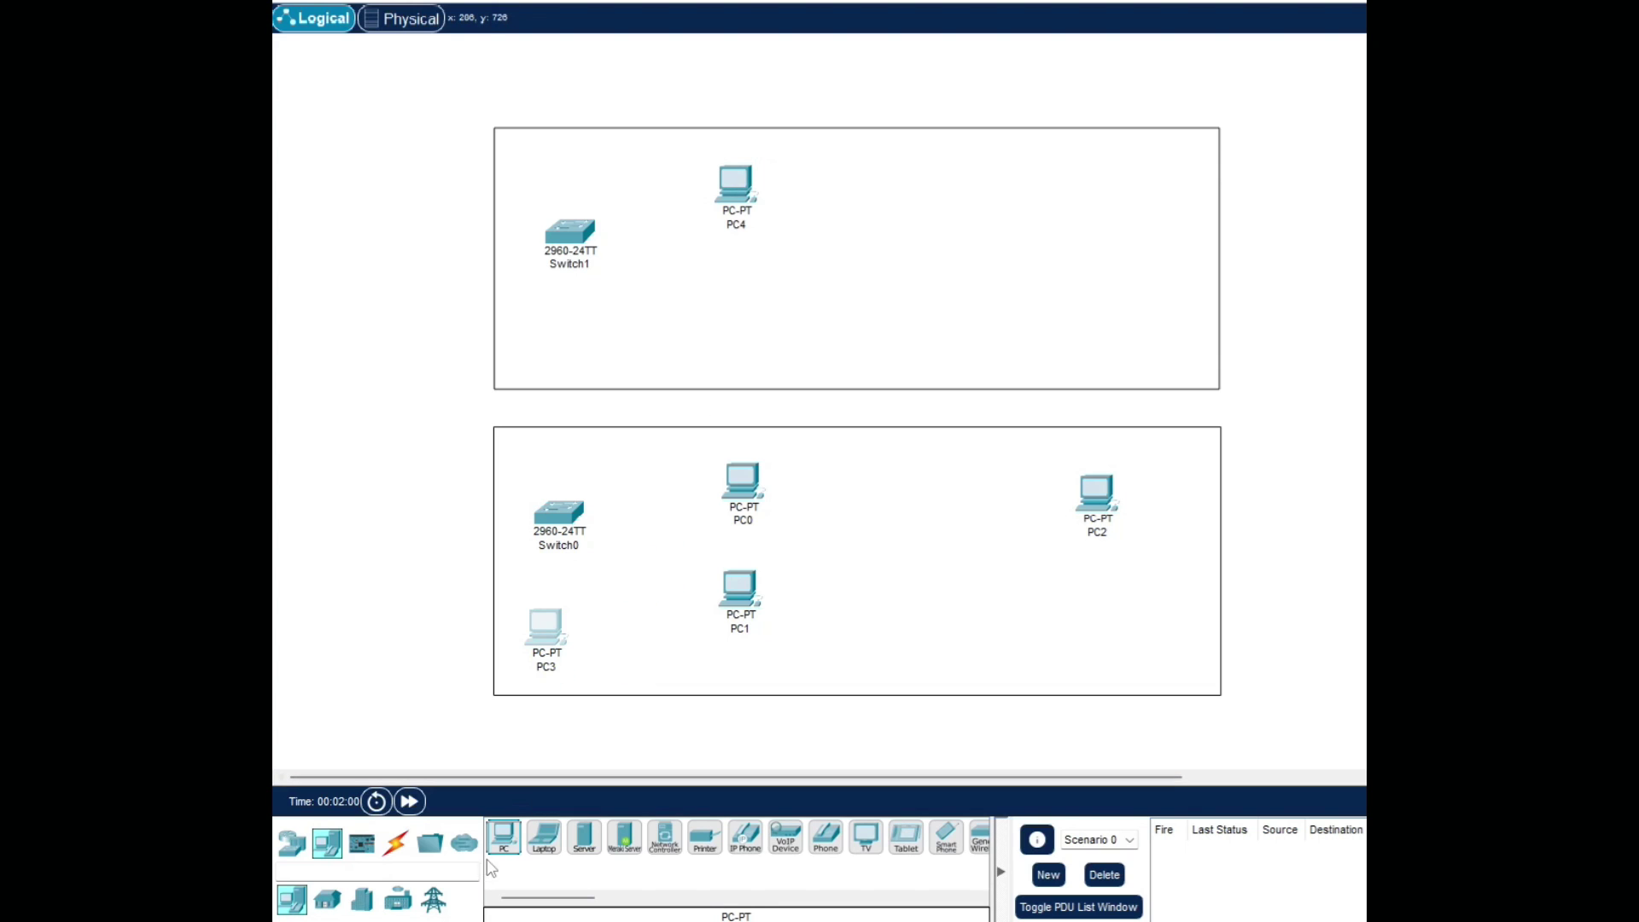
Step: Complete the PCs of the upper group with one near the rectangle's right edge and one above its border, and shift Switch1 upward
{"action": "left_click_drag", "start_coordinate": [504, 841], "coordinate": [1101, 183]}
{"action": "left_click_drag", "start_coordinate": [571, 233], "coordinate": [570, 191]}
{"action": "left_click_drag", "start_coordinate": [504, 841], "coordinate": [563, 66]}
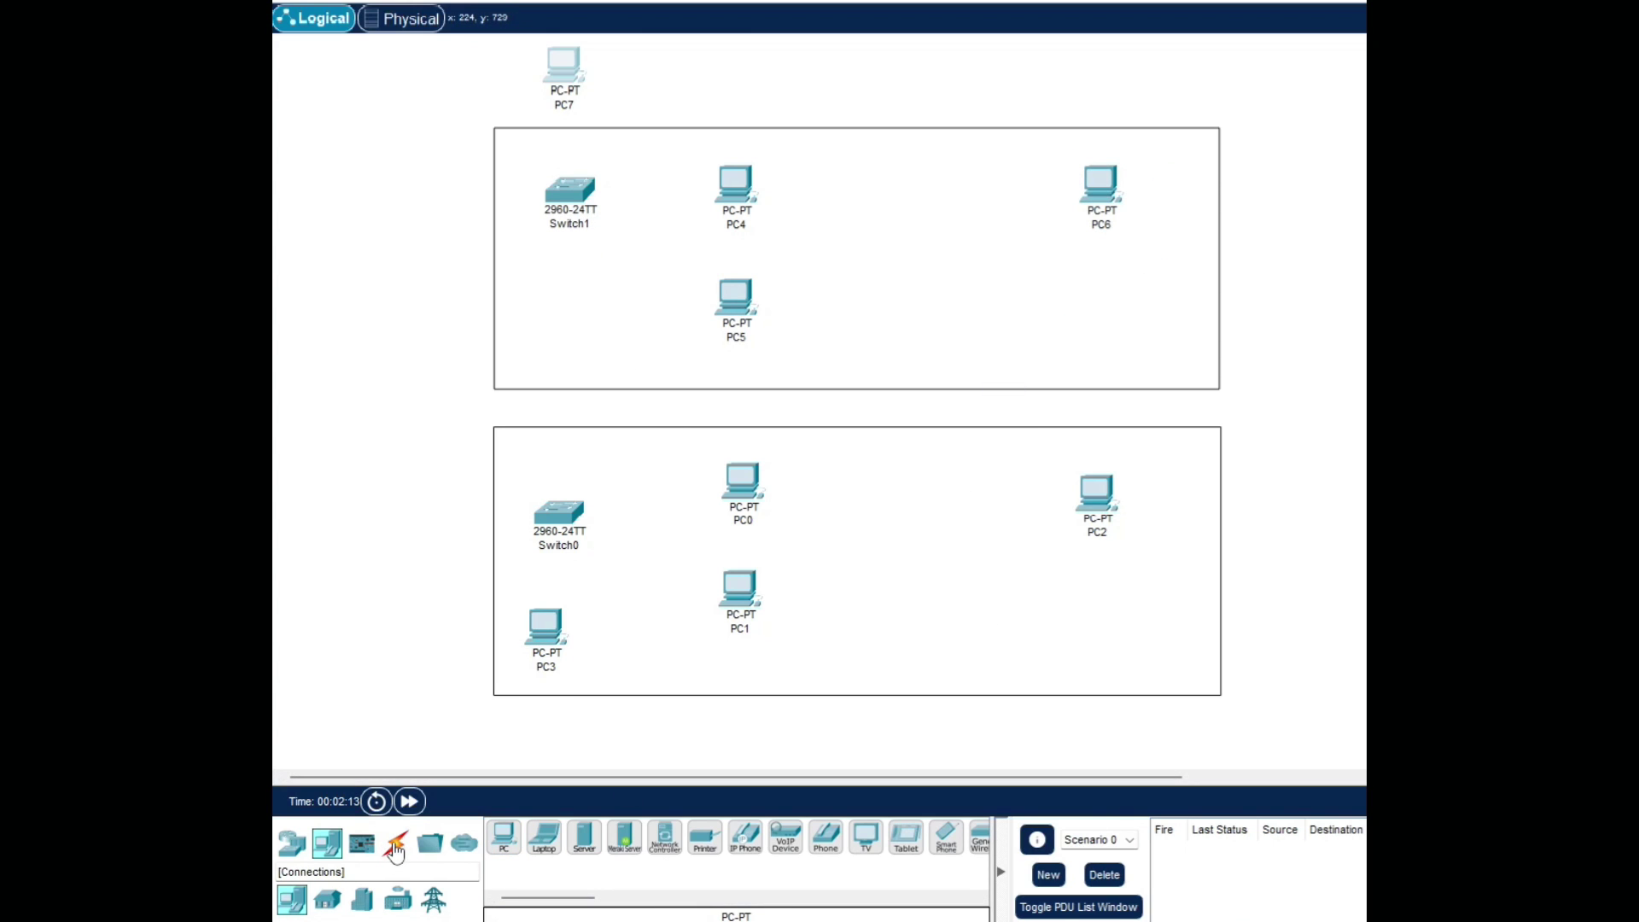
Step: Connect Switch0 to PC0 and PC1 with Copper Straight-Through cables
{"action": "left_click", "coordinate": [396, 845]}
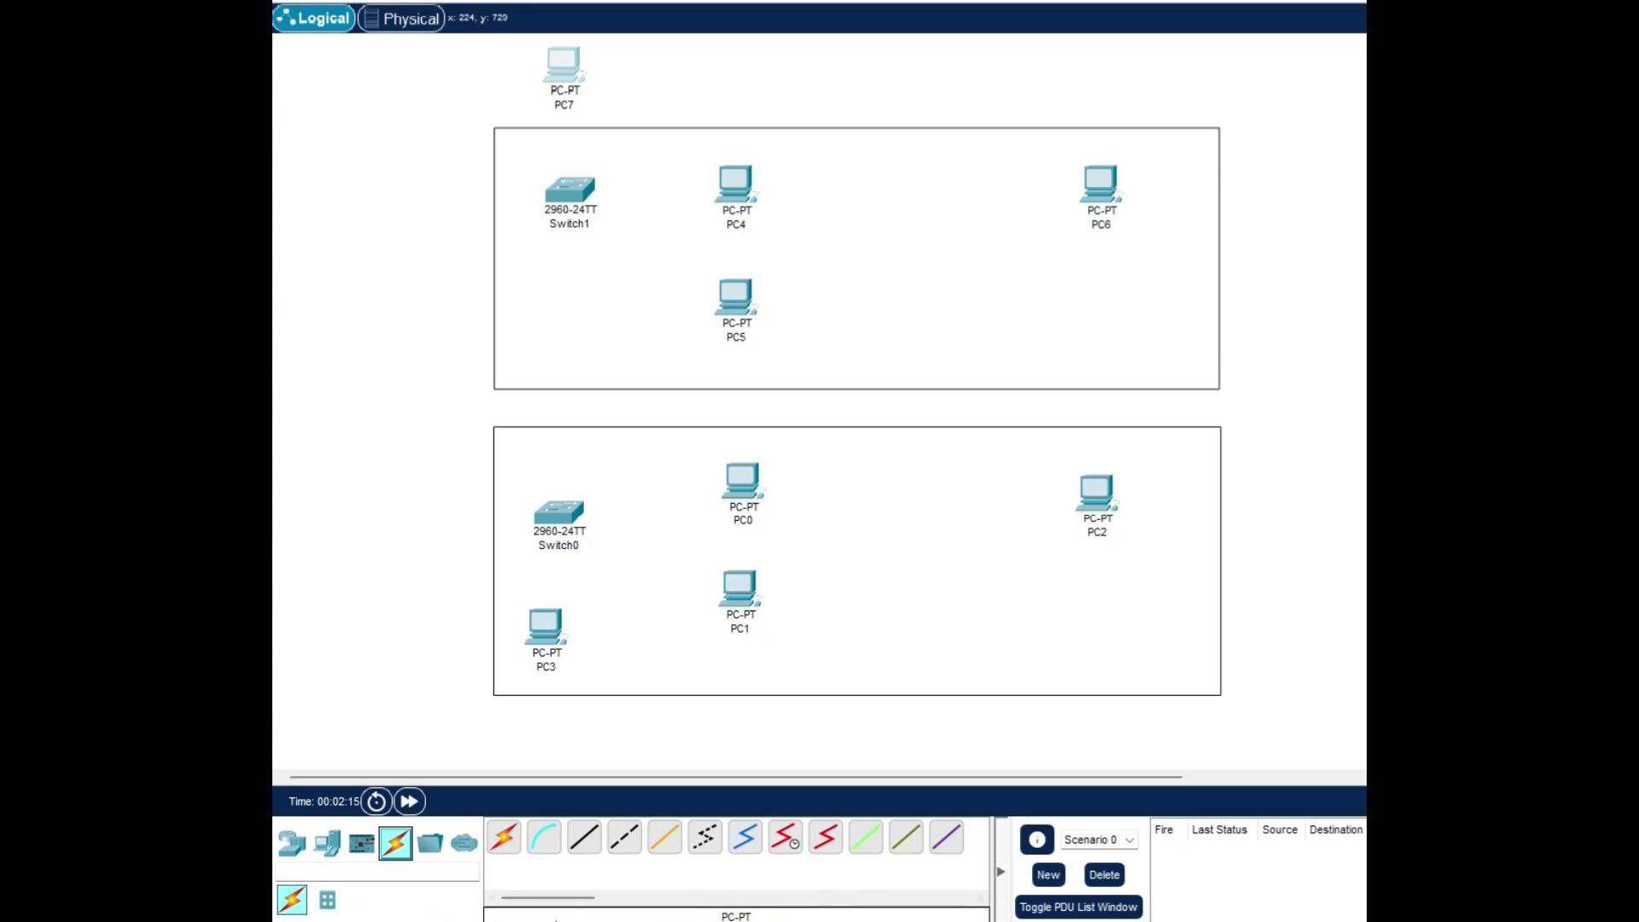
{"action": "left_click", "coordinate": [586, 845]}
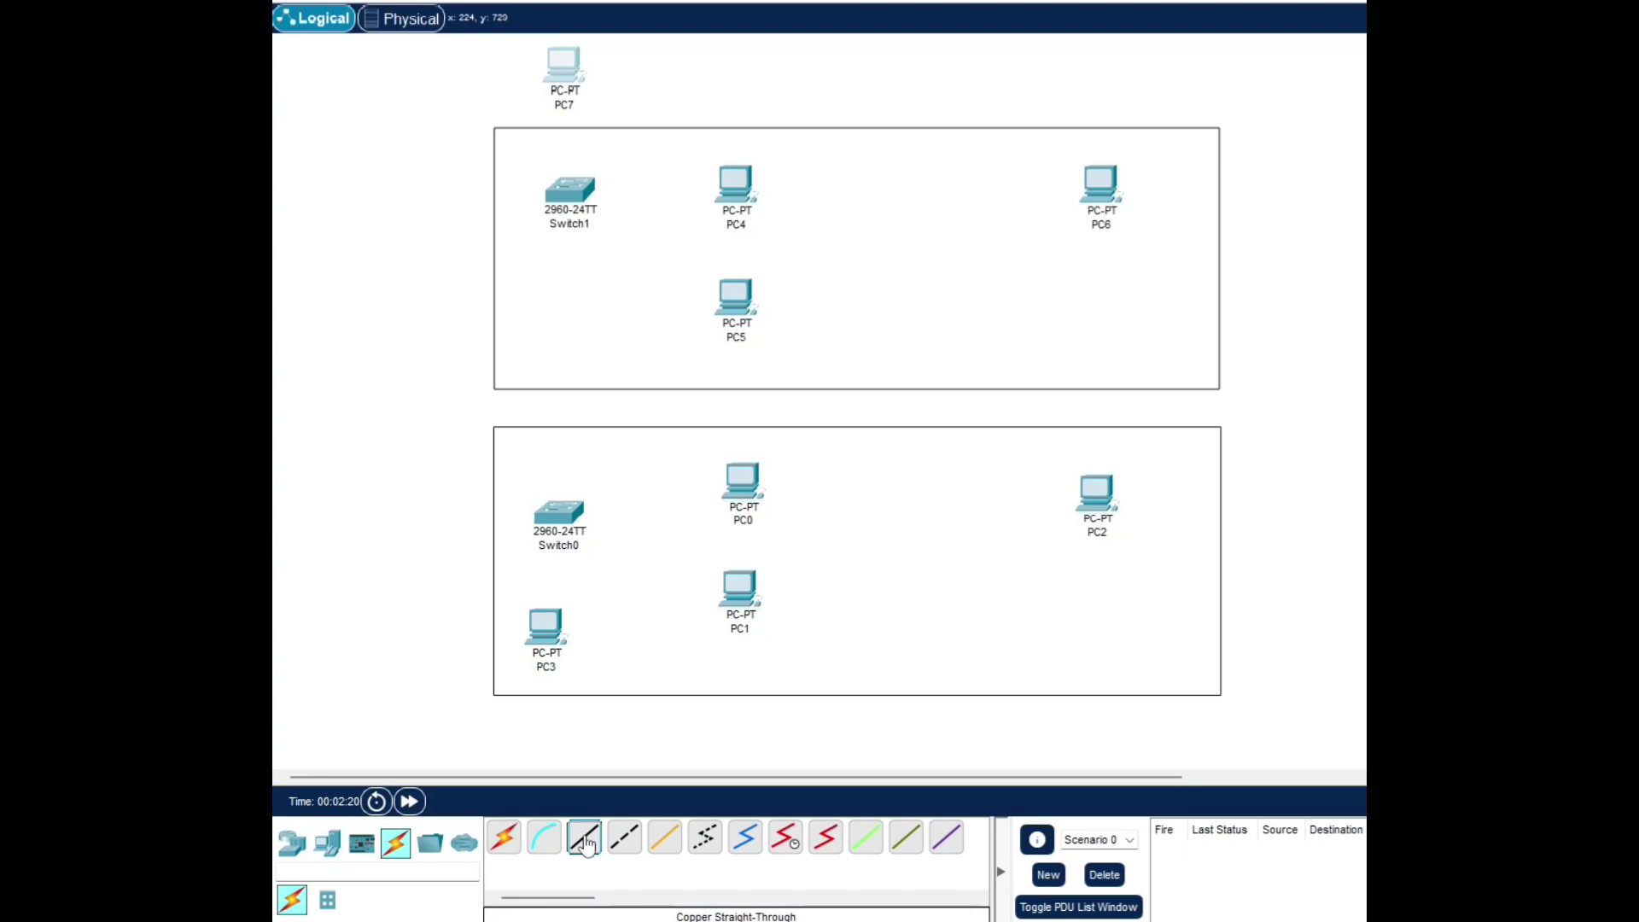
{"action": "left_click", "coordinate": [557, 516]}
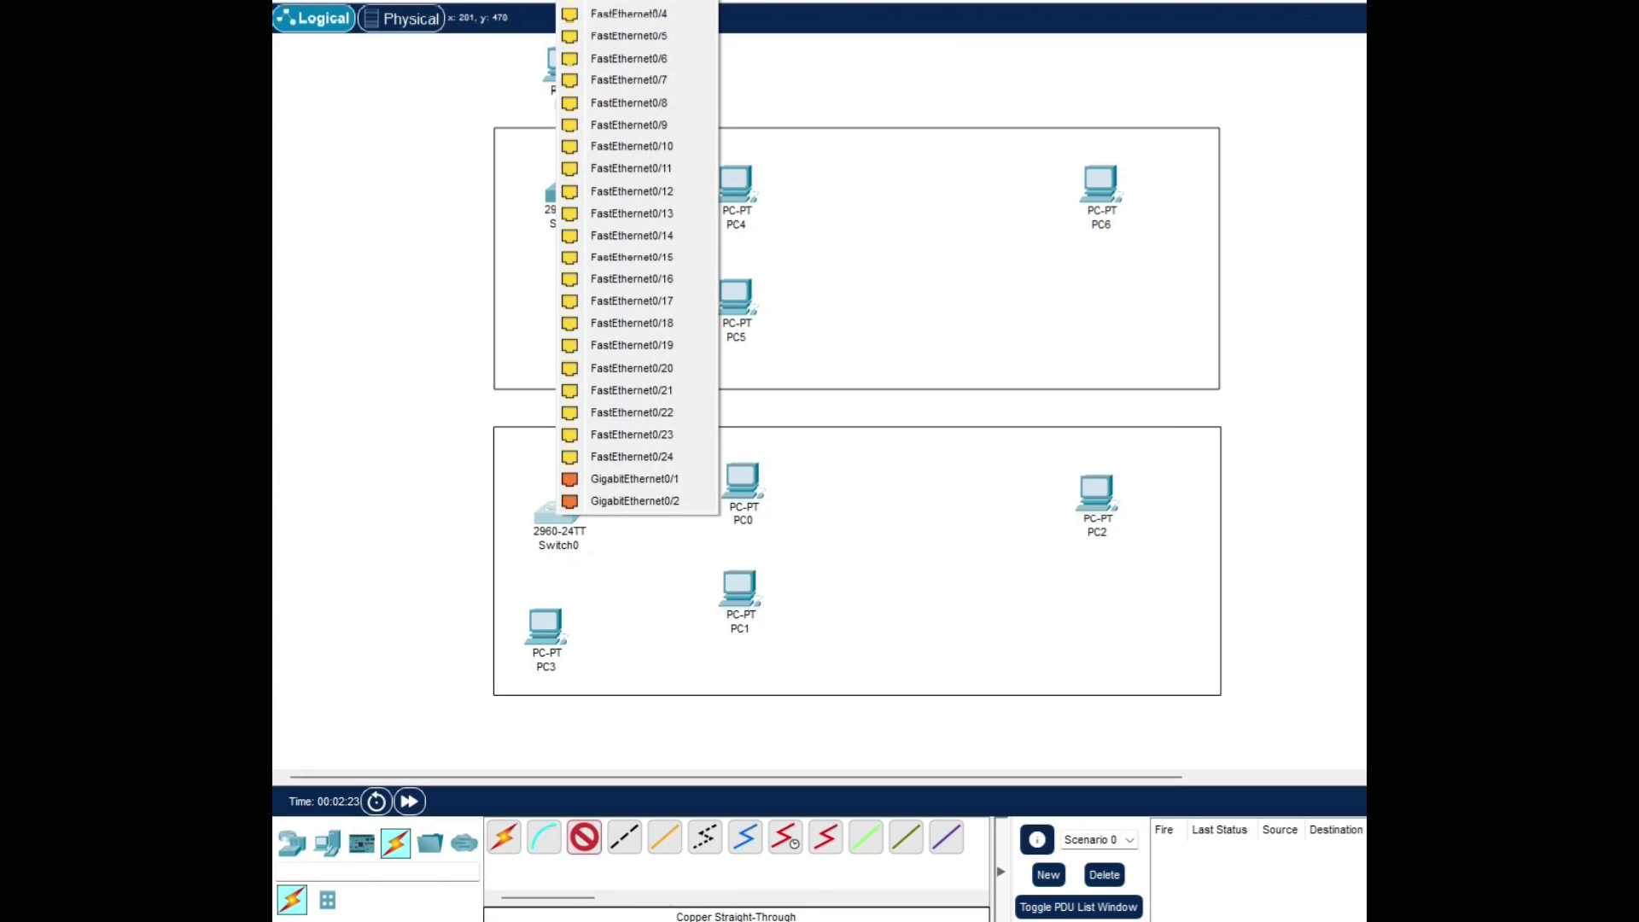
{"action": "left_click", "coordinate": [633, 457]}
{"action": "left_click", "coordinate": [741, 481]}
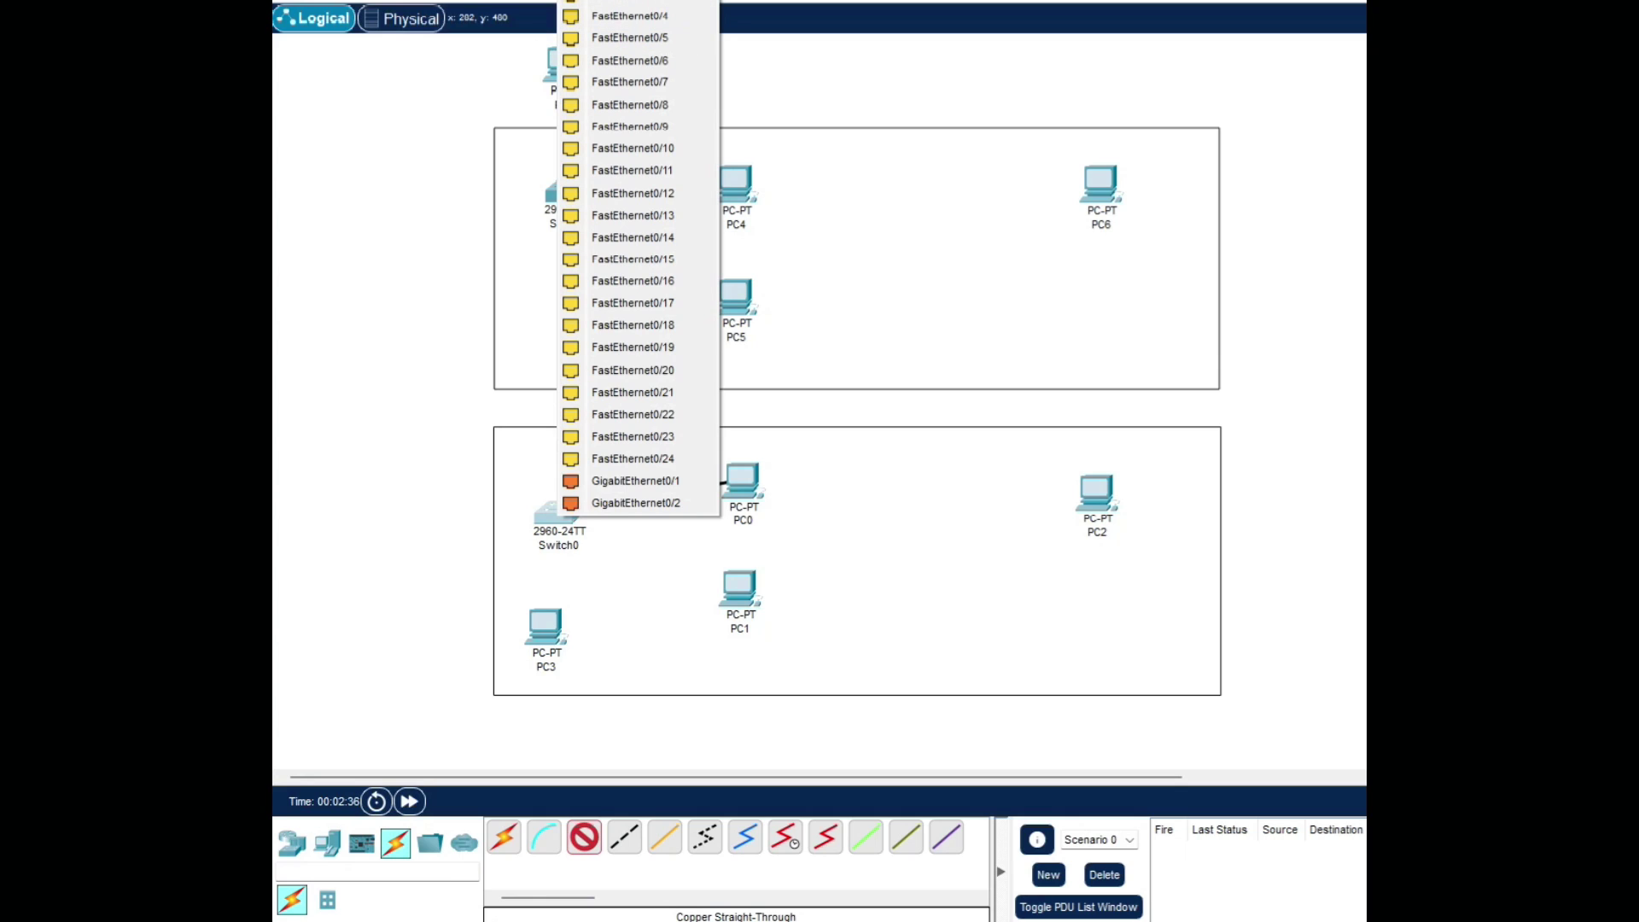
{"action": "left_click", "coordinate": [633, 437]}
{"action": "left_click", "coordinate": [740, 589]}
{"action": "left_click", "coordinate": [823, 669]}
Step: Connect Switch0 to PC2 and PC3 with Copper Straight-Through cables
{"action": "left_click", "coordinate": [584, 837]}
{"action": "left_click", "coordinate": [559, 510]}
{"action": "left_click", "coordinate": [632, 415]}
{"action": "left_click", "coordinate": [1097, 493]}
{"action": "left_click", "coordinate": [1180, 574]}
{"action": "left_click", "coordinate": [584, 837]}
{"action": "left_click", "coordinate": [559, 511]}
{"action": "left_click", "coordinate": [633, 457]}
{"action": "left_click", "coordinate": [545, 628]}
{"action": "left_click", "coordinate": [597, 702]}
Step: Connect Switch1 to PC4 and PC5 with Copper Straight-Through cables
{"action": "left_click", "coordinate": [584, 837]}
{"action": "left_click", "coordinate": [570, 188]}
{"action": "left_click", "coordinate": [736, 183]}
{"action": "left_click", "coordinate": [808, 267]}
{"action": "left_click", "coordinate": [584, 837]}
{"action": "left_click", "coordinate": [569, 188]}
{"action": "left_click", "coordinate": [633, 222]}
{"action": "left_click", "coordinate": [735, 295]}
Step: Connect Switch1 to PC6 and PC7 with Copper Straight-Through cables
{"action": "left_click", "coordinate": [584, 837]}
{"action": "left_click", "coordinate": [570, 188]}
{"action": "left_click", "coordinate": [632, 243]}
{"action": "left_click", "coordinate": [584, 837]}
{"action": "left_click", "coordinate": [570, 188]}
{"action": "left_click", "coordinate": [633, 265]}
{"action": "left_click", "coordinate": [563, 66]}
{"action": "left_click", "coordinate": [615, 136]}
{"action": "left_click", "coordinate": [584, 836]}
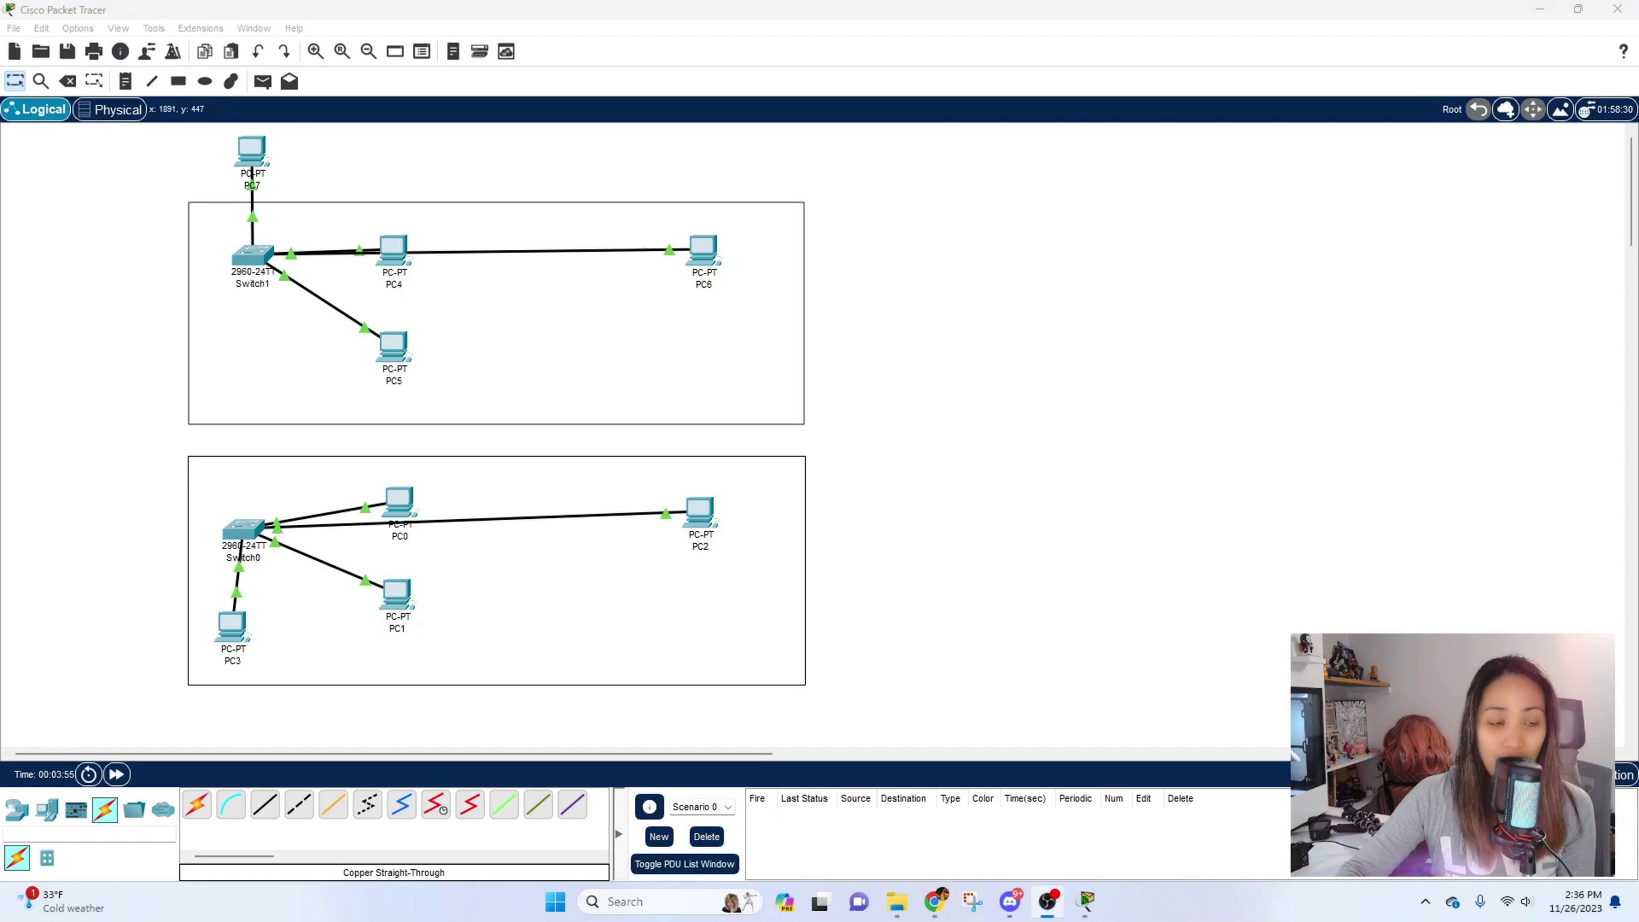
Step: Link FastEthernet0/5 on Switch1 to GigabitEthernet0/1 on Switch0 with a Copper Cross-Over cable, and line up Switch0 and PC3 beneath Switch1
{"action": "left_click_drag", "start_coordinate": [240, 636], "coordinate": [247, 638]}
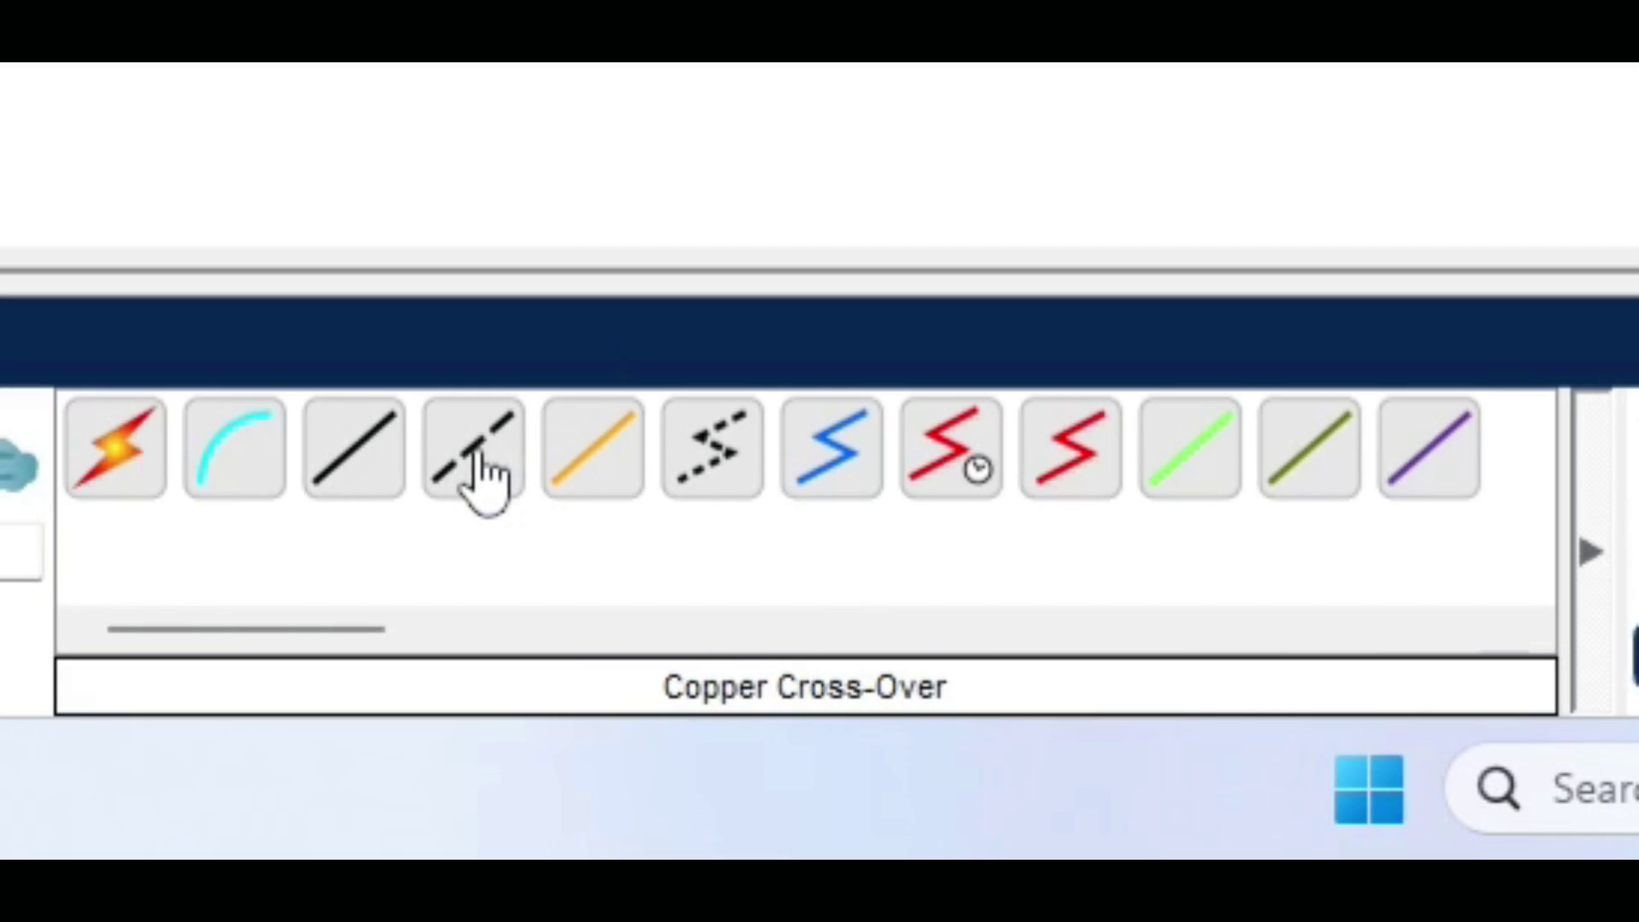
{"action": "left_click", "coordinate": [478, 457]}
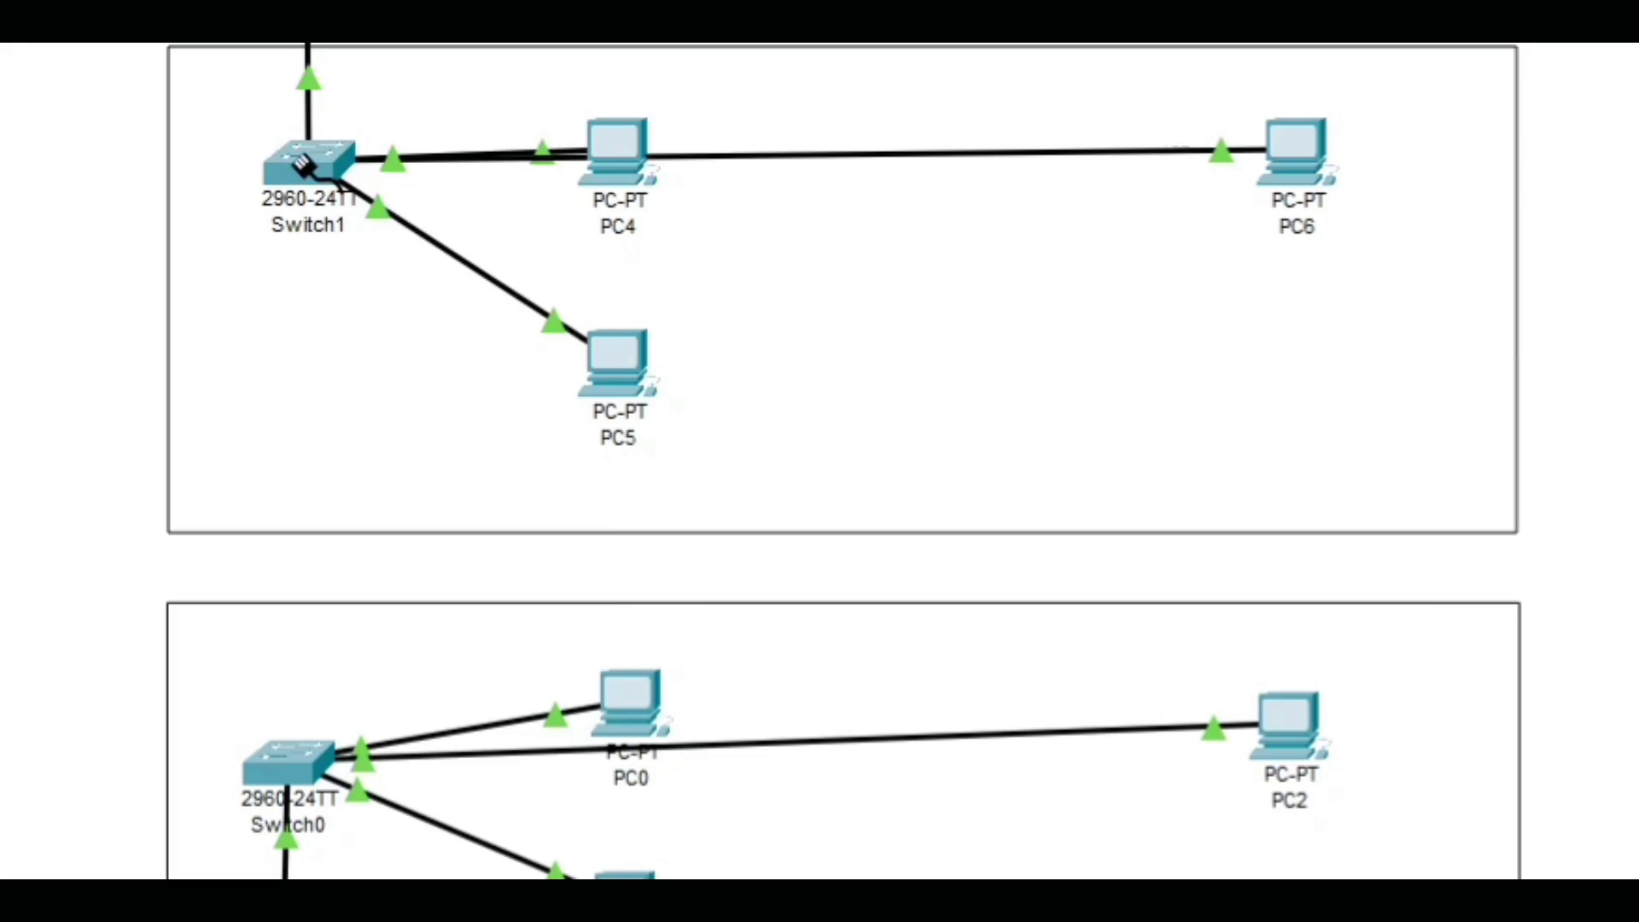
{"action": "left_click", "coordinate": [254, 259]}
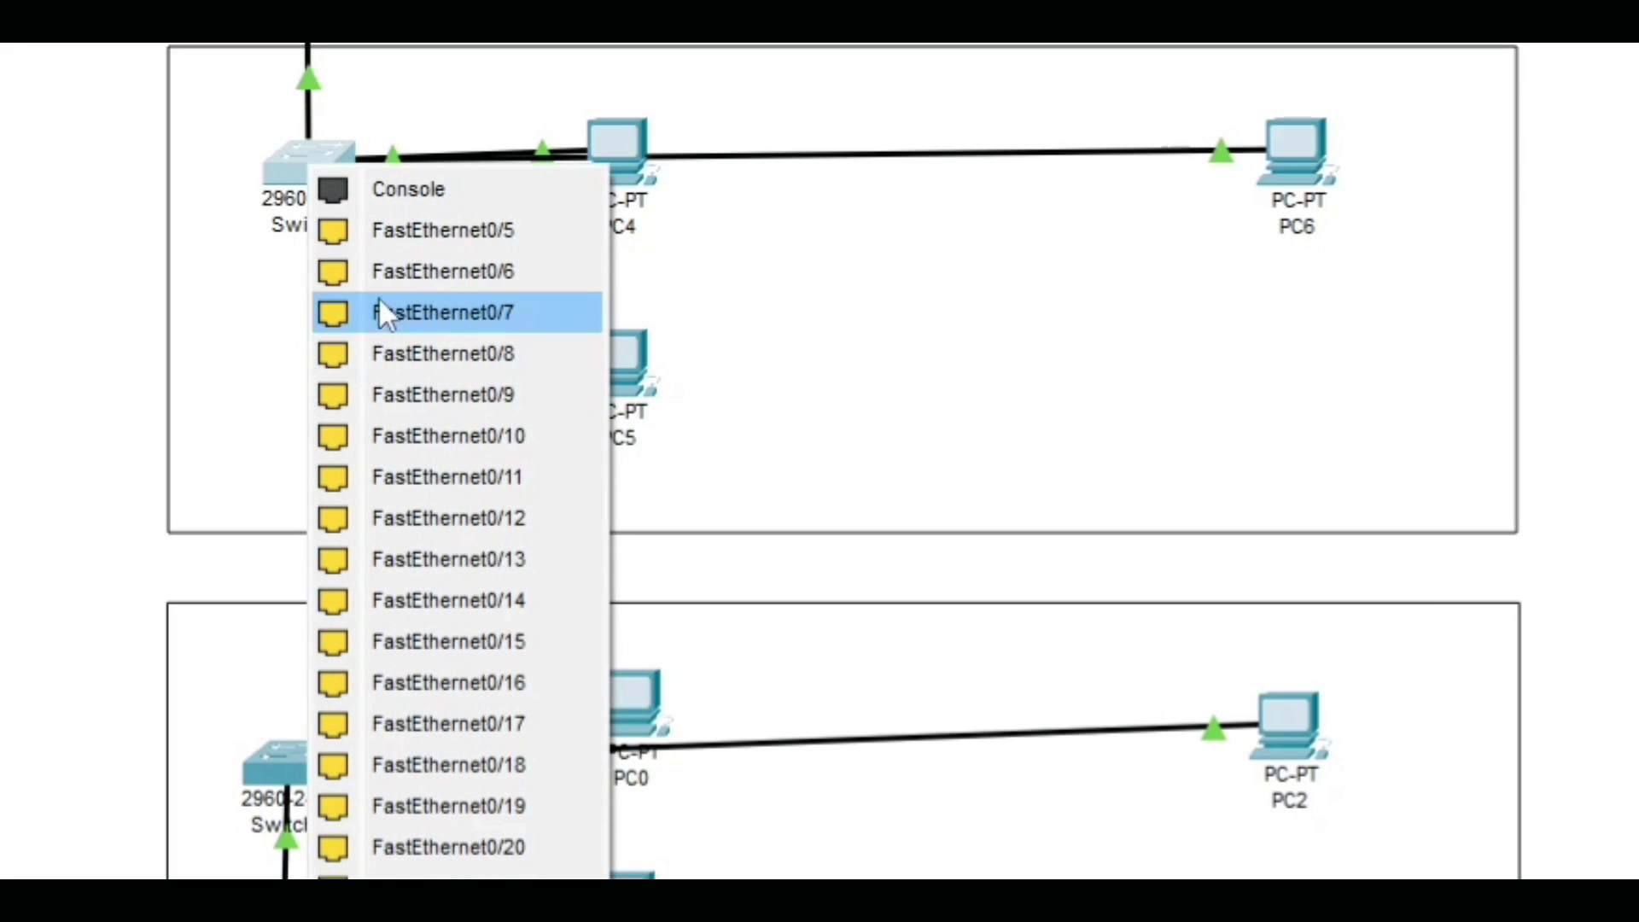
{"action": "left_click", "coordinate": [417, 234]}
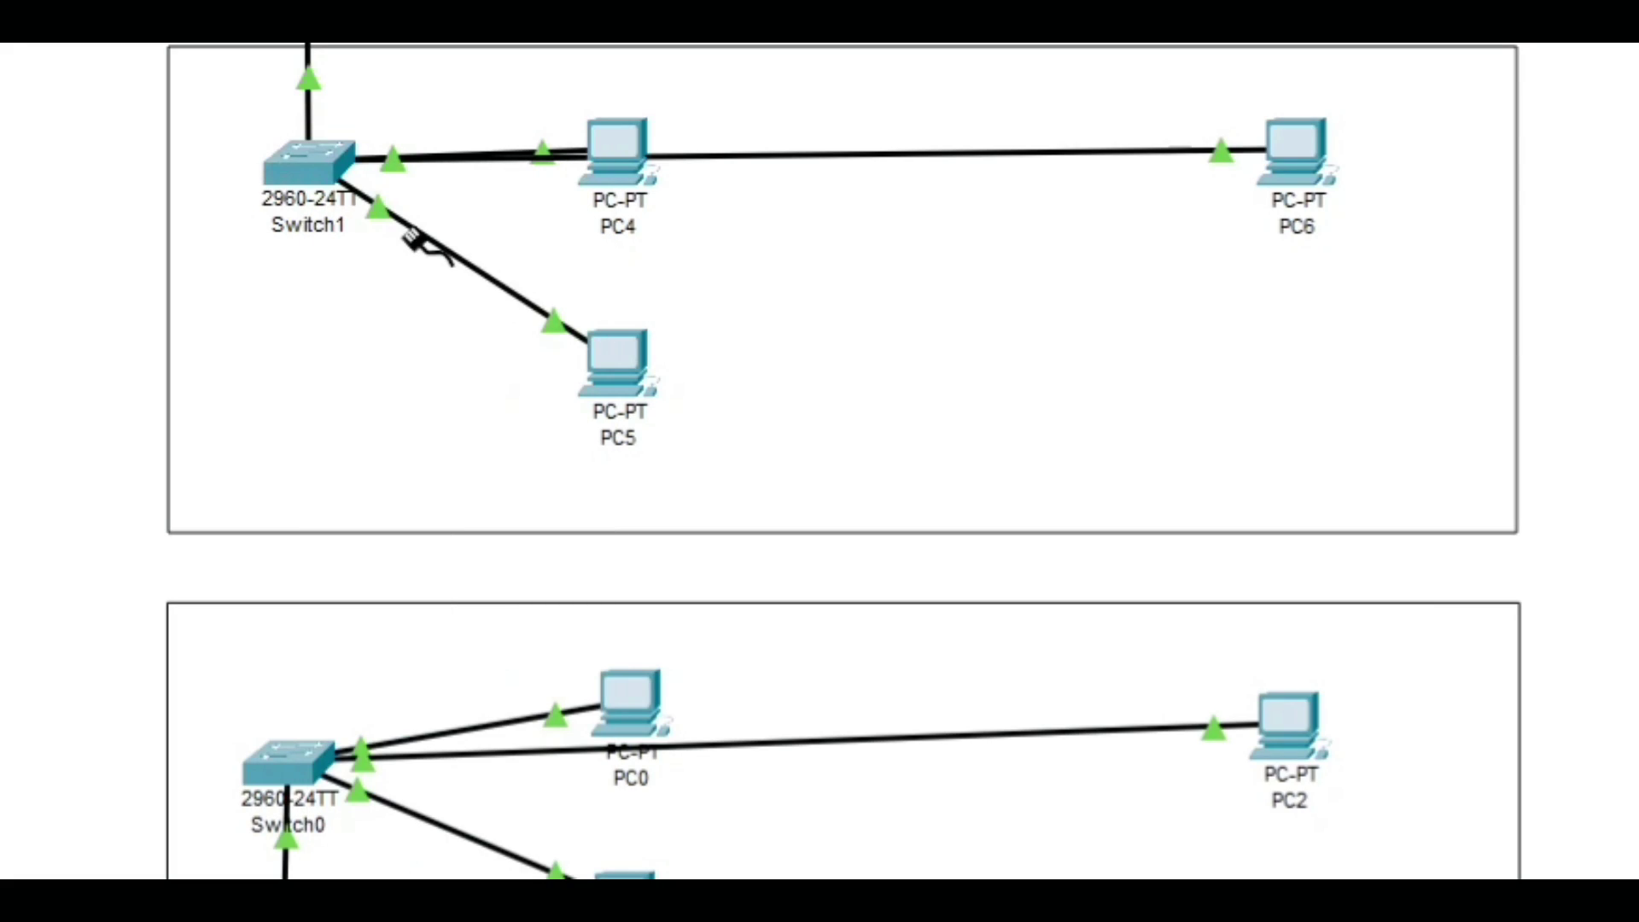
{"action": "left_click", "coordinate": [288, 758]}
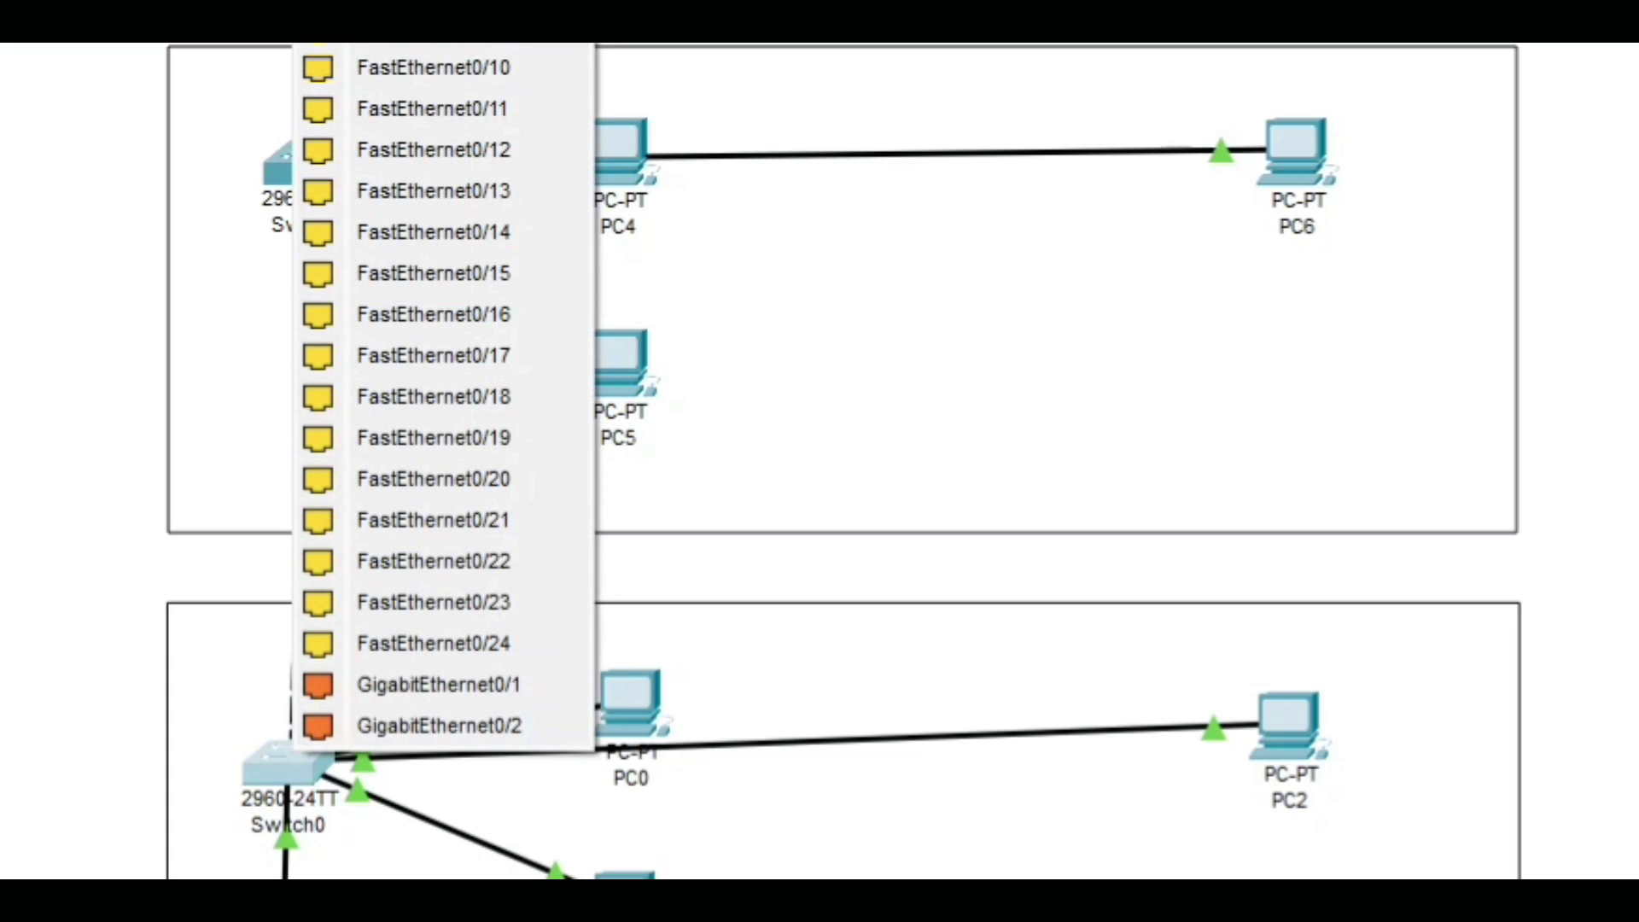
{"action": "left_click", "coordinate": [438, 684]}
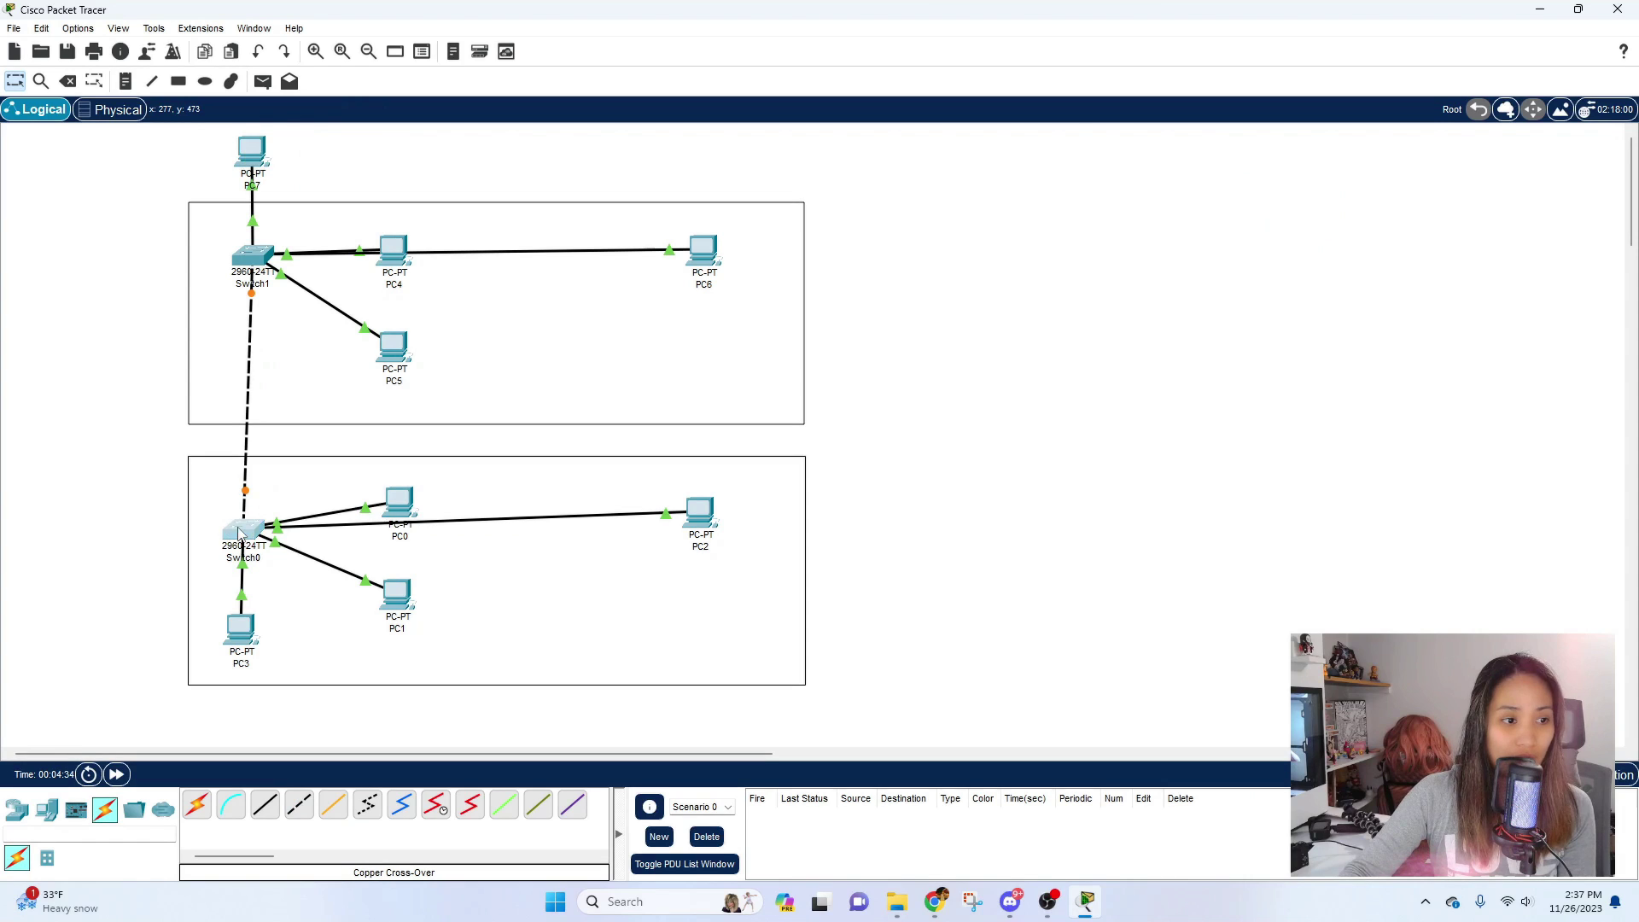
{"action": "left_click_drag", "start_coordinate": [247, 533], "coordinate": [245, 528]}
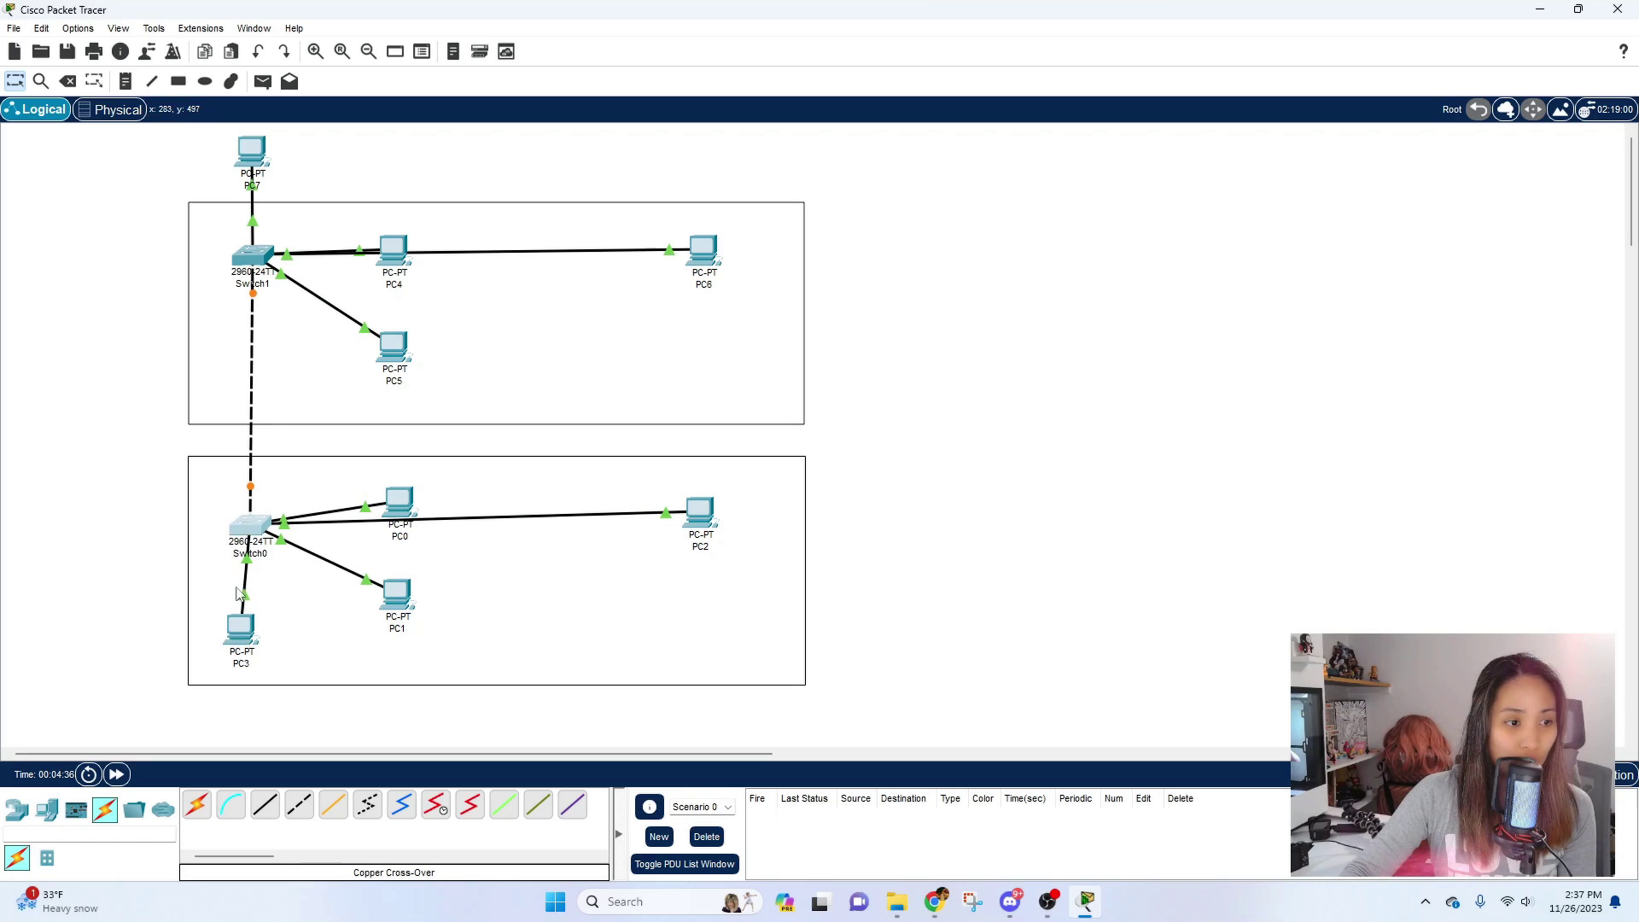
{"action": "left_click_drag", "start_coordinate": [242, 639], "coordinate": [247, 645]}
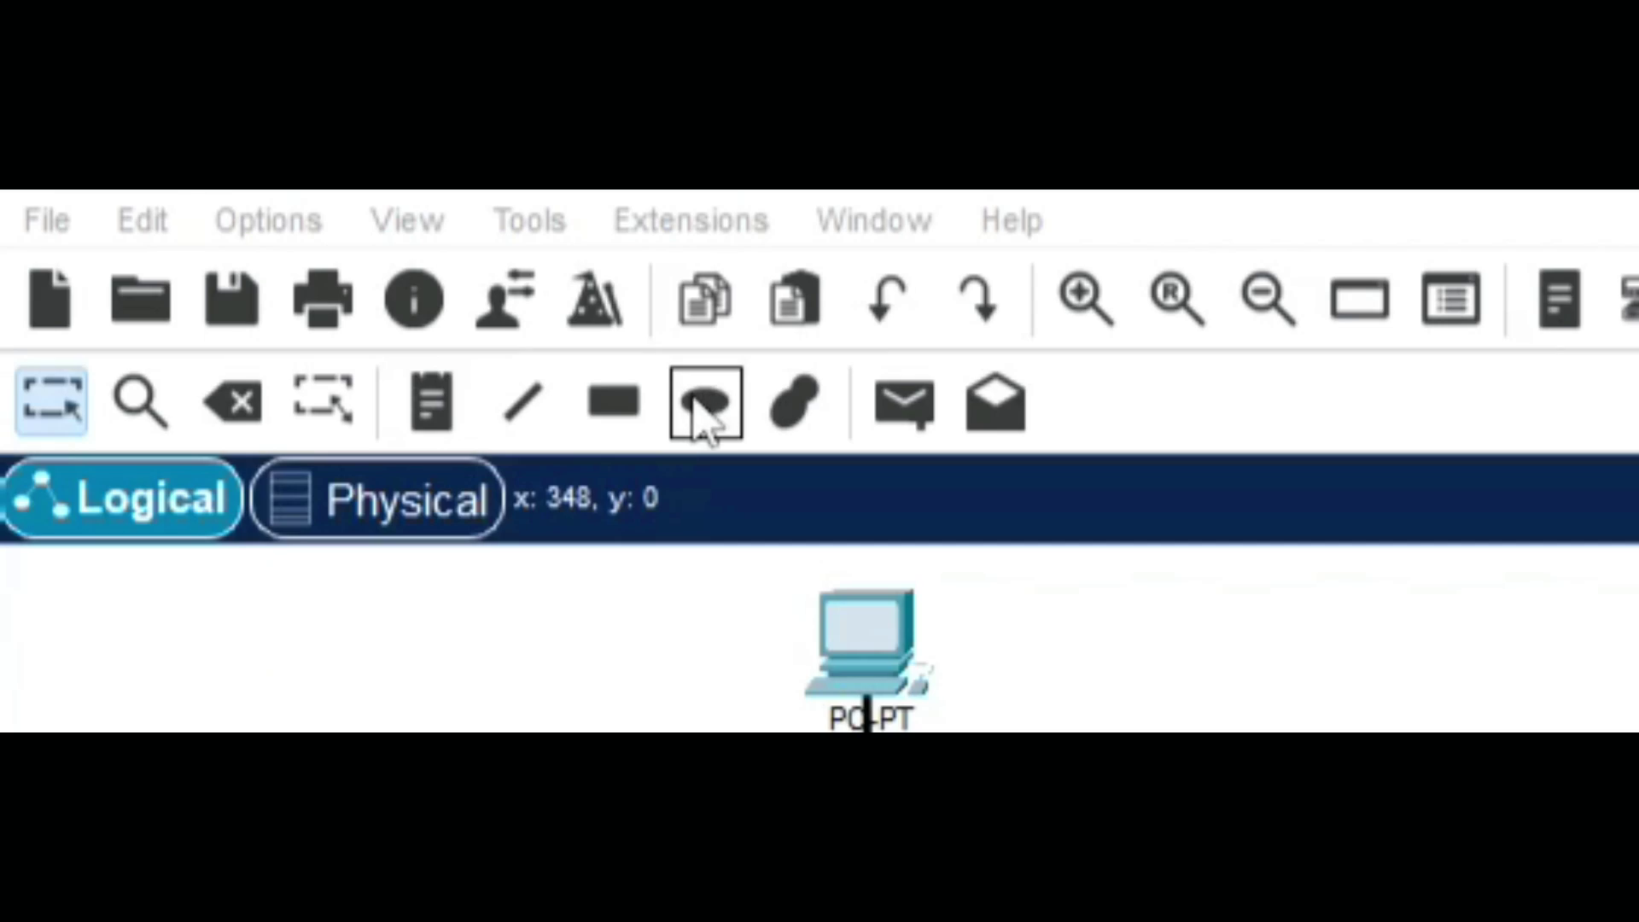
Step: Draw a tall ellipse filled with light yellow (#ffff7f) around PC4, PC5, PC0 and PC1
{"action": "left_click", "coordinate": [718, 414]}
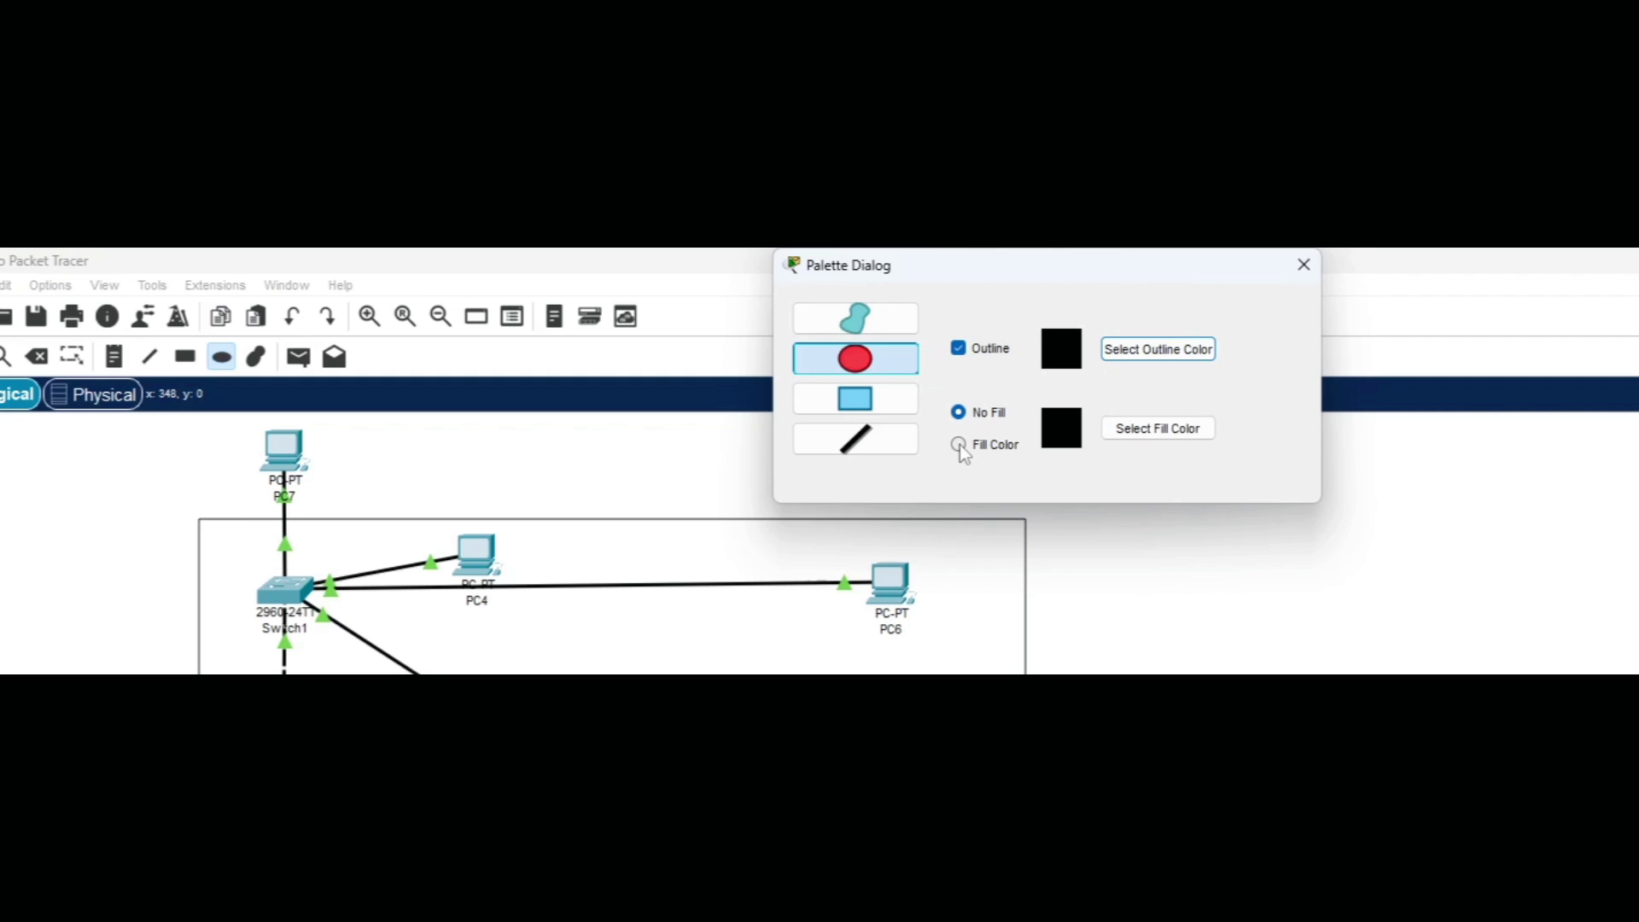
{"action": "left_click", "coordinate": [960, 445]}
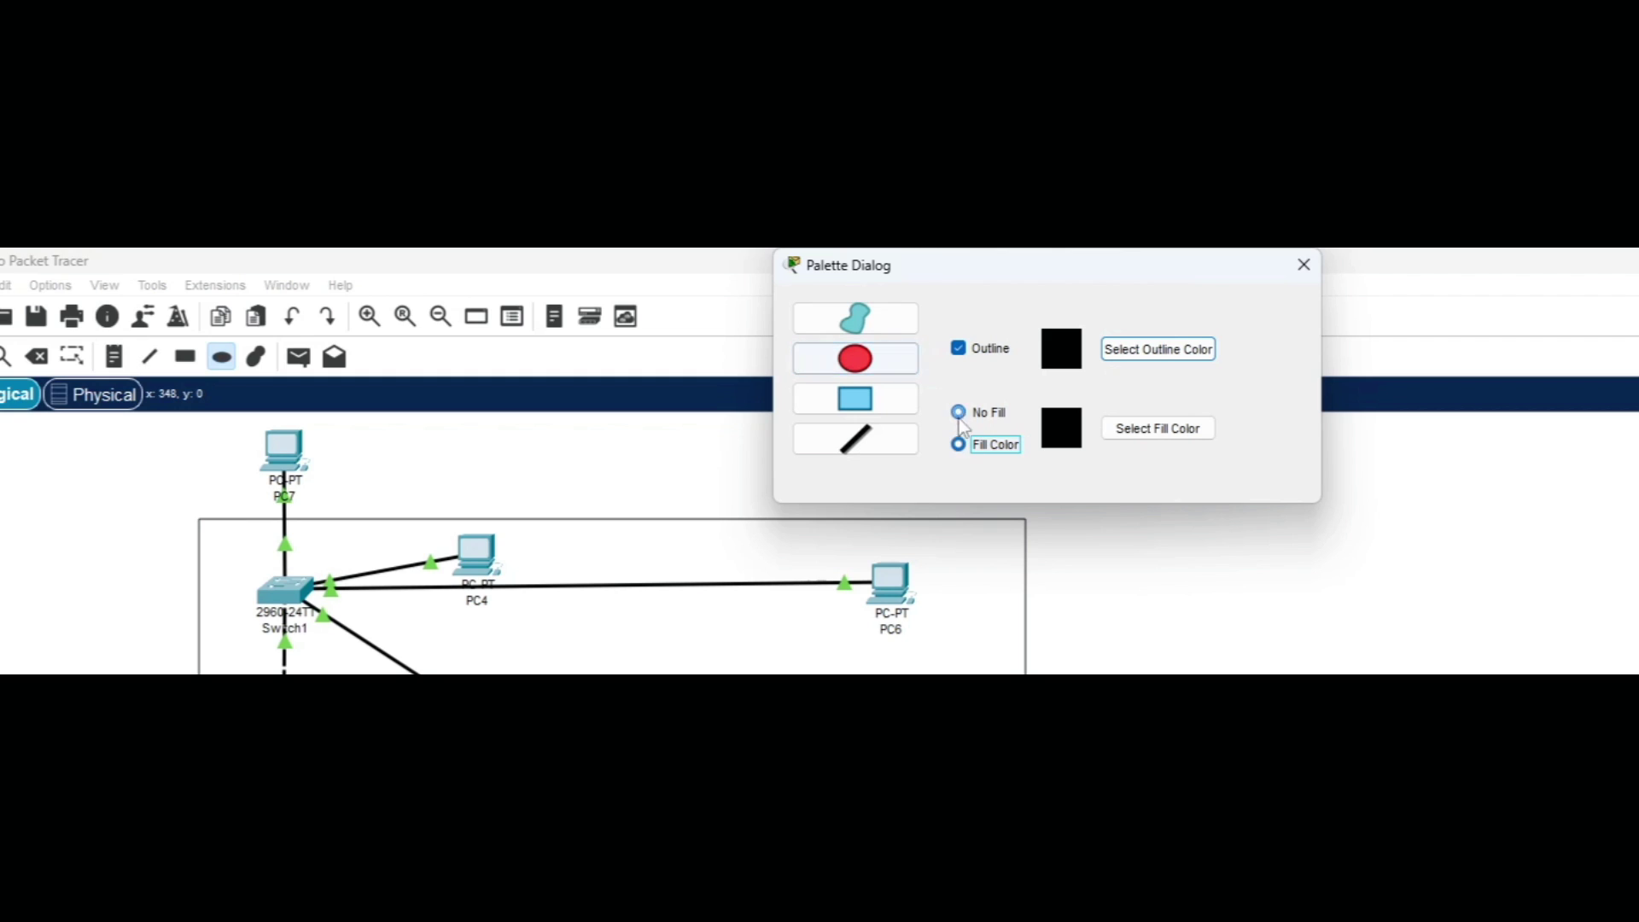
{"action": "left_click", "coordinate": [1147, 434]}
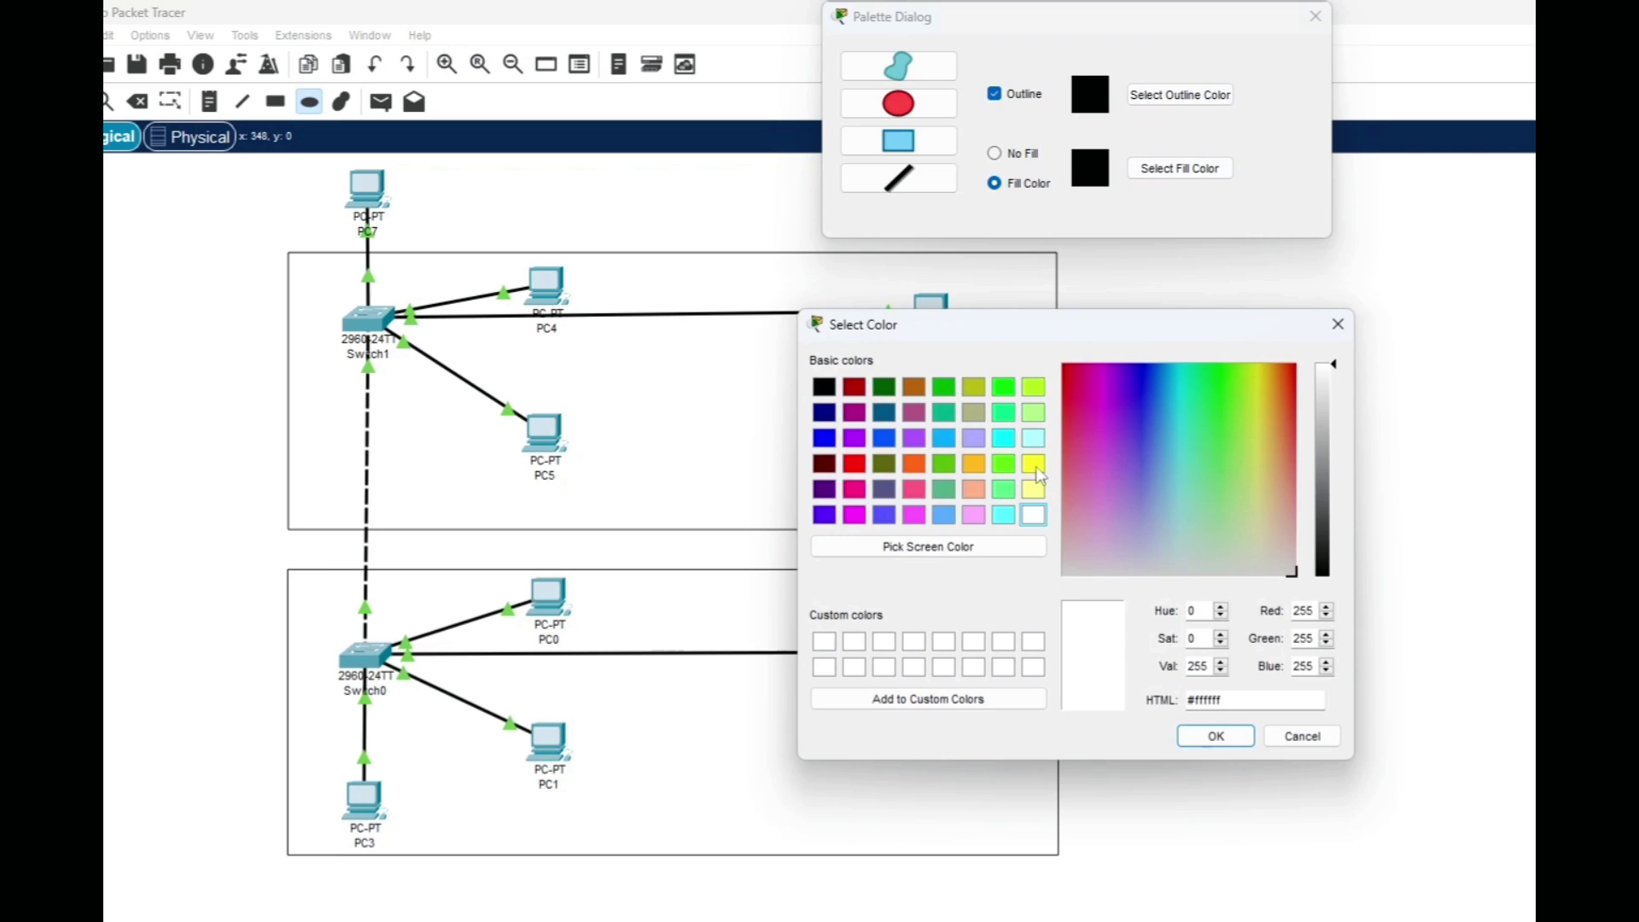
{"action": "left_click", "coordinate": [1034, 465]}
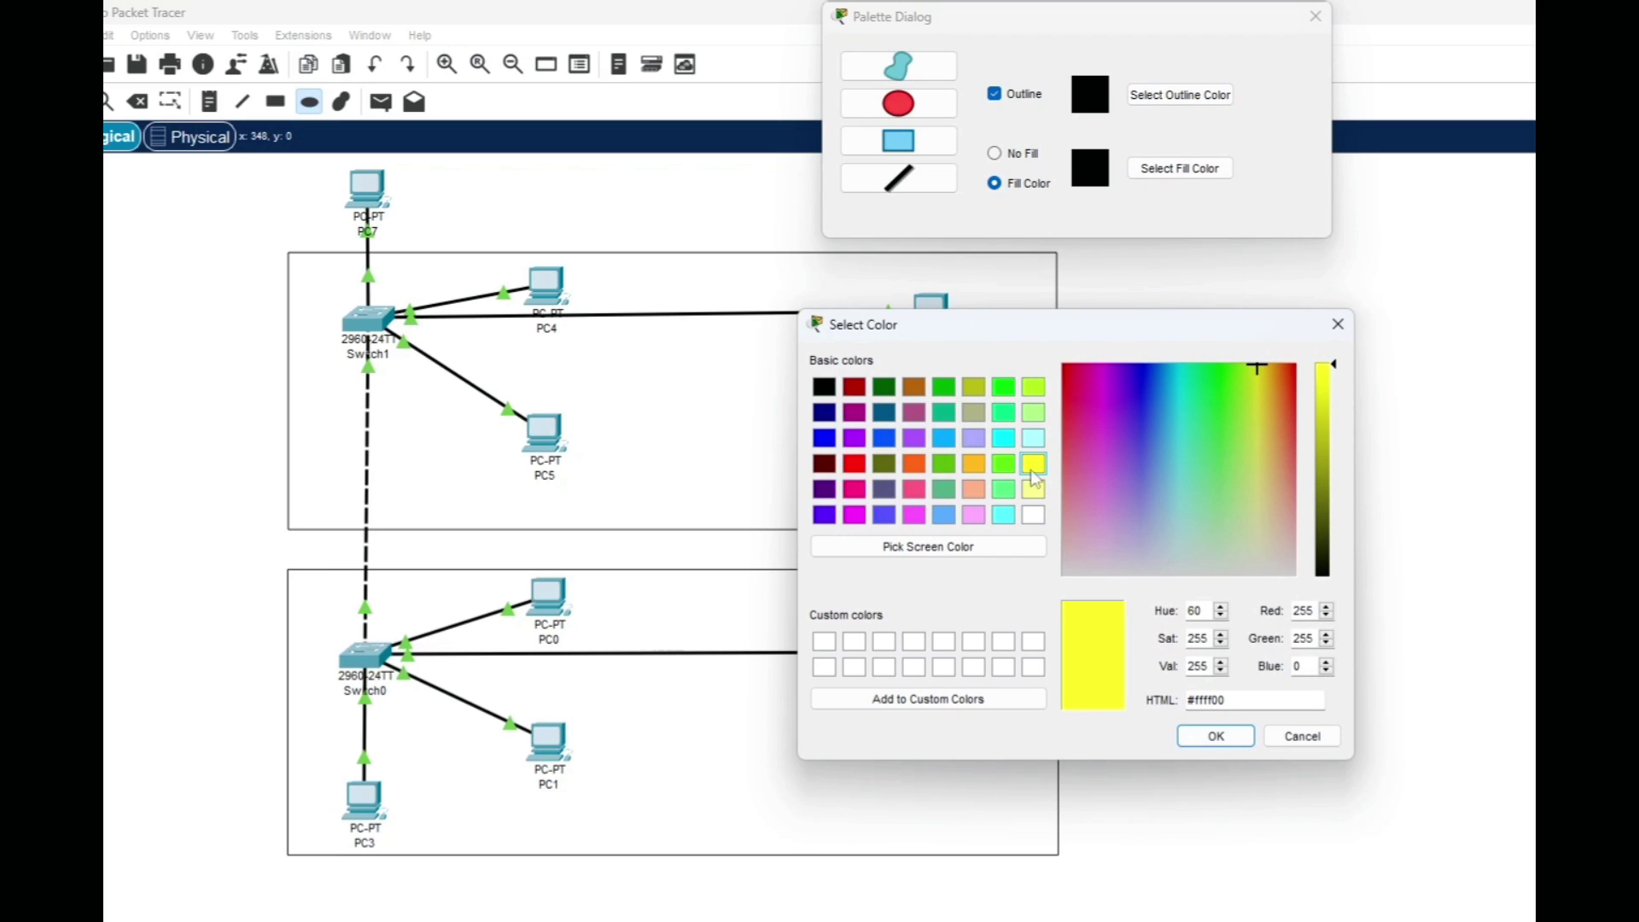
{"action": "left_click", "coordinate": [1035, 491]}
{"action": "left_click", "coordinate": [1035, 466]}
{"action": "left_click", "coordinate": [1035, 491]}
{"action": "left_click", "coordinate": [1216, 736]}
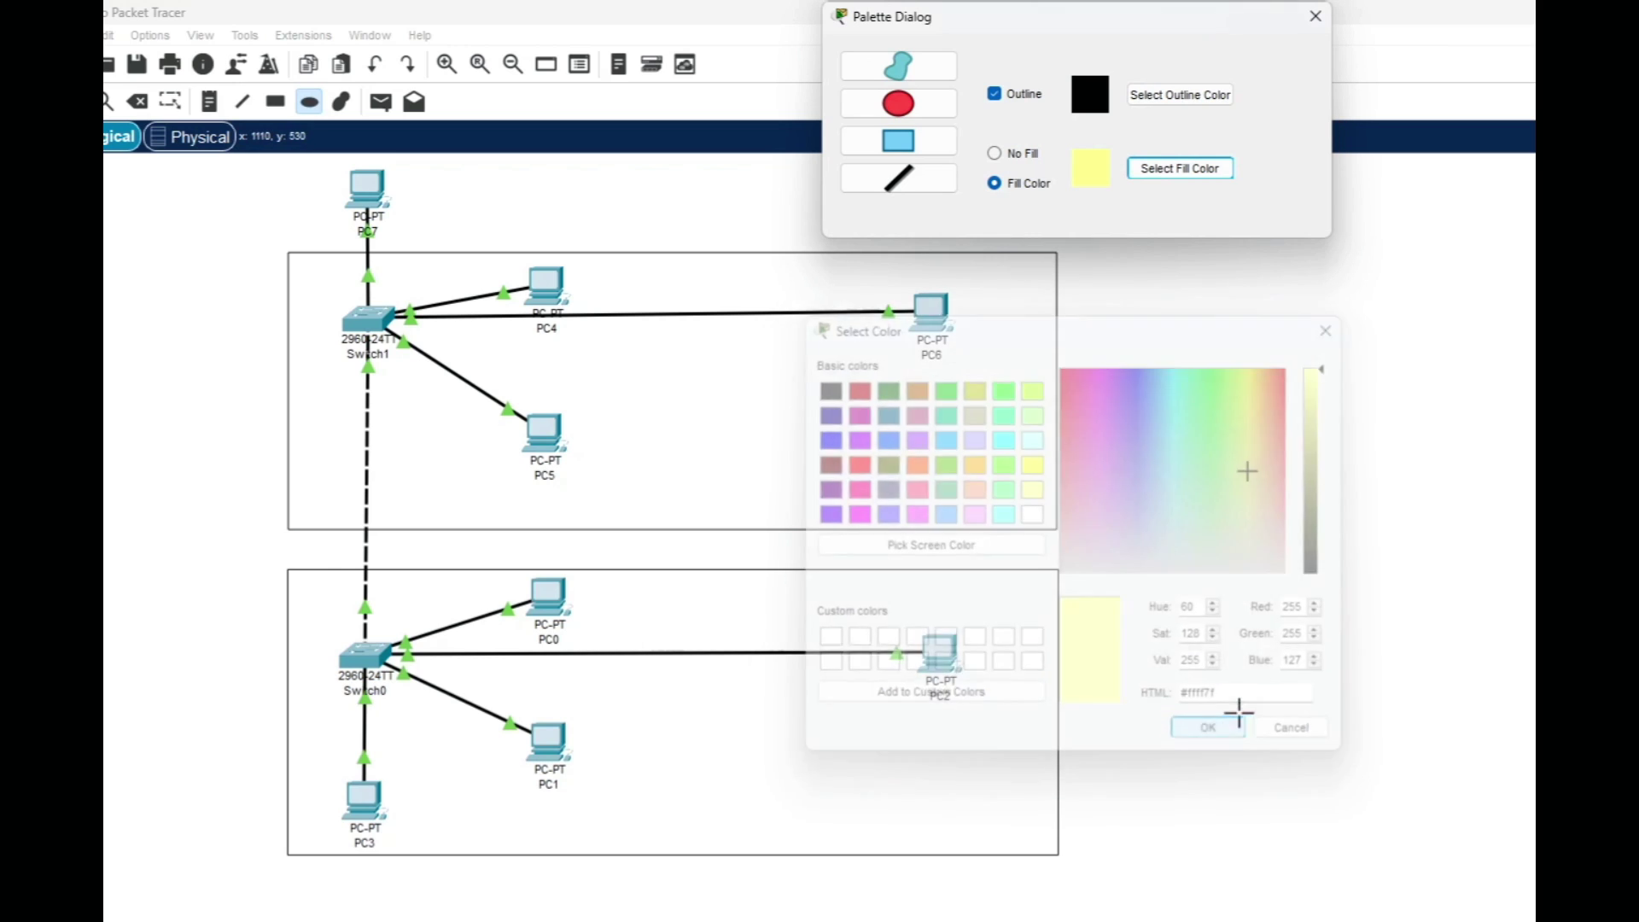
{"action": "left_click", "coordinate": [1316, 17]}
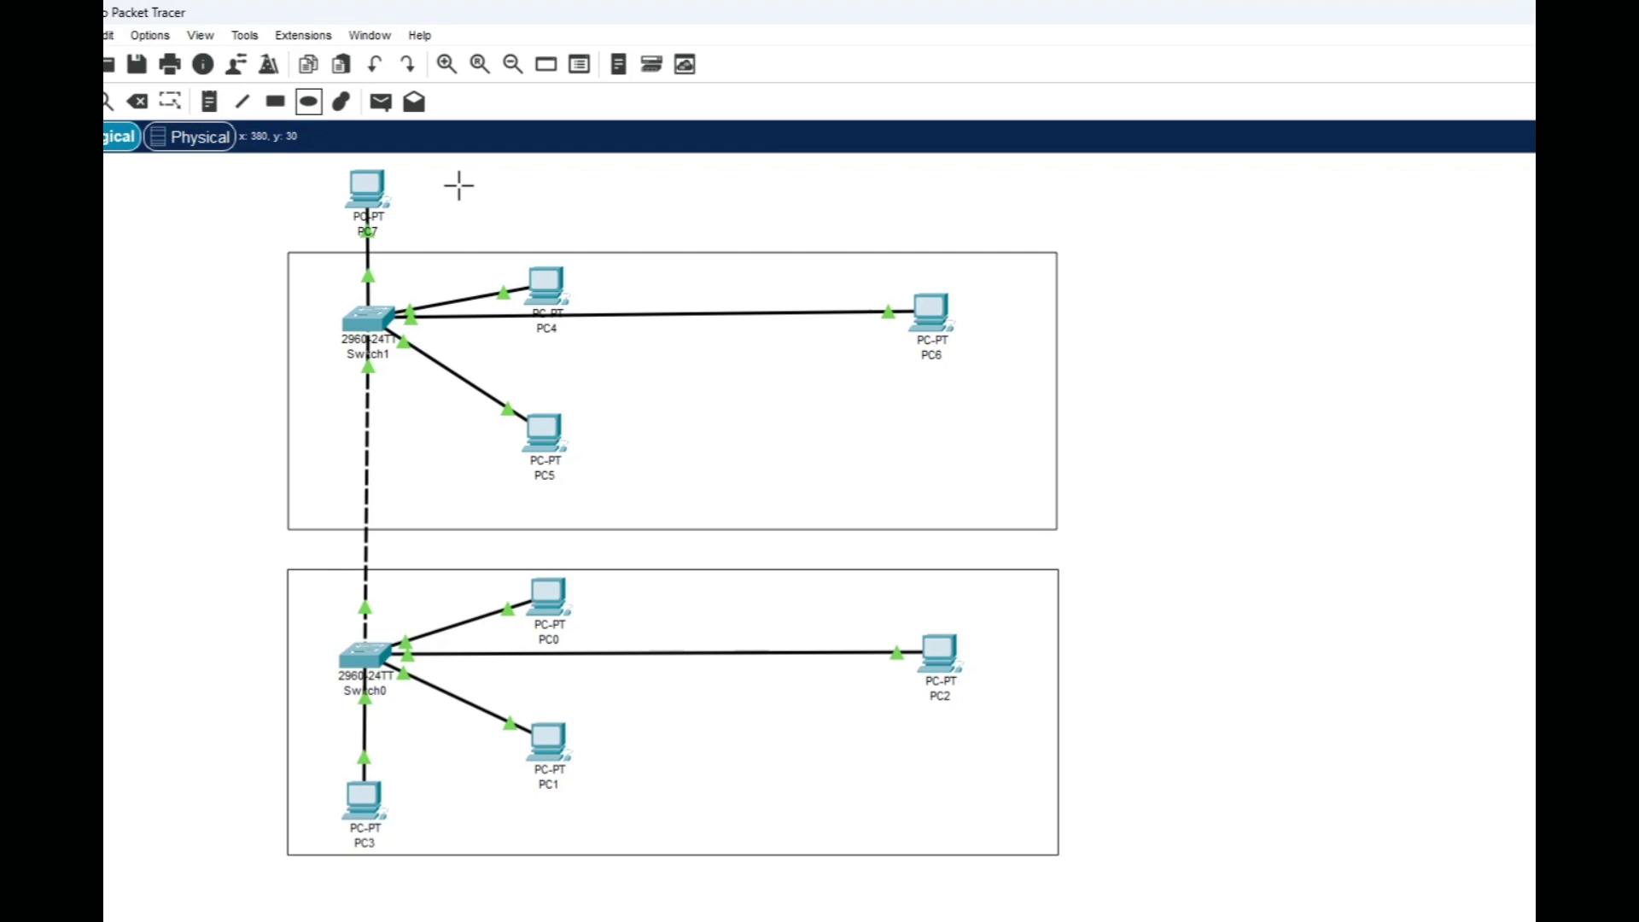
{"action": "left_click_drag", "start_coordinate": [458, 179], "coordinate": [648, 843]}
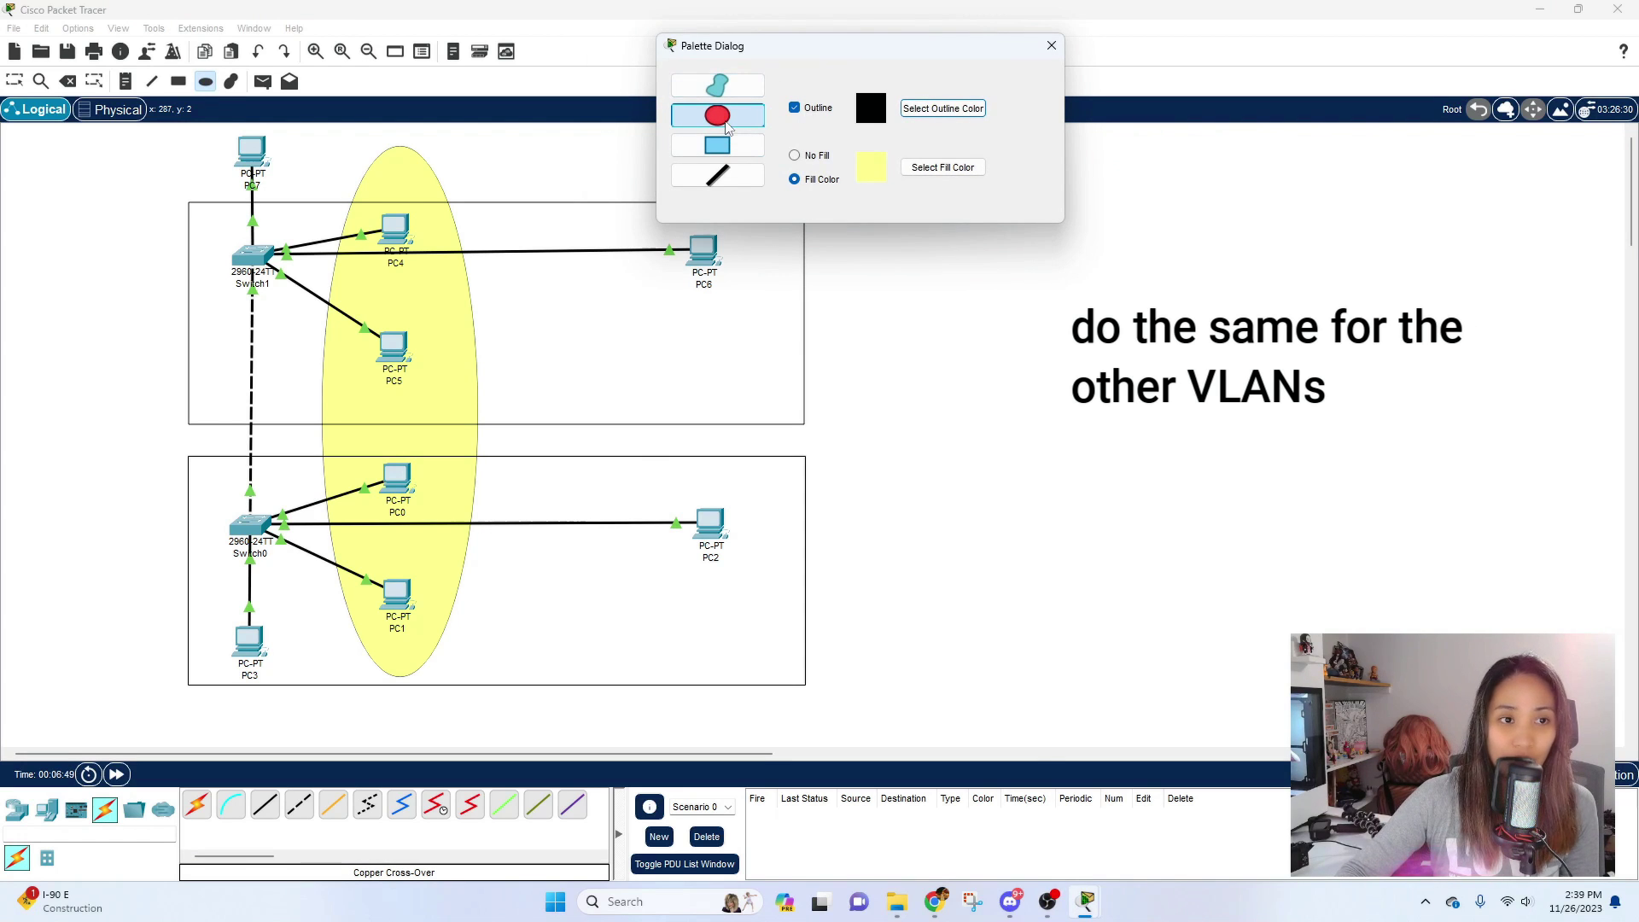
Step: Draw a tall ellipse filled with light pink around PC6 and PC2
{"action": "left_click", "coordinate": [943, 168]}
{"action": "left_click", "coordinate": [931, 590]}
{"action": "mouse_move", "coordinate": [941, 45]}
{"action": "left_mouse_down"}
{"action": "mouse_move", "coordinate": [1345, 44]}
{"action": "mouse_move", "coordinate": [1297, 36]}
{"action": "left_mouse_up"}
{"action": "left_click_drag", "start_coordinate": [625, 162], "coordinate": [774, 613]}
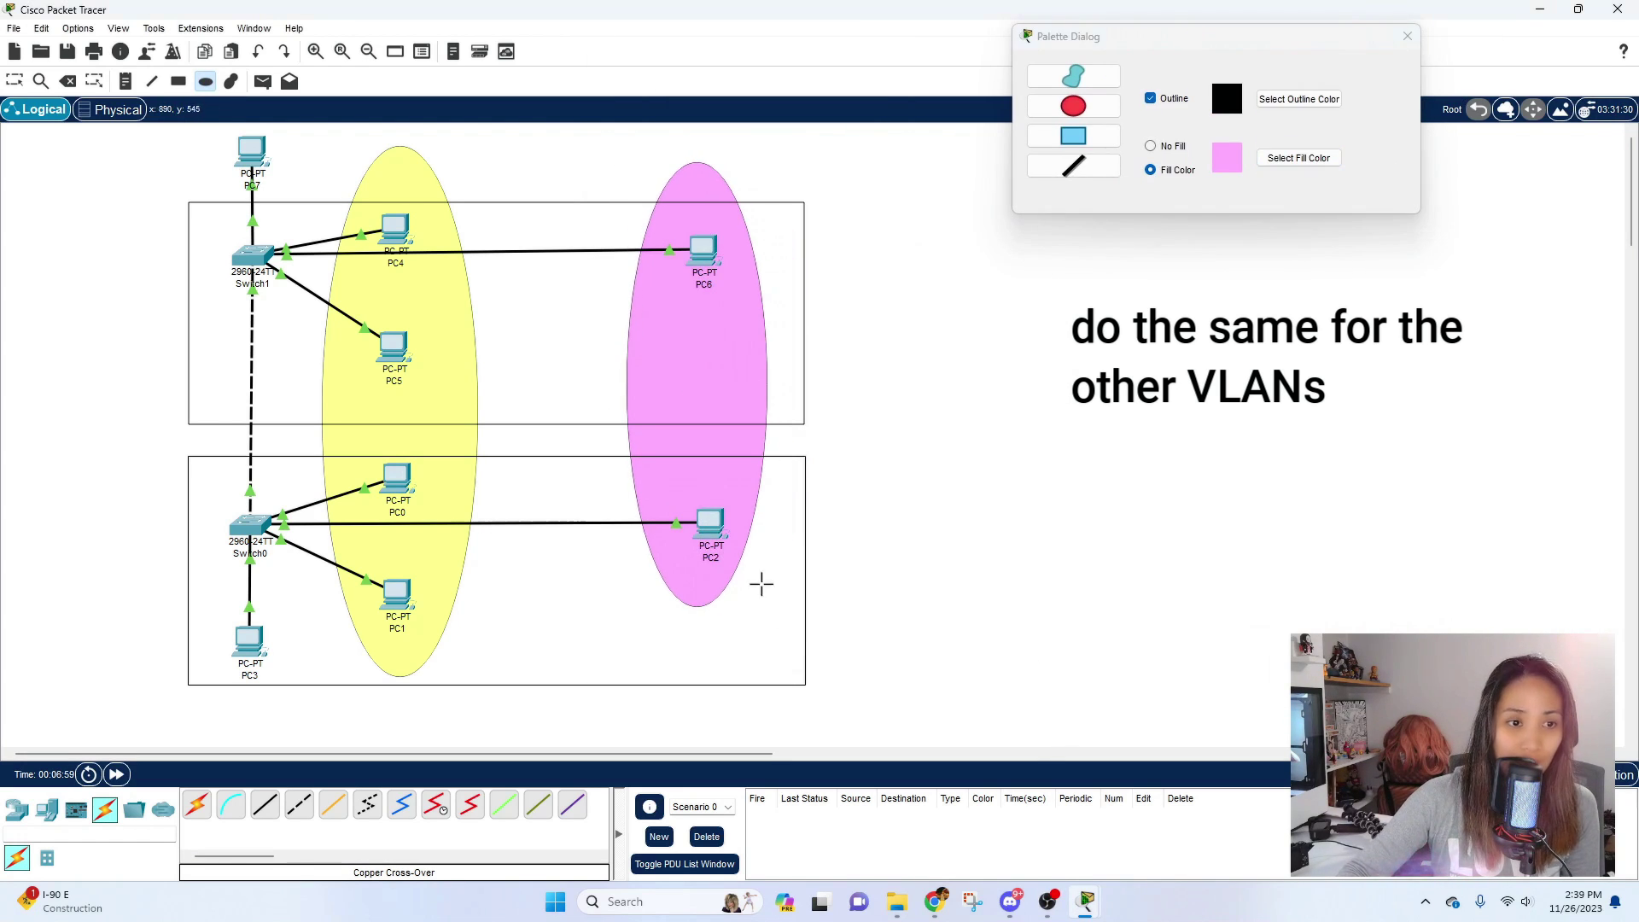
Step: Draw two ellipses filled with light cyan, one around PC3 and one around PC7
{"action": "left_click", "coordinate": [1299, 158]}
{"action": "left_click_drag", "start_coordinate": [761, 392], "coordinate": [778, 400]}
{"action": "left_click", "coordinate": [784, 350]}
{"action": "left_click", "coordinate": [932, 589]}
{"action": "left_click_drag", "start_coordinate": [168, 603], "coordinate": [337, 709]}
{"action": "left_click_drag", "start_coordinate": [173, 131], "coordinate": [332, 187]}
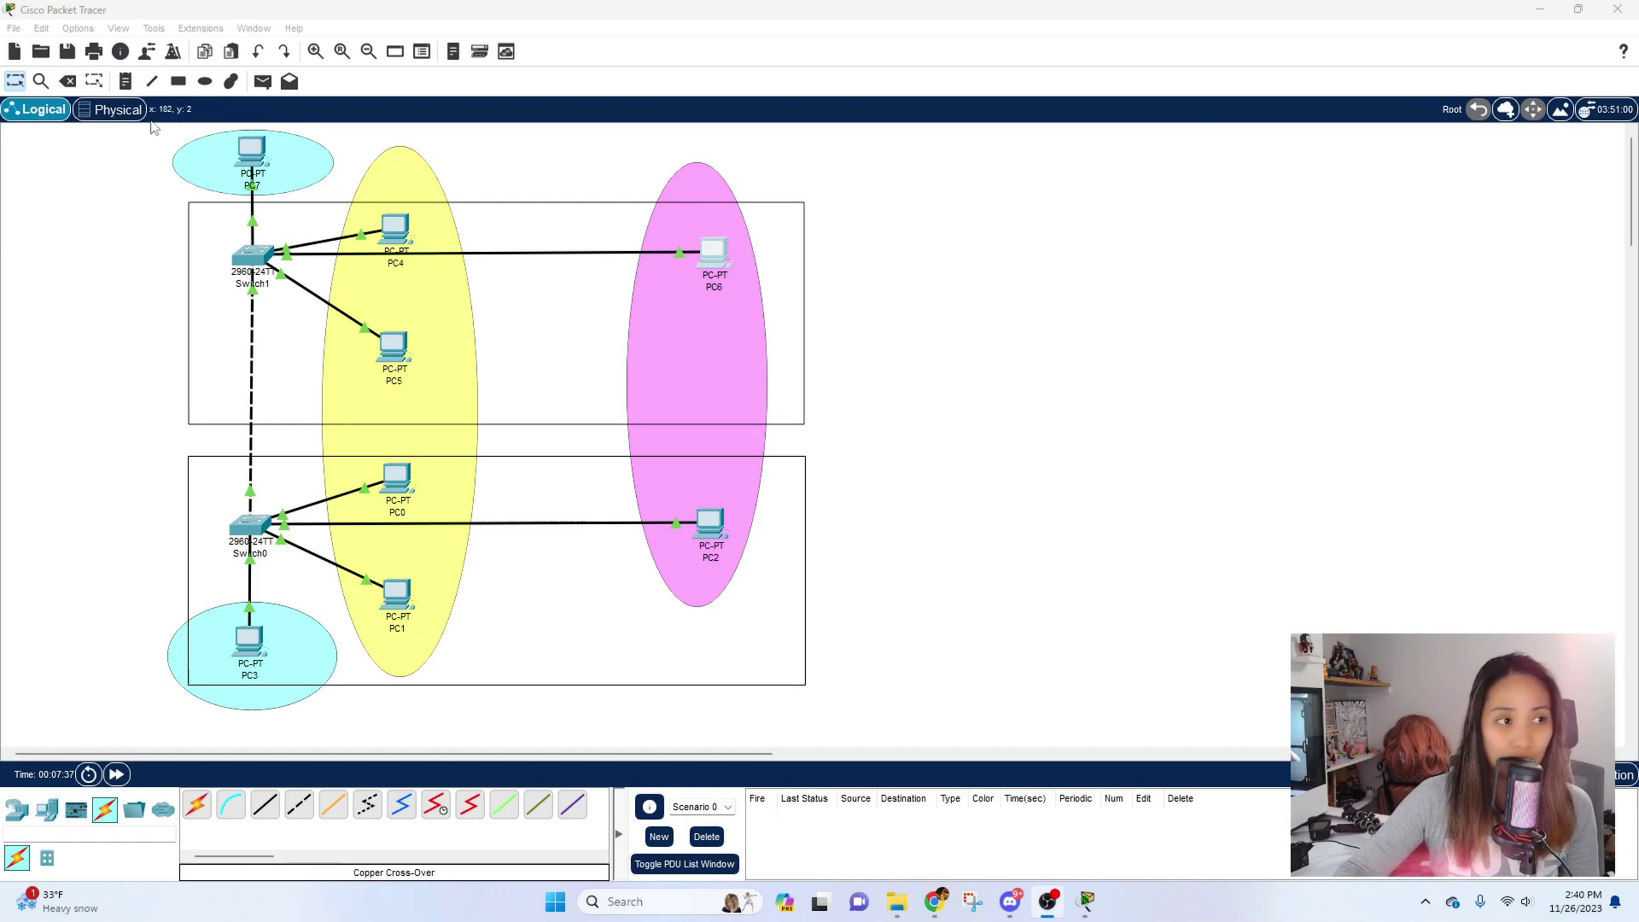
Step: Add a note reading "VLAN 10" and "192.168.1.0" on two lines between PC4 and PC5 in the yellow ellipse
{"action": "left_click", "coordinate": [126, 82]}
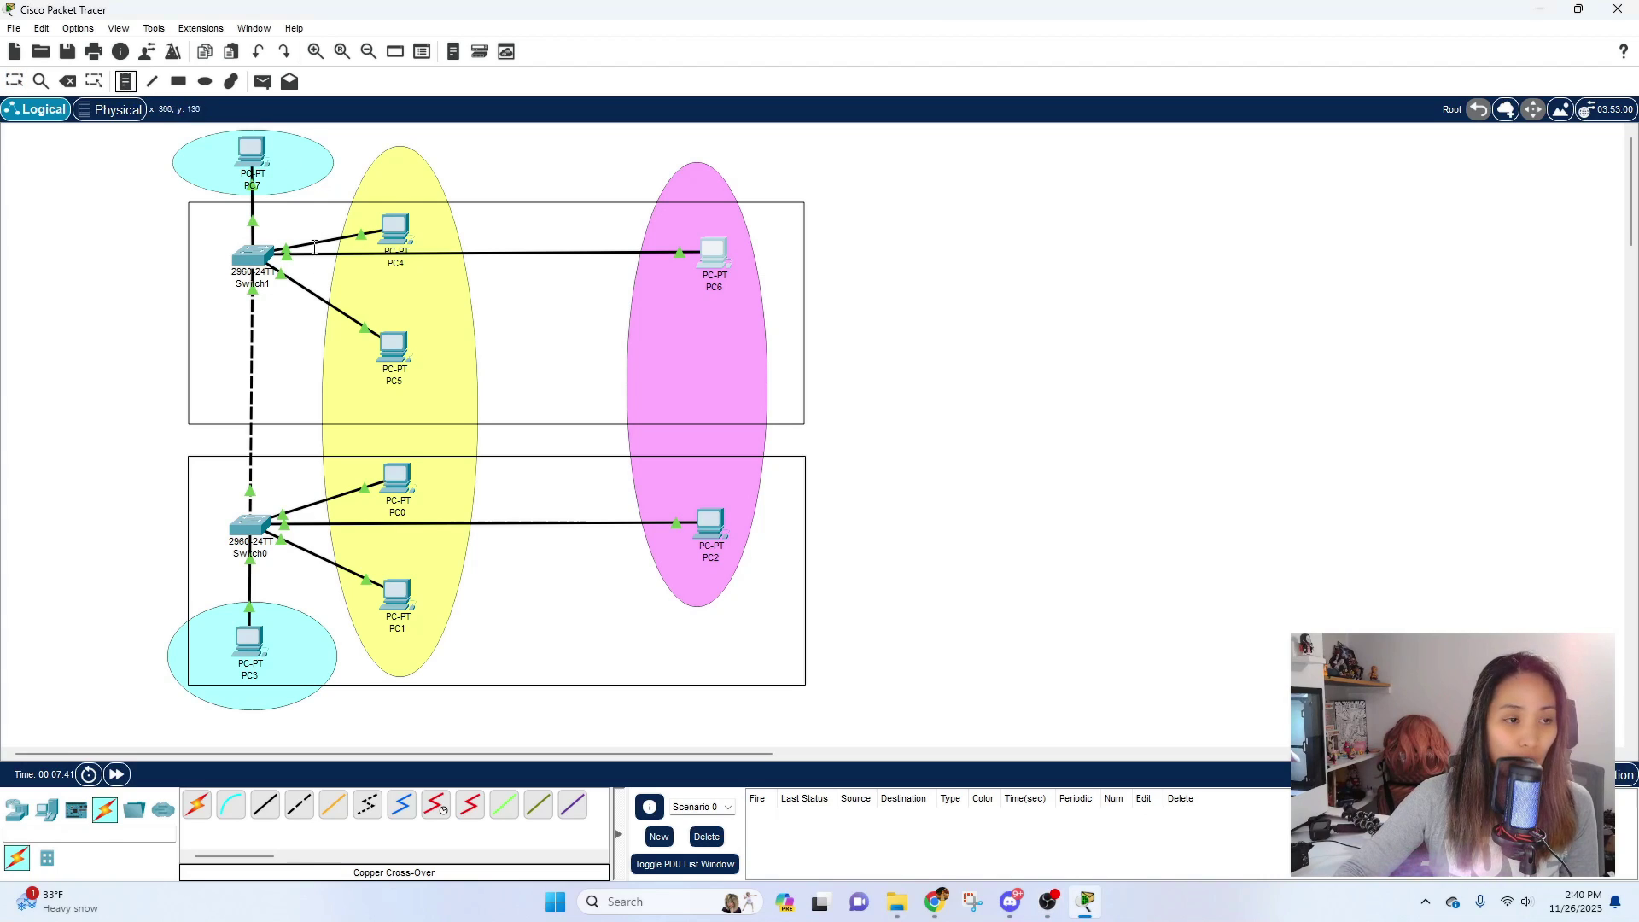
{"action": "left_click", "coordinate": [372, 299]}
{"action": "type", "text": "VLAN 1"}
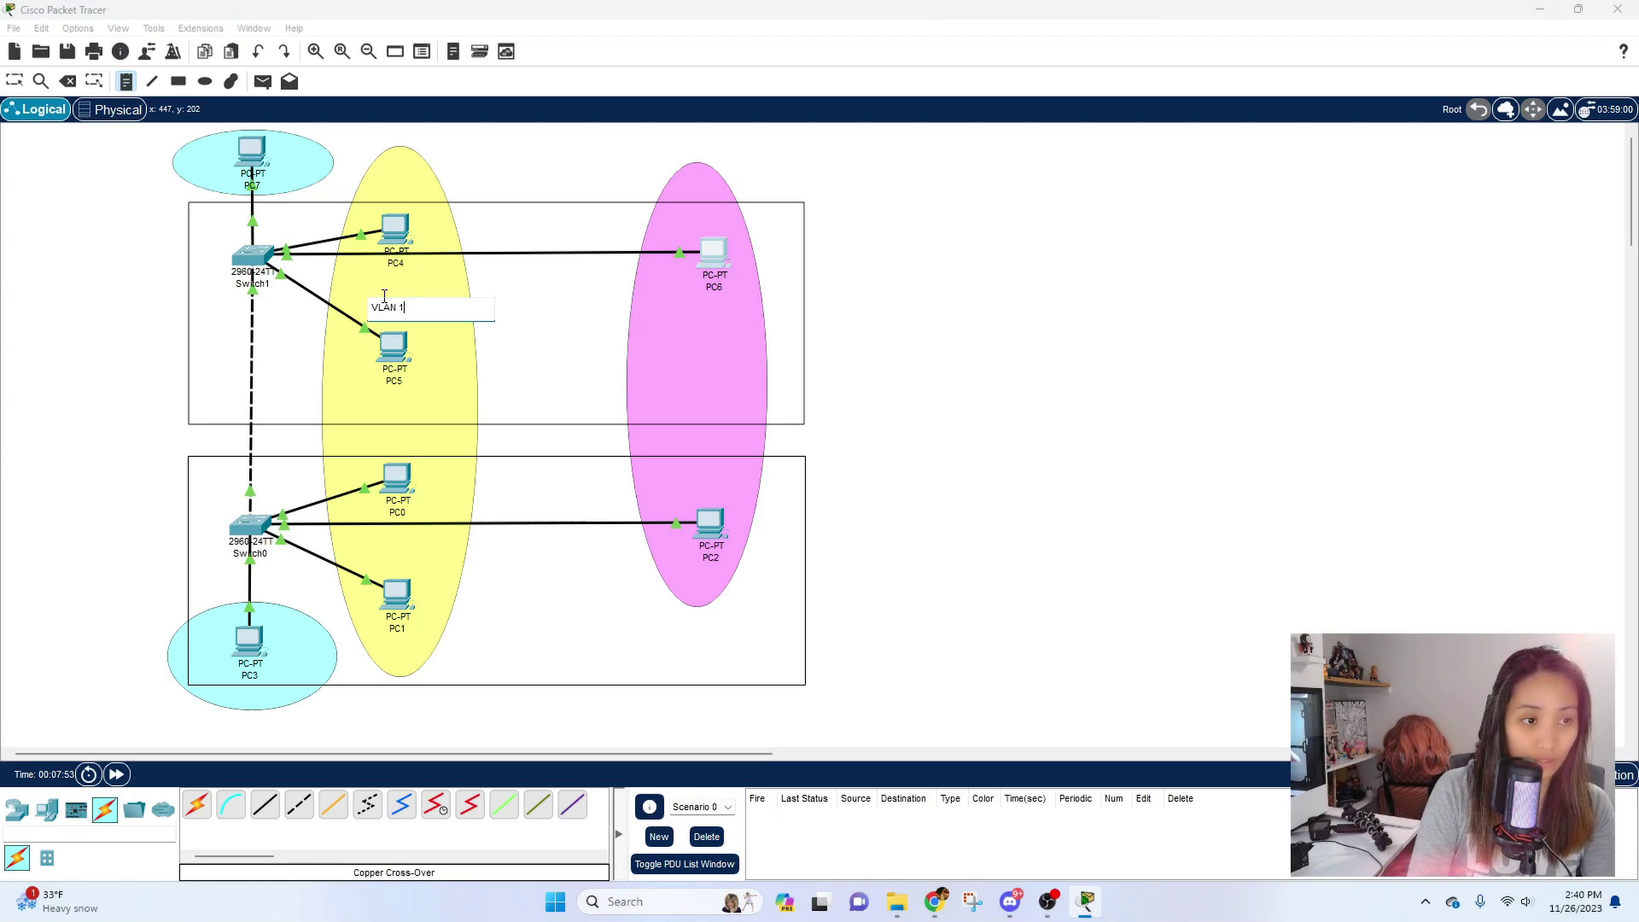
{"action": "type", "text": "0"}
{"action": "key", "text": "Return"}
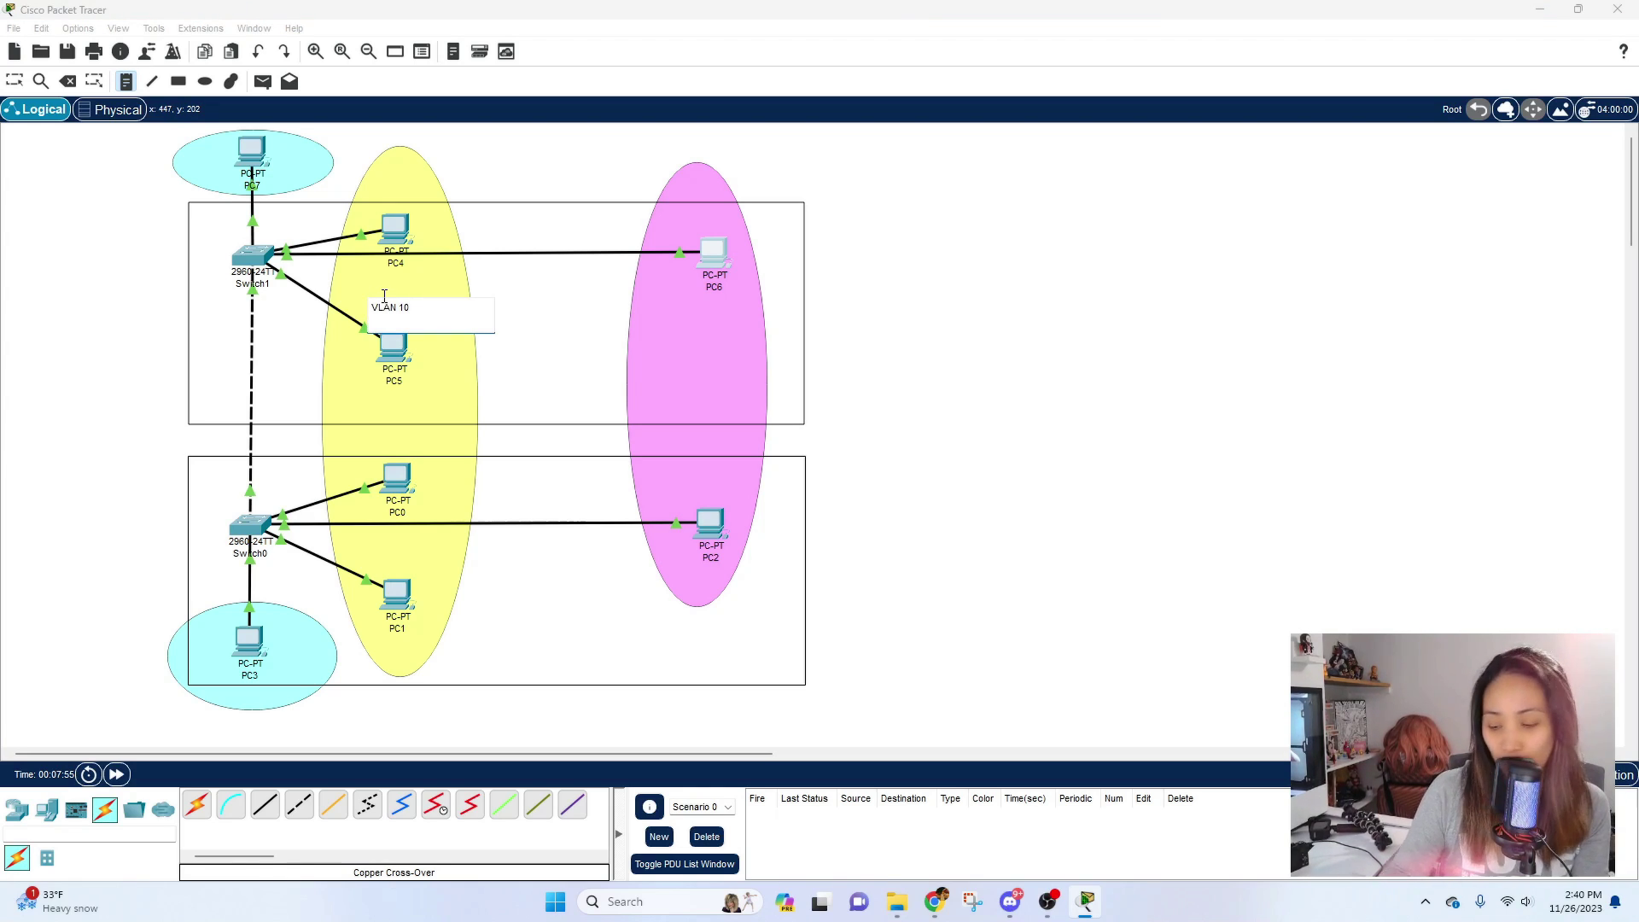
{"action": "type", "text": "192.168.1.0"}
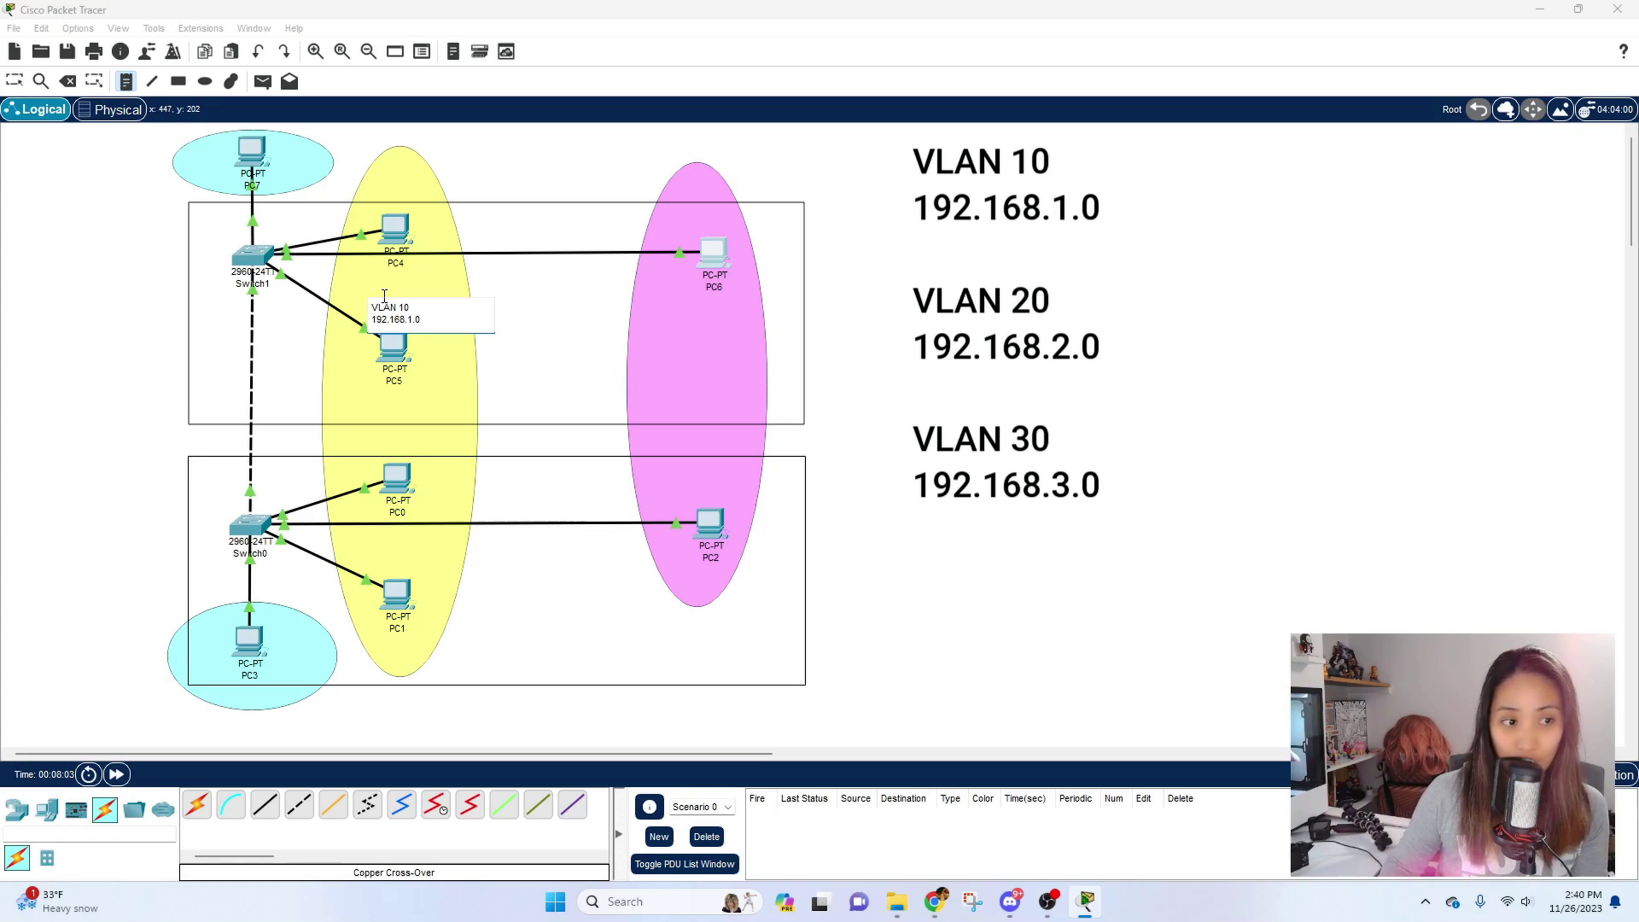
{"action": "key", "text": "Escape"}
{"action": "left_click_drag", "start_coordinate": [401, 317], "coordinate": [427, 307]}
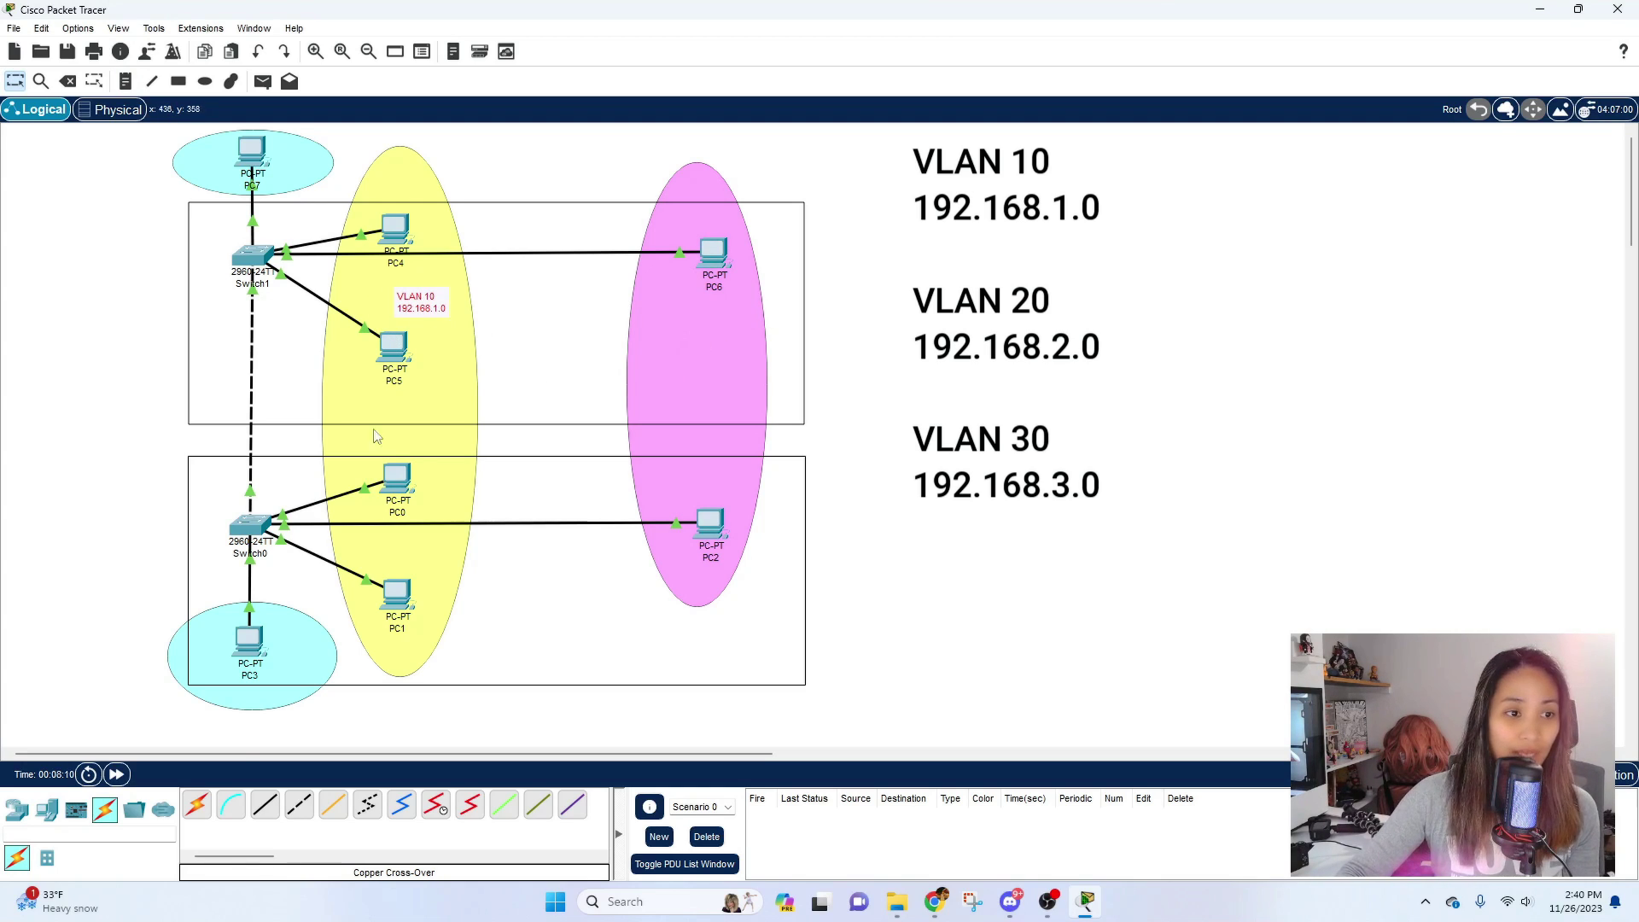
Step: Label the pink ellipse "VLAN 20 192.168.2.0" and PC3's cyan ellipse "VLAN 30 192.168.3.0", and shift the VLAN 10 note to the yellow ellipse's right edge
{"action": "key", "text": "n"}
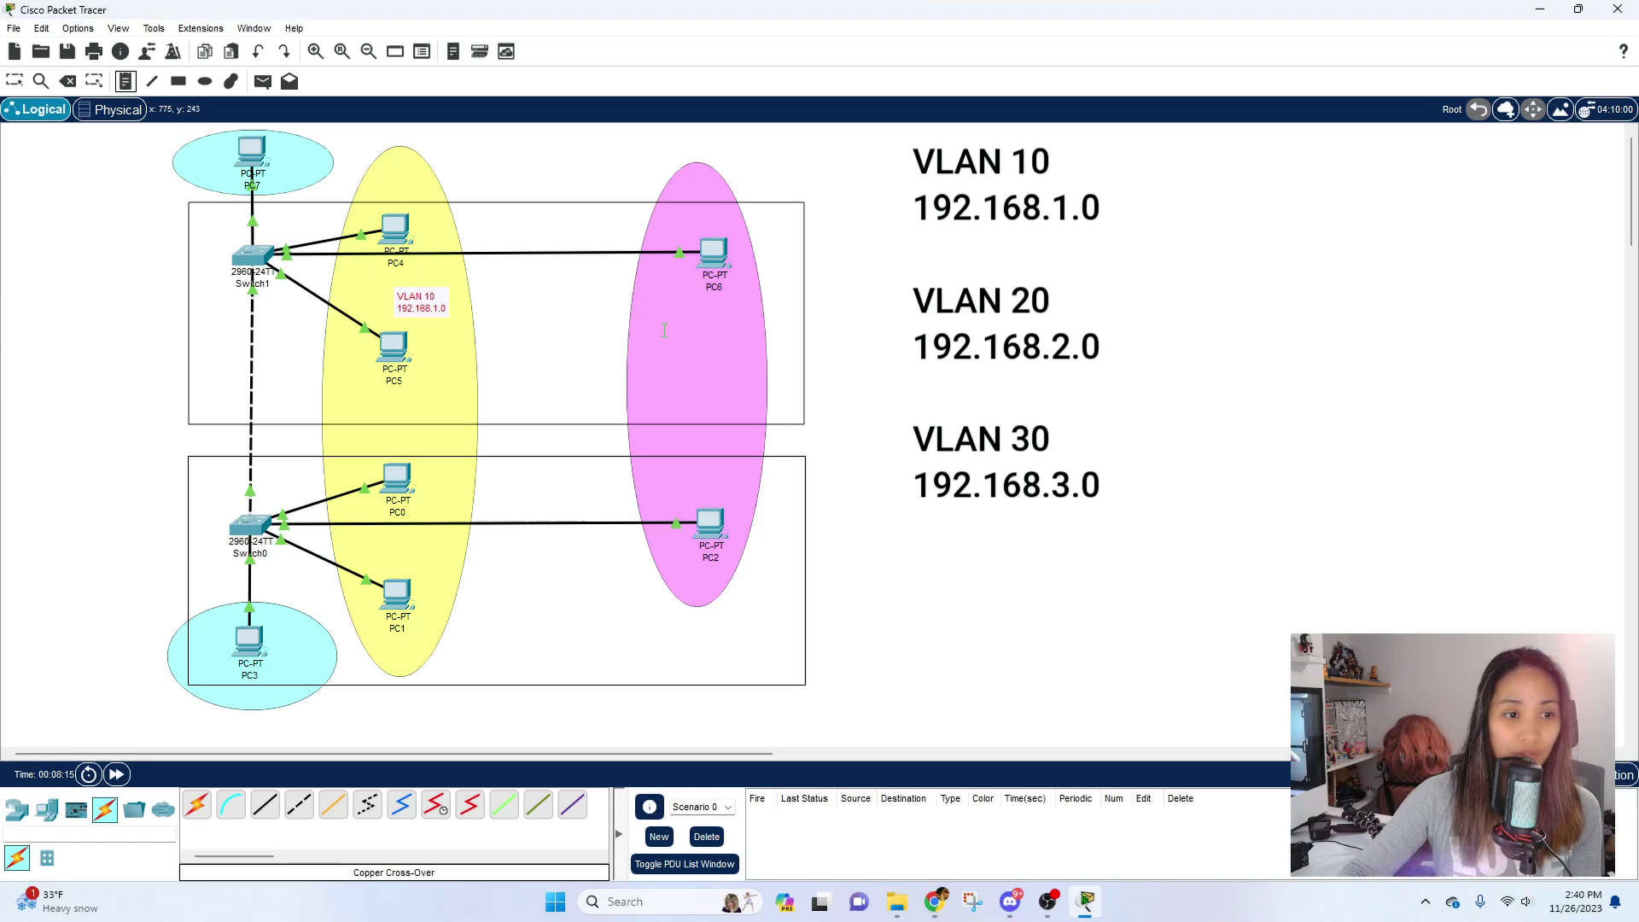
{"action": "left_click", "coordinate": [664, 328]}
{"action": "type", "text": "VLAN 20"}
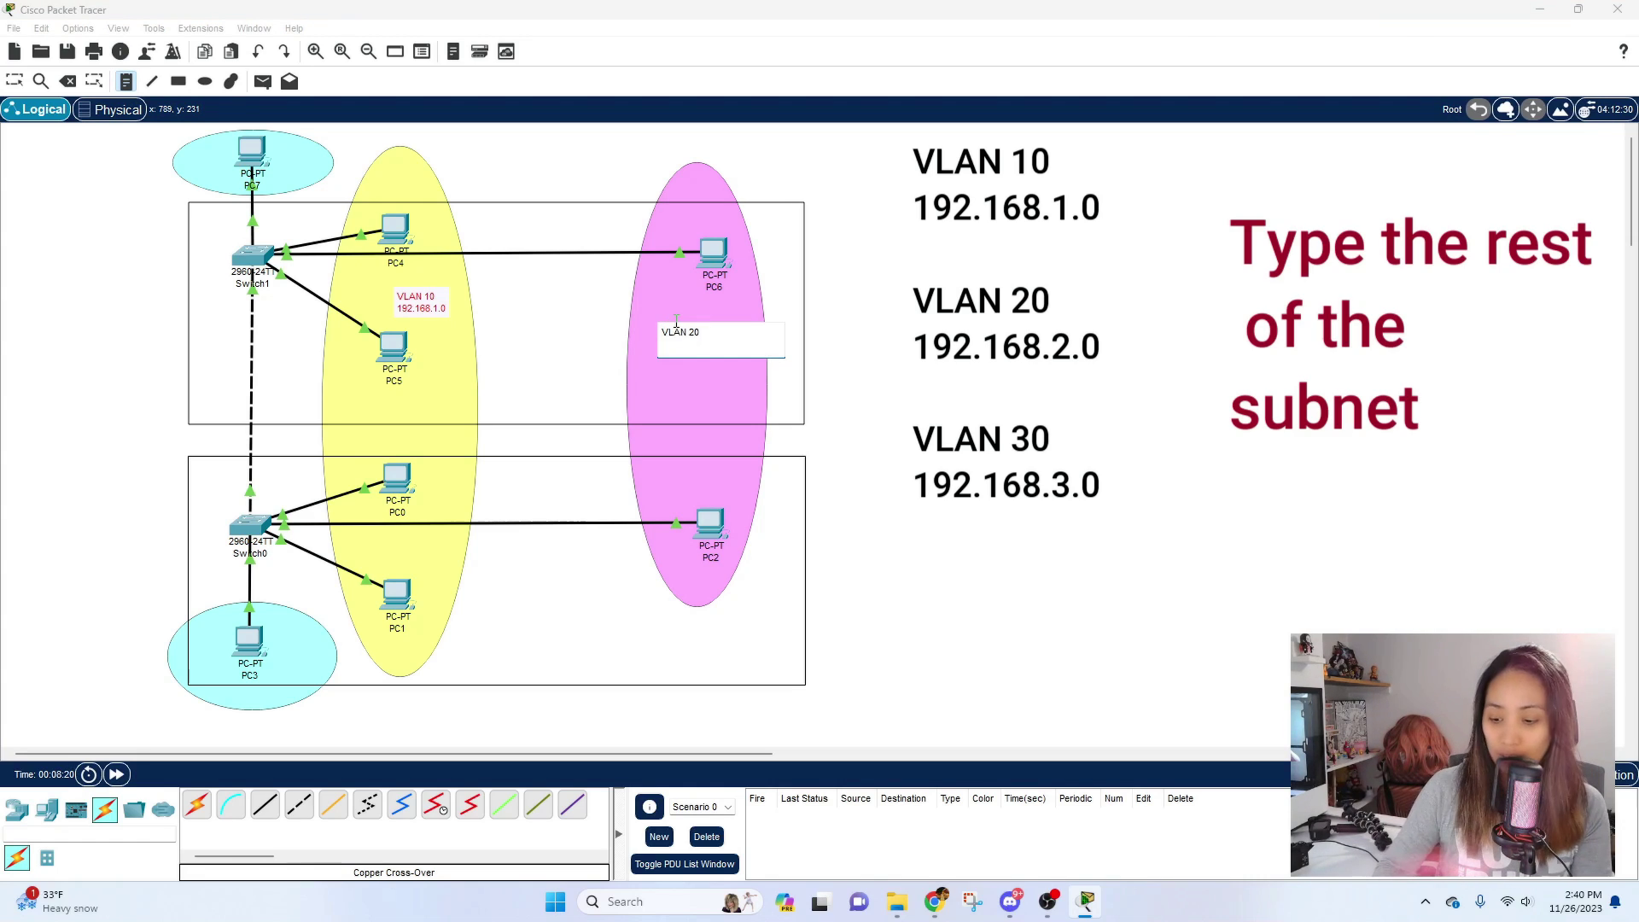
{"action": "left_click", "coordinate": [227, 700]}
{"action": "type", "text": "VLAN 30 192.168.3.0"}
{"action": "key", "text": "Escape"}
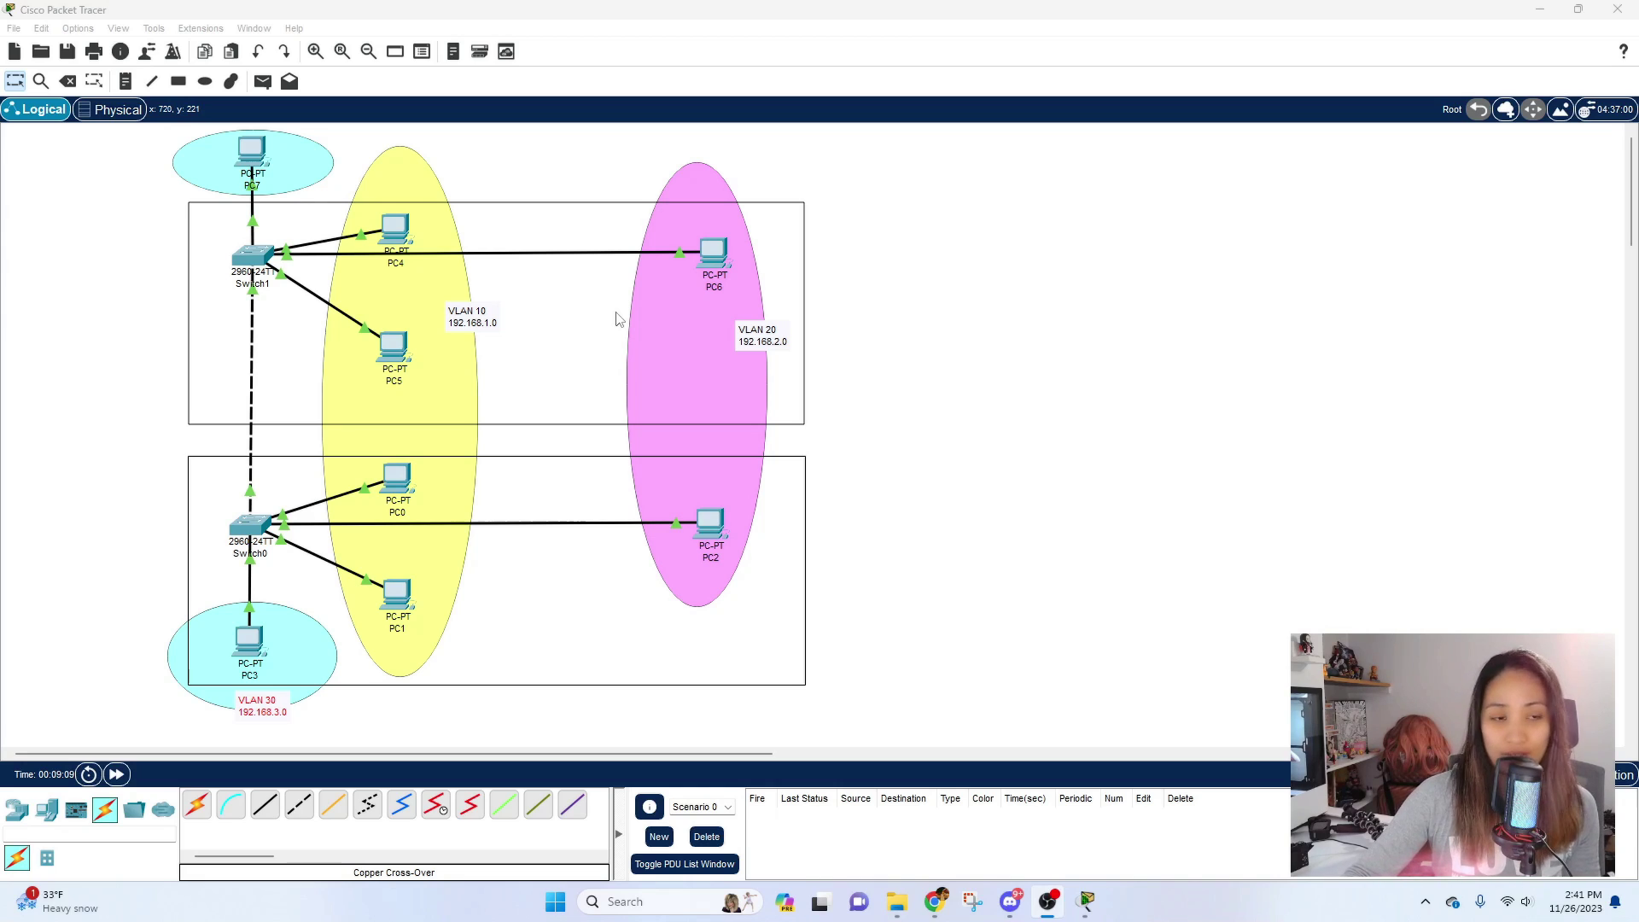
{"action": "left_click_drag", "start_coordinate": [470, 316], "coordinate": [475, 301]}
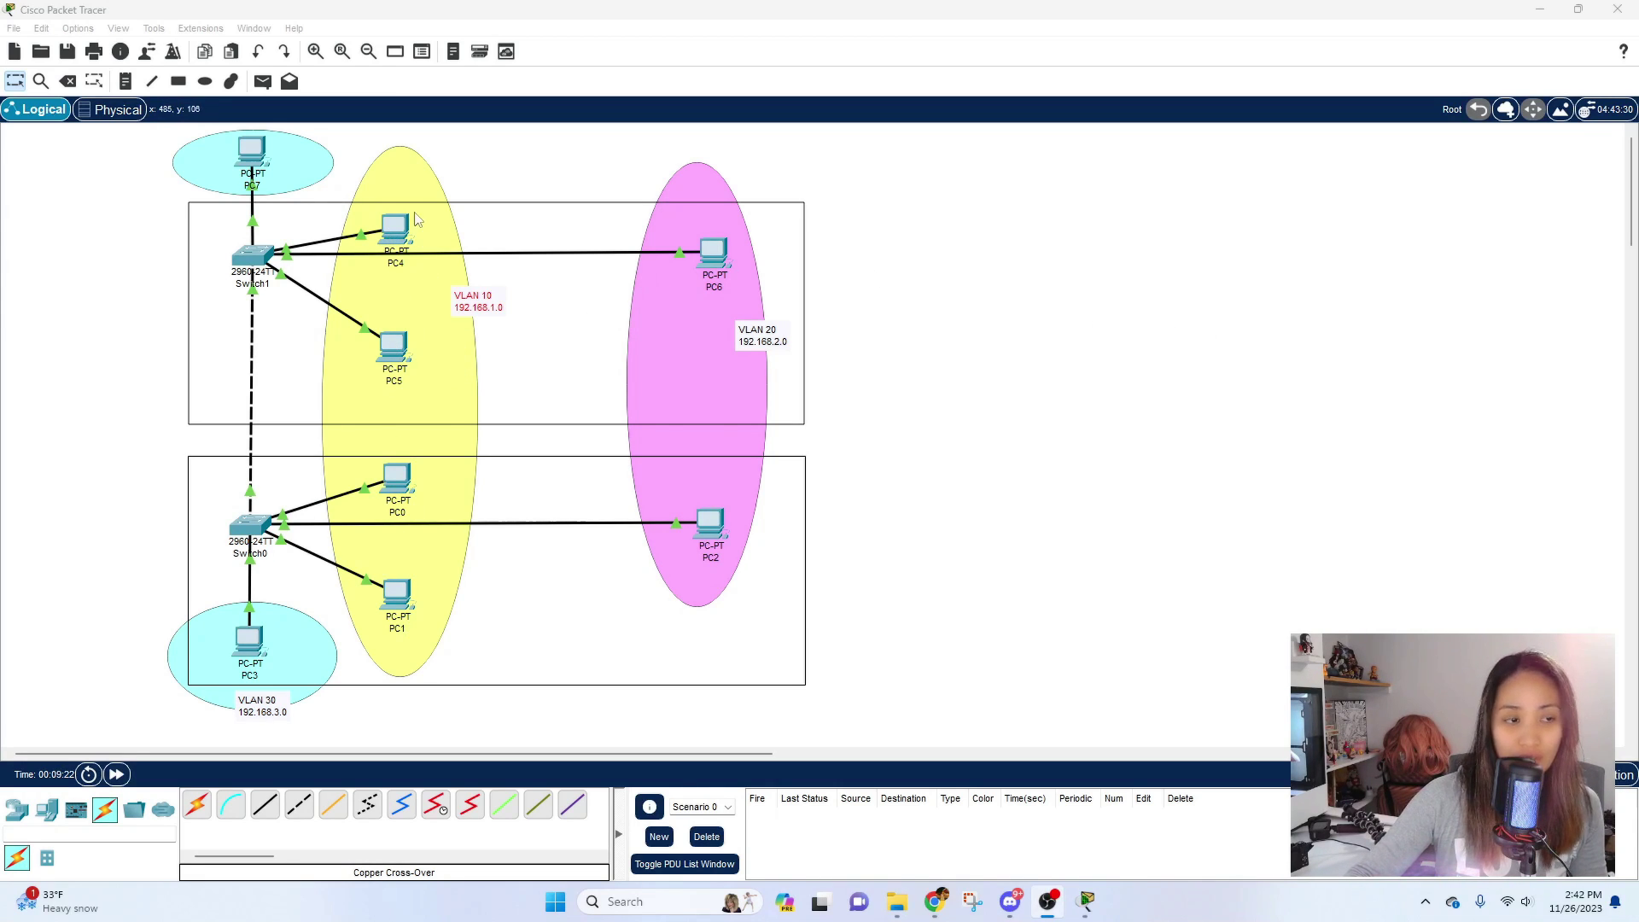
Step: Add IP address notes 192.168.1.1 at PC4, 192.168.1.2 at PC5, 192.168.1.3 at PC0 and 192.168.1.4 at PC1
{"action": "left_click", "coordinate": [125, 84]}
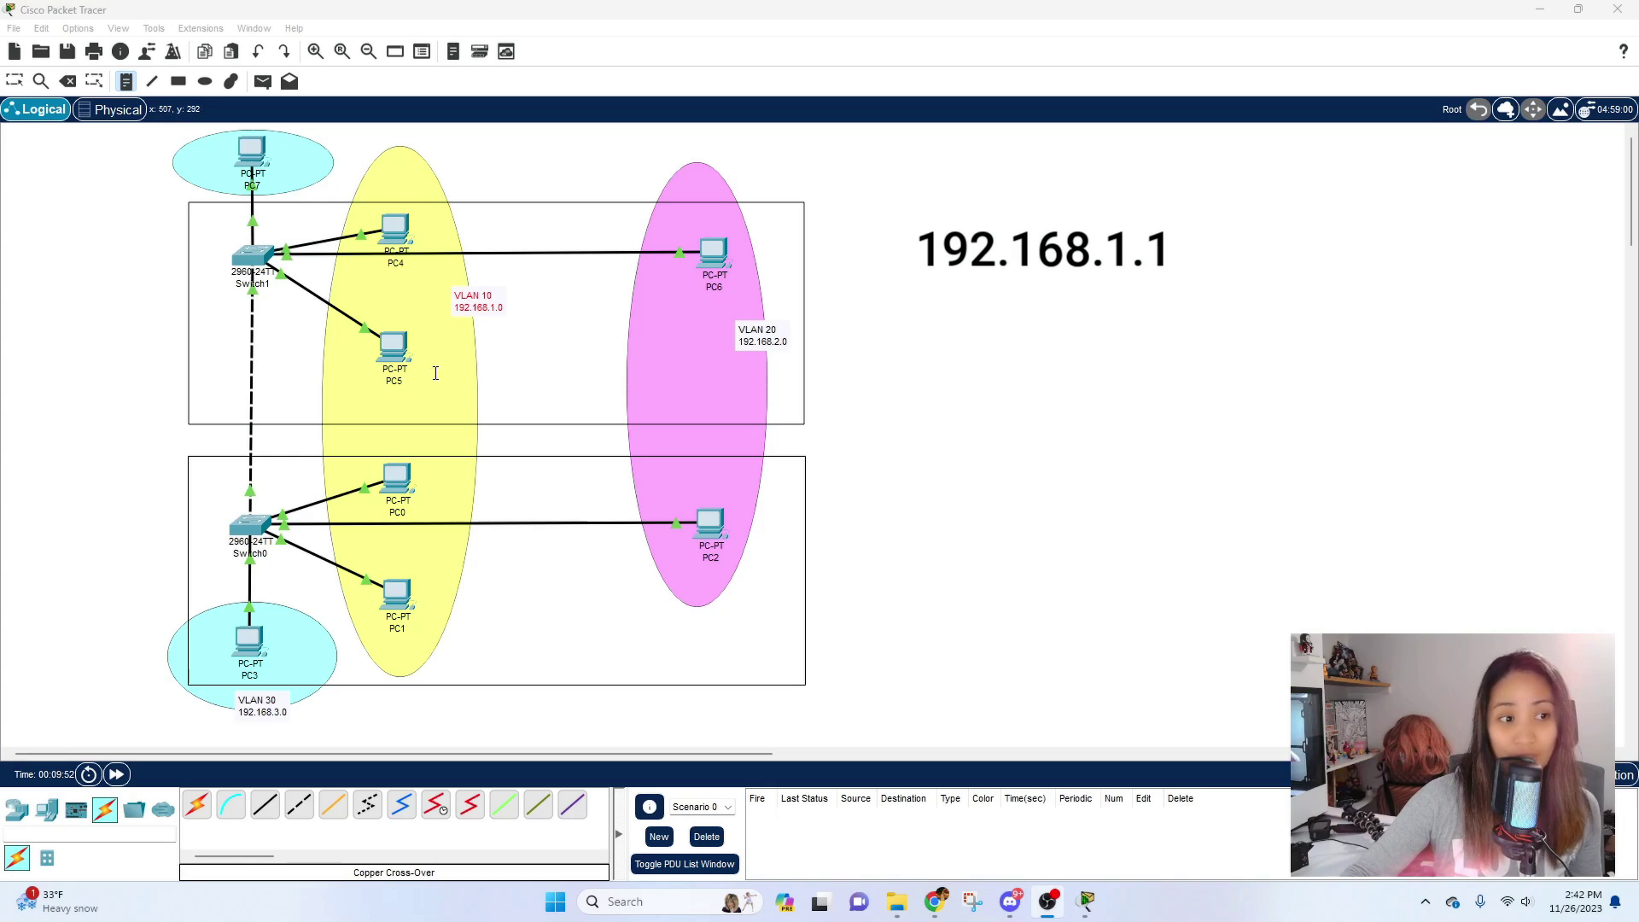
{"action": "left_click", "coordinate": [350, 282]}
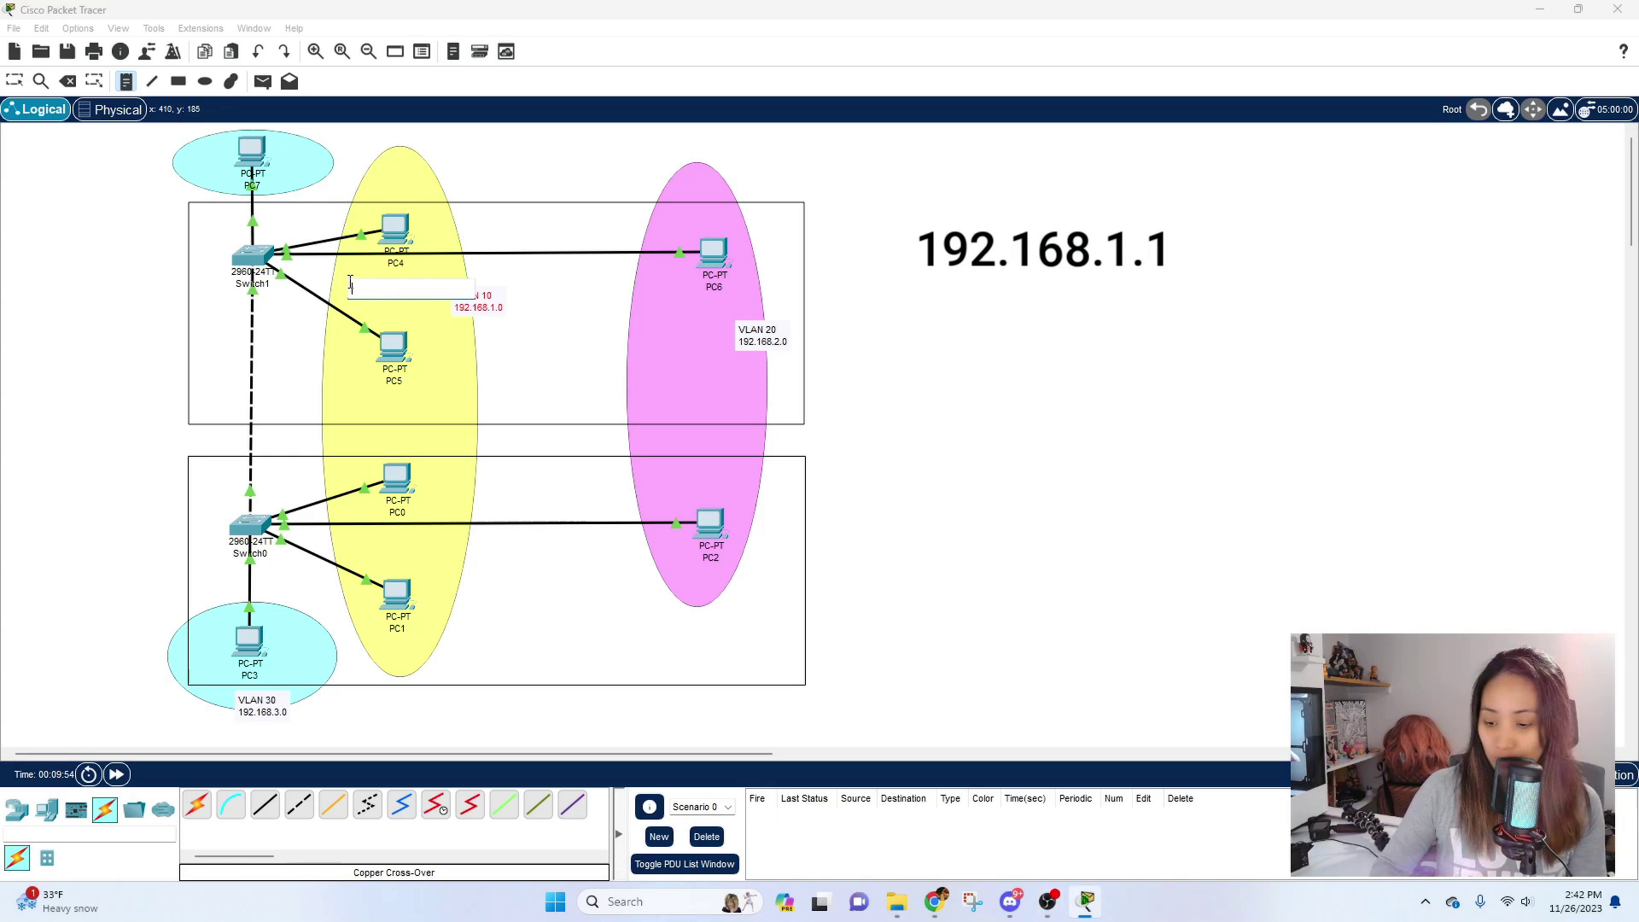
{"action": "type", "text": "192.168.1."}
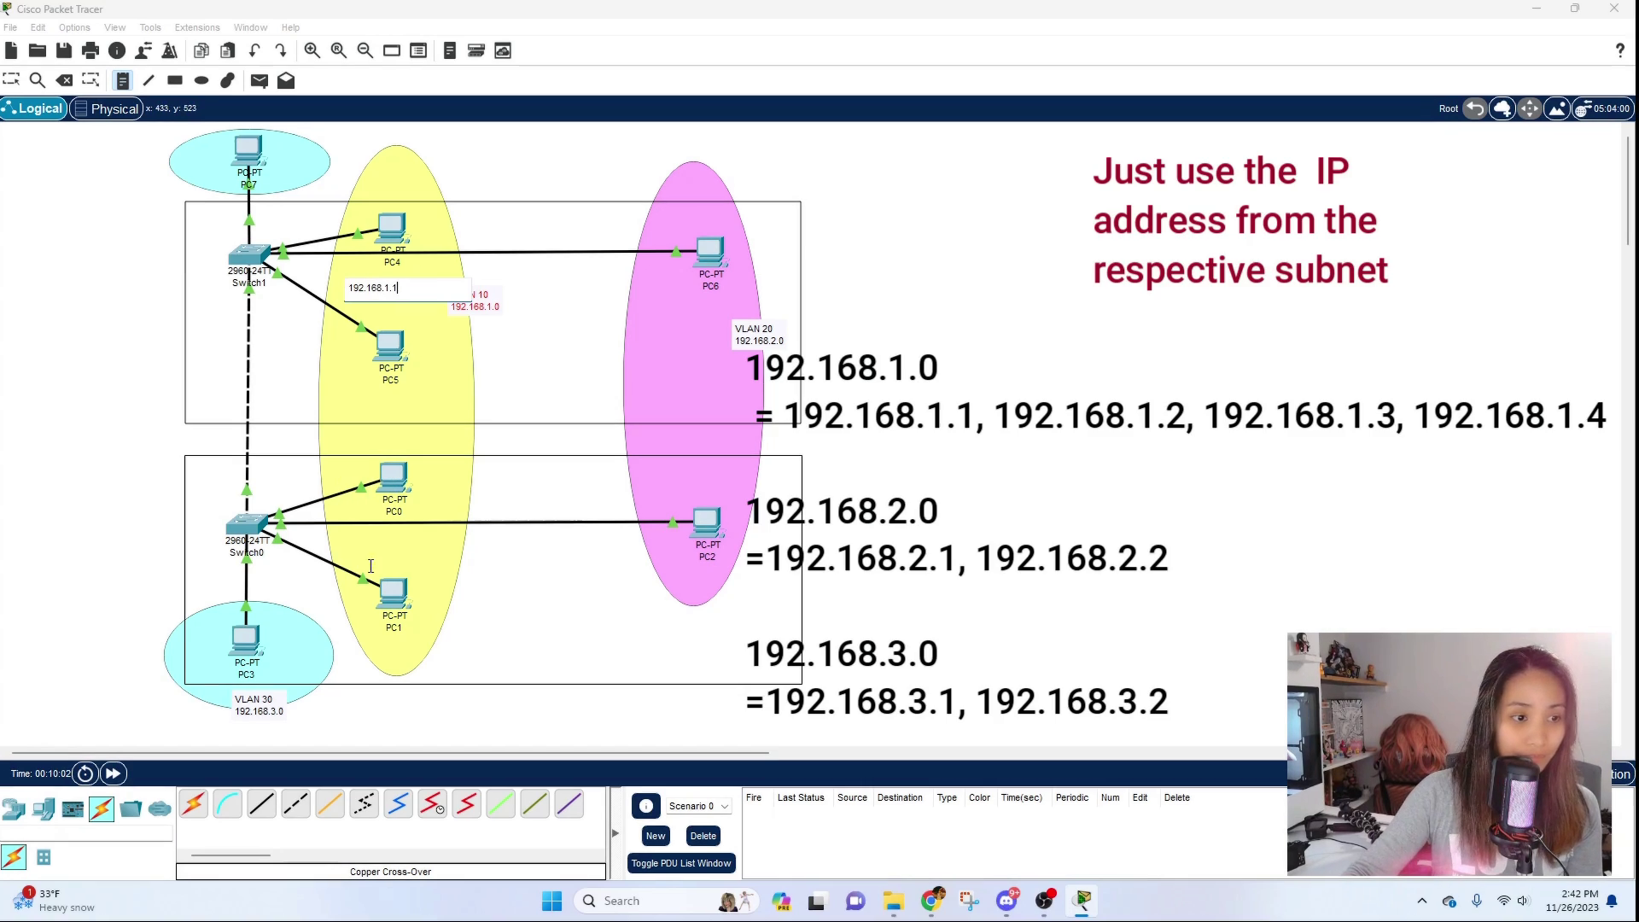
{"action": "left_click", "coordinate": [371, 396]}
{"action": "type", "text": "192.168.1.2"}
{"action": "left_click", "coordinate": [437, 481]}
{"action": "type", "text": "192.168.1.3"}
{"action": "left_click", "coordinate": [431, 597]}
{"action": "type", "text": "192.168.1.4"}
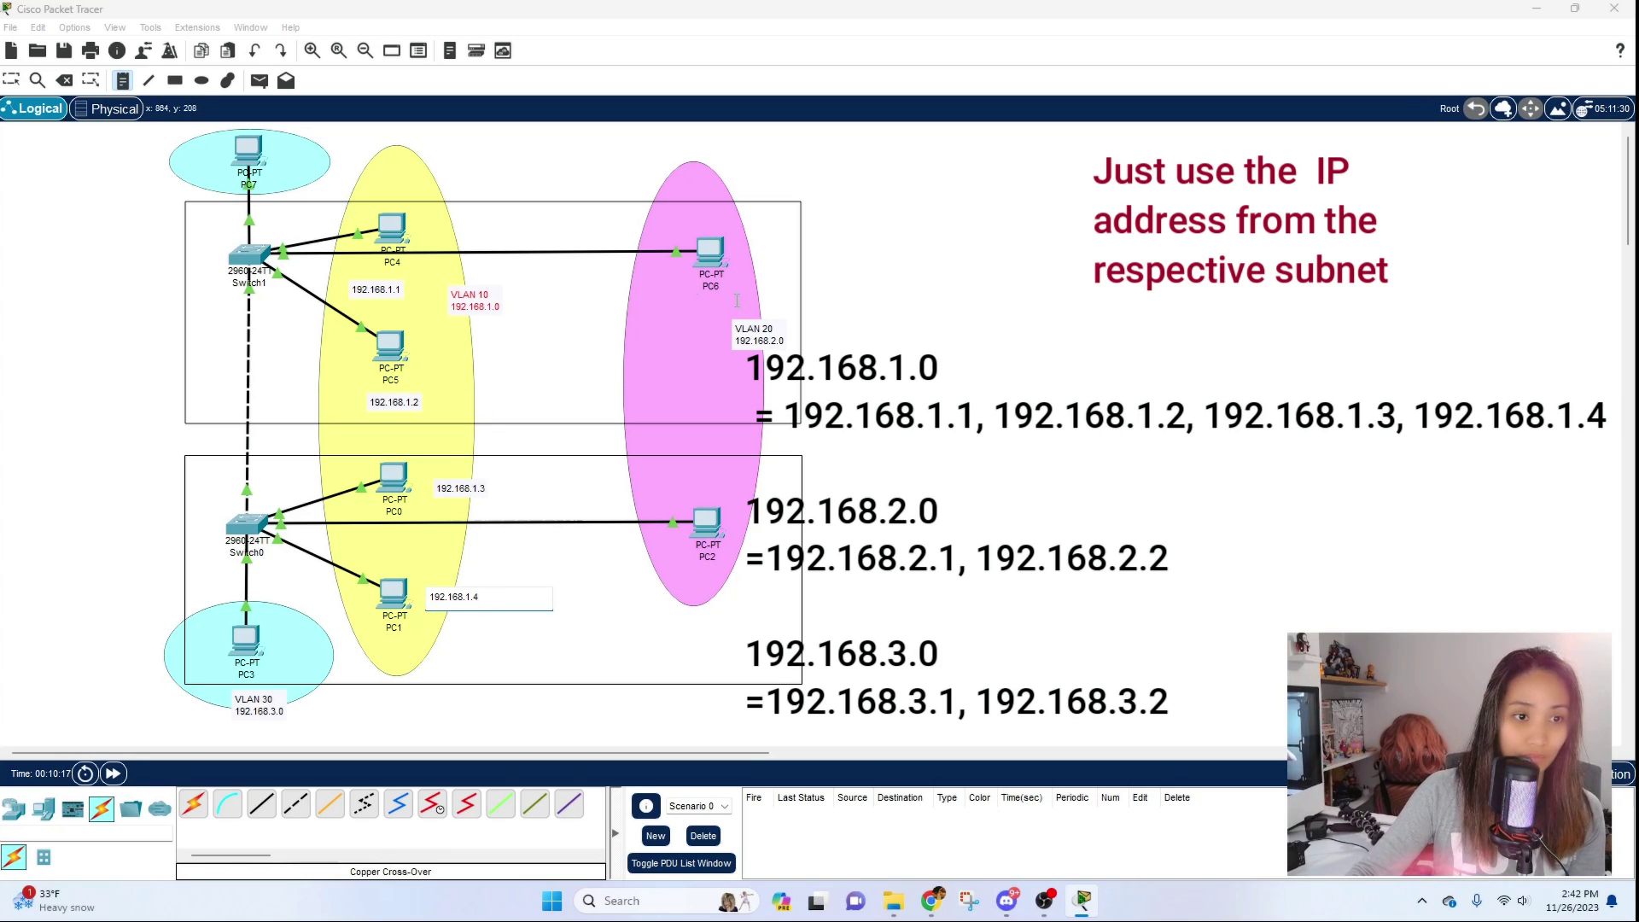
Step: Add IP address notes 192.168.2.1 below PC6 and 192.168.2.2 above PC2 in the pink ellipse
{"action": "left_click", "coordinate": [666, 310]}
{"action": "type", "text": "192.168.2.1"}
{"action": "left_click", "coordinate": [673, 482]}
{"action": "type", "text": "192.168.2"}
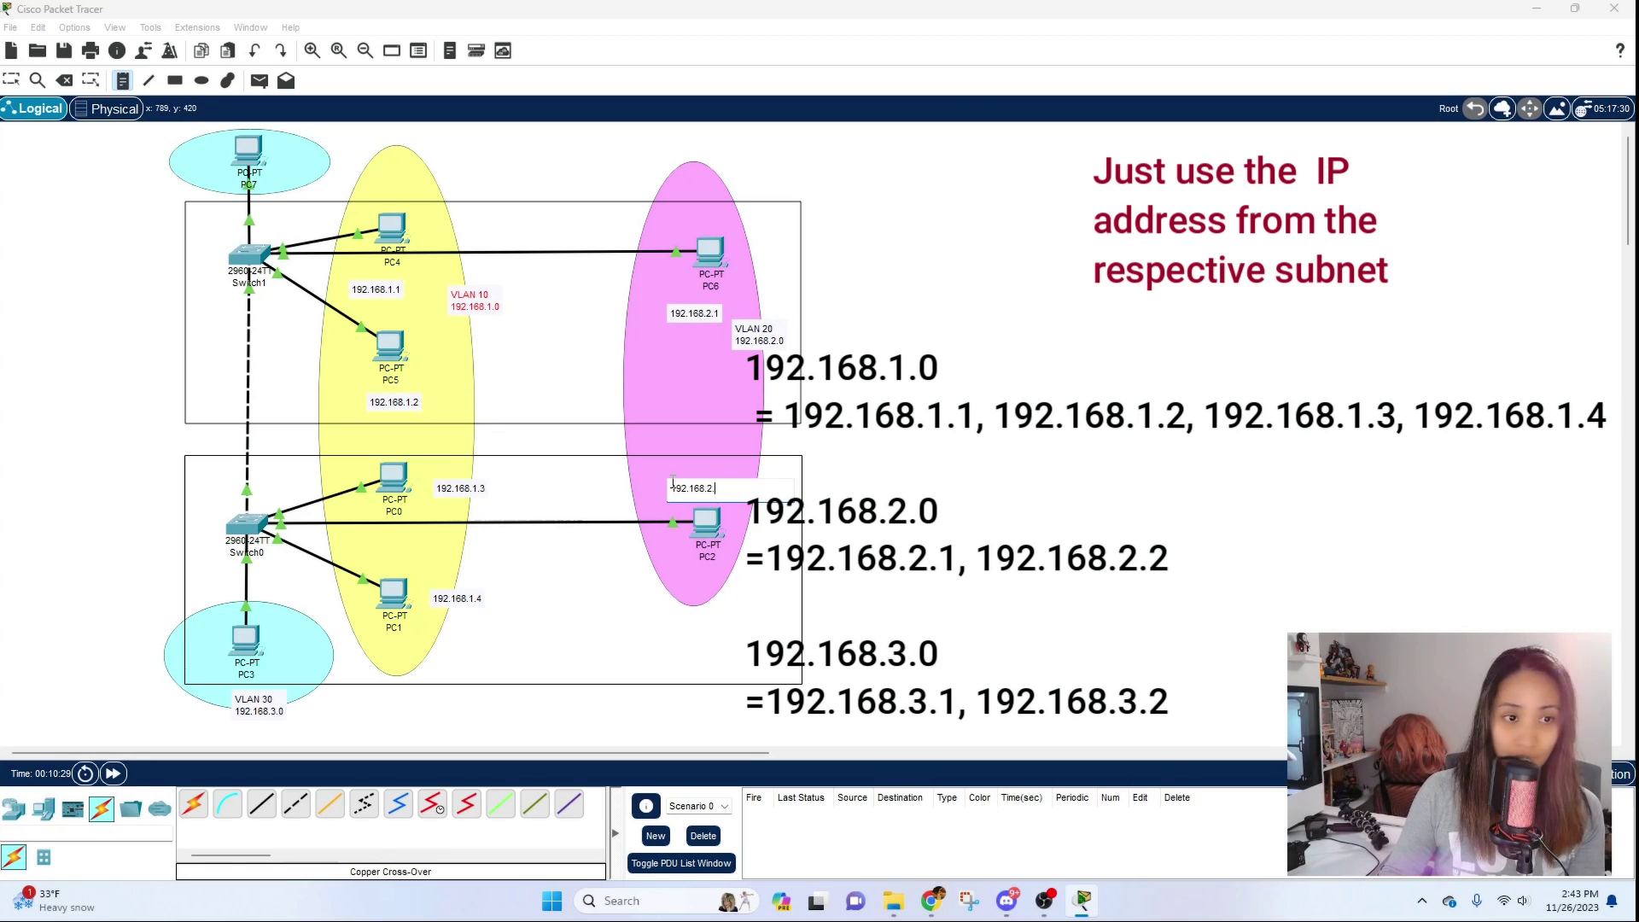
{"action": "type", "text": ".2"}
Step: Add IP address notes 192.168.3.1 beside PC3 and 192.168.3.2 beside PC7
{"action": "left_click", "coordinate": [270, 667]}
{"action": "type", "text": "1"}
{"action": "left_click", "coordinate": [291, 146]}
{"action": "type", "text": "192.168."}
{"action": "key", "text": "Escape"}
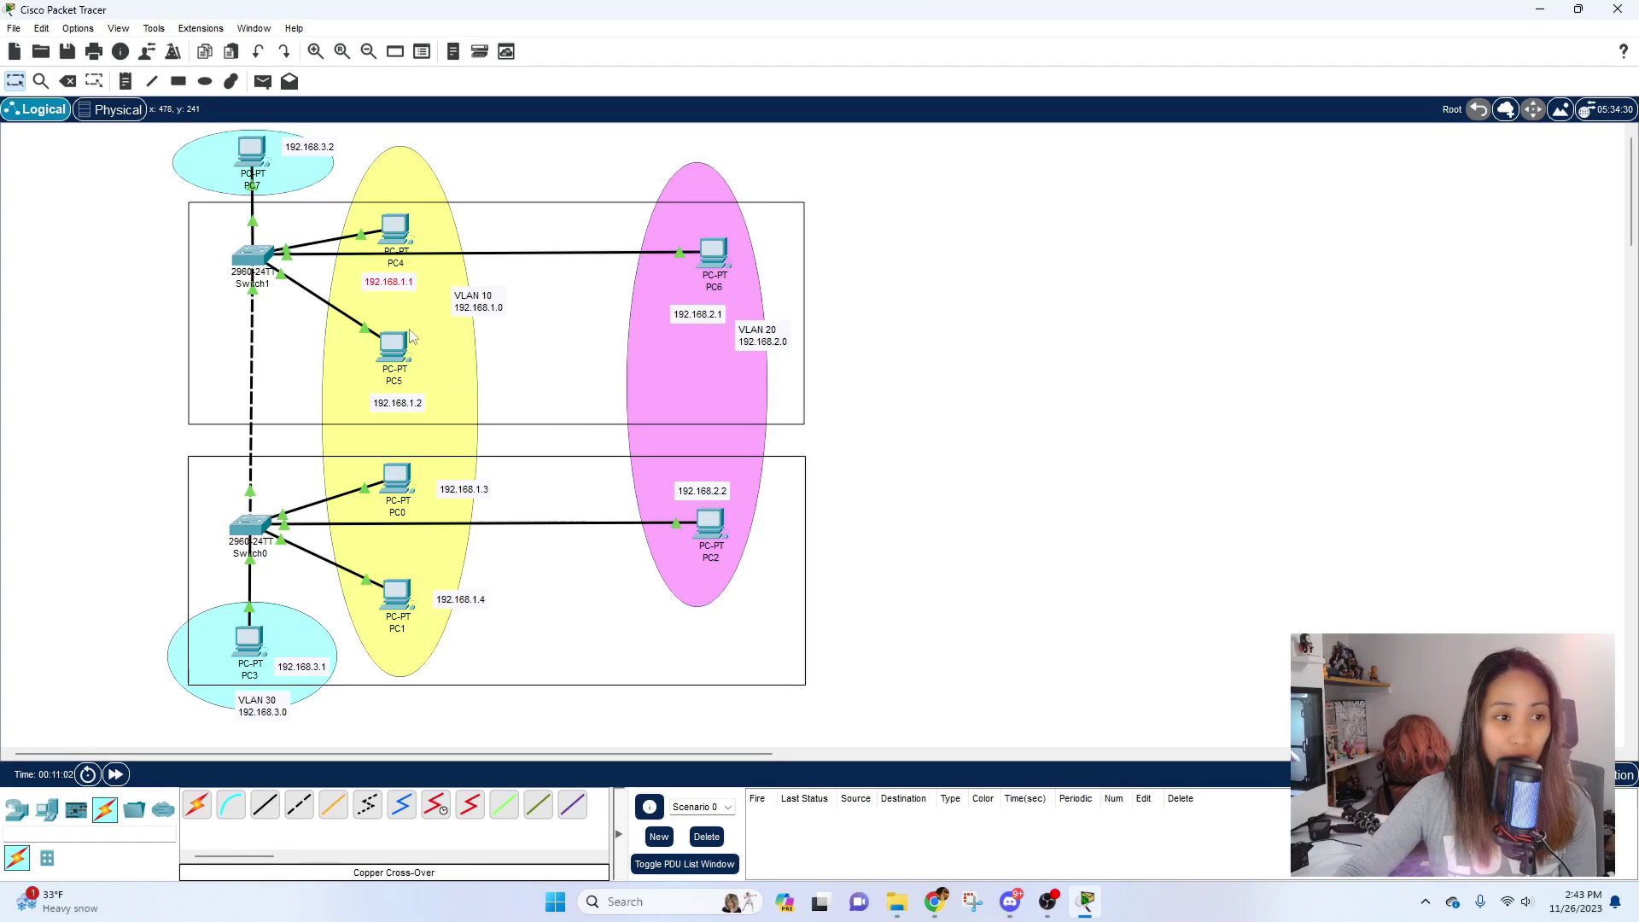
Step: Examine PC4's device window, including its desktop applications, and close it
{"action": "left_click", "coordinate": [396, 232]}
{"action": "left_click_drag", "start_coordinate": [659, 196], "coordinate": [771, 86]}
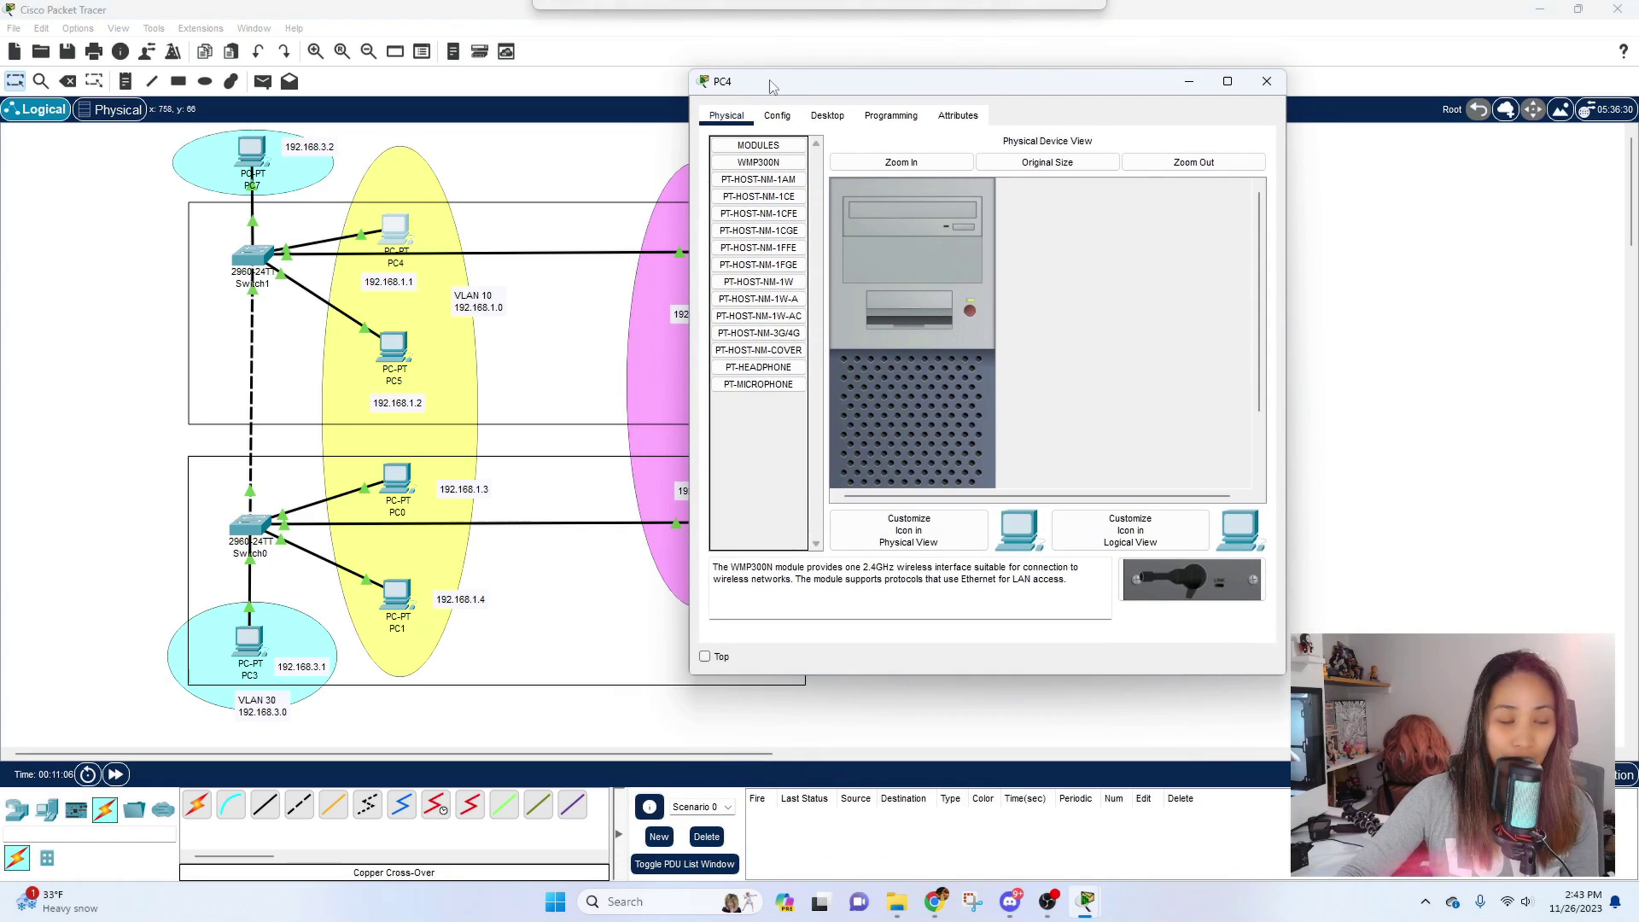
{"action": "left_click", "coordinate": [1268, 81]}
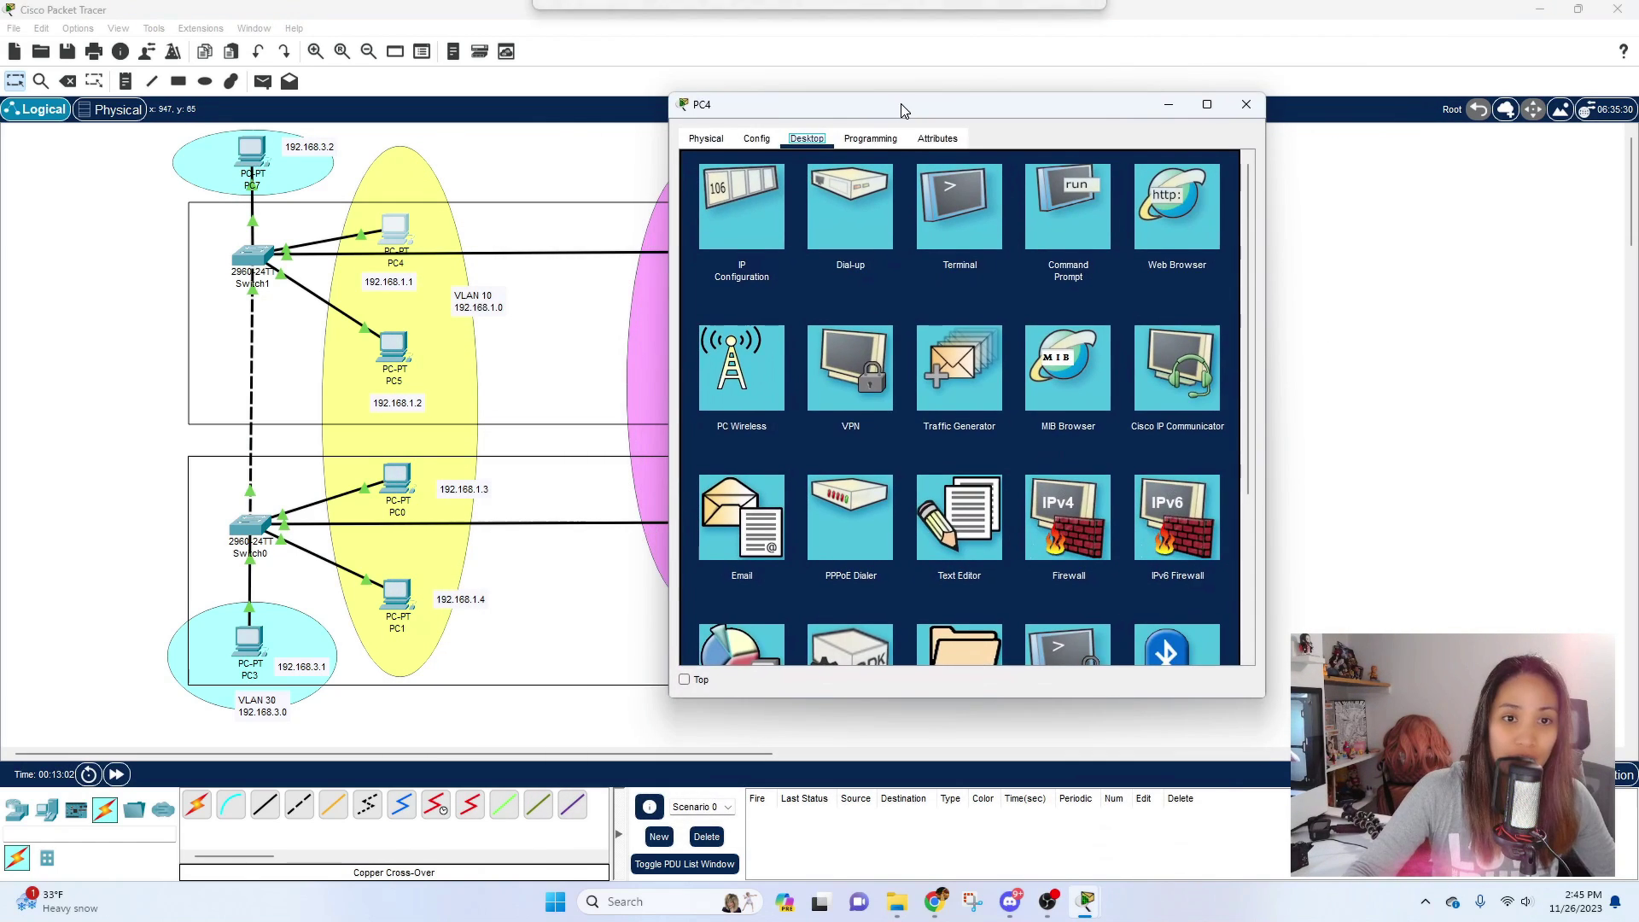
{"action": "left_click", "coordinate": [1246, 104]}
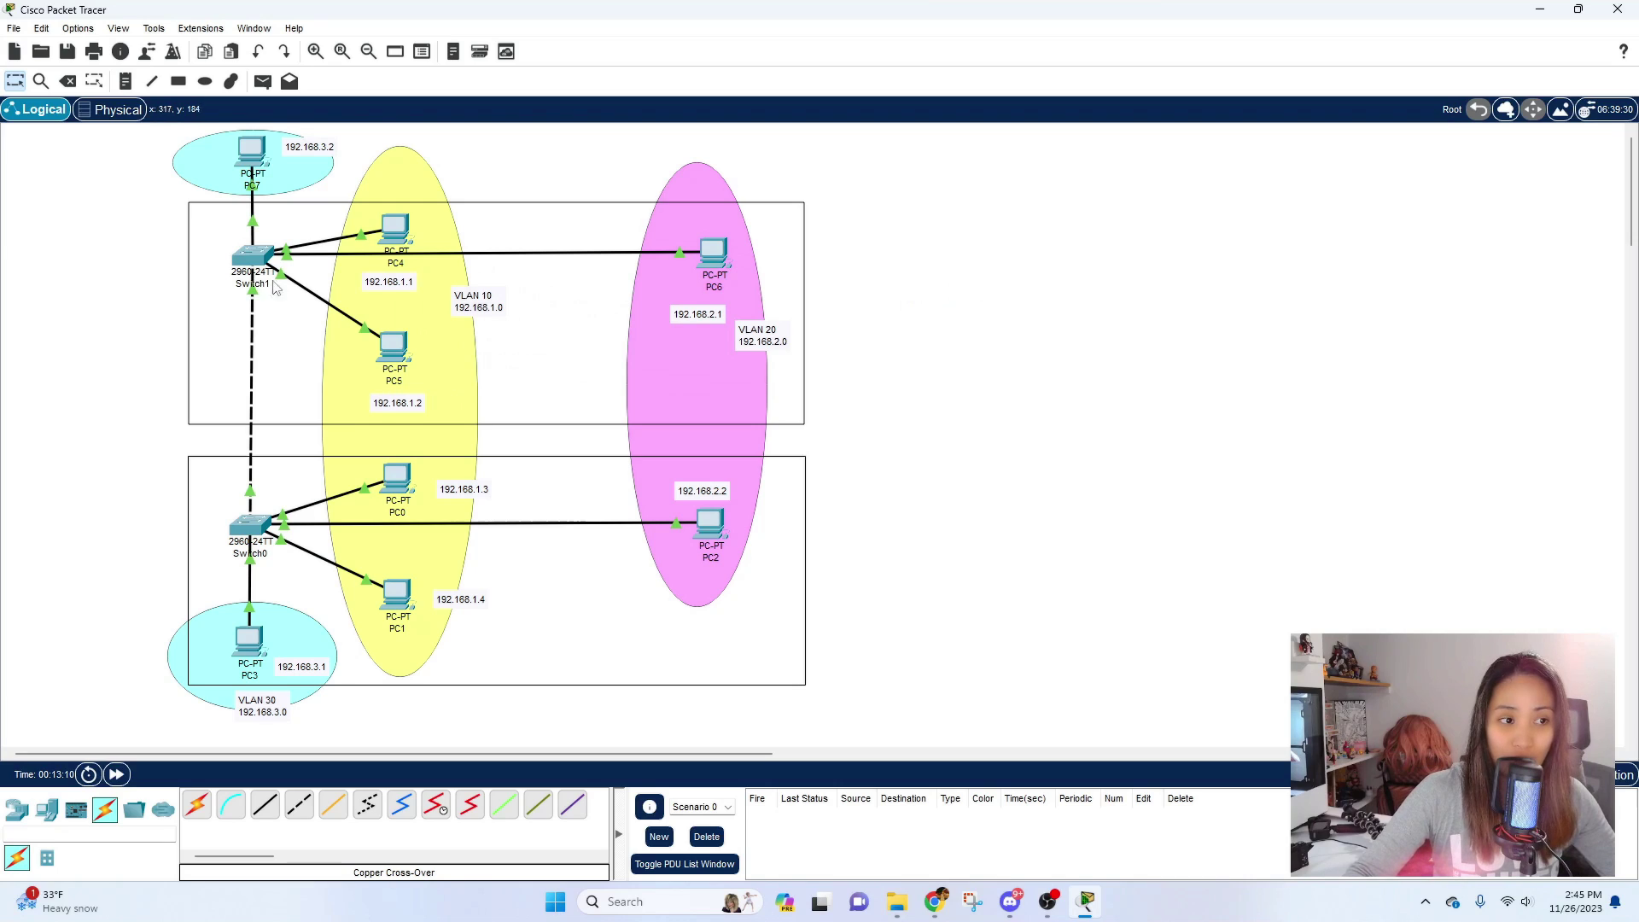
Step: Enter global configuration mode on Switch1's command line and create VLAN 10 named Students
{"action": "mouse_move", "coordinate": [395, 237]}
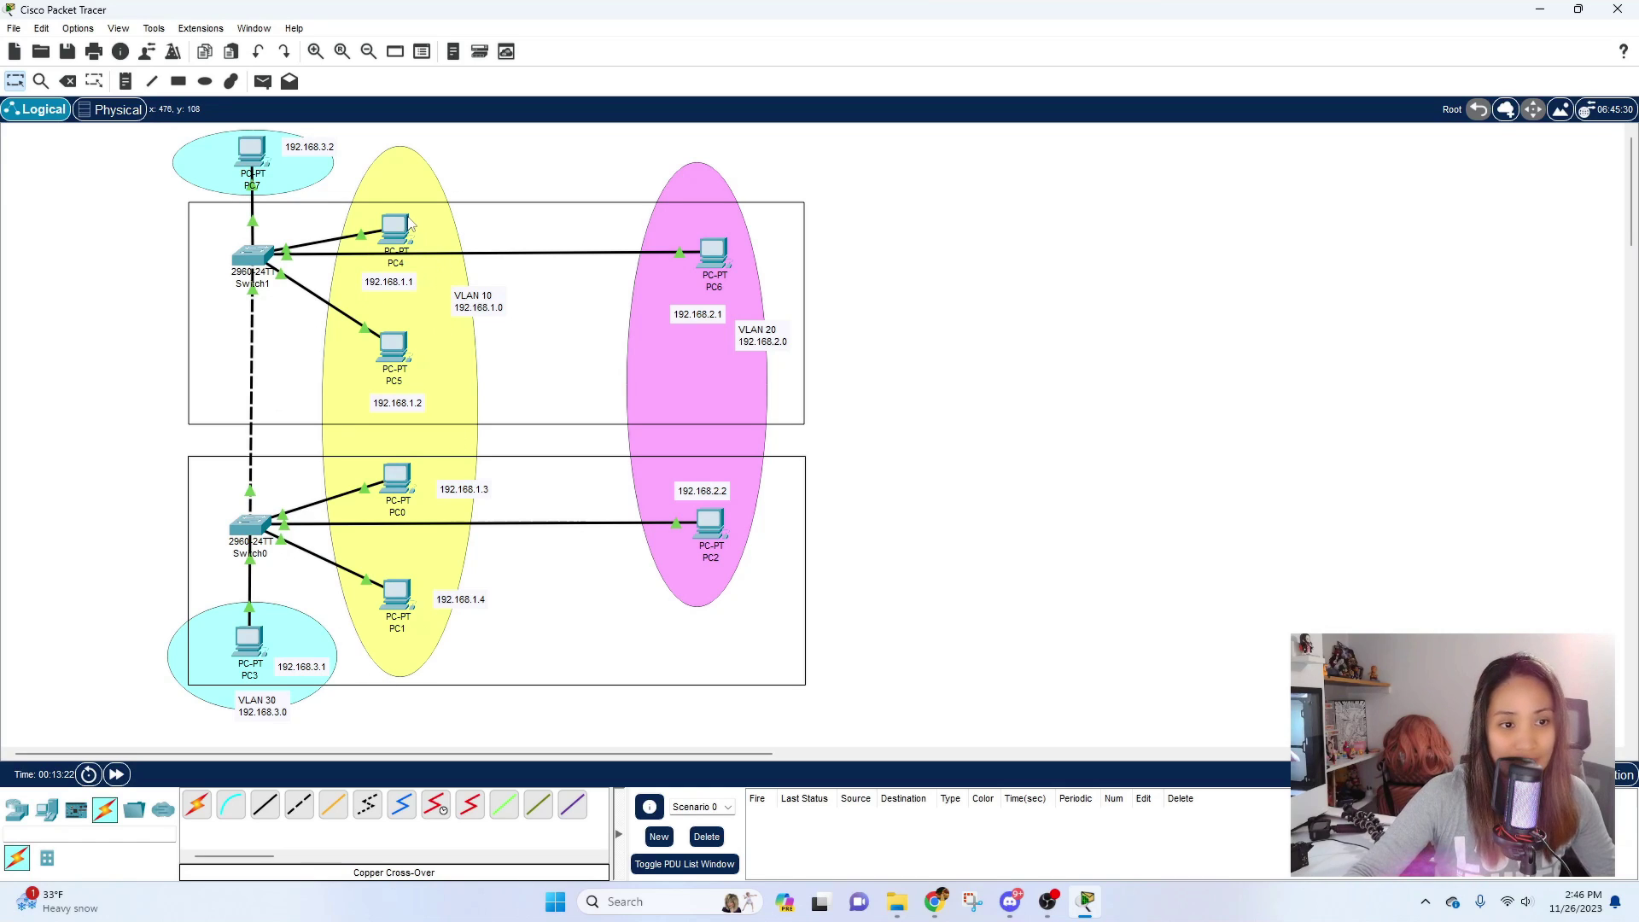
{"action": "mouse_move", "coordinate": [304, 259]}
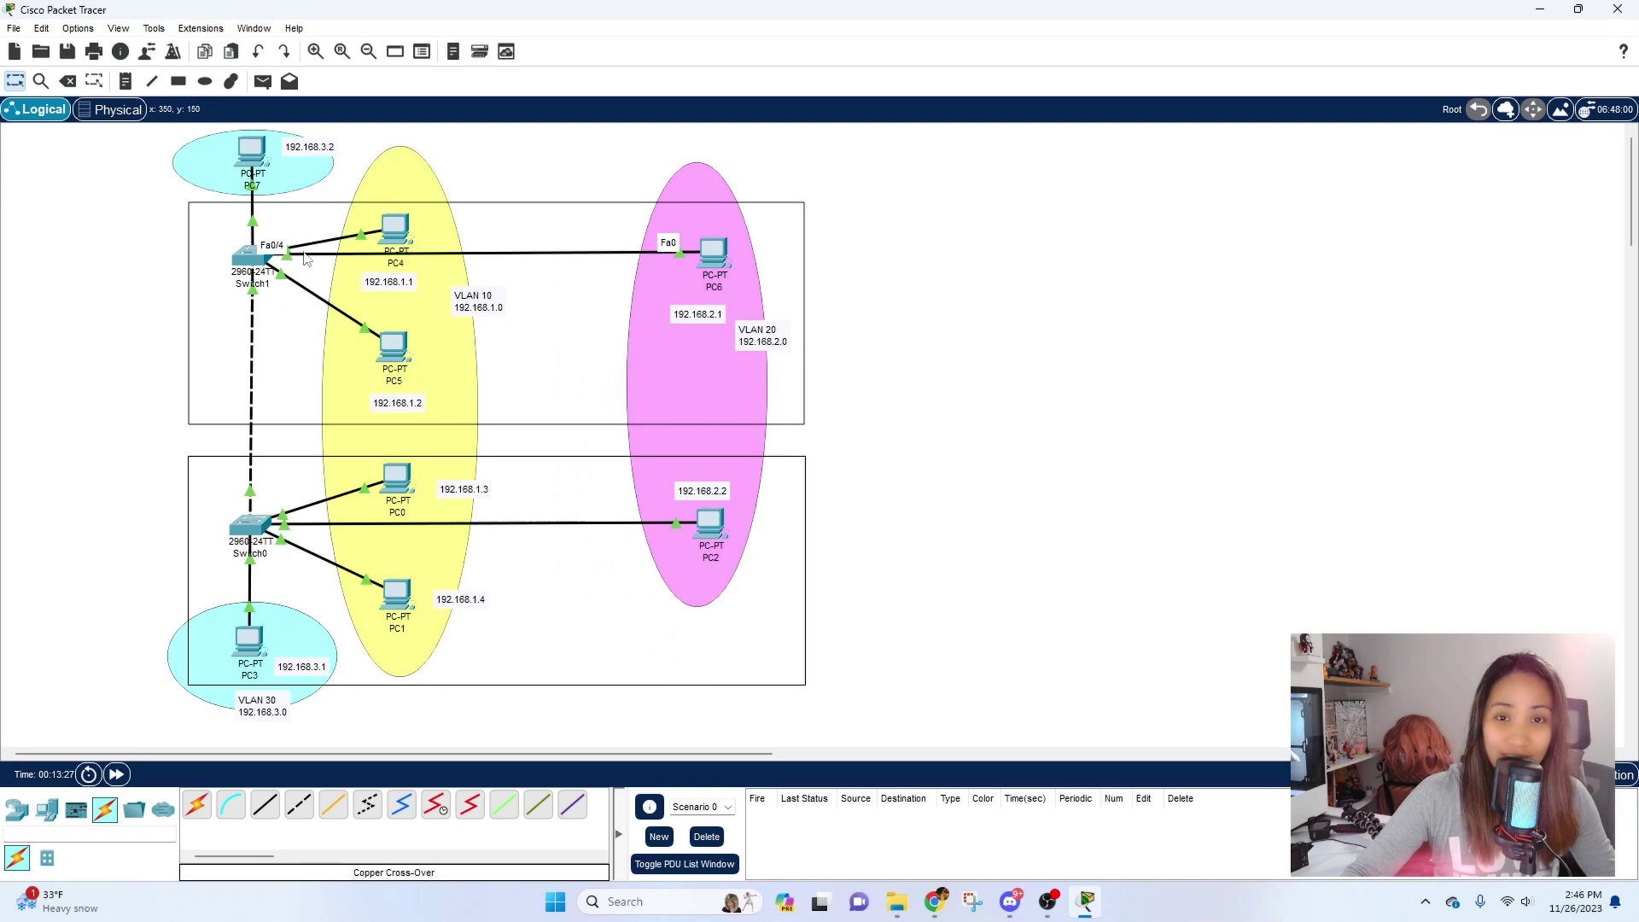
{"action": "left_click", "coordinate": [250, 261]}
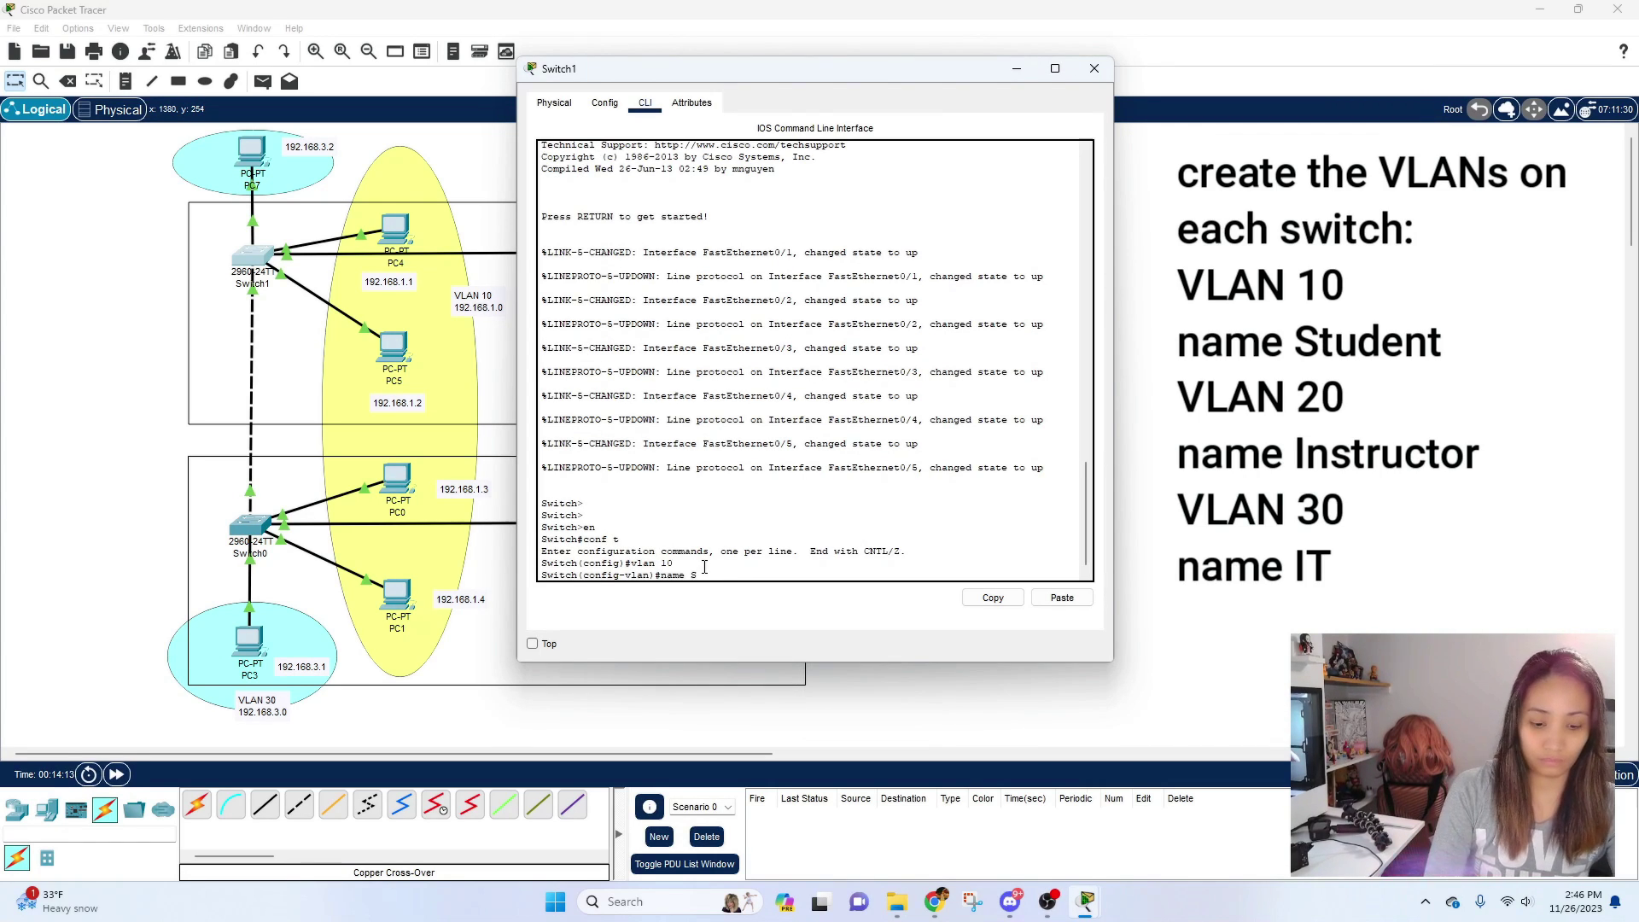
{"action": "type", "text": "tudents"}
{"action": "key", "text": "Return"}
{"action": "type", "text": "exit"}
{"action": "key", "text": "Return"}
Step: Create VLAN 20 named Instructors and VLAN 30 named IT on Switch1
{"action": "type", "text": "vlan 20"}
{"action": "key", "text": "Return"}
{"action": "type", "text": "name Instructors Switch(config-vlan)#exit"}
{"action": "key", "text": "Return"}
{"action": "type", "text": "vlan 30"}
{"action": "key", "text": "Return"}
{"action": "type", "text": "name IT"}
{"action": "key", "text": "Return"}
{"action": "type", "text": "exit"}
{"action": "key", "text": "Return"}
Step: Display Switch1's VLAN table with "do show vlan" and close its window
{"action": "key", "text": "Return"}
{"action": "type", "text": "do show vlan"}
{"action": "key", "text": "Return"}
{"action": "left_click", "coordinate": [1095, 68]}
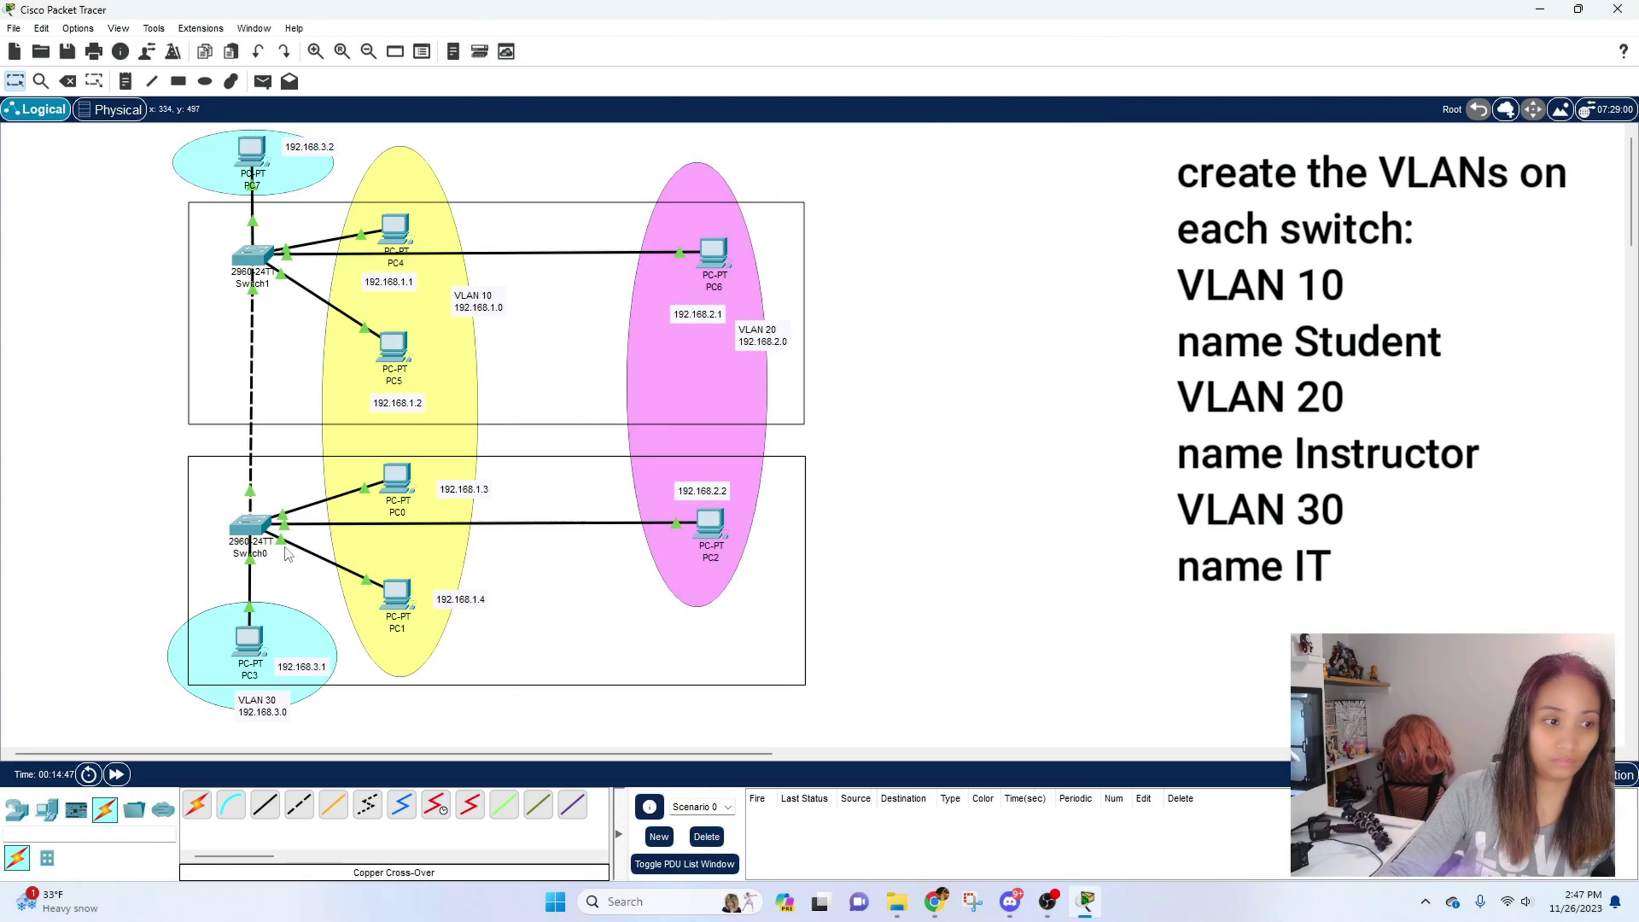
Step: Open Switch0's command line and enter global configuration mode
{"action": "left_click", "coordinate": [250, 525]}
{"action": "left_click", "coordinate": [840, 131]}
{"action": "type", "text": "en"}
{"action": "key", "text": "Return"}
{"action": "type", "text": "conf t"}
{"action": "key", "text": "Return"}
{"action": "key", "text": "Return"}
{"action": "key", "text": "Return"}
Step: Create VLAN 10 named Students, VLAN 20 named Instructors and VLAN 30 named IT on Switch0, and display its VLAN table
{"action": "type", "text": "vlan 10 name Students exit vlan 20 name "}
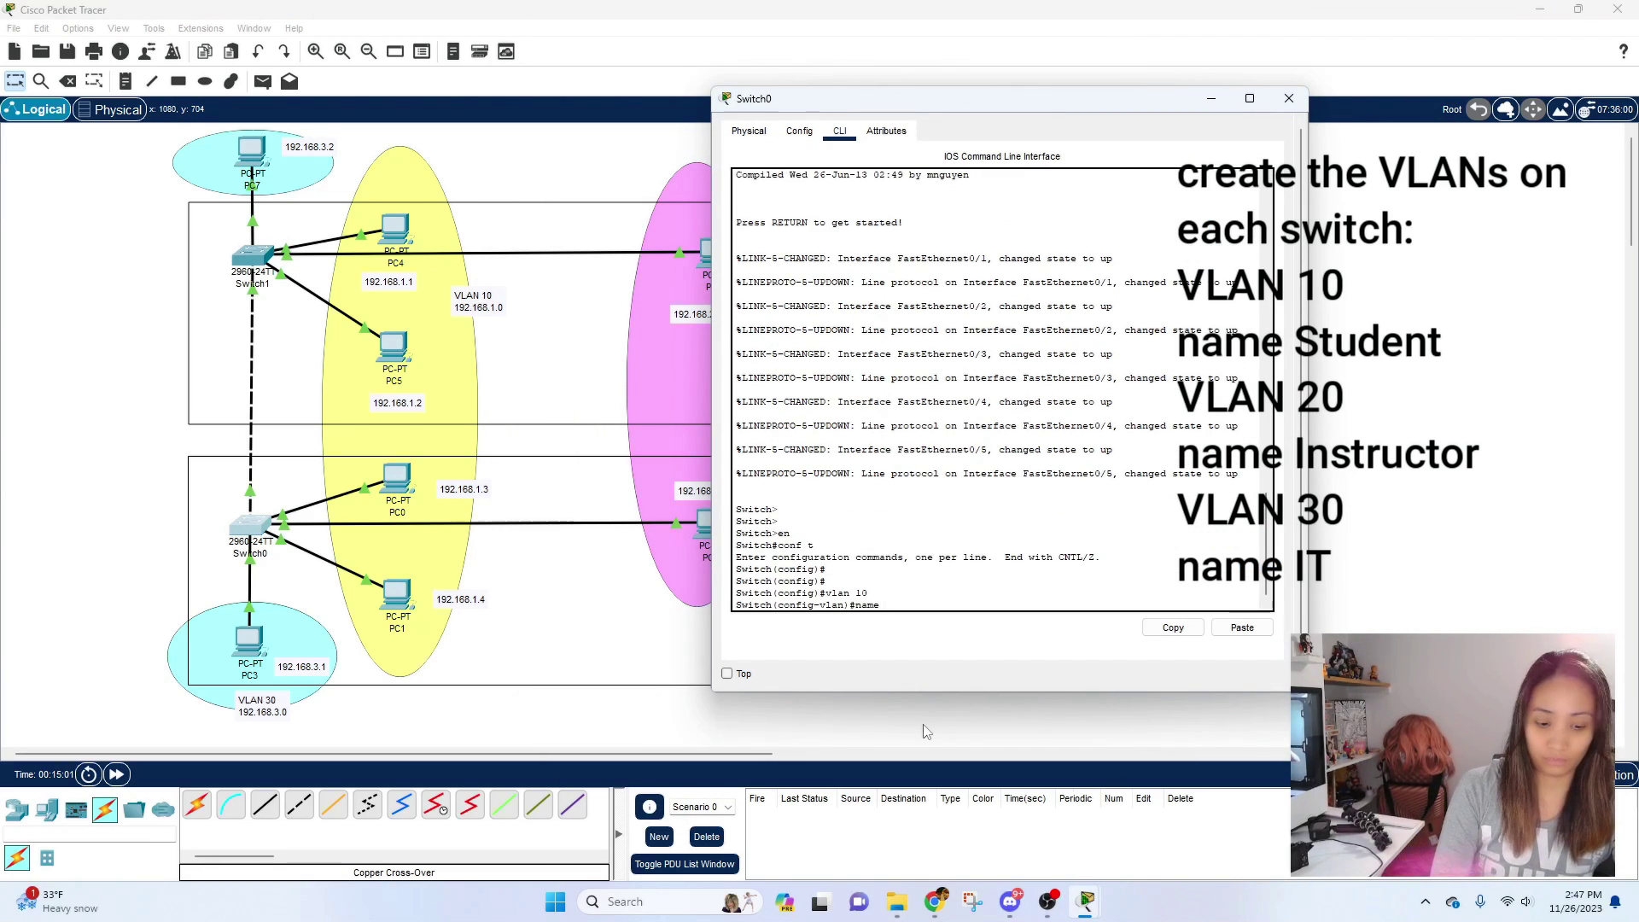
{"action": "type", "text": "Instructors"}
{"action": "key", "text": "Return"}
{"action": "type", "text": "exit vlan 30 name IT  exit "}
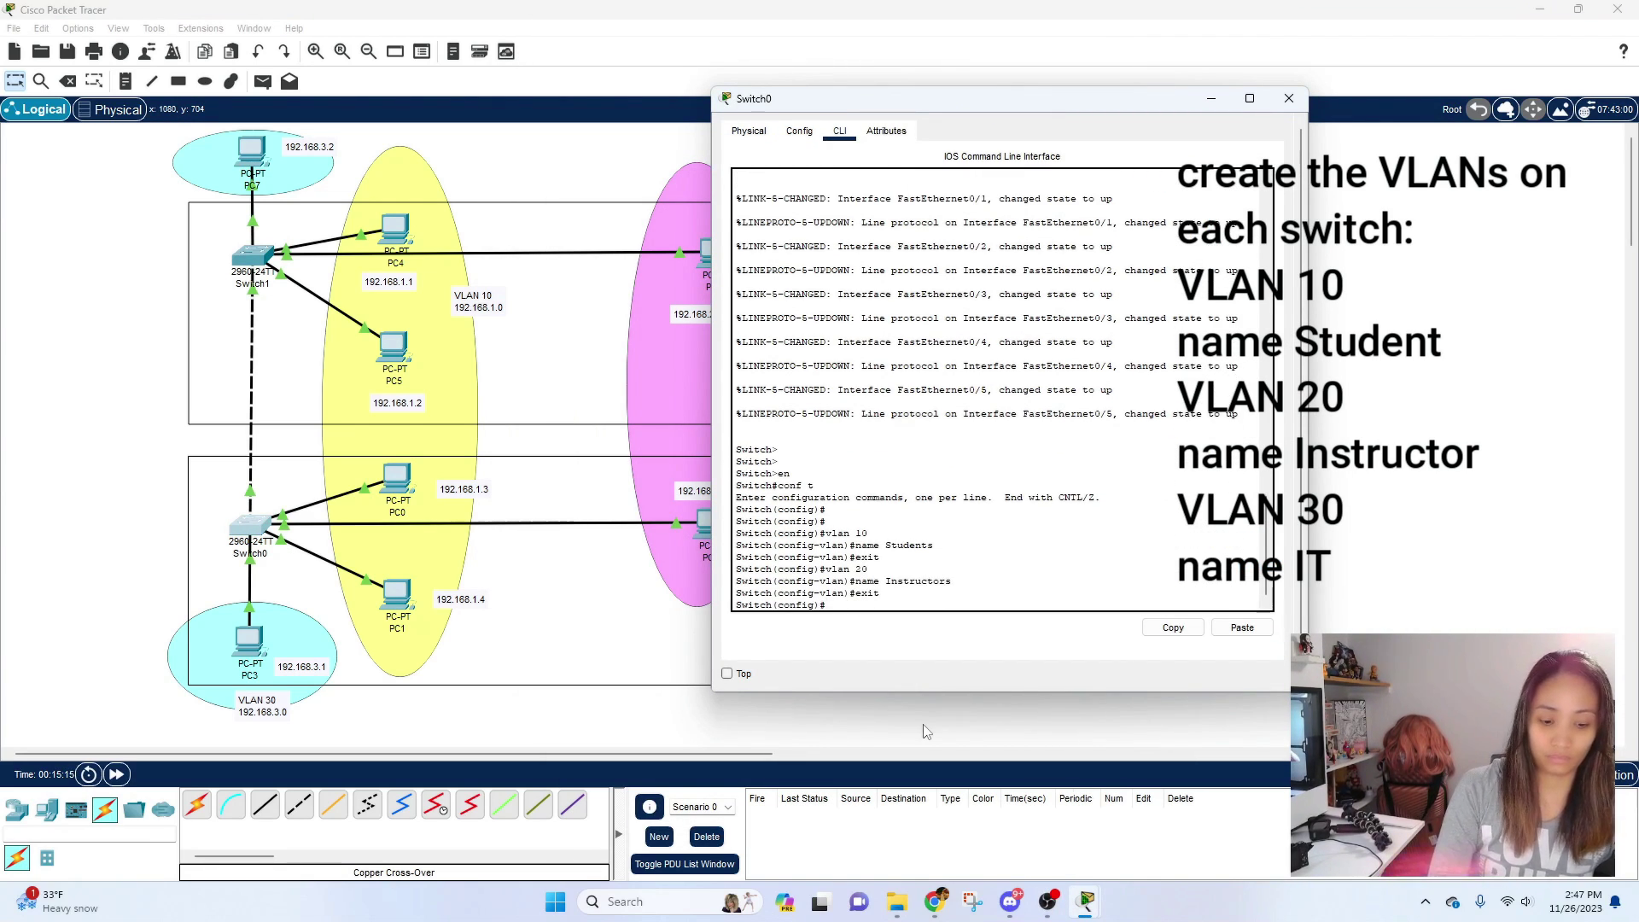
{"action": "type", "text": "do show vlan"}
{"action": "key", "text": "Return"}
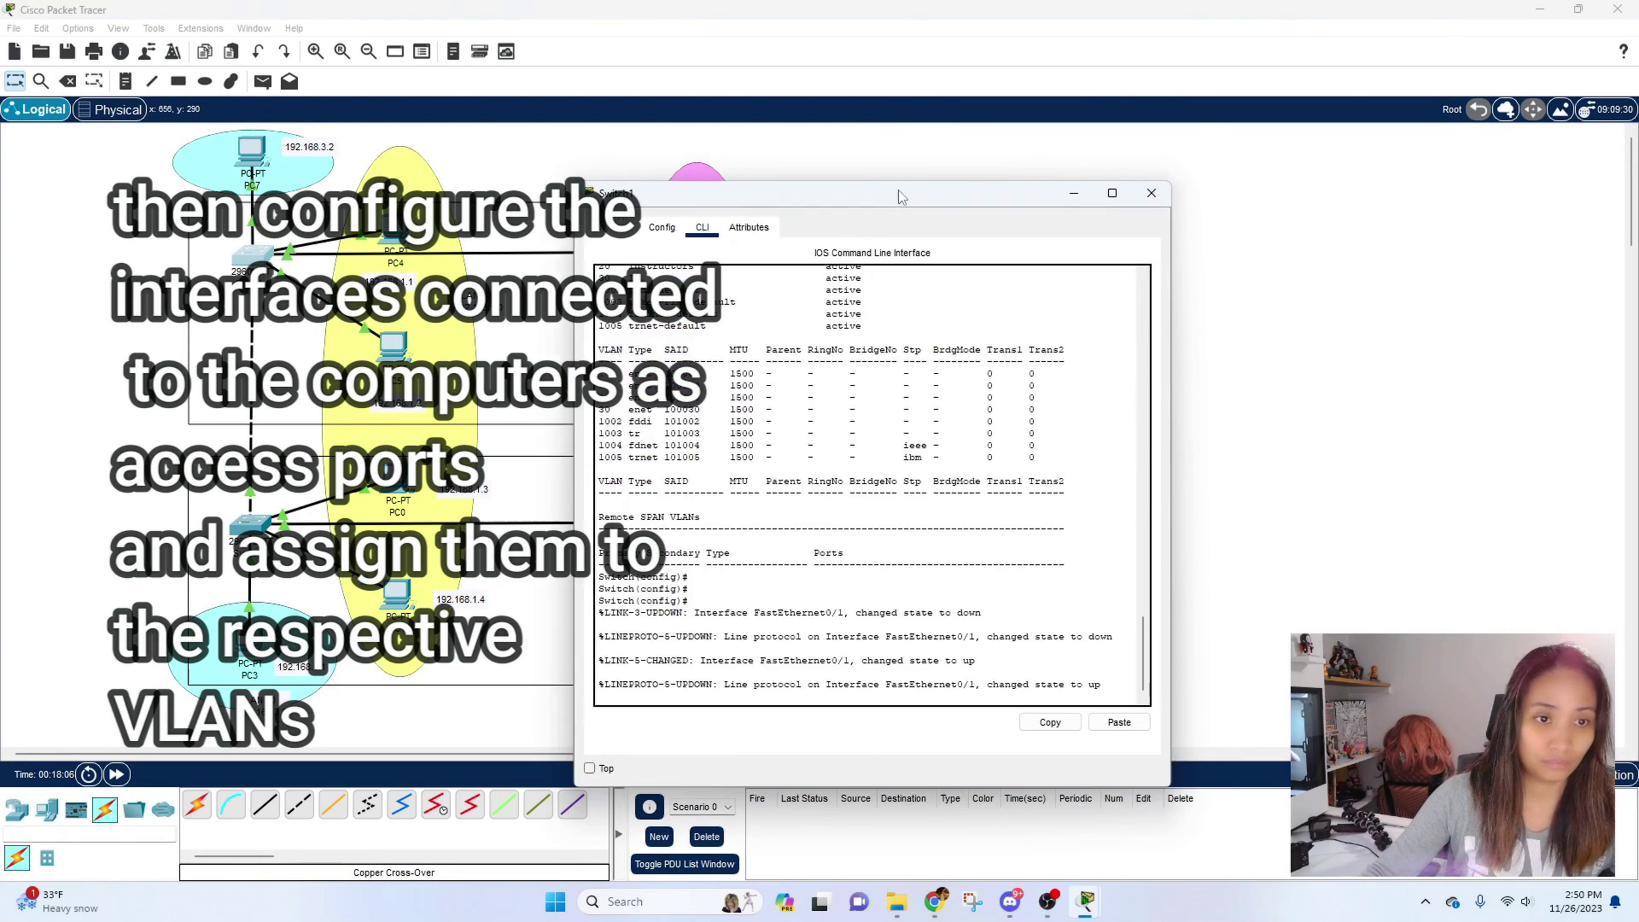
Step: Configure interface Fa0/1 on Switch1 as an access port assigned to VLAN 10
{"action": "left_click_drag", "start_coordinate": [898, 198], "coordinate": [1165, 62]}
{"action": "key", "text": "Return"}
{"action": "type", "text": "int fa0/1 sw"}
{"action": "key", "text": "Tab"}
{"action": "type", "text": "mode access sw"}
{"action": "key", "text": "Tab"}
{"action": "type", "text": "access vlan 10"}
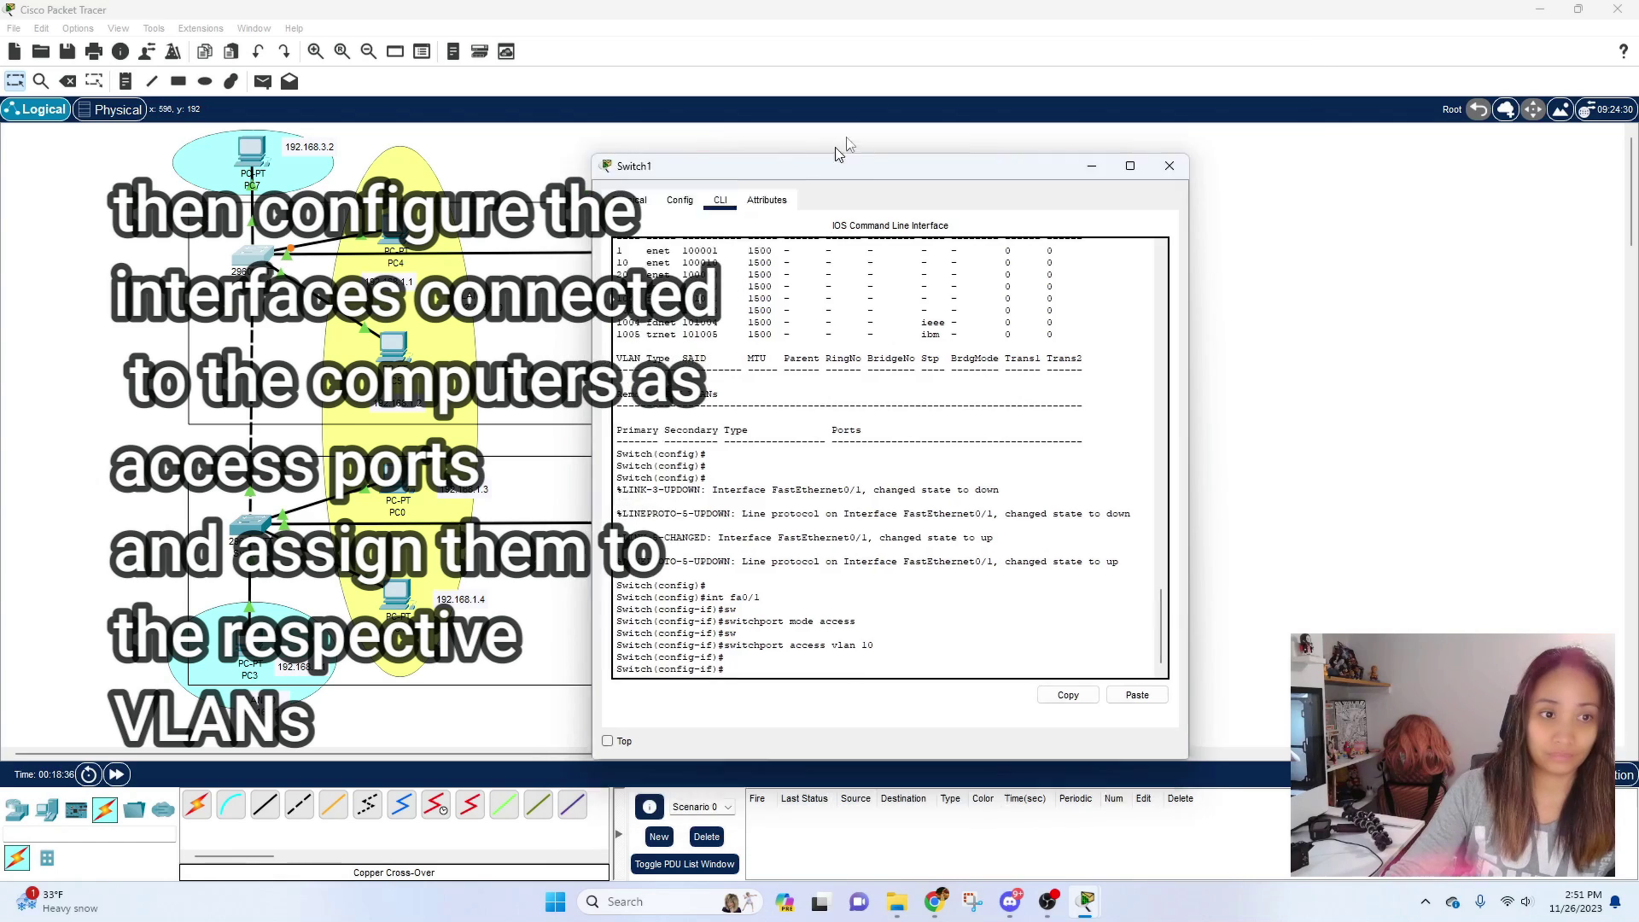
Step: Configure interface Fa0/2 on Switch1 as an access port in VLAN 10 and enter interface configuration for Fa0/4
{"action": "type", "text": "exit int fa0/2 sw"}
{"action": "key", "text": "Tab"}
{"action": "type", "text": "mode access sw"}
{"action": "key", "text": "Tab"}
{"action": "type", "text": "access vlan 10  exit int fa0/4"}
Step: Configure interface Fa0/4 on Switch1, the link to PC6, as an access port assigned to VLAN 20
{"action": "left_click", "coordinate": [1293, 71]}
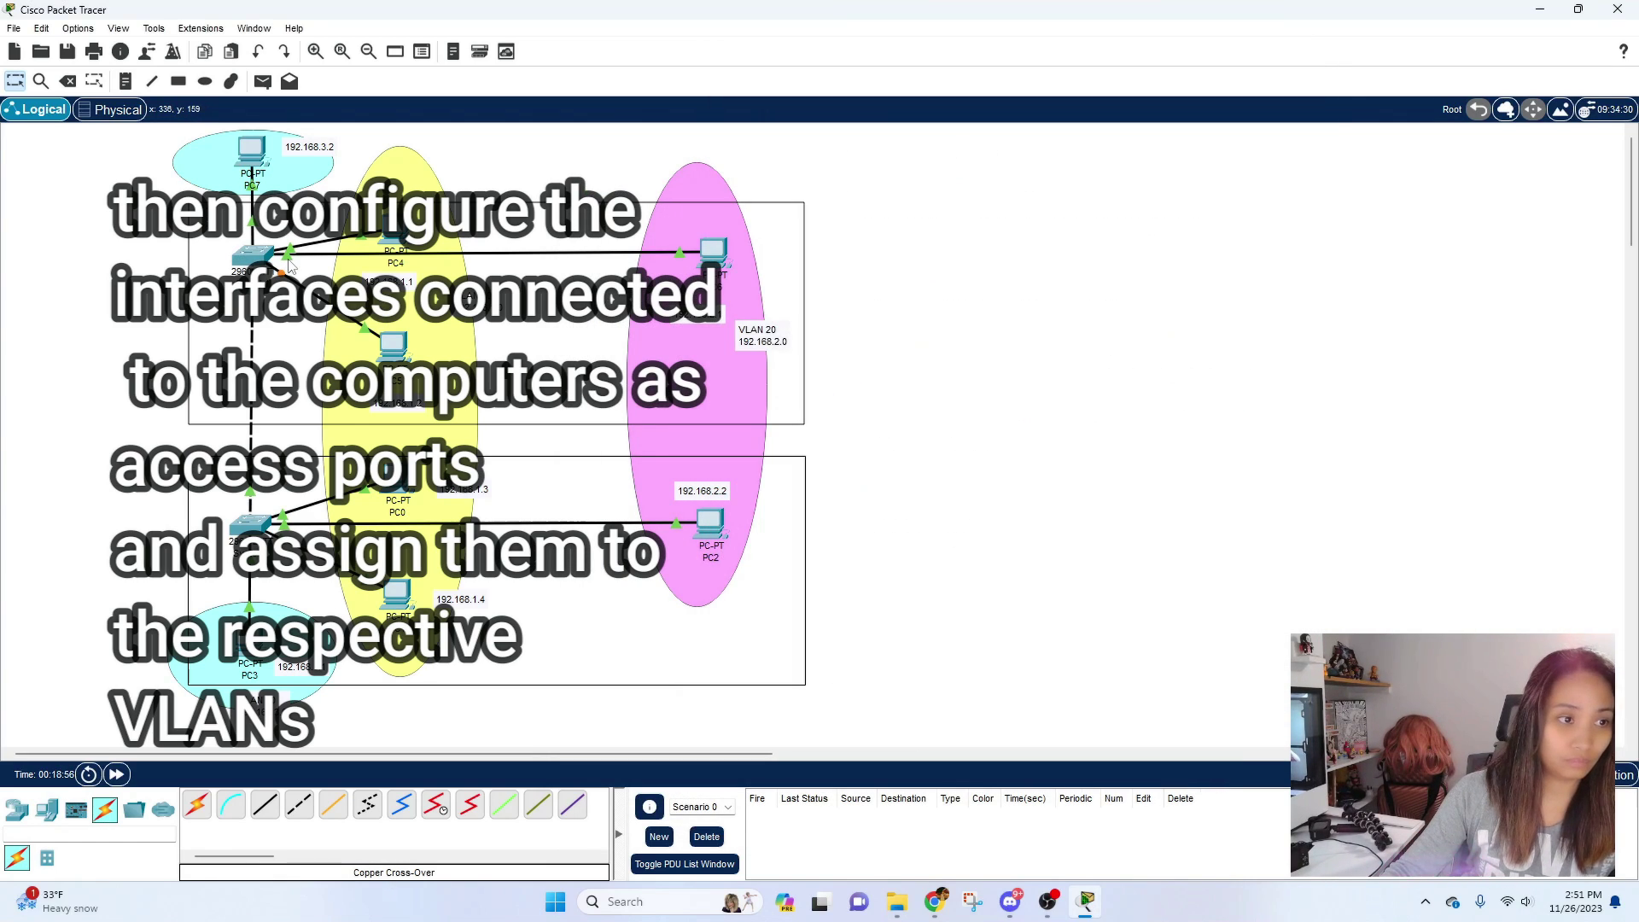
{"action": "left_click", "coordinate": [254, 254]}
{"action": "type", "text": "sw"}
{"action": "key", "text": "Tab"}
{"action": "type", "text": "mode access sw"}
{"action": "key", "text": "Tab"}
{"action": "type", "text": "access vlan 20"}
Step: Assign the Switch1 interface connected to PC7 to VLAN 30 and leave interface configuration
{"action": "left_click", "coordinate": [1450, 57]}
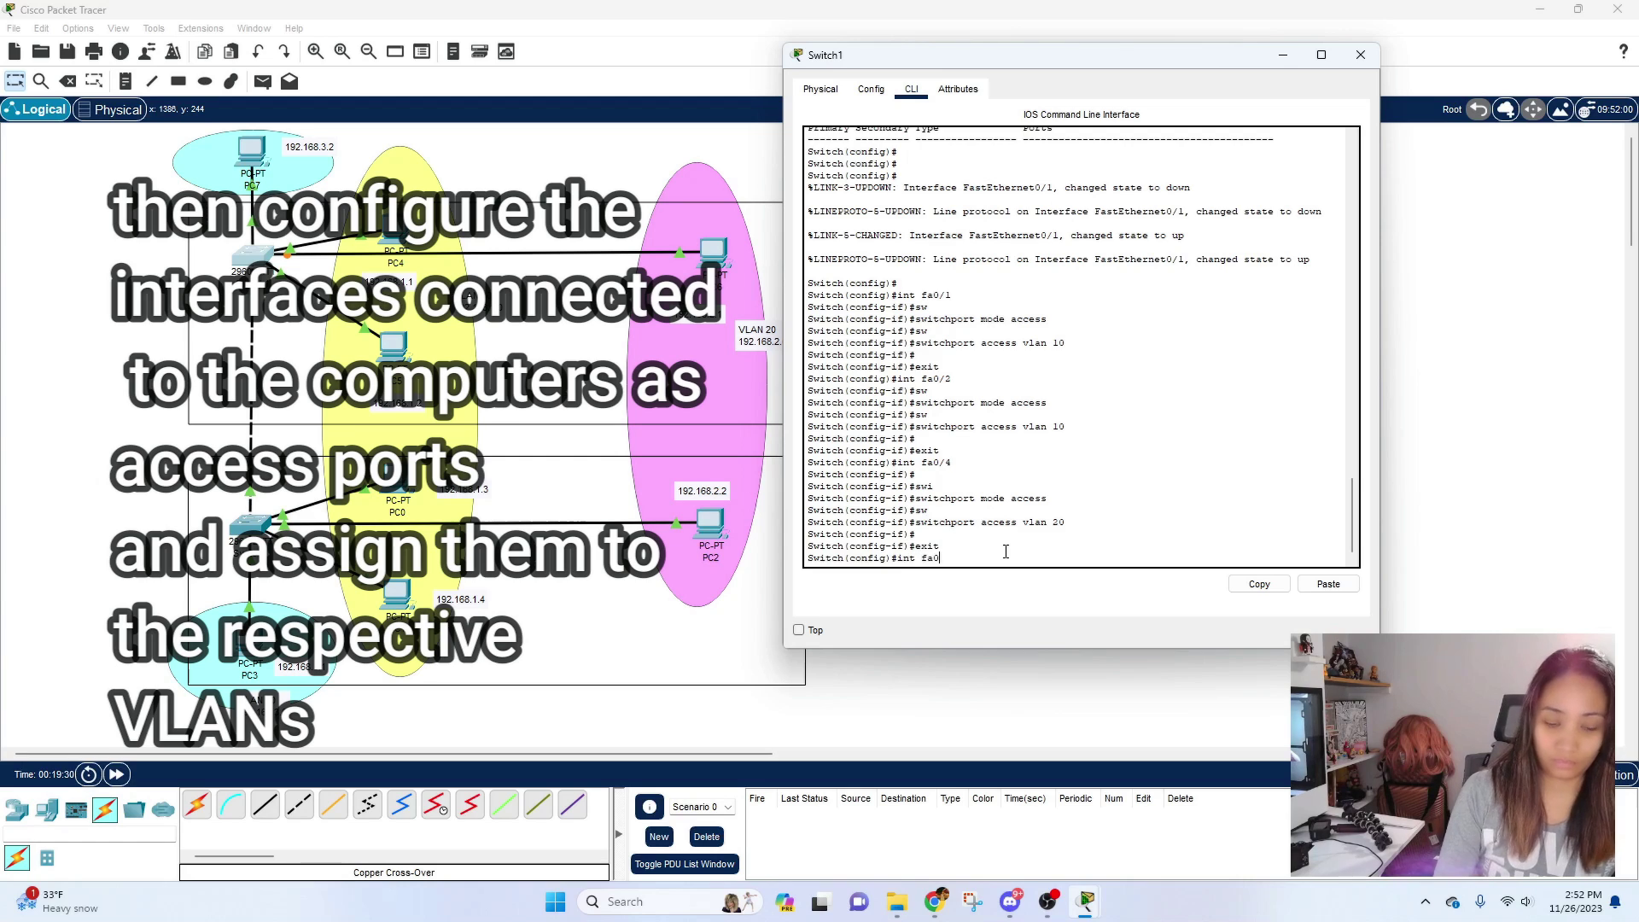
{"action": "type", "text": "sw"}
{"action": "key", "text": "Tab"}
{"action": "type", "text": "access vlan 30  exit"}
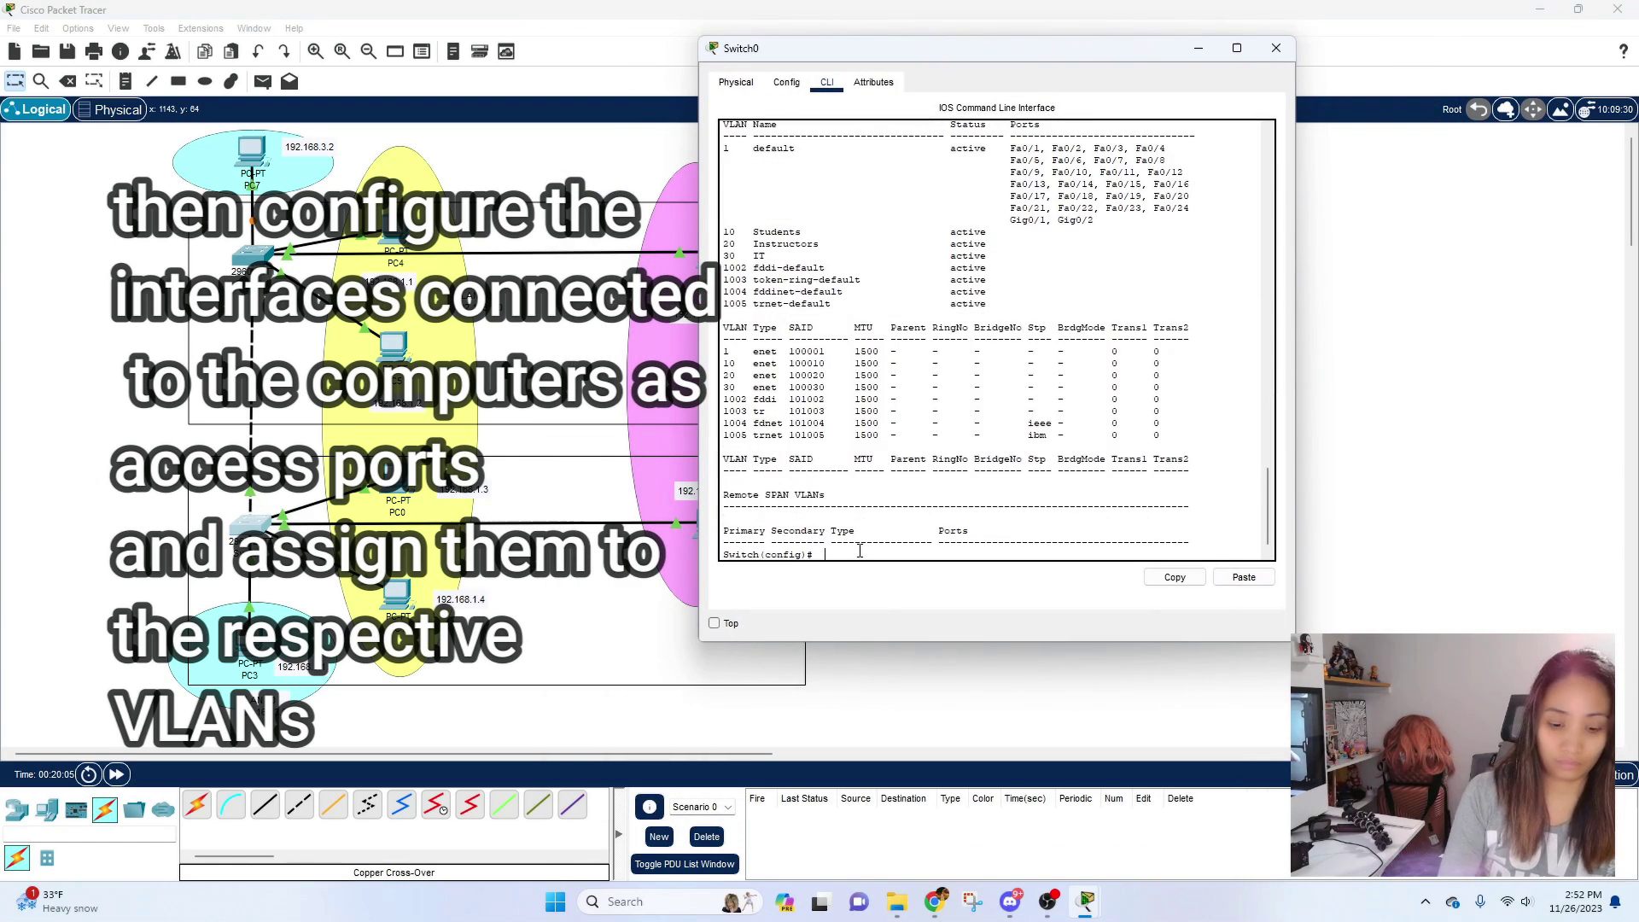
Step: Configure interfaces Fa0/1 and Fa0/2 on Switch0 as access ports assigned to VLAN 10
{"action": "type", "text": "int fa0/1 sw"}
{"action": "key", "text": "Tab"}
{"action": "type", "text": "mode access sw"}
{"action": "key", "text": "Tab"}
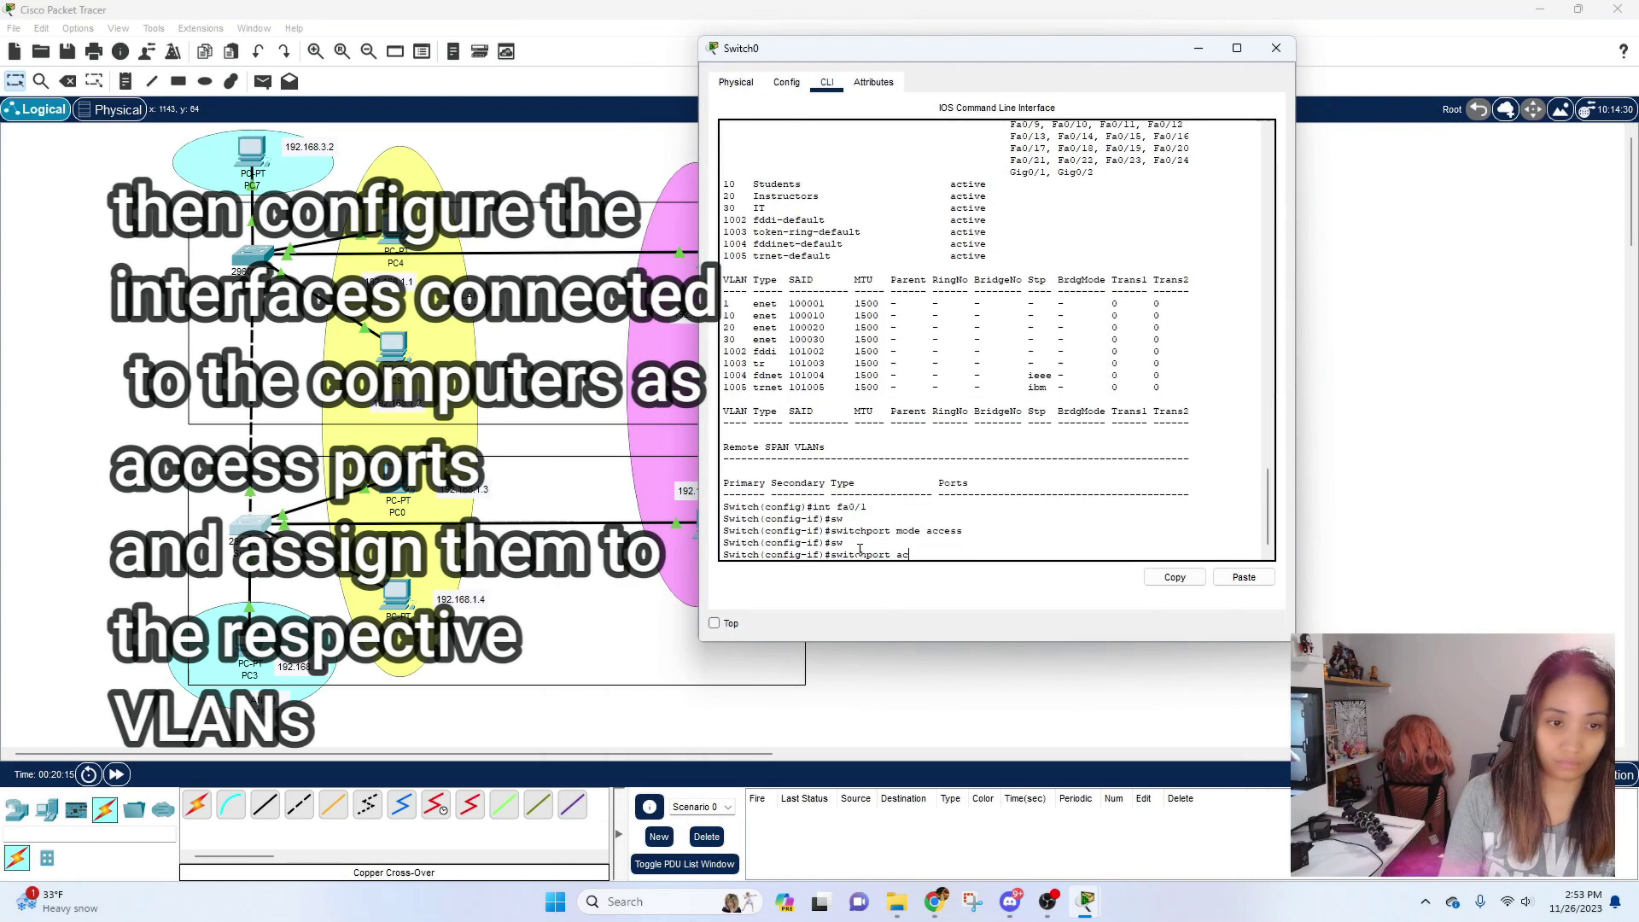
{"action": "type", "text": "access vlan 10  exit int fa0/2 sw"}
{"action": "key", "text": "Tab"}
{"action": "type", "text": "mode access sw"}
{"action": "key", "text": "Tab"}
{"action": "type", "text": "access vlan 10  exit"}
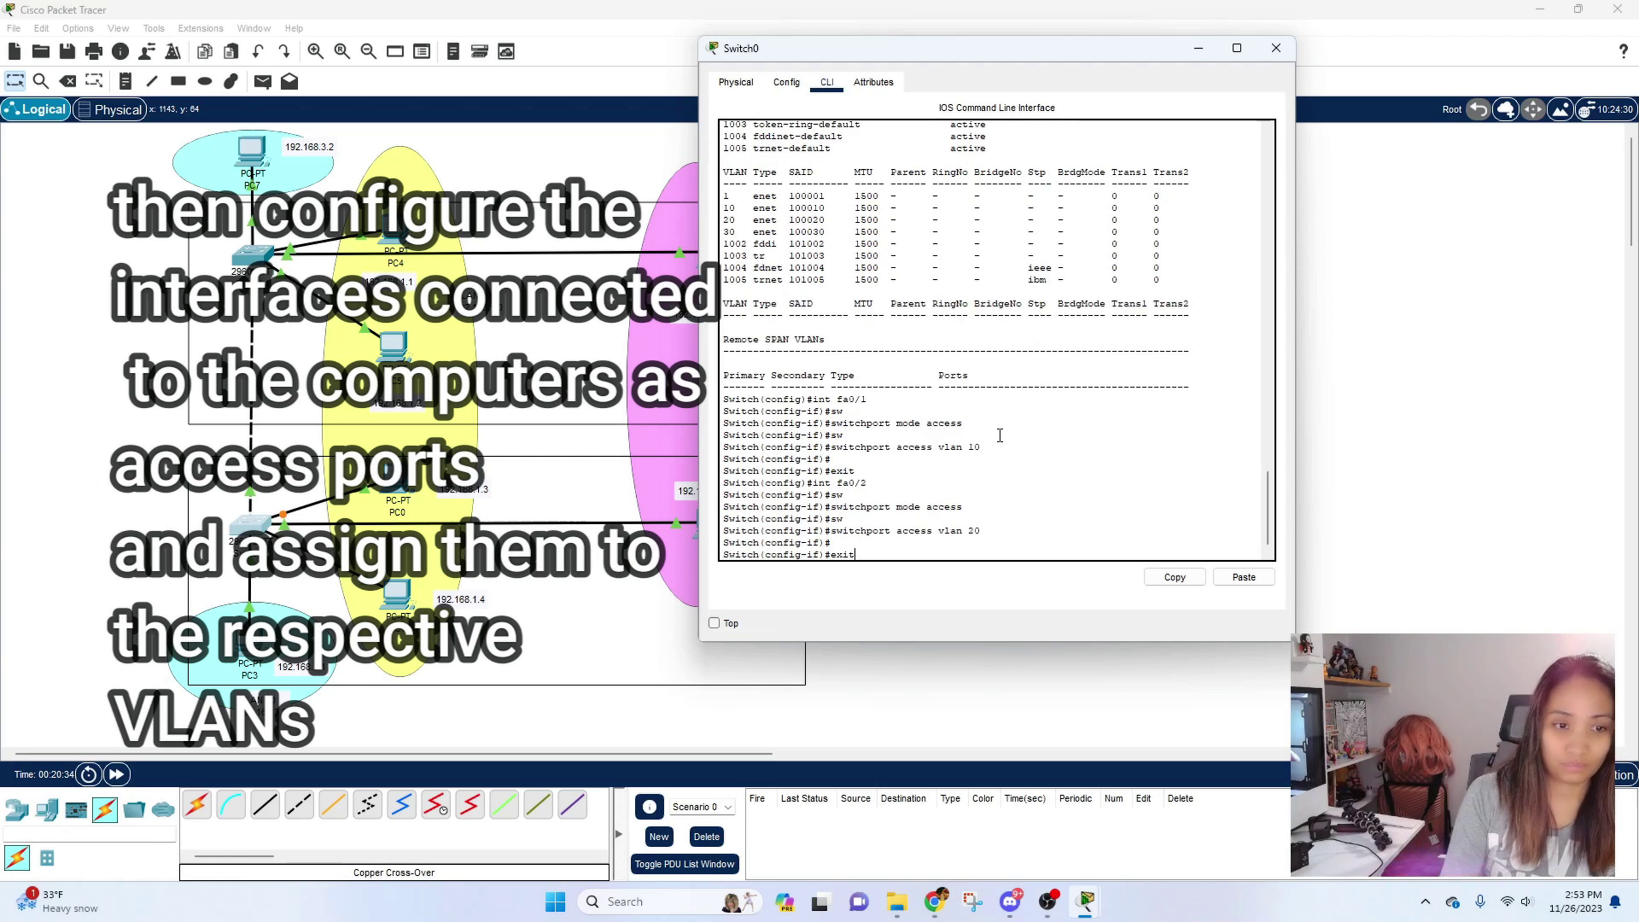
Step: Configure interface Fa0/3 on Switch0 as an access port in VLAN 20 and enter interface configuration for Fa0/4
{"action": "left_click", "coordinate": [1275, 48]}
{"action": "left_click", "coordinate": [251, 522]}
{"action": "type", "text": "int fa0/3  sw"}
{"action": "key", "text": "Tab"}
{"action": "type", "text": "mode acce"}
{"action": "key", "text": "Tab"}
{"action": "key", "text": "Return"}
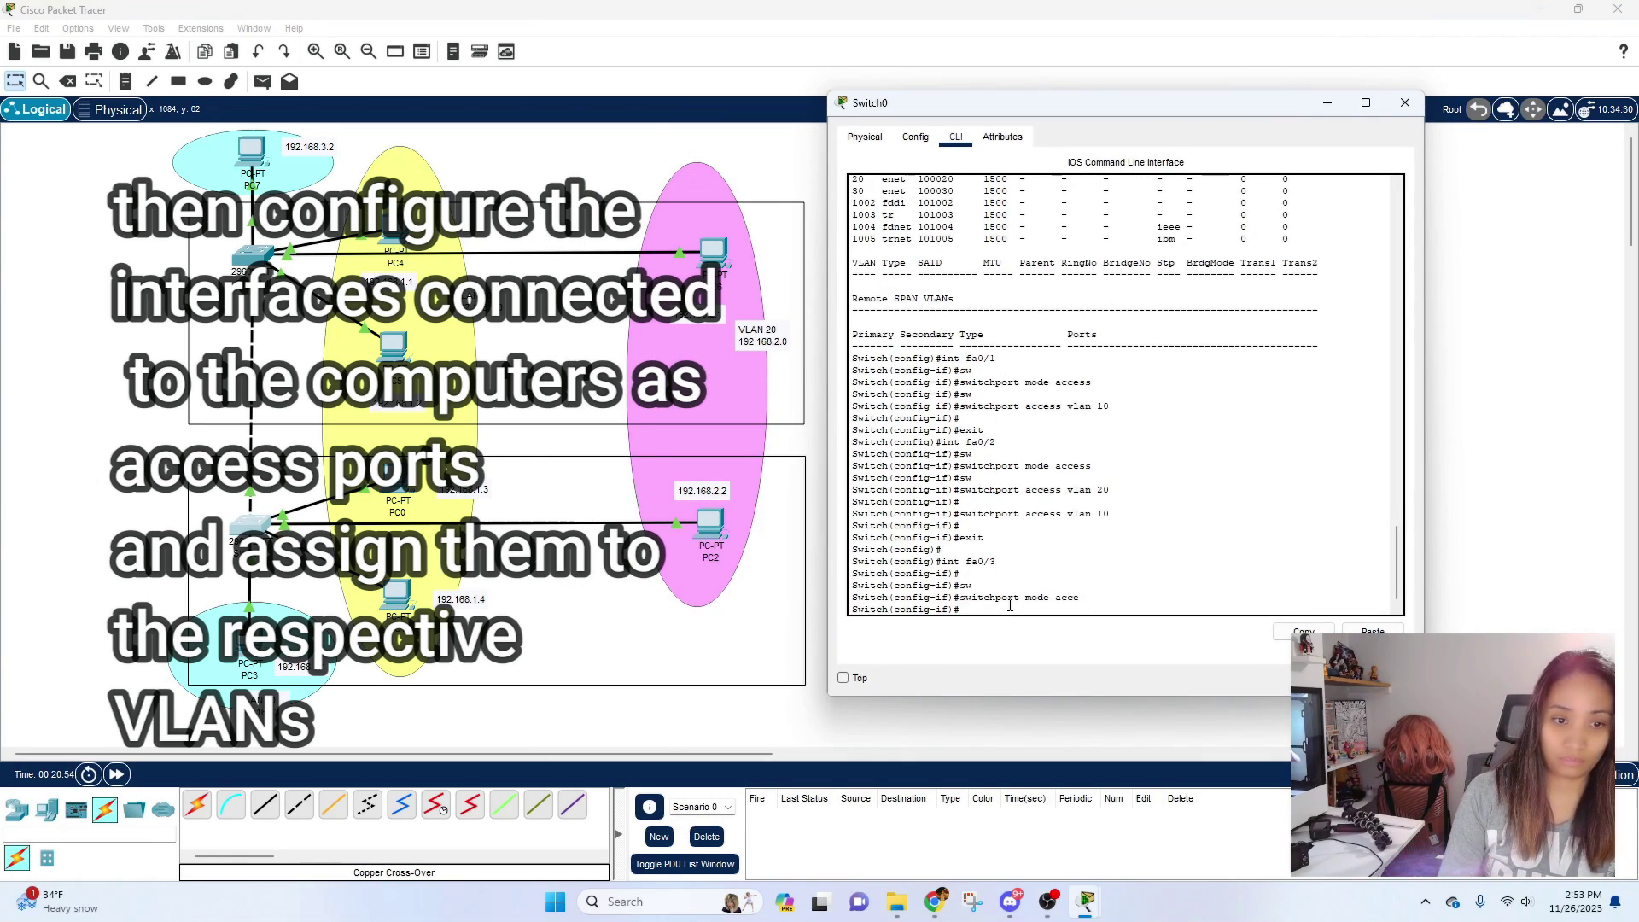
{"action": "type", "text": "sw"}
{"action": "key", "text": "Tab"}
{"action": "type", "text": "access vlan 20 exit int fa0/4 sw"}
Step: Configure interface Fa0/4 on Switch0 as an access port assigned to VLAN 30
{"action": "key", "text": "Tab"}
{"action": "type", "text": "mode access sw"}
{"action": "key", "text": "Tab"}
{"action": "type", "text": "access vlan 30 exit"}
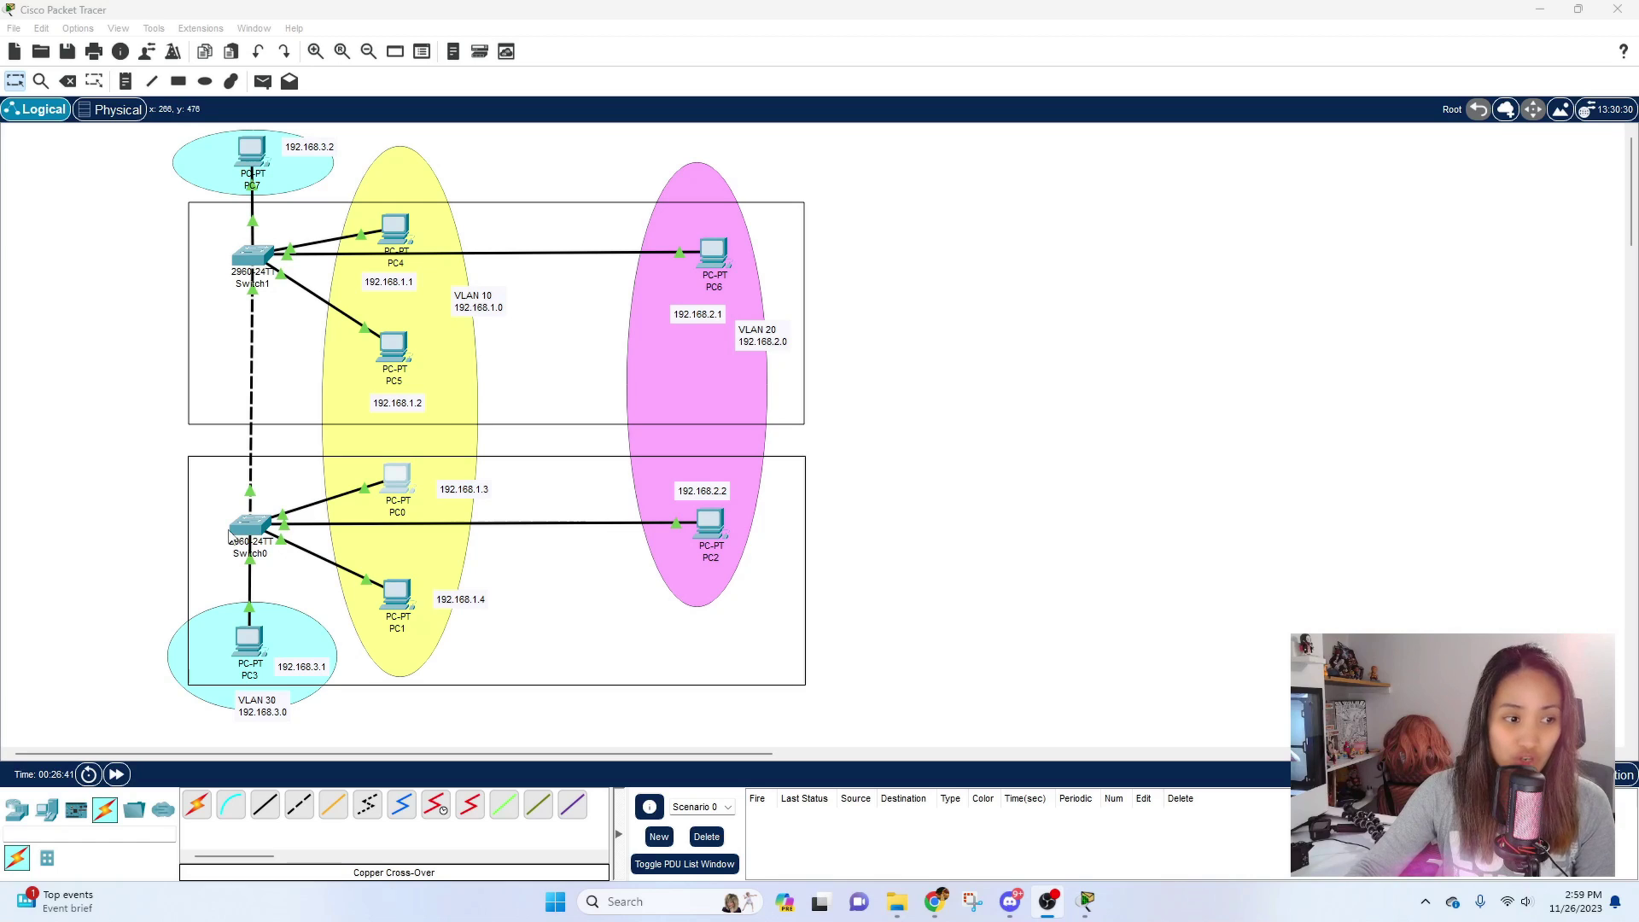
{"action": "left_click", "coordinate": [538, 488]}
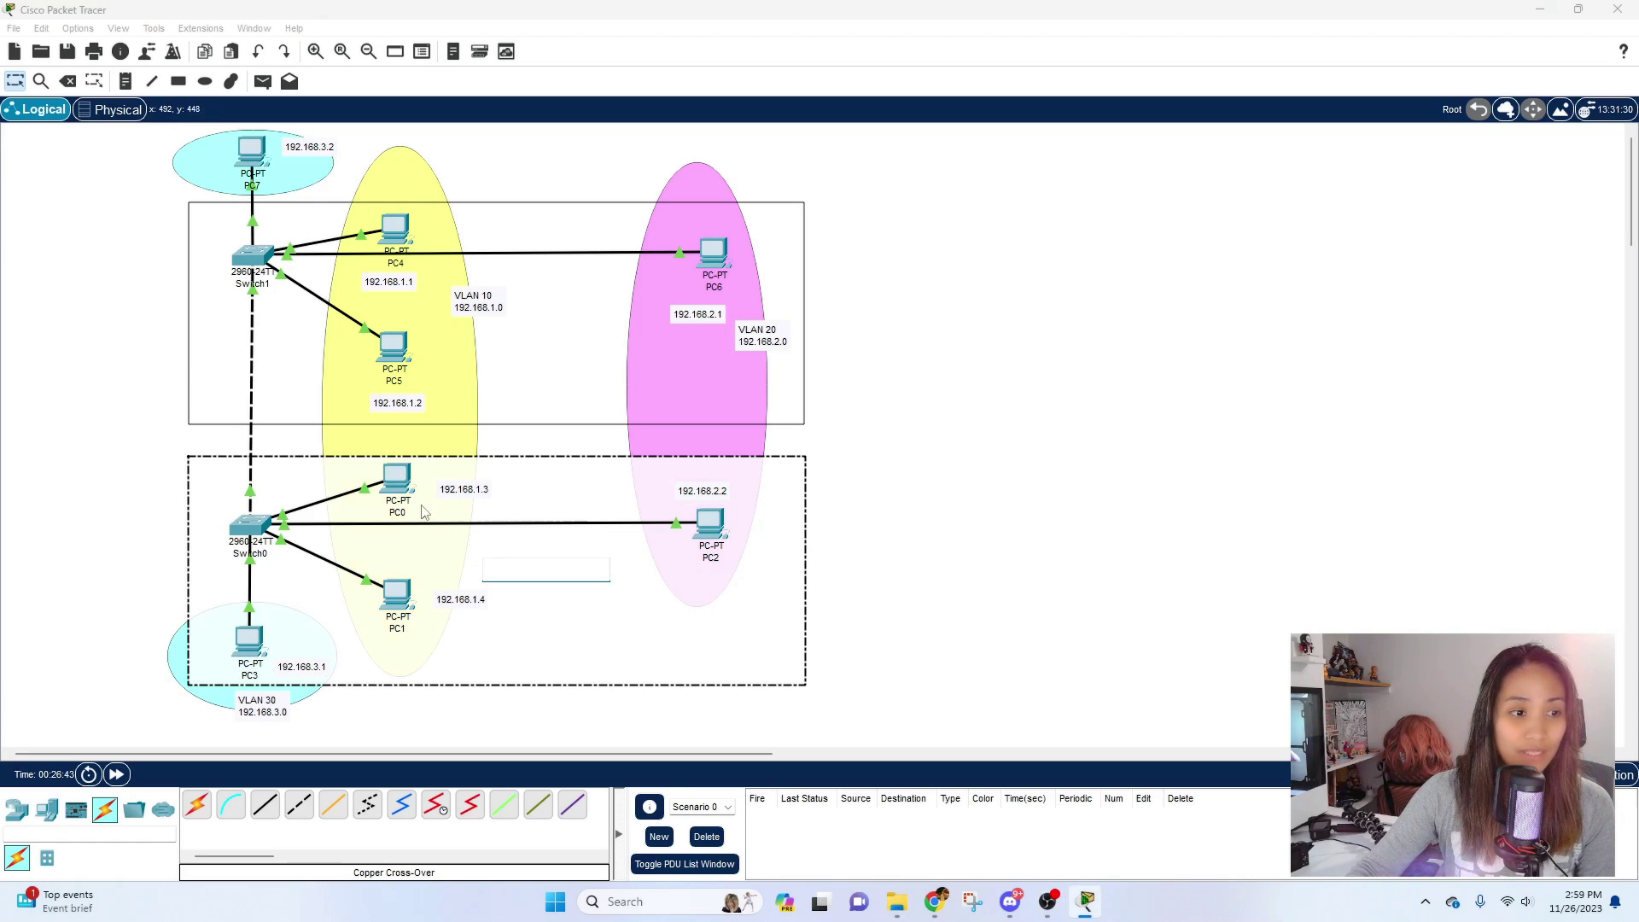
{"action": "left_click", "coordinate": [1131, 489]}
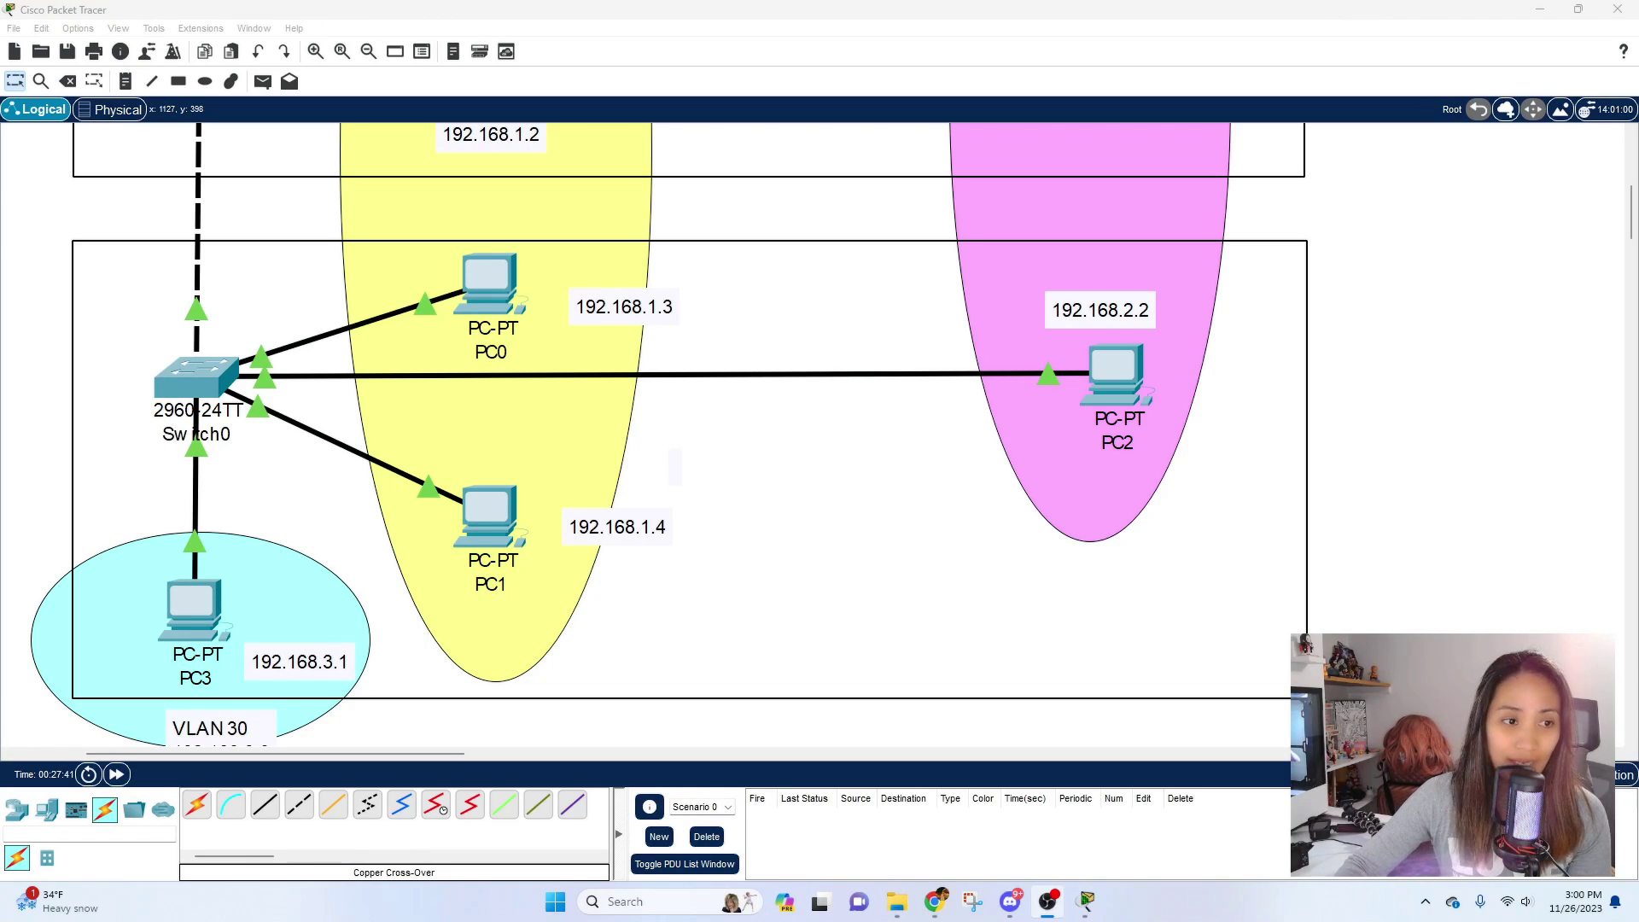
Step: Ping PC1 at 192.168.1.4 from PC0's command prompt to test connectivity within VLAN 10
{"action": "left_click", "coordinate": [490, 290]}
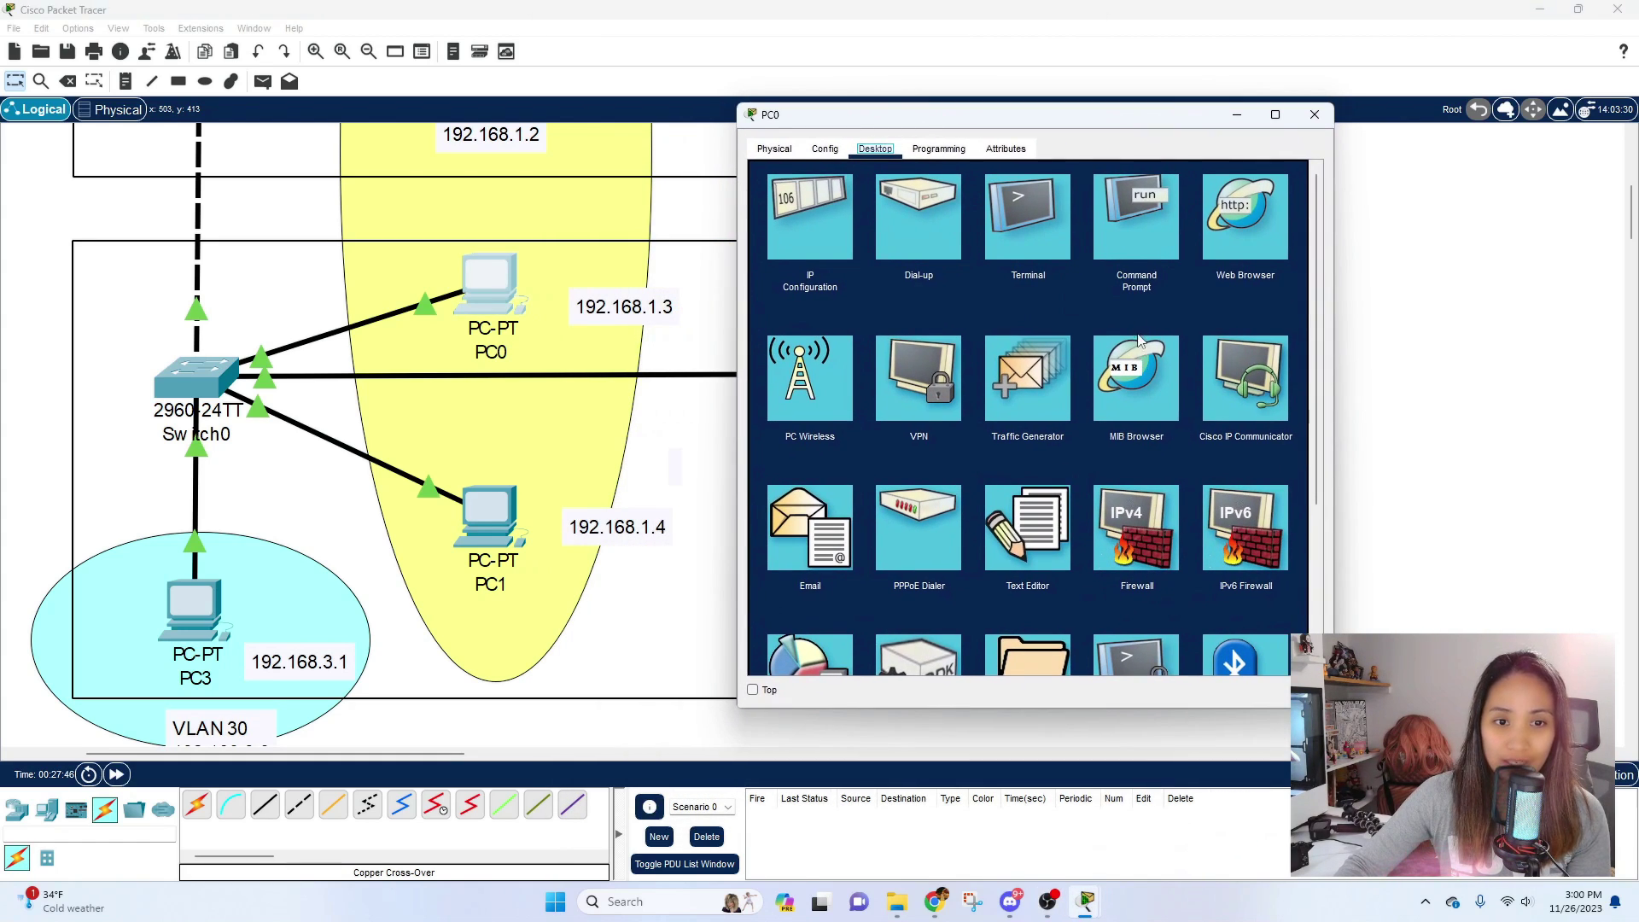
{"action": "left_click", "coordinate": [1150, 243]}
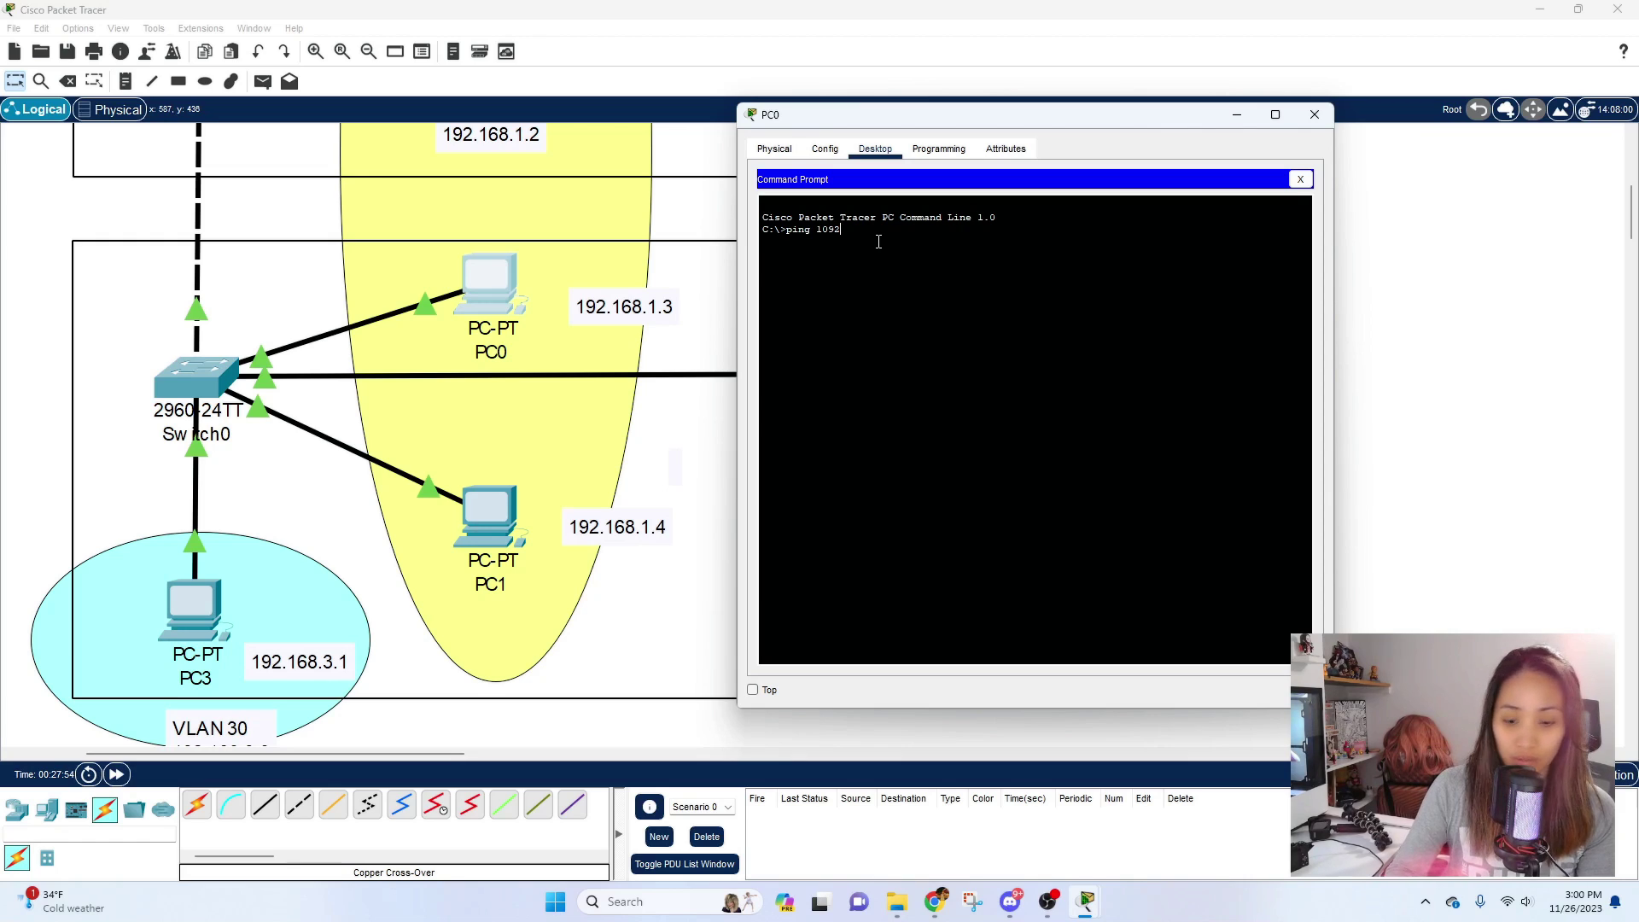
{"action": "type", "text": "2.168.1.4"}
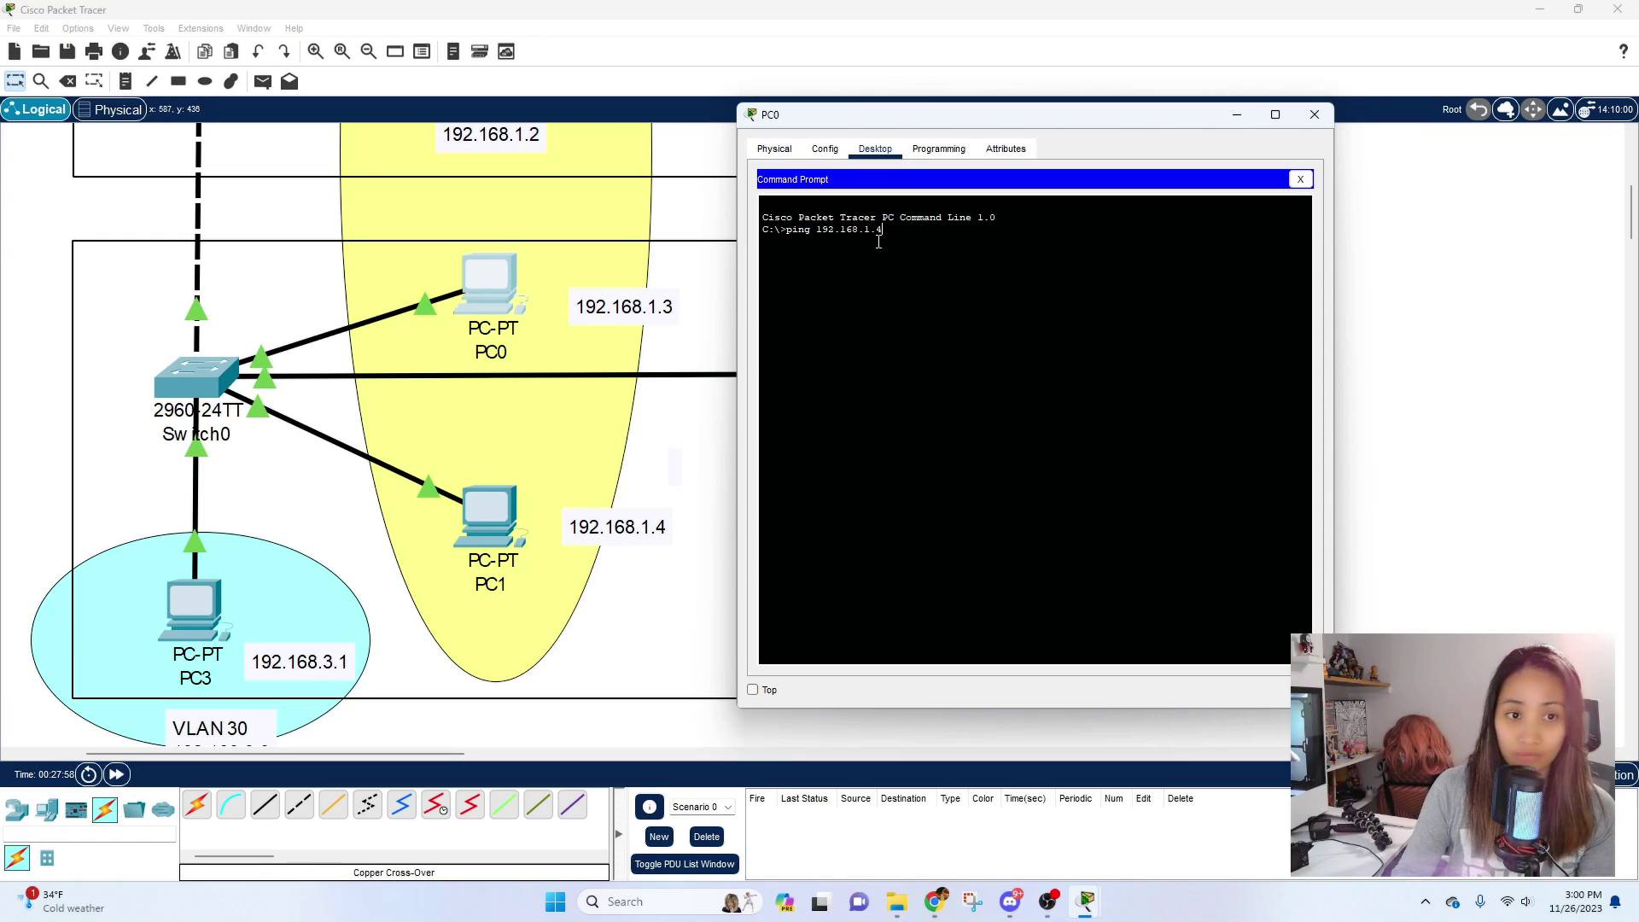
{"action": "key", "text": "Return"}
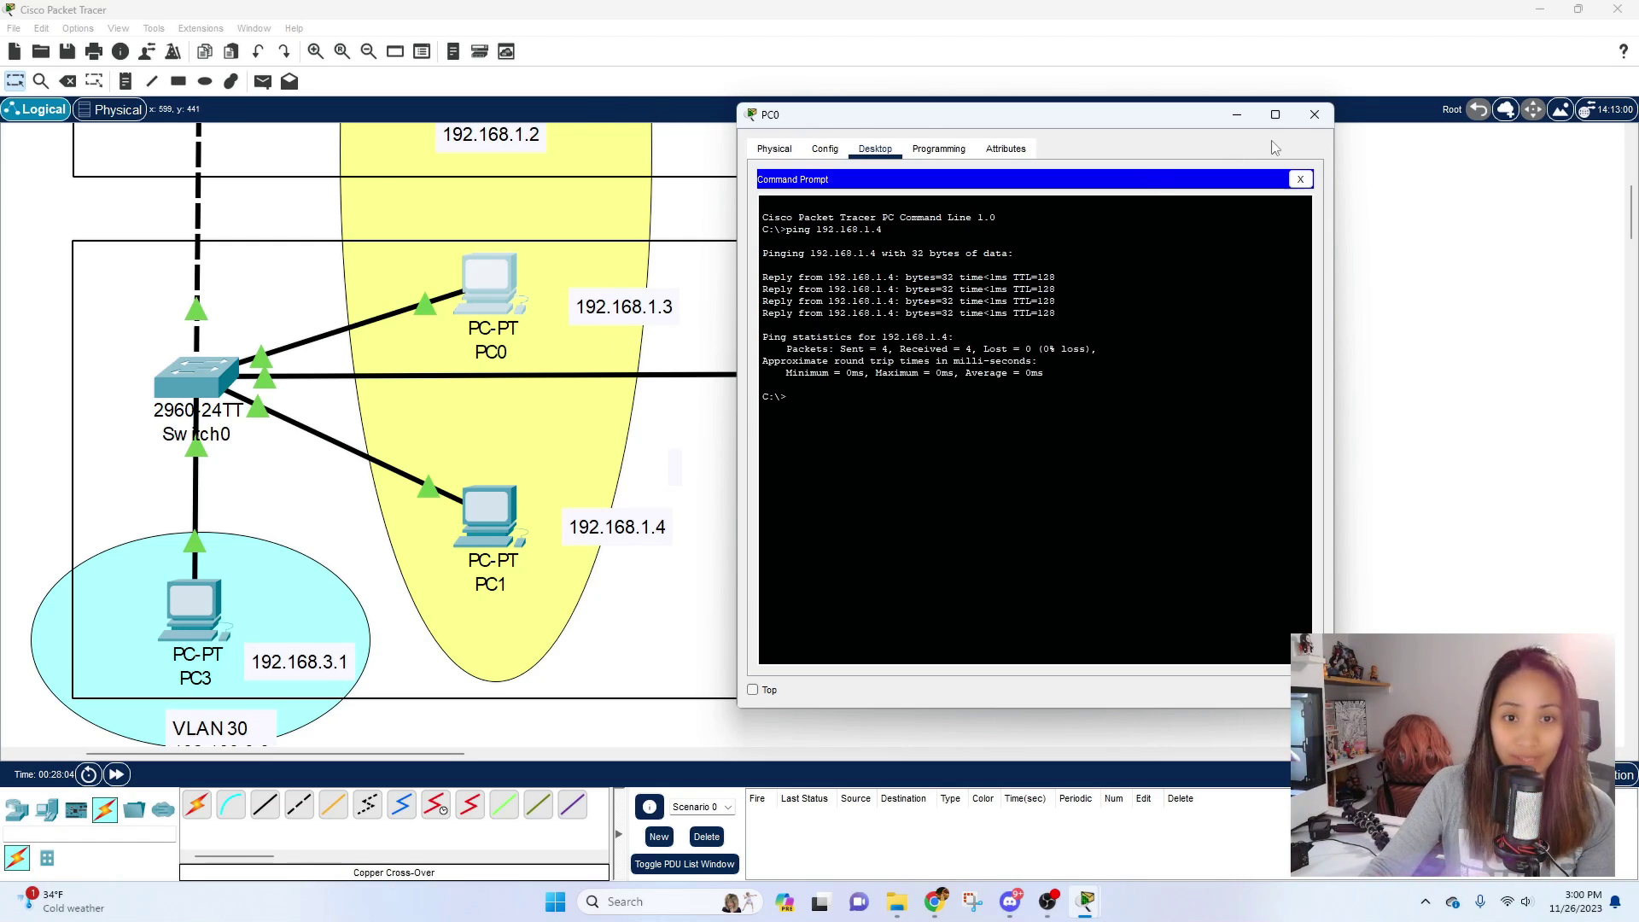
Step: Ping PC2 at 192.168.2.2 from PC0's command prompt to test connectivity between VLAN 10 and VLAN 20
{"action": "left_click_drag", "start_coordinate": [1144, 121], "coordinate": [576, 117]}
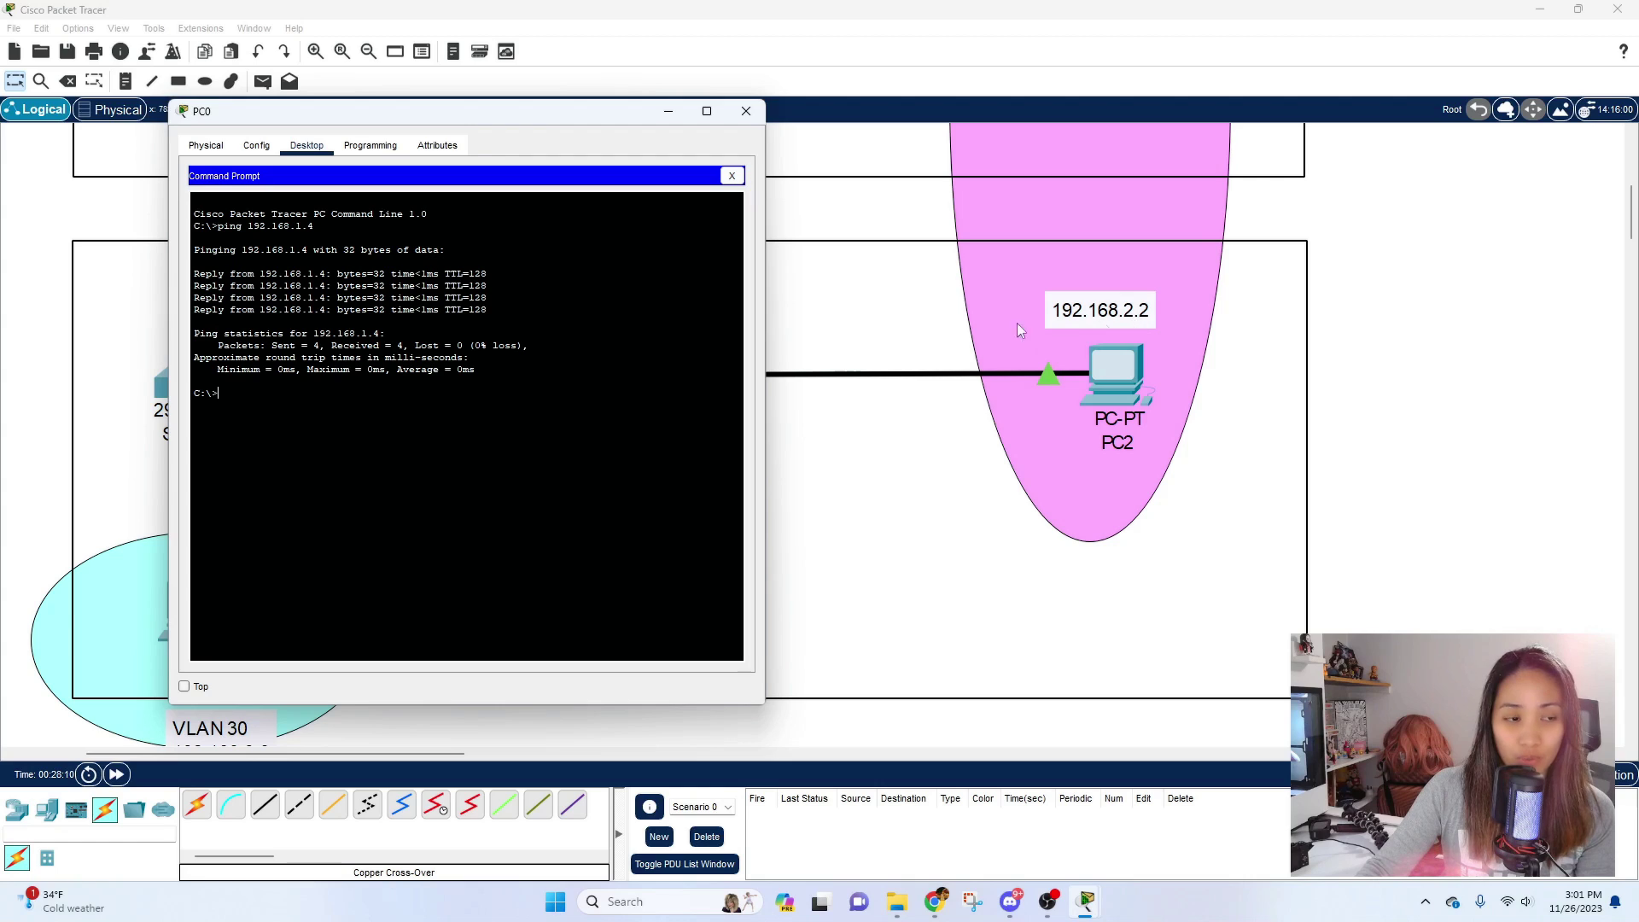
{"action": "key", "text": "Up"}
{"action": "key", "text": "BackSpace"}
{"action": "key", "text": "BackSpace"}
{"action": "key", "text": "BackSpace"}
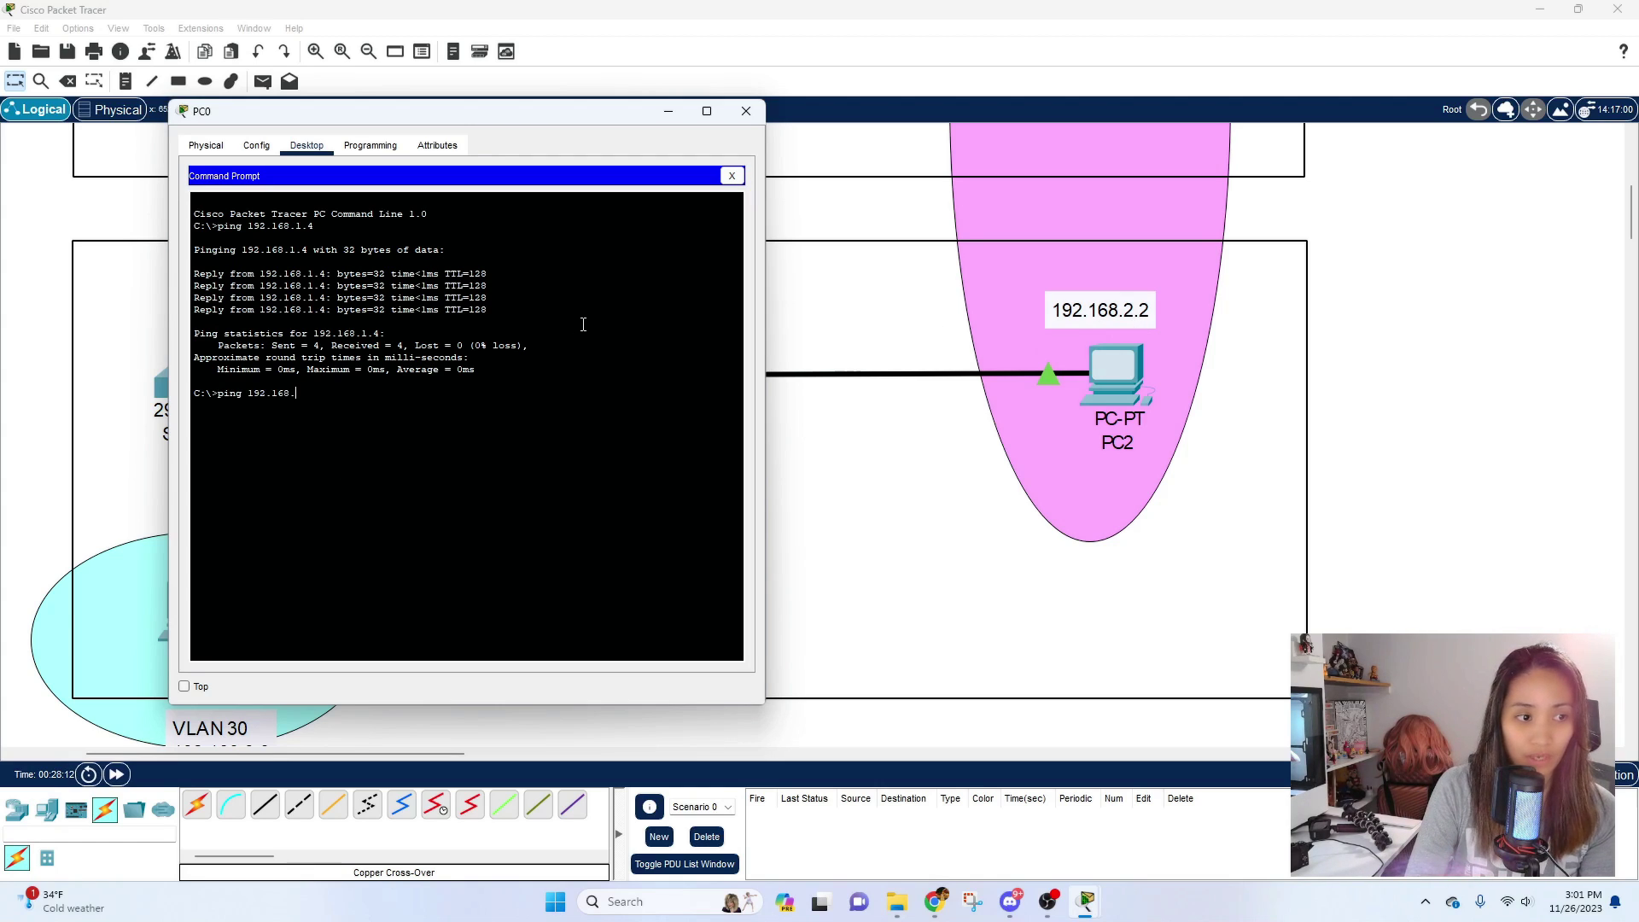
{"action": "type", "text": "2.2"}
{"action": "key", "text": "Return"}
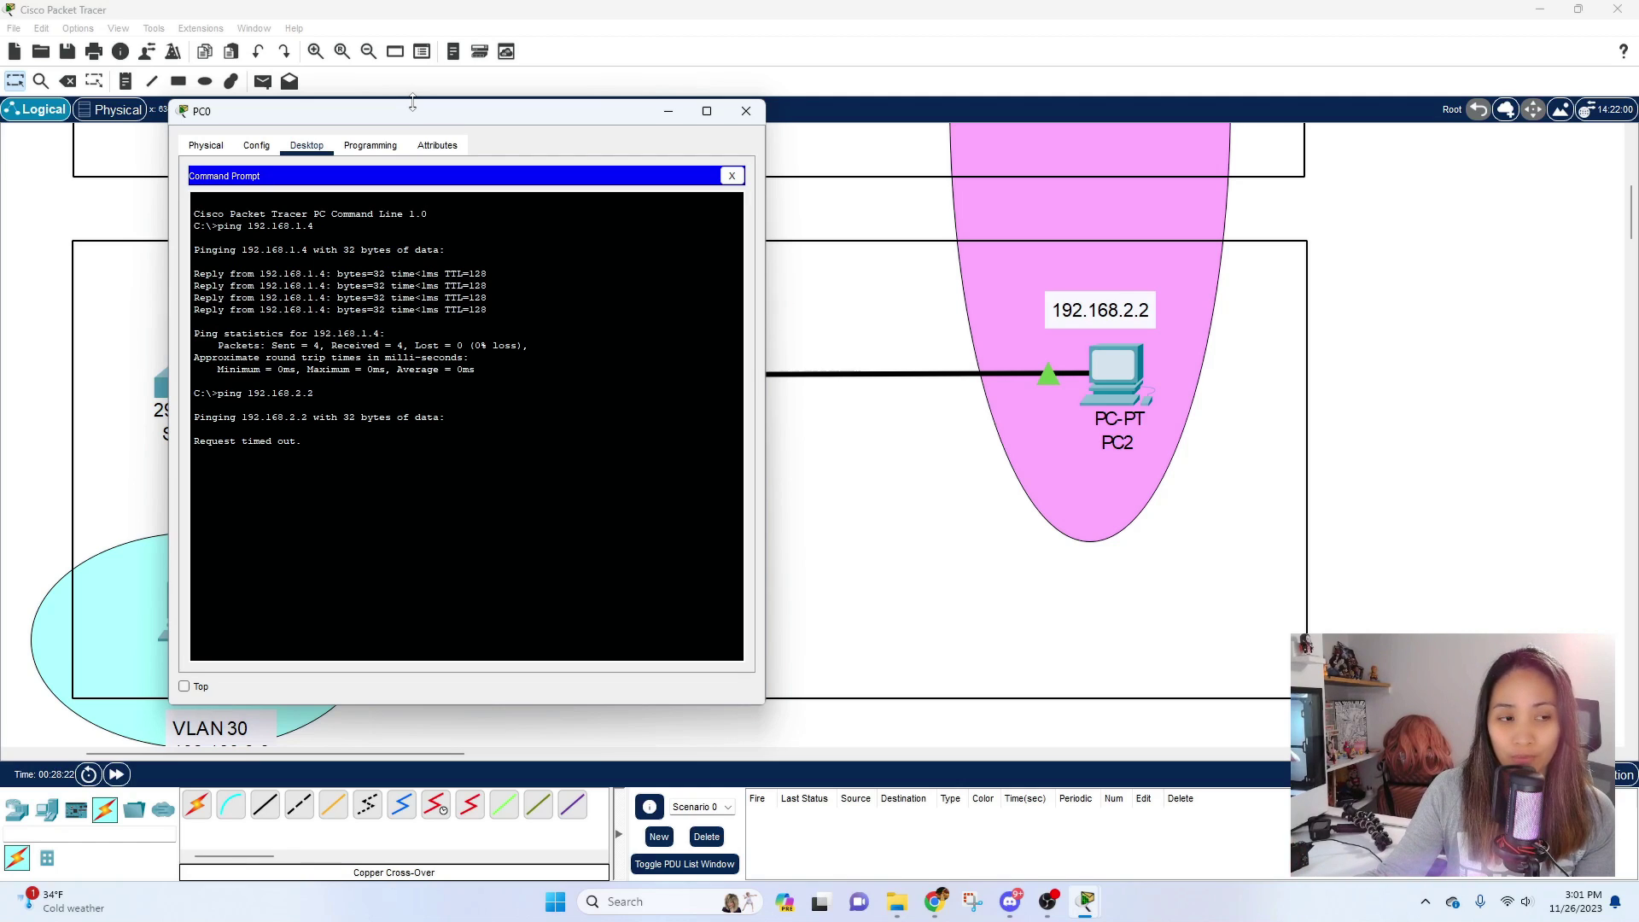
{"action": "left_click_drag", "start_coordinate": [426, 117], "coordinate": [560, 99]}
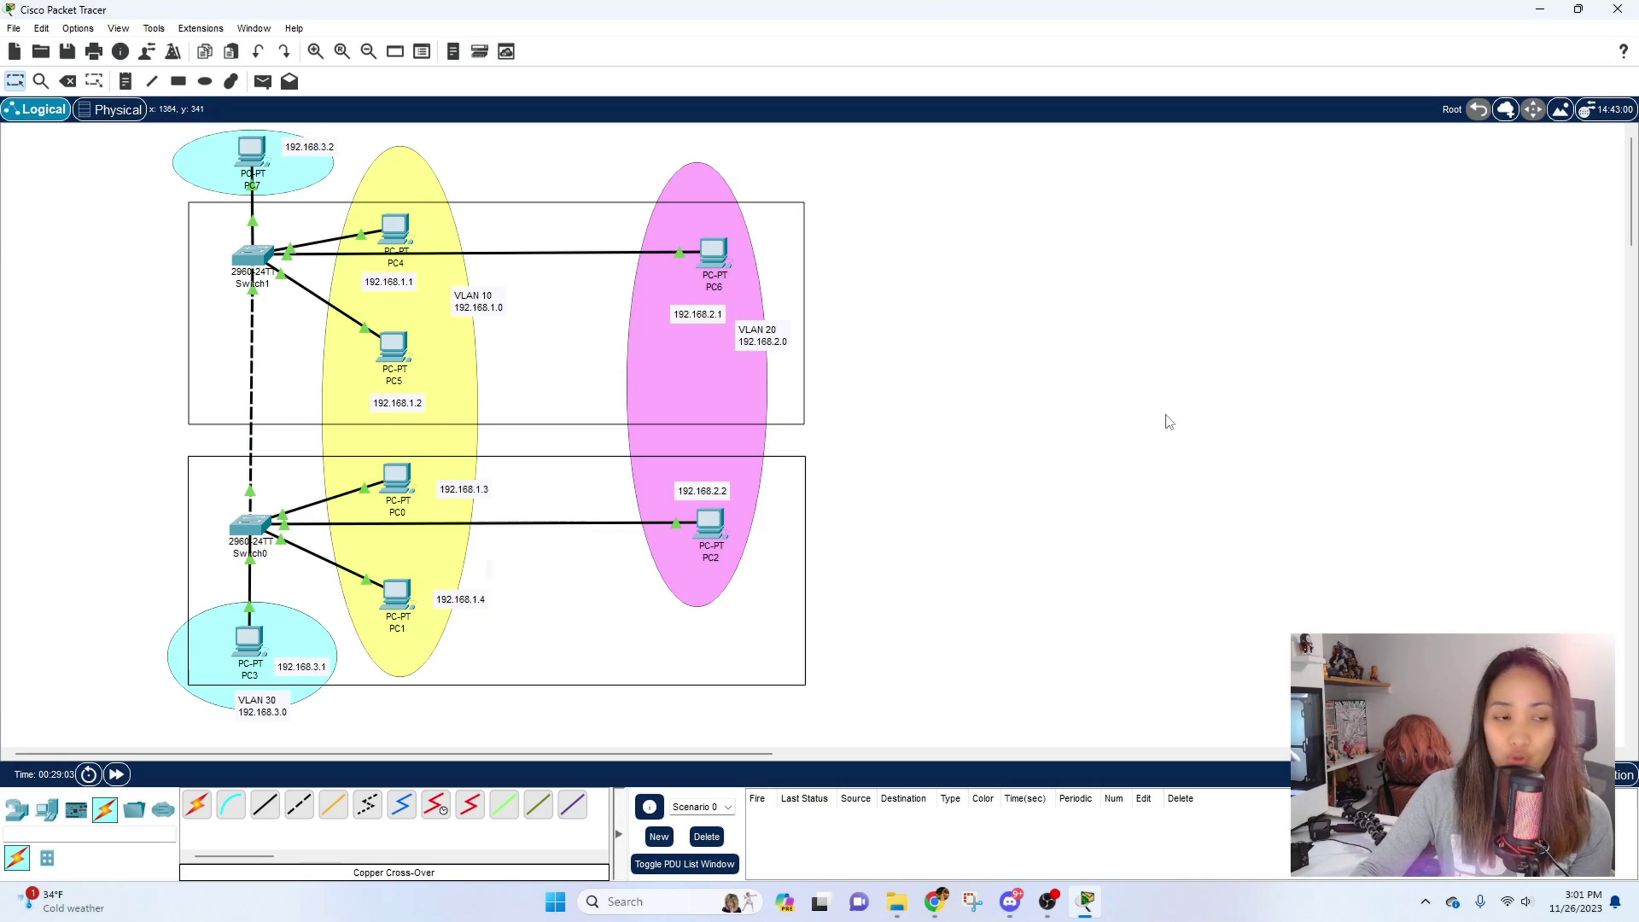
Step: Ping PC5 at 192.168.1.2 from PC1's command prompt to test VLAN 10 connectivity across the two switches
{"action": "left_click", "coordinate": [397, 598]}
{"action": "left_click_drag", "start_coordinate": [757, 199], "coordinate": [943, 67]}
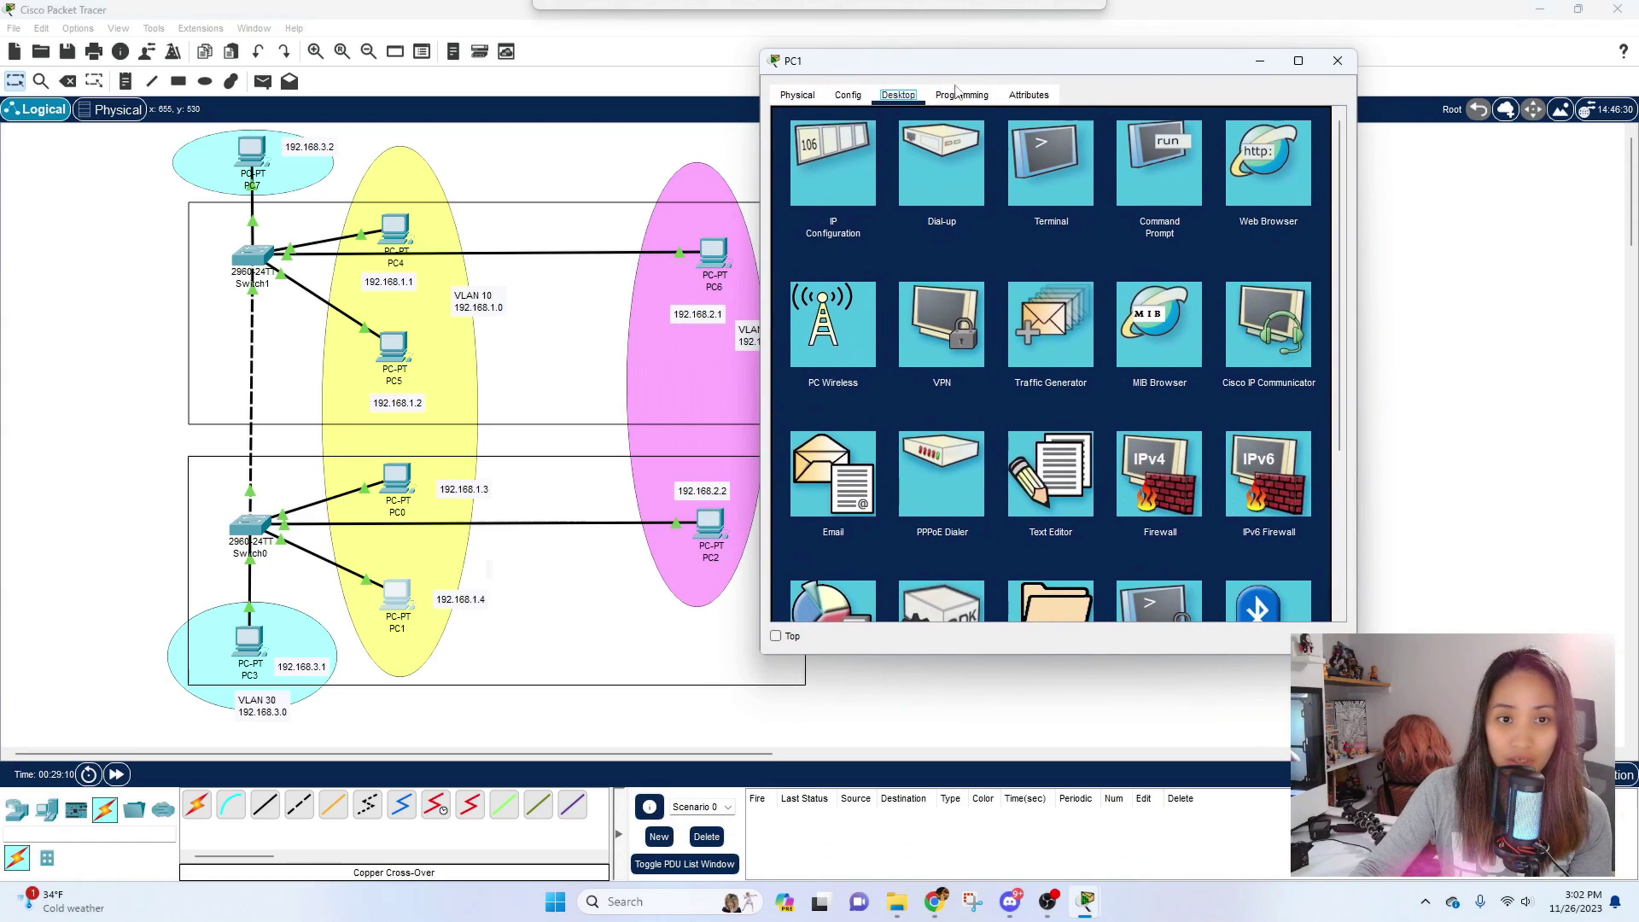
{"action": "left_click", "coordinate": [1161, 169]}
{"action": "type", "text": "ping 192.168.1.2"}
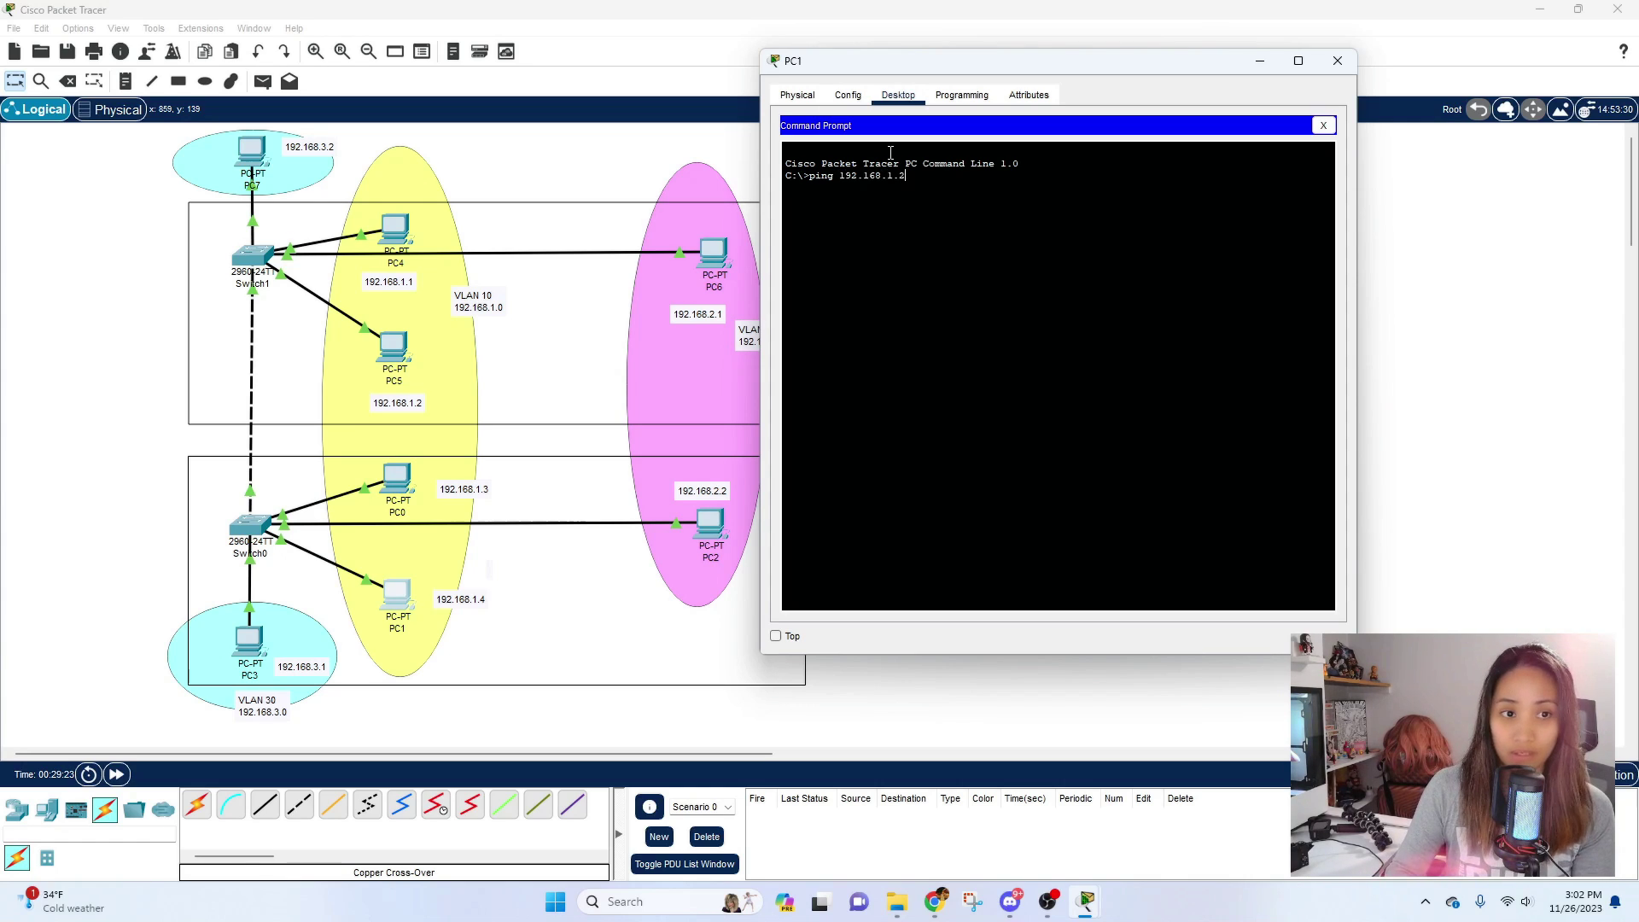
{"action": "key", "text": "Return"}
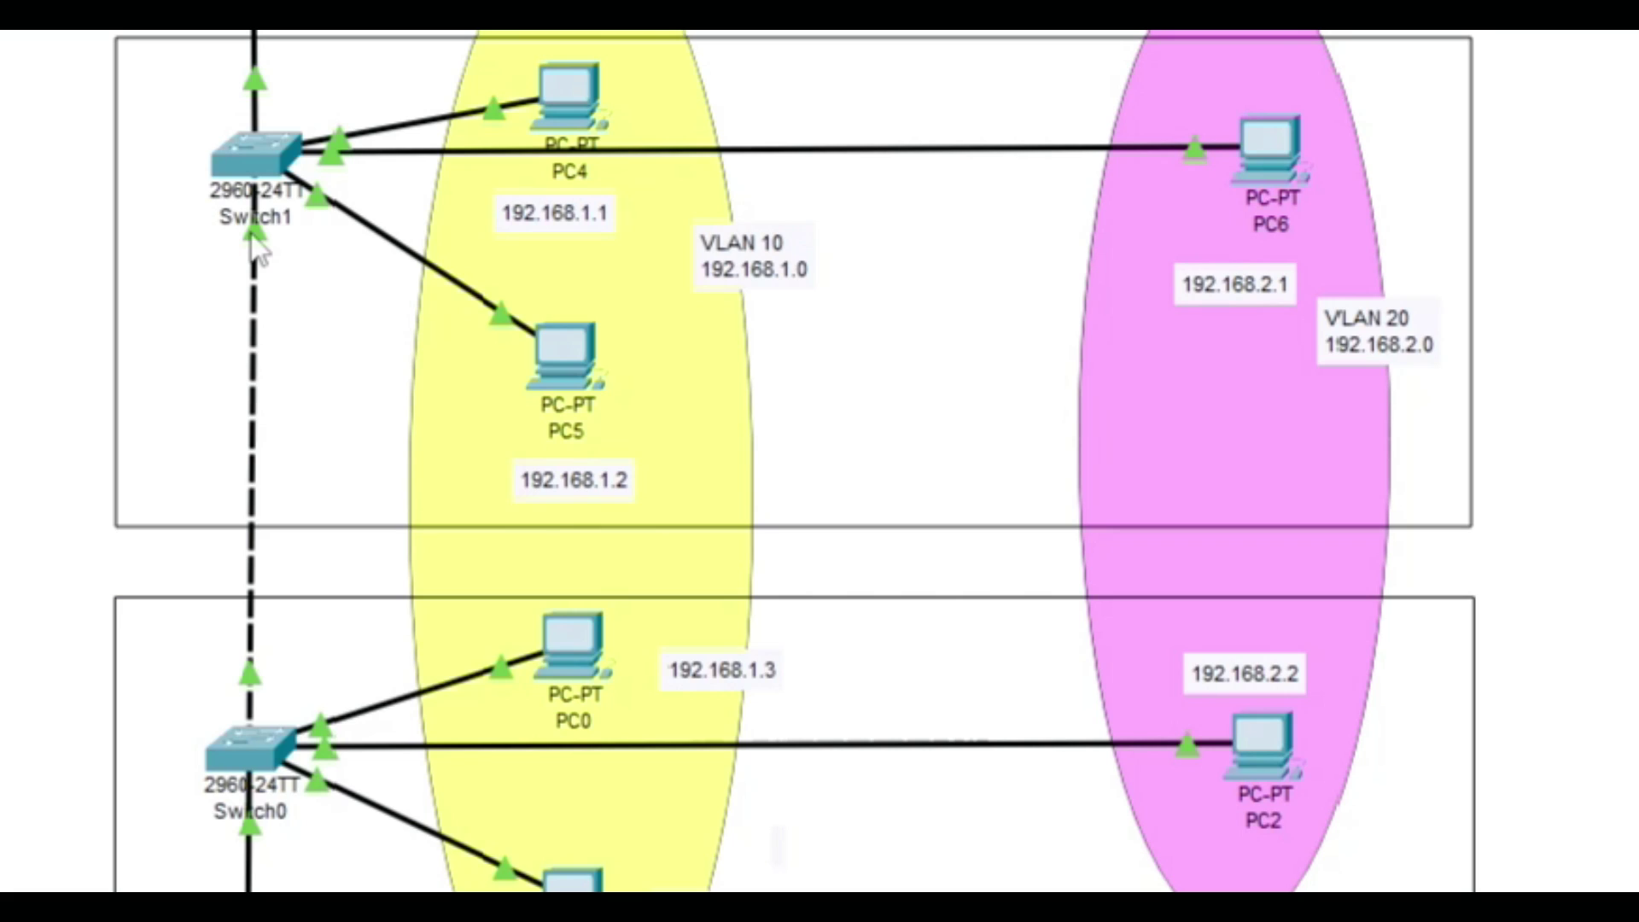
Step: Open Switch1's command line and enter interface configuration for Fa0/5 from global configuration mode
{"action": "mouse_move", "coordinate": [256, 252]}
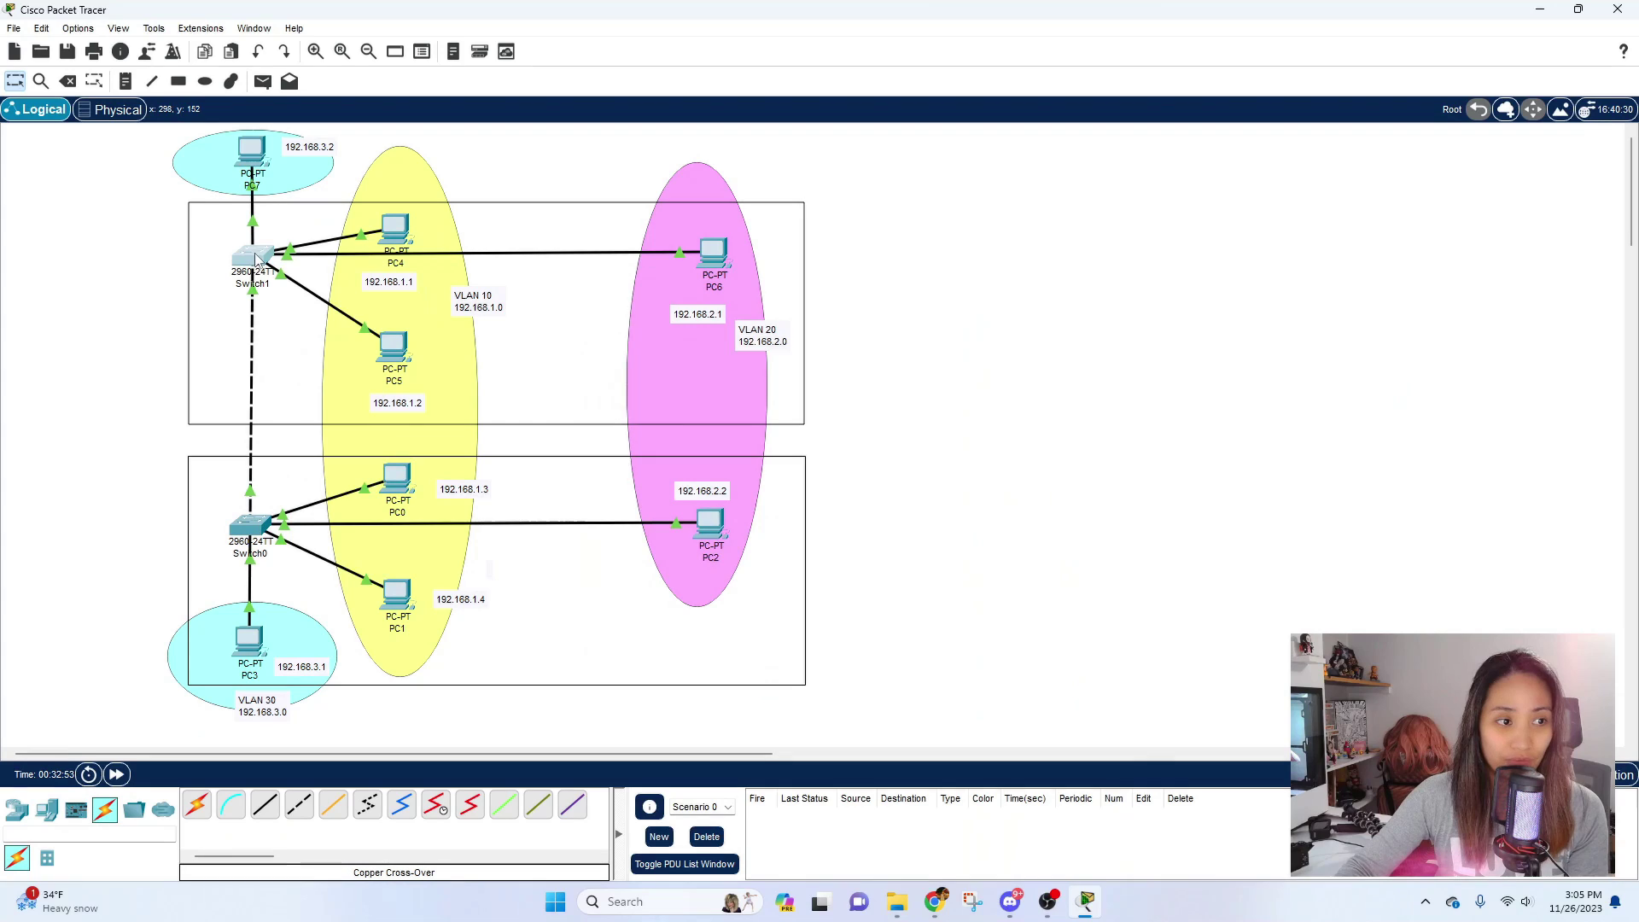
{"action": "left_click", "coordinate": [261, 149]}
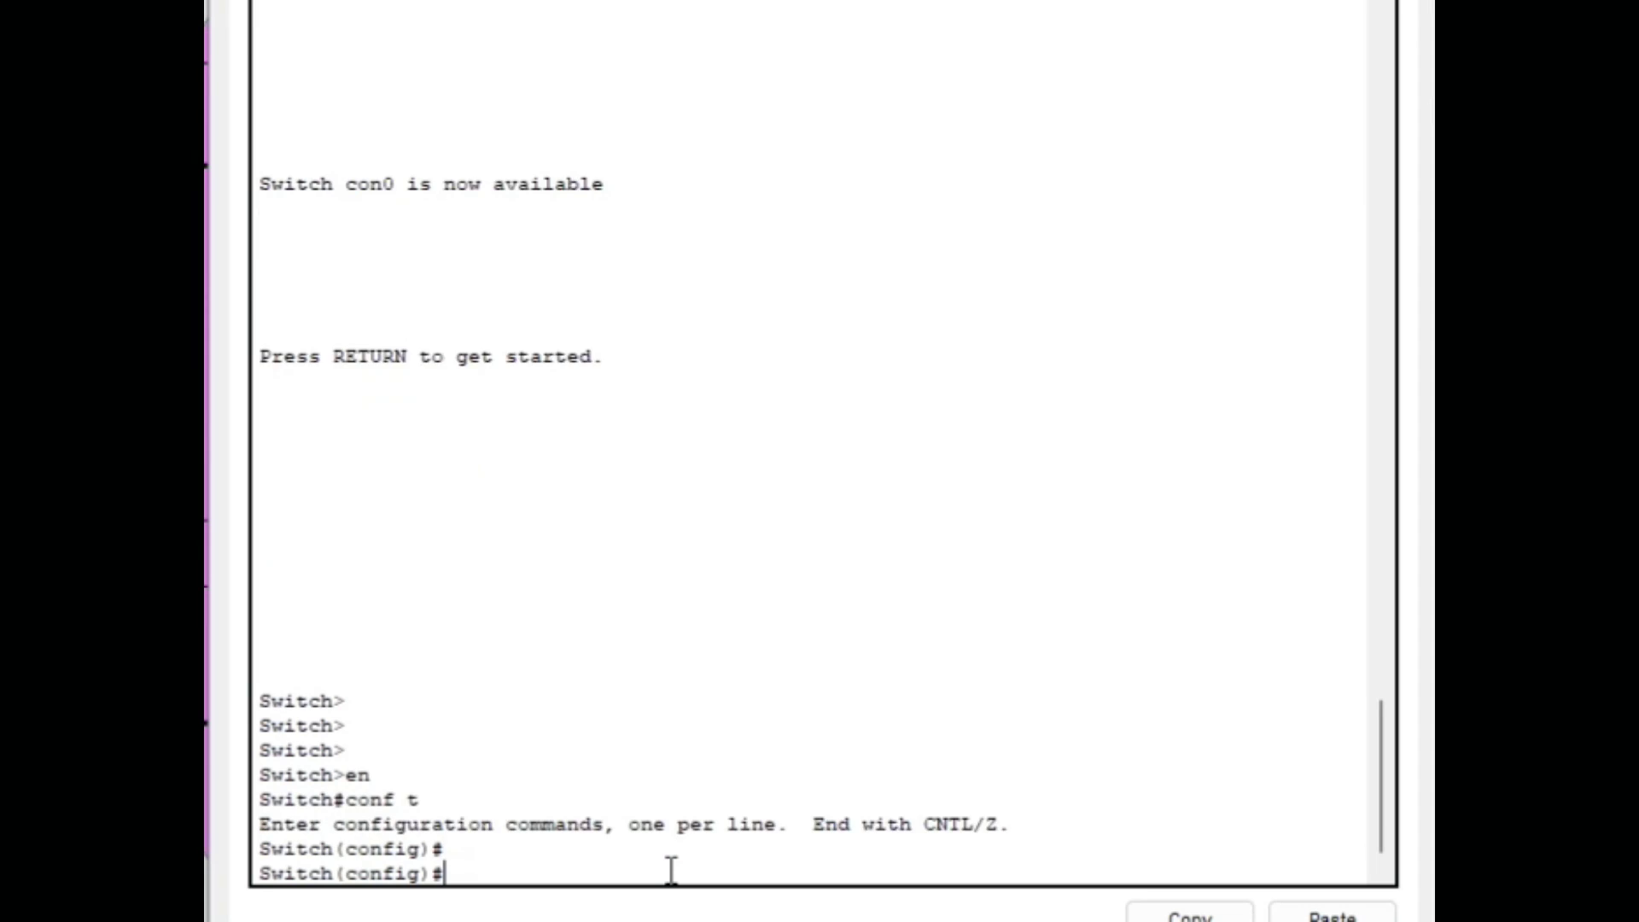
{"action": "key", "text": "Return"}
{"action": "type", "text": "int fa"}
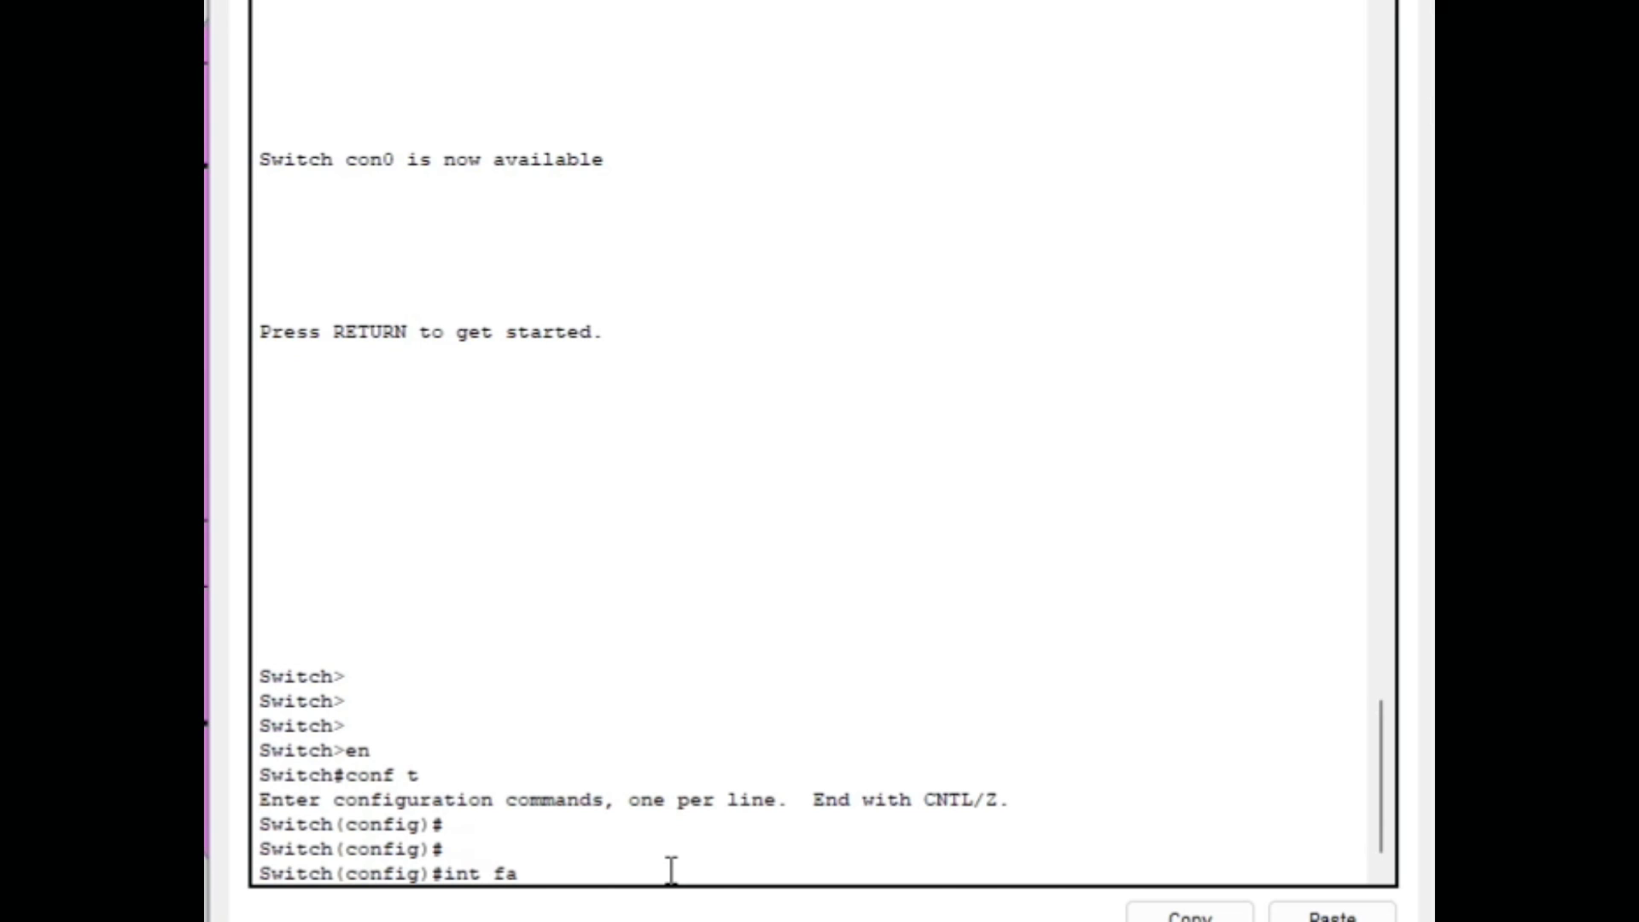
{"action": "type", "text": "0/5"}
{"action": "key", "text": "Return"}
{"action": "key", "text": "Return"}
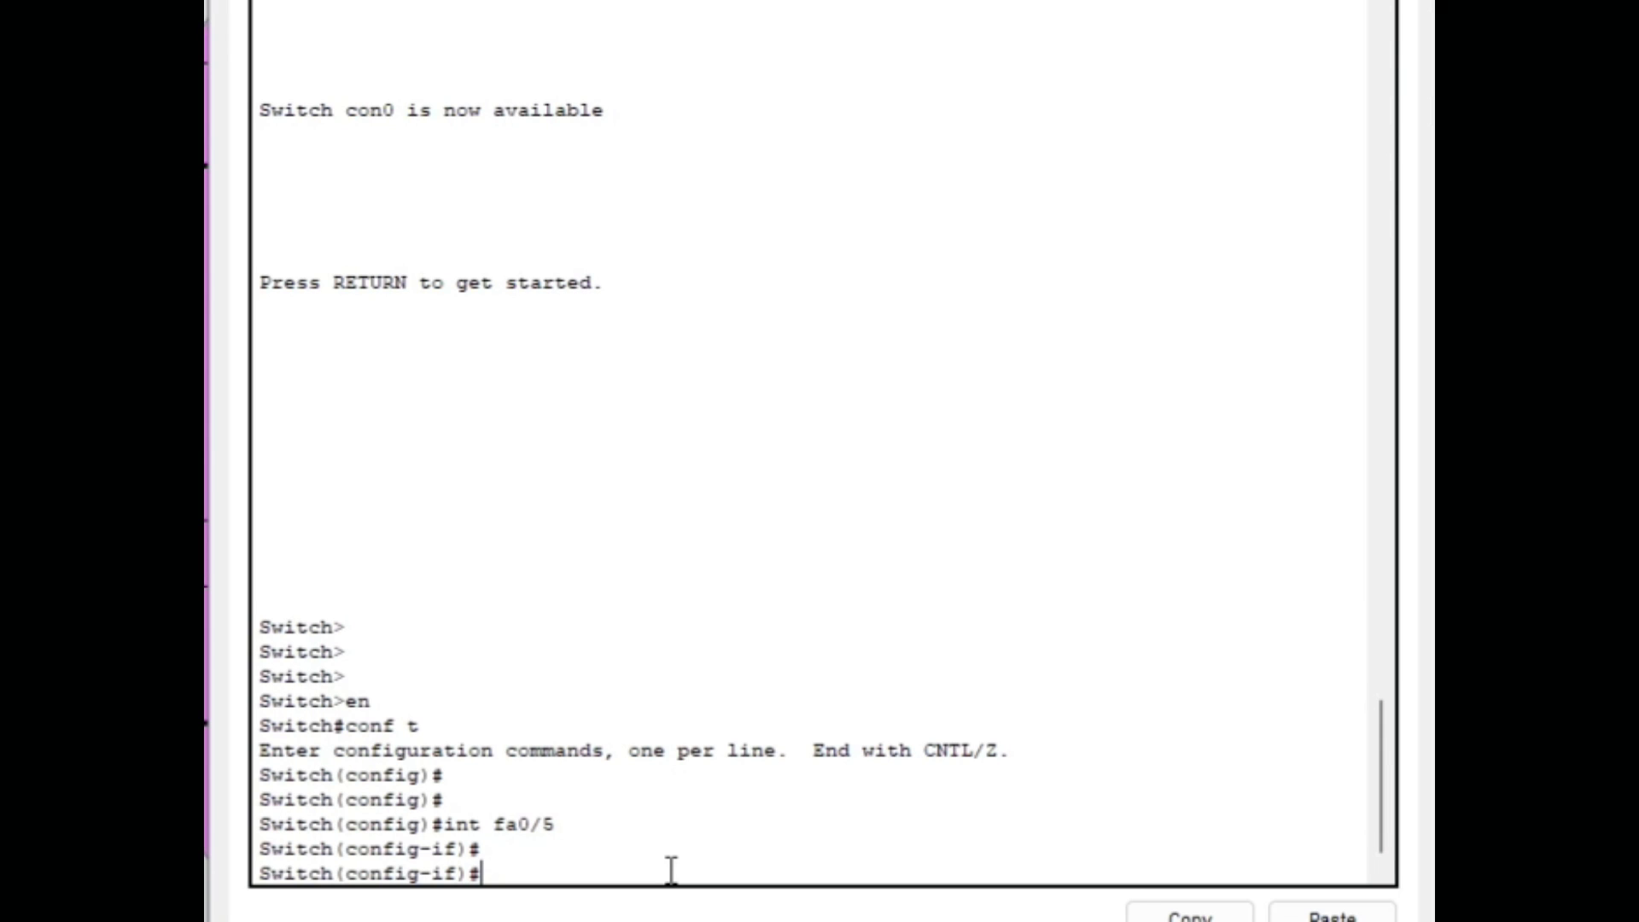
Step: List the available switchport modes and set interface Fa0/5 on Switch1 to trunk mode
{"action": "type", "text": "sw"}
{"action": "key", "text": "Tab"}
{"action": "type", "text": "mode"}
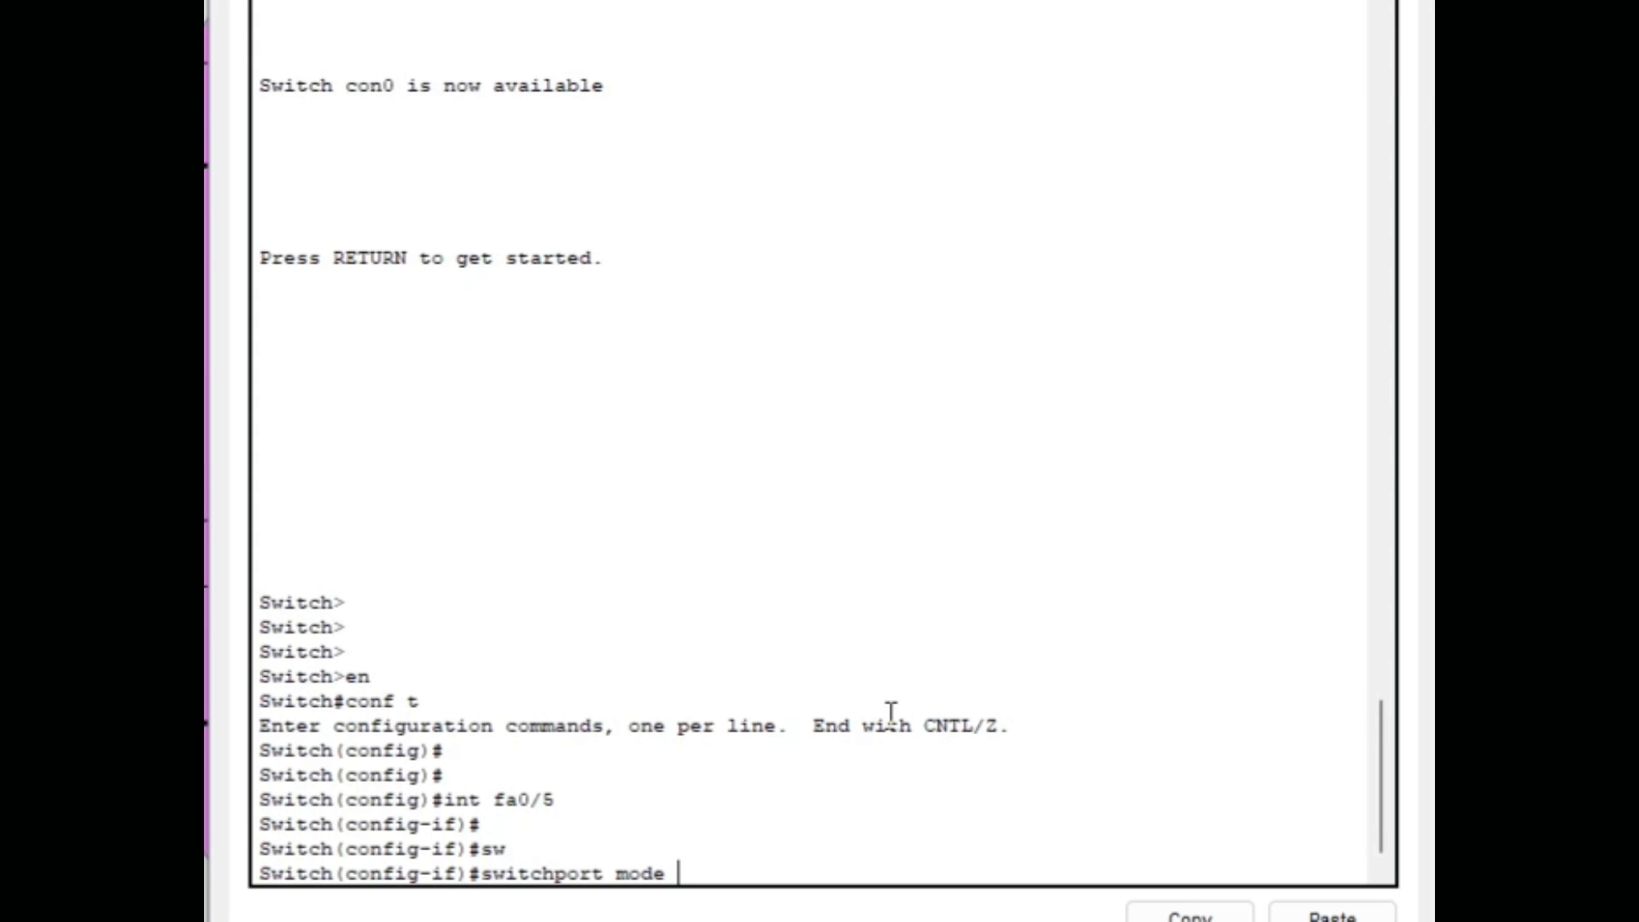
{"action": "type", "text": " ?"}
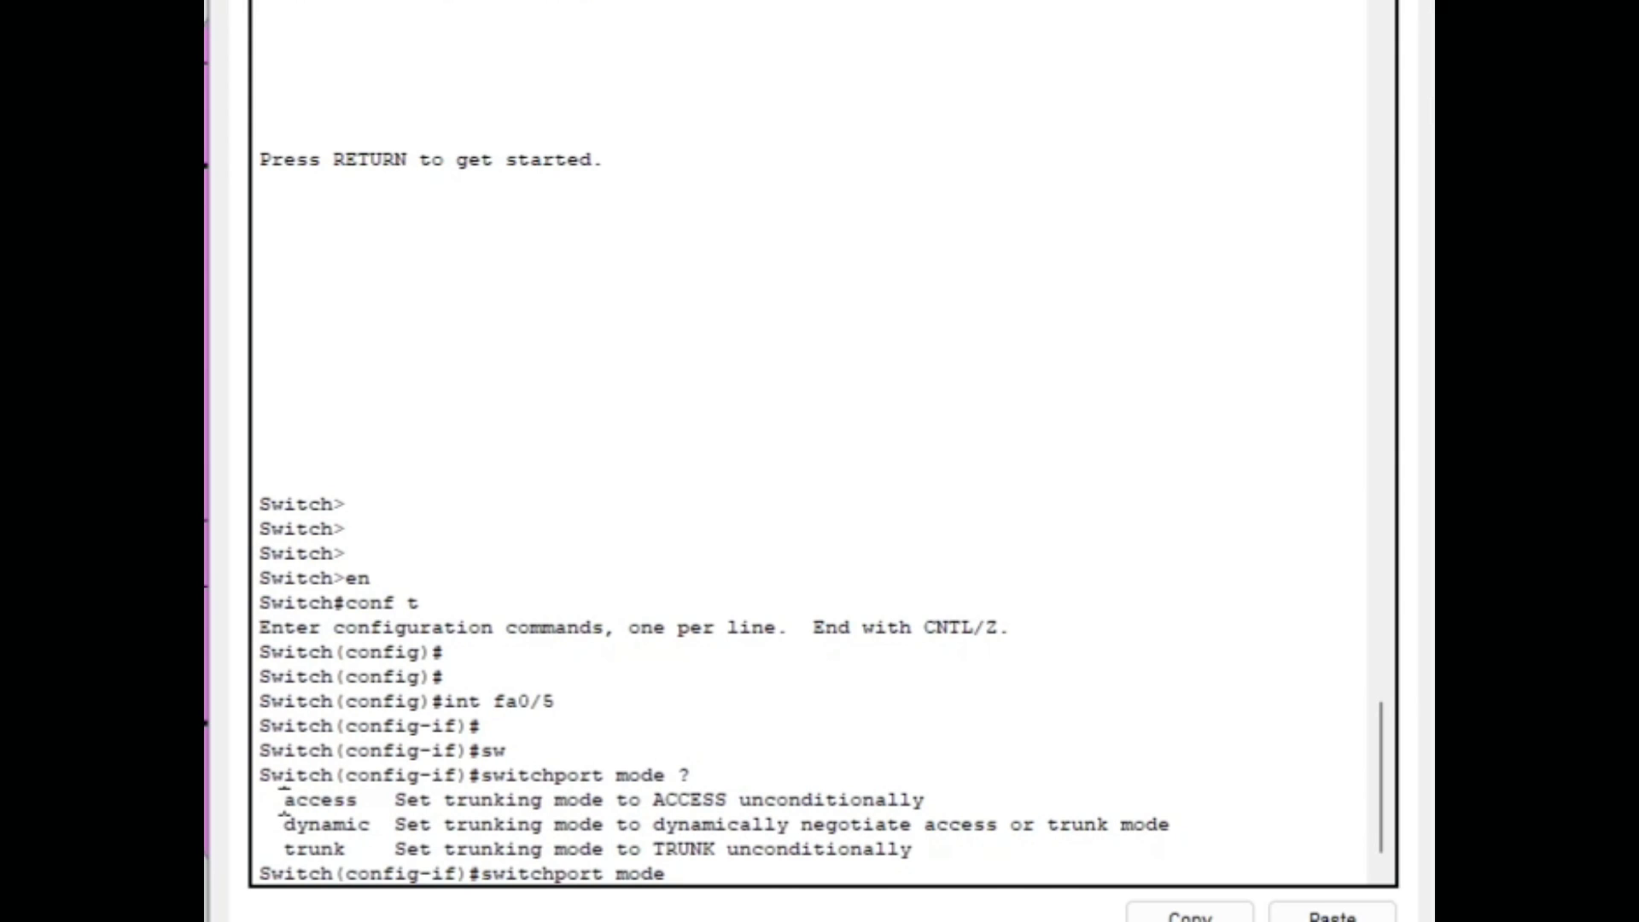
{"action": "left_click_drag", "start_coordinate": [284, 800], "coordinate": [274, 800]}
{"action": "left_click", "coordinate": [287, 849]}
{"action": "type", "text": "trunk"}
{"action": "key", "text": "Return"}
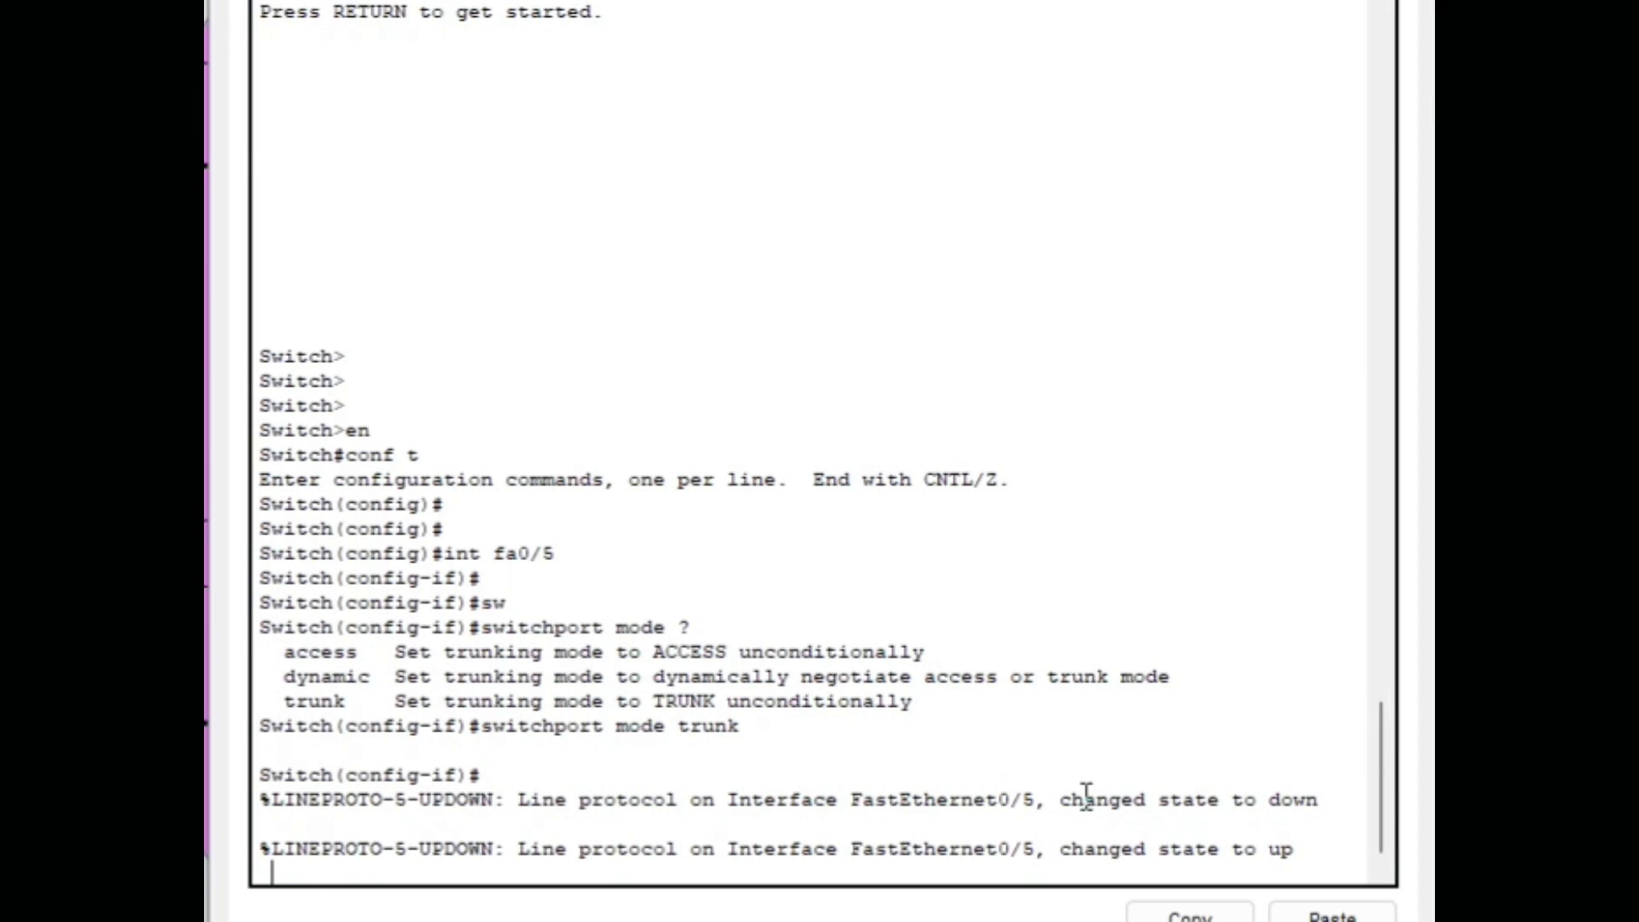
{"action": "key", "text": "Return"}
{"action": "key", "text": "Return"}
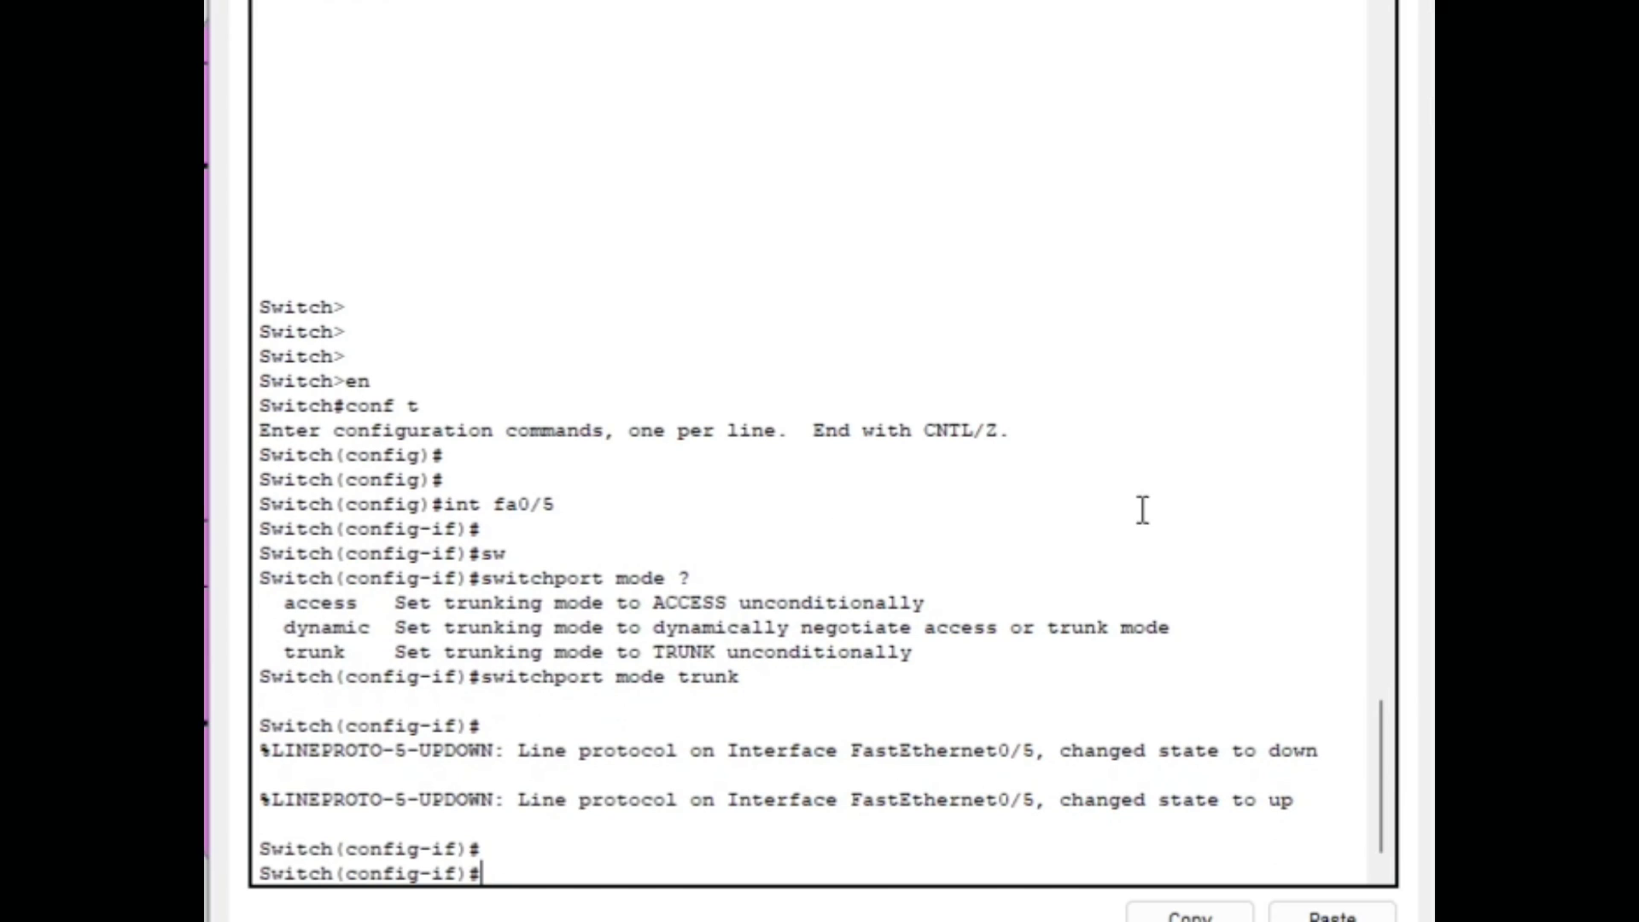
{"action": "scroll", "coordinate": [1381, 824], "scroll_direction": "down", "scroll_amount": 1}
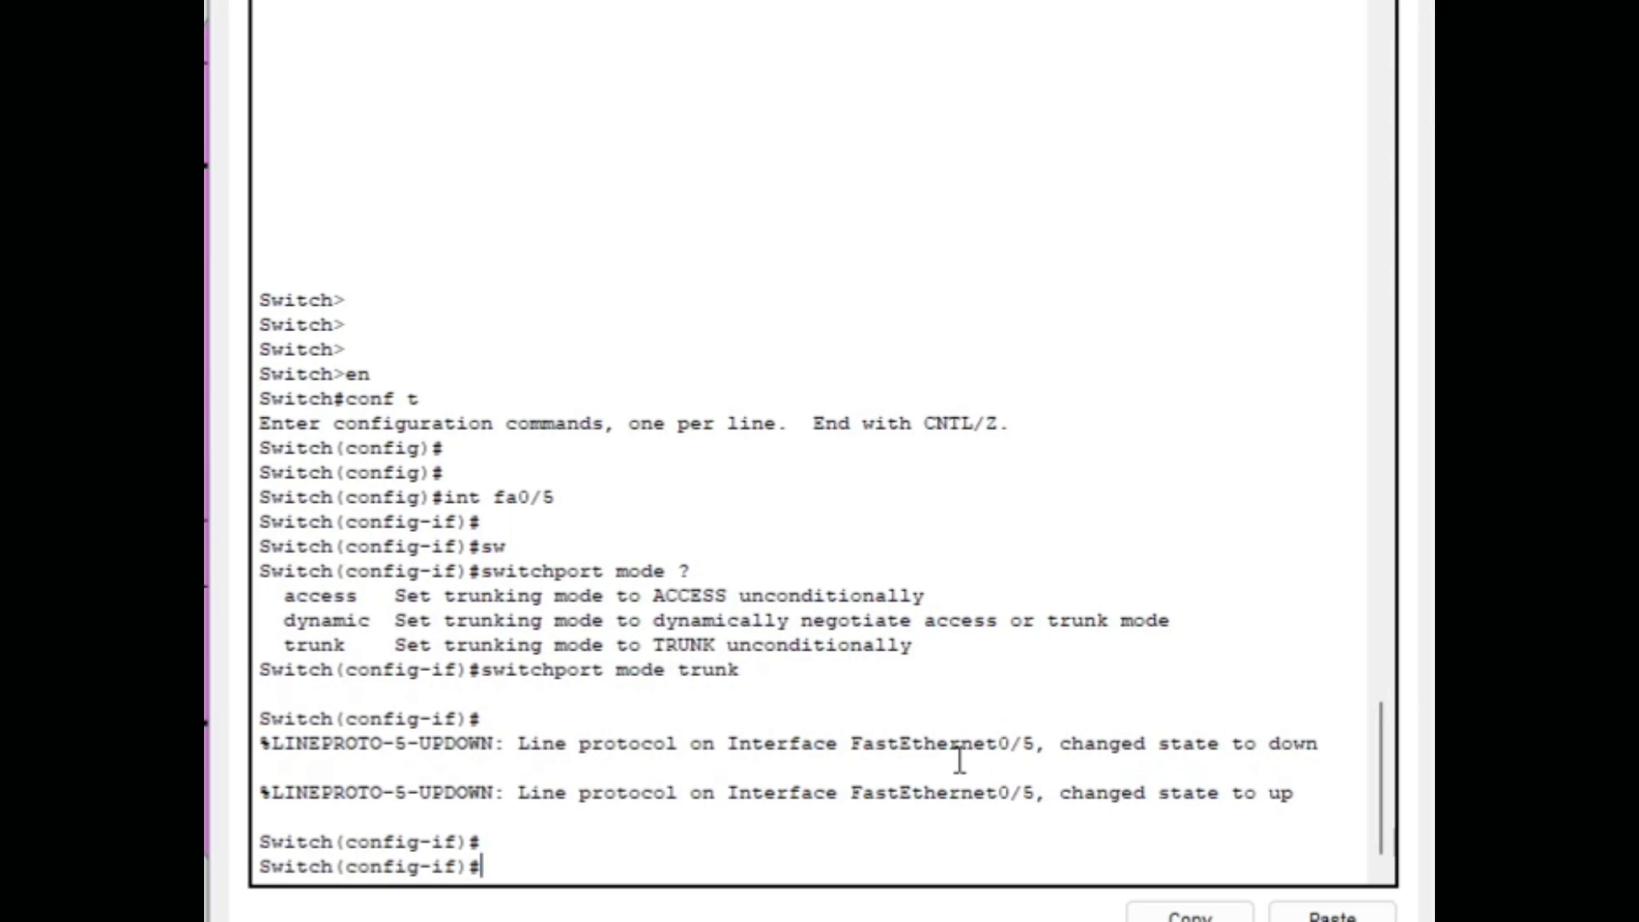
{"action": "type", "text": "sw"}
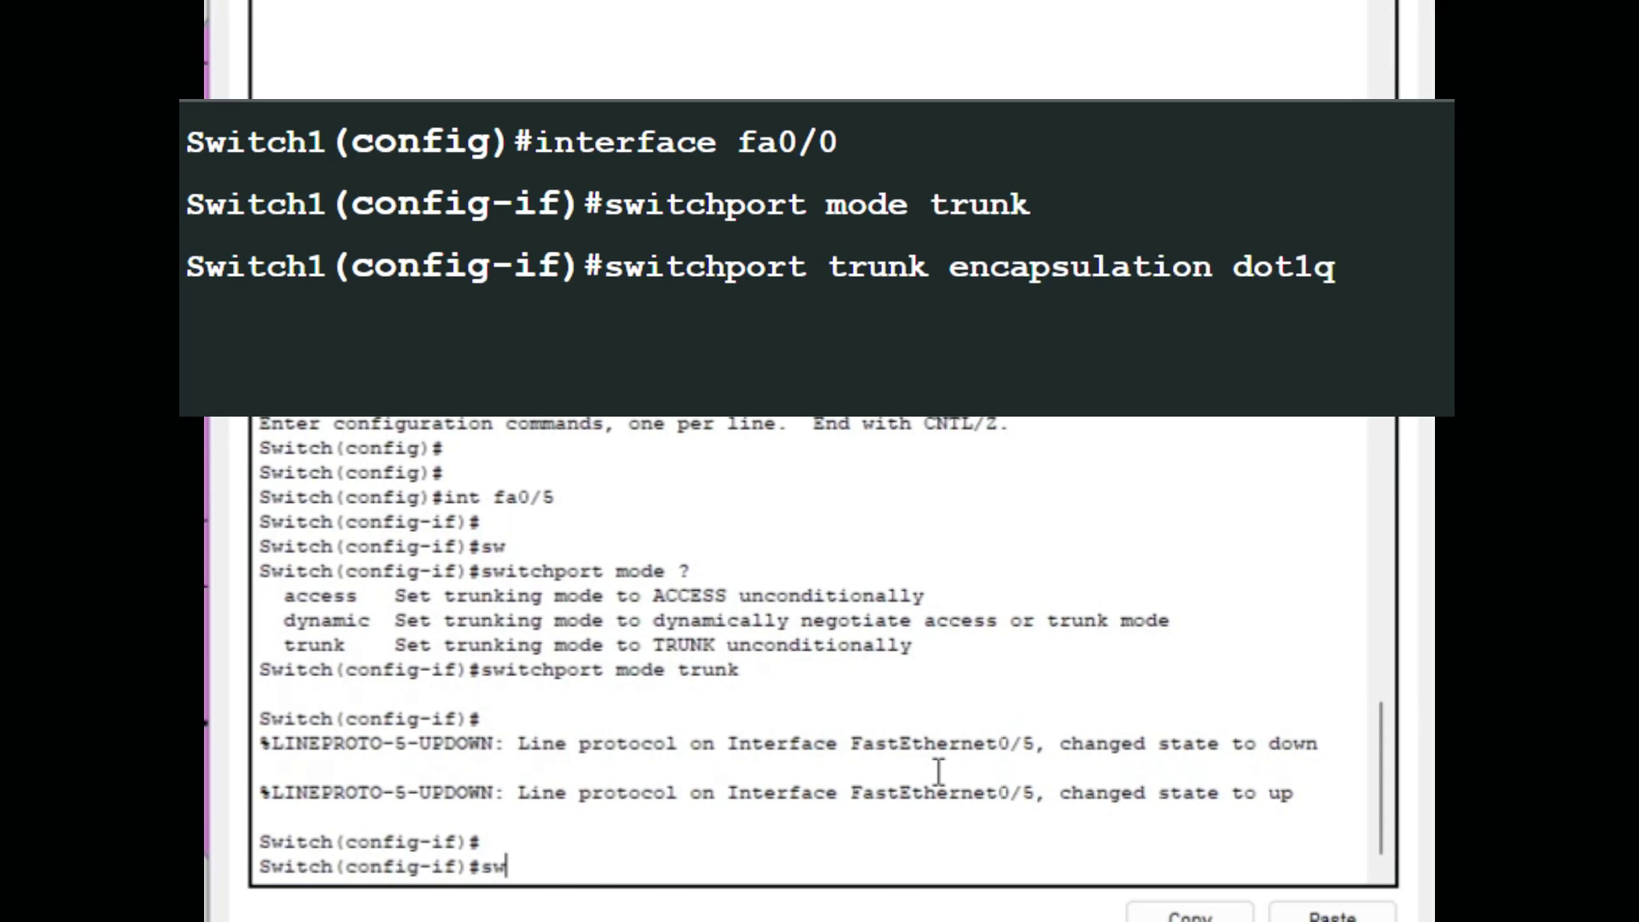
{"action": "key", "text": "Tab"}
{"action": "type", "text": "TRUNK"}
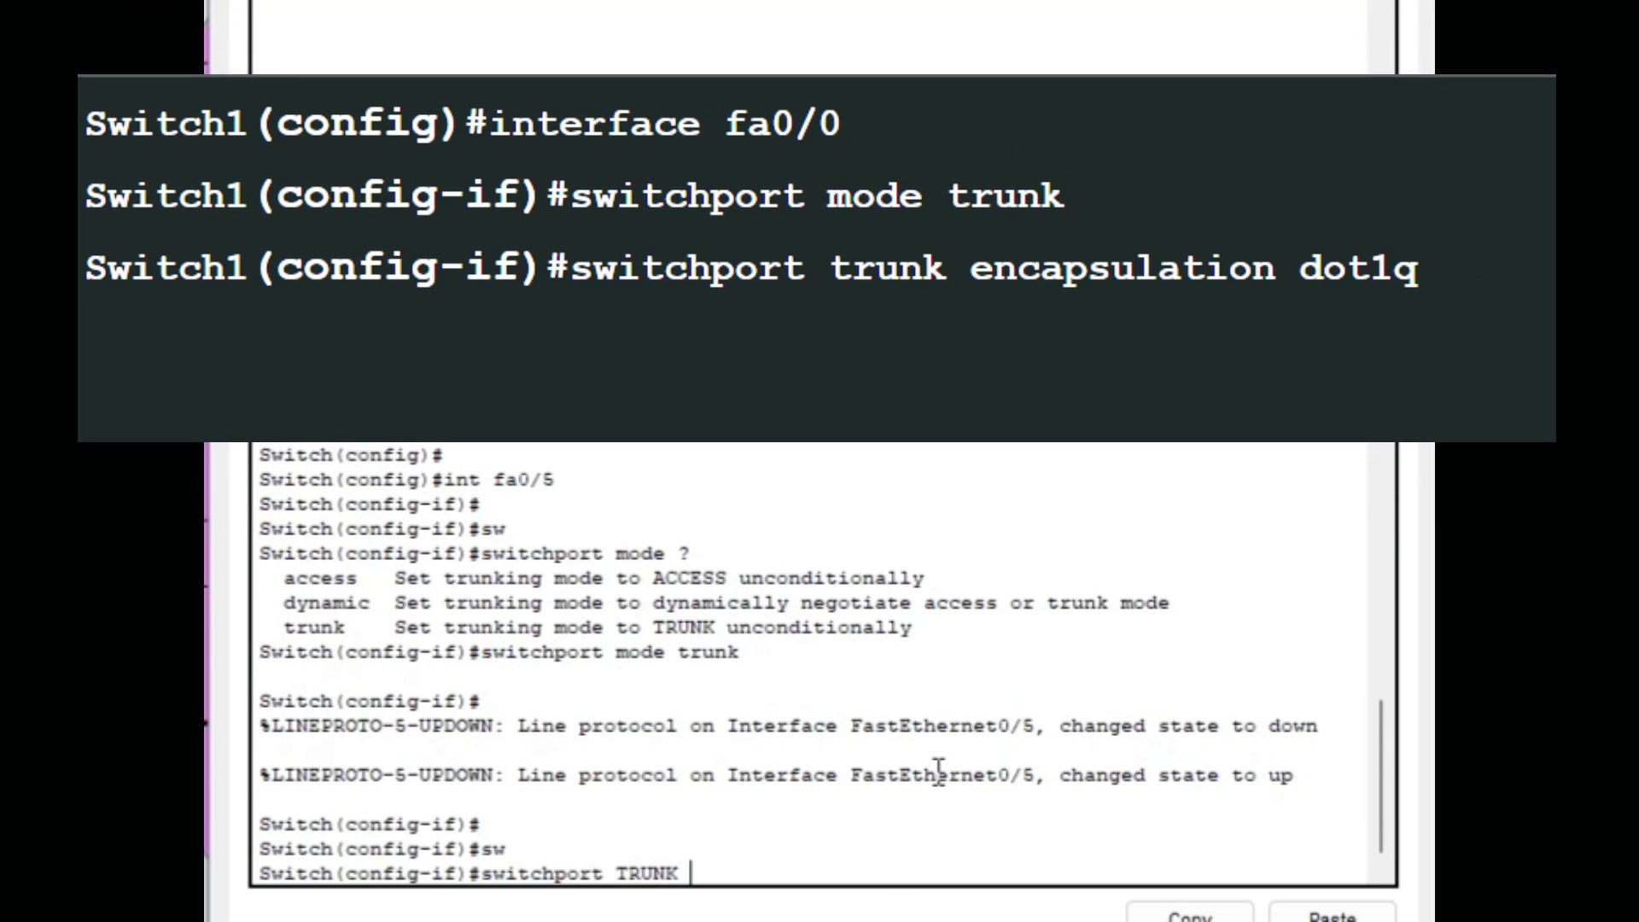
{"action": "key", "text": "BackSpace"}
{"action": "key", "text": "BackSpace"}
{"action": "key", "text": "BackSpace"}
{"action": "key", "text": "BackSpace"}
{"action": "key", "text": "BackSpace"}
{"action": "type", "text": "trunk ec"}
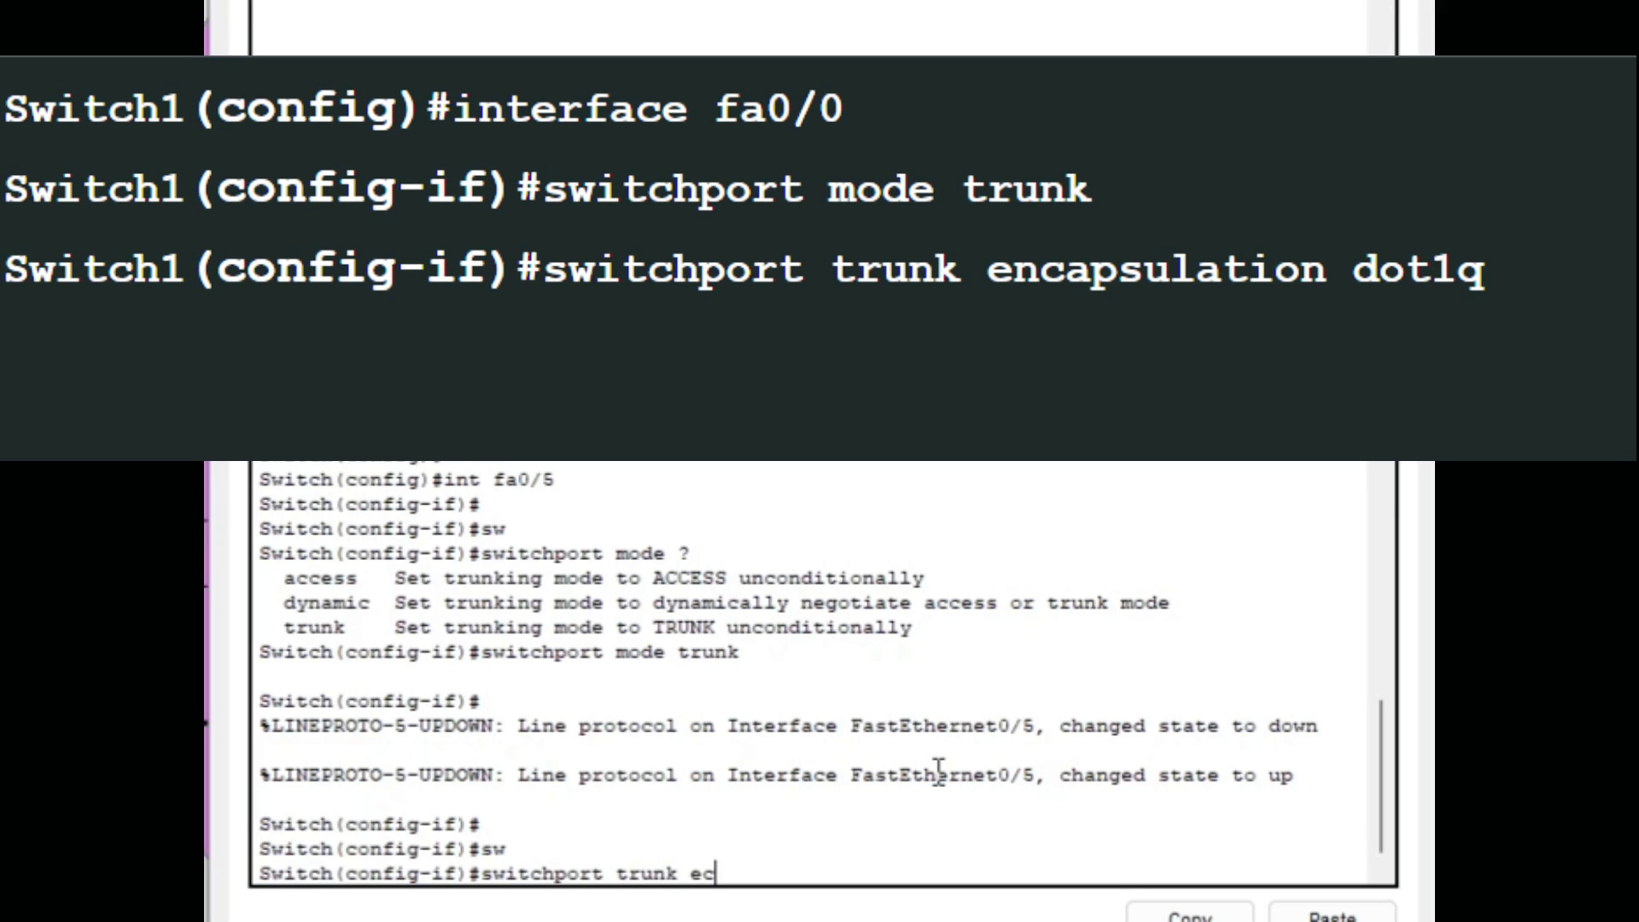
{"action": "key", "text": "BackSpace"}
{"action": "type", "text": "ncapsulation dot1q"}
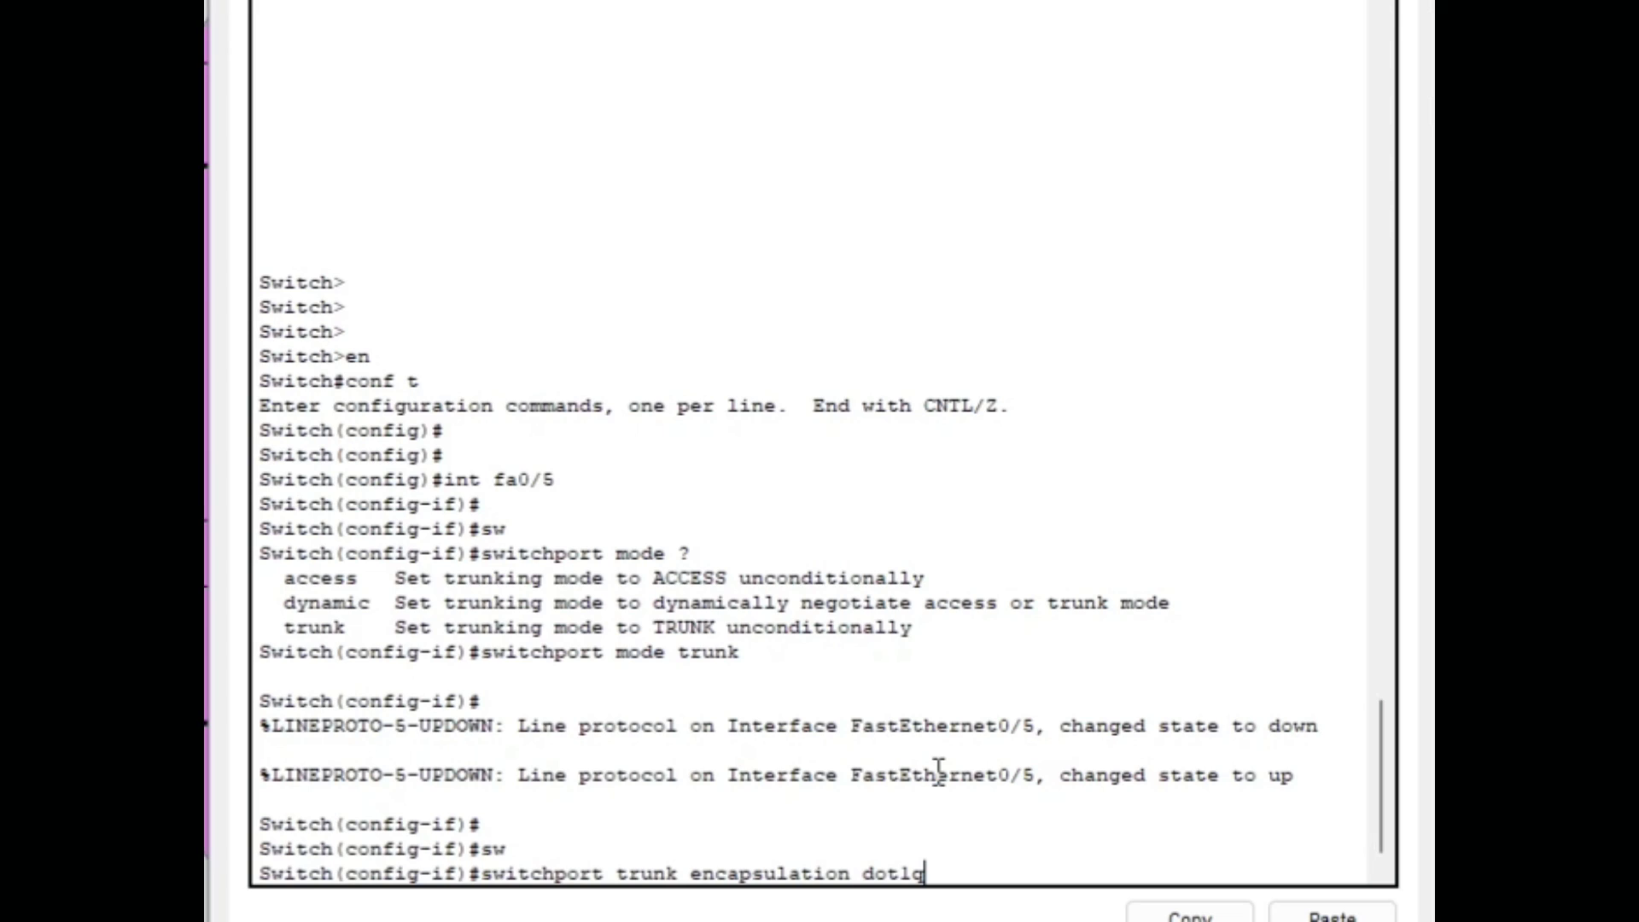
{"action": "key", "text": "BackSpace"}
{"action": "key", "text": "BackSpace"}
{"action": "key", "text": "BackSpace"}
{"action": "key", "text": "BackSpace"}
{"action": "key", "text": "BackSpace"}
{"action": "key", "text": "BackSpace"}
{"action": "key", "text": "BackSpace"}
{"action": "key", "text": "BackSpace"}
{"action": "key", "text": "BackSpace"}
{"action": "key", "text": "BackSpace"}
{"action": "key", "text": "BackSpace"}
{"action": "key", "text": "BackSpace"}
{"action": "key", "text": "BackSpace"}
{"action": "key", "text": "BackSpace"}
{"action": "key", "text": "BackSpace"}
{"action": "key", "text": "BackSpace"}
{"action": "key", "text": "BackSpace"}
{"action": "key", "text": "BackSpace"}
{"action": "key", "text": "BackSpace"}
{"action": "key", "text": "BackSpace"}
{"action": "key", "text": "BackSpace"}
{"action": "key", "text": "BackSpace"}
{"action": "key", "text": "BackSpace"}
{"action": "key", "text": "BackSpace"}
{"action": "key", "text": "Return"}
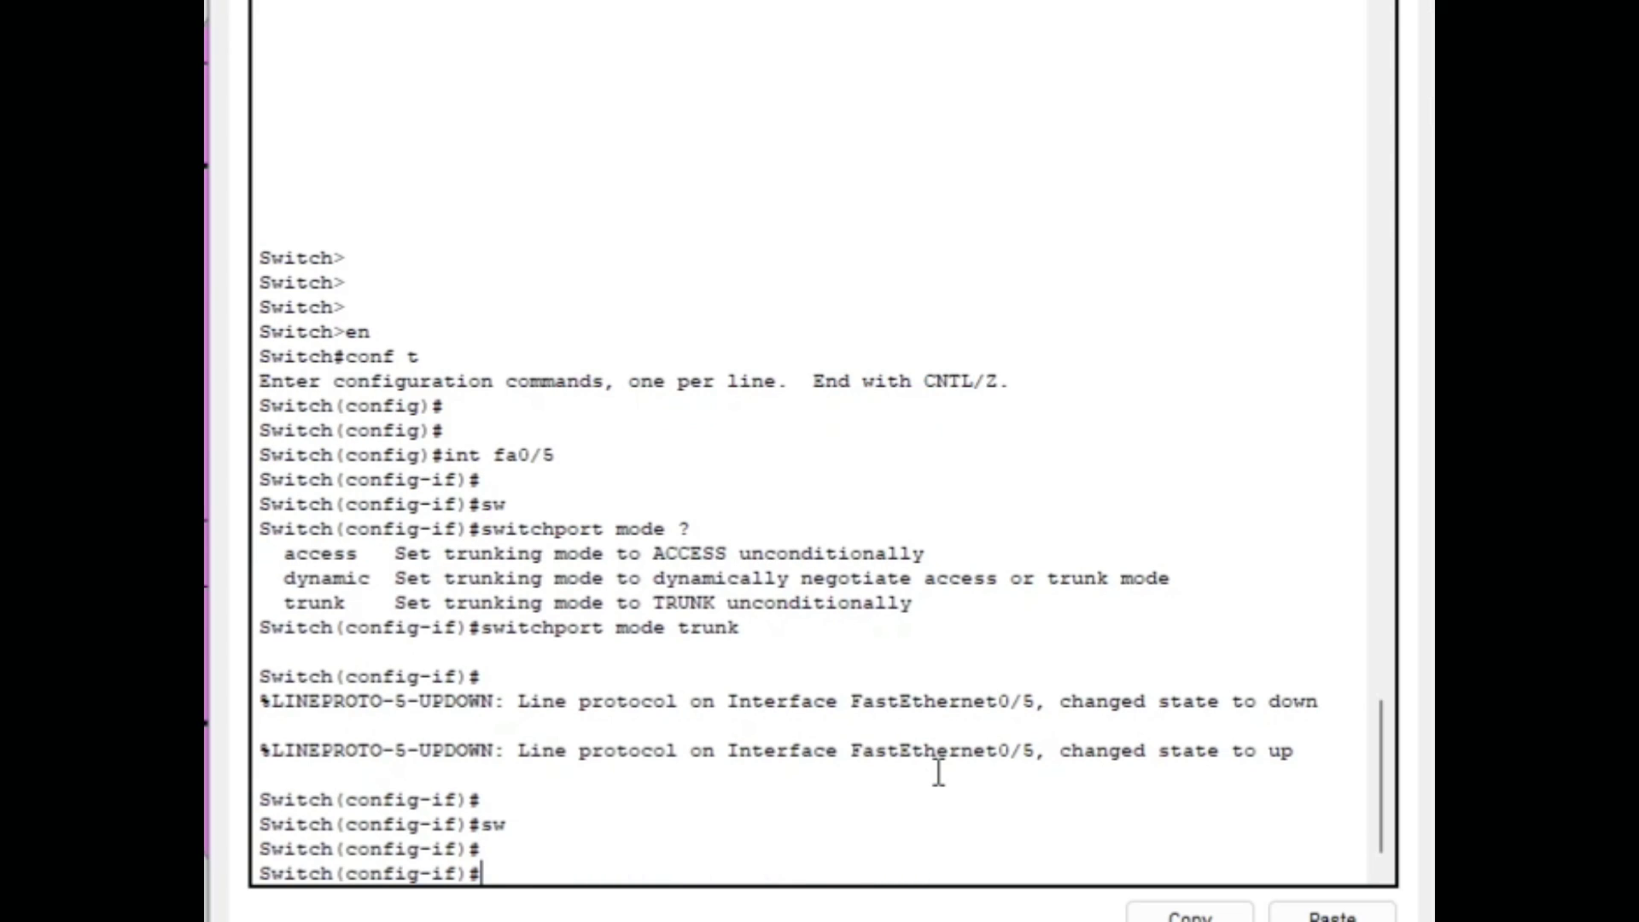
{"action": "key", "text": "Return"}
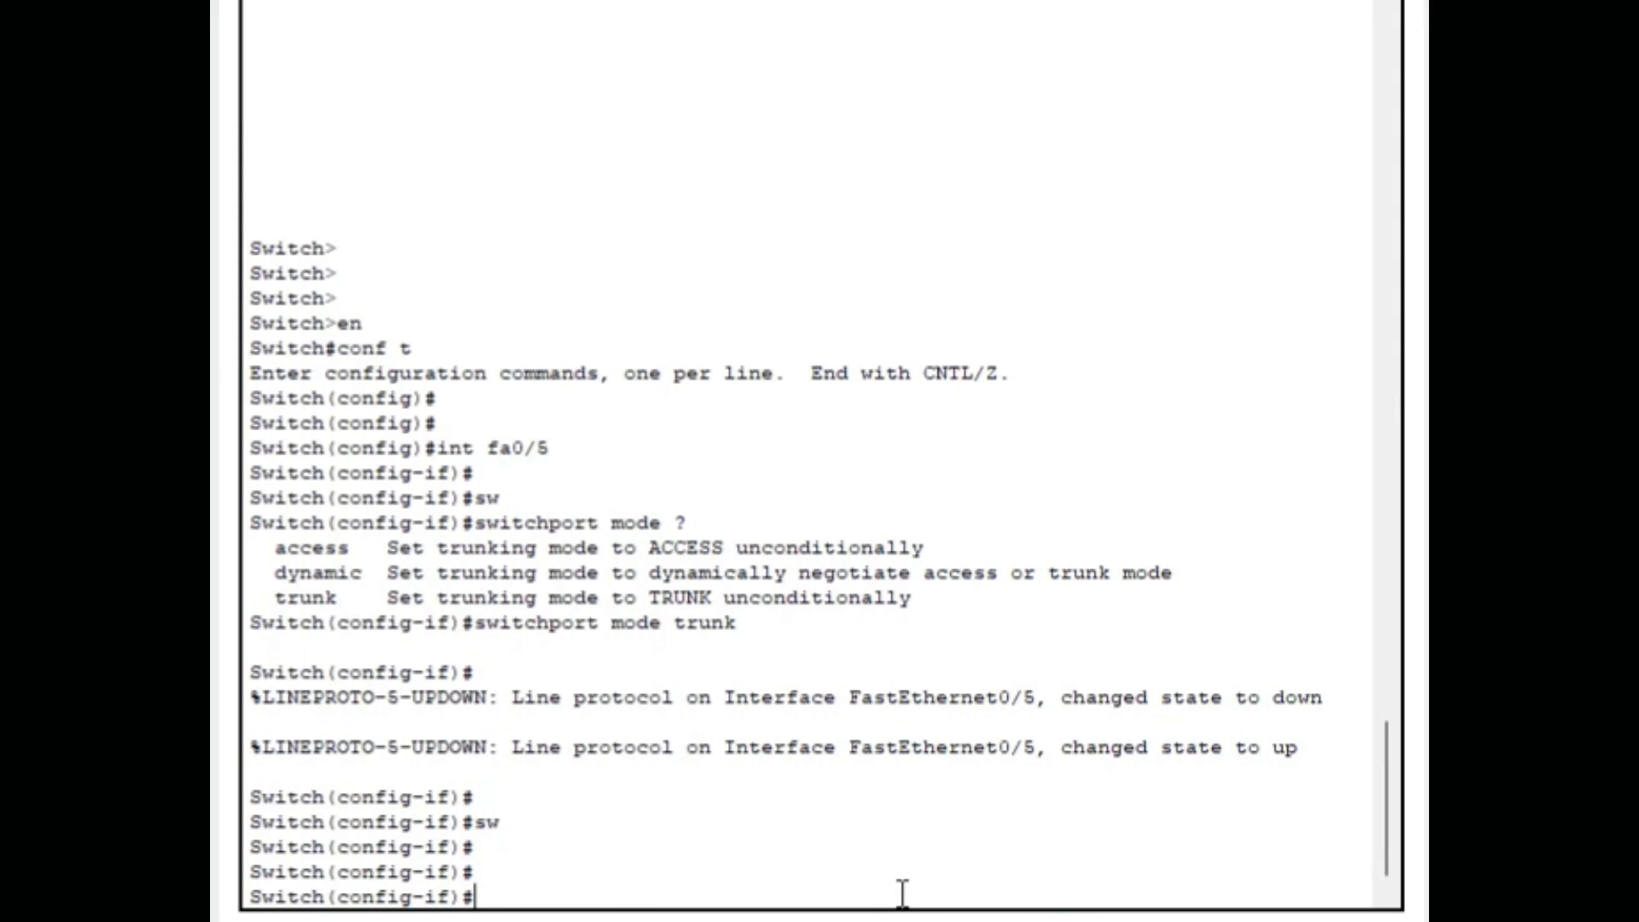
Step: Display the trunk interfaces on Switch1 from configuration mode and examine the encapsulation listed for Fa0/5
{"action": "type", "text": "do sh i"}
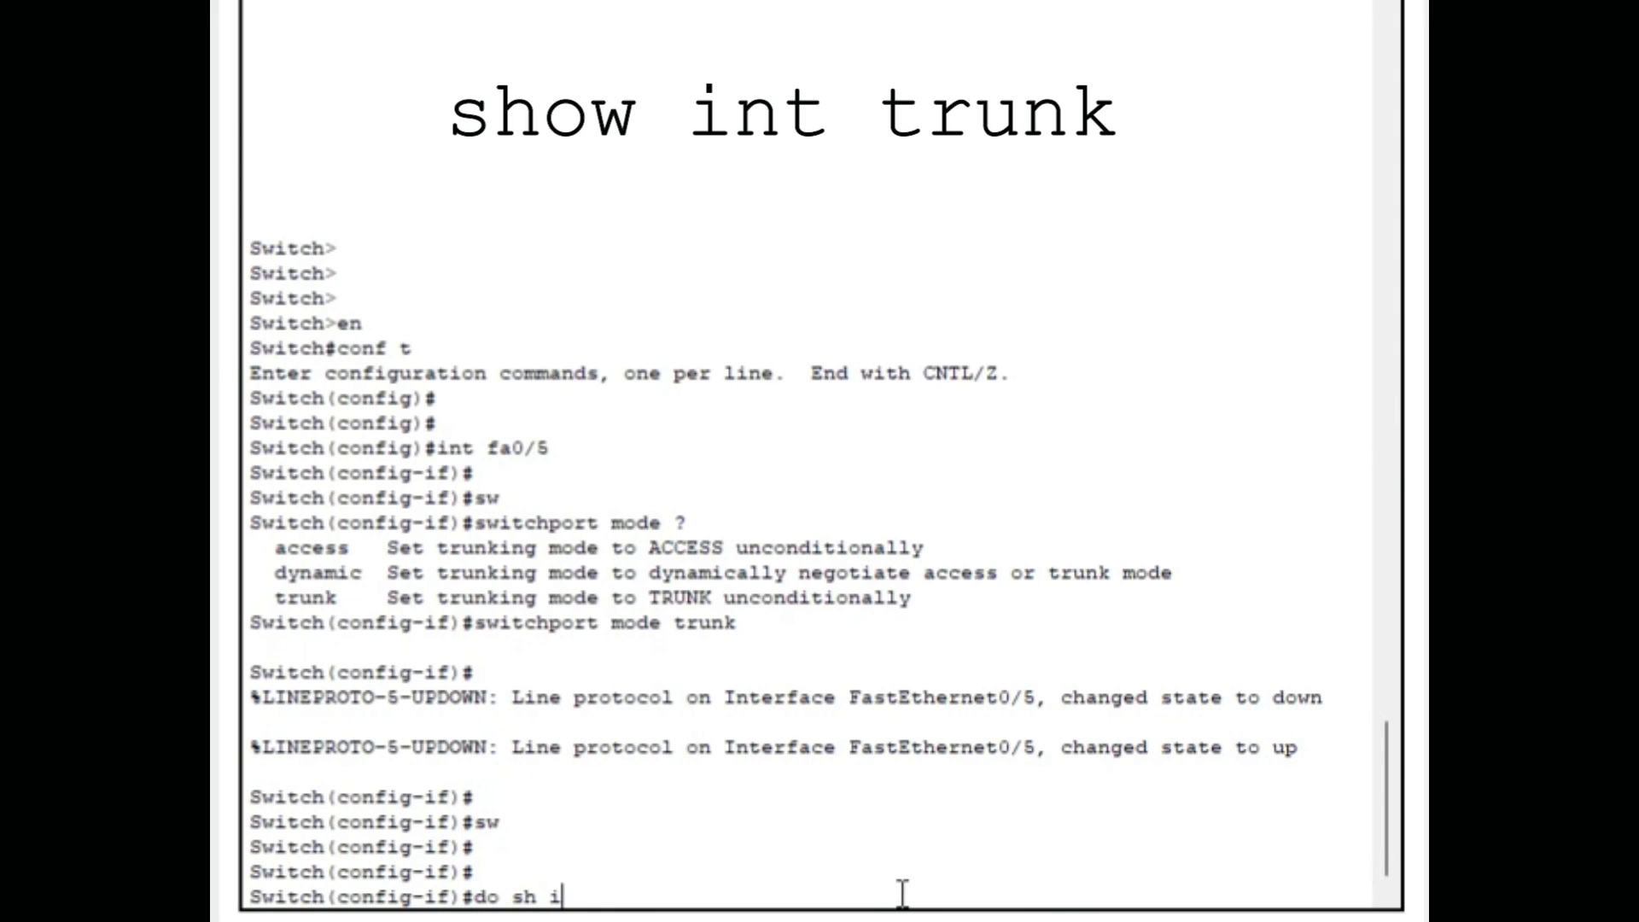
{"action": "type", "text": "nt trunk"}
{"action": "key", "text": "Return"}
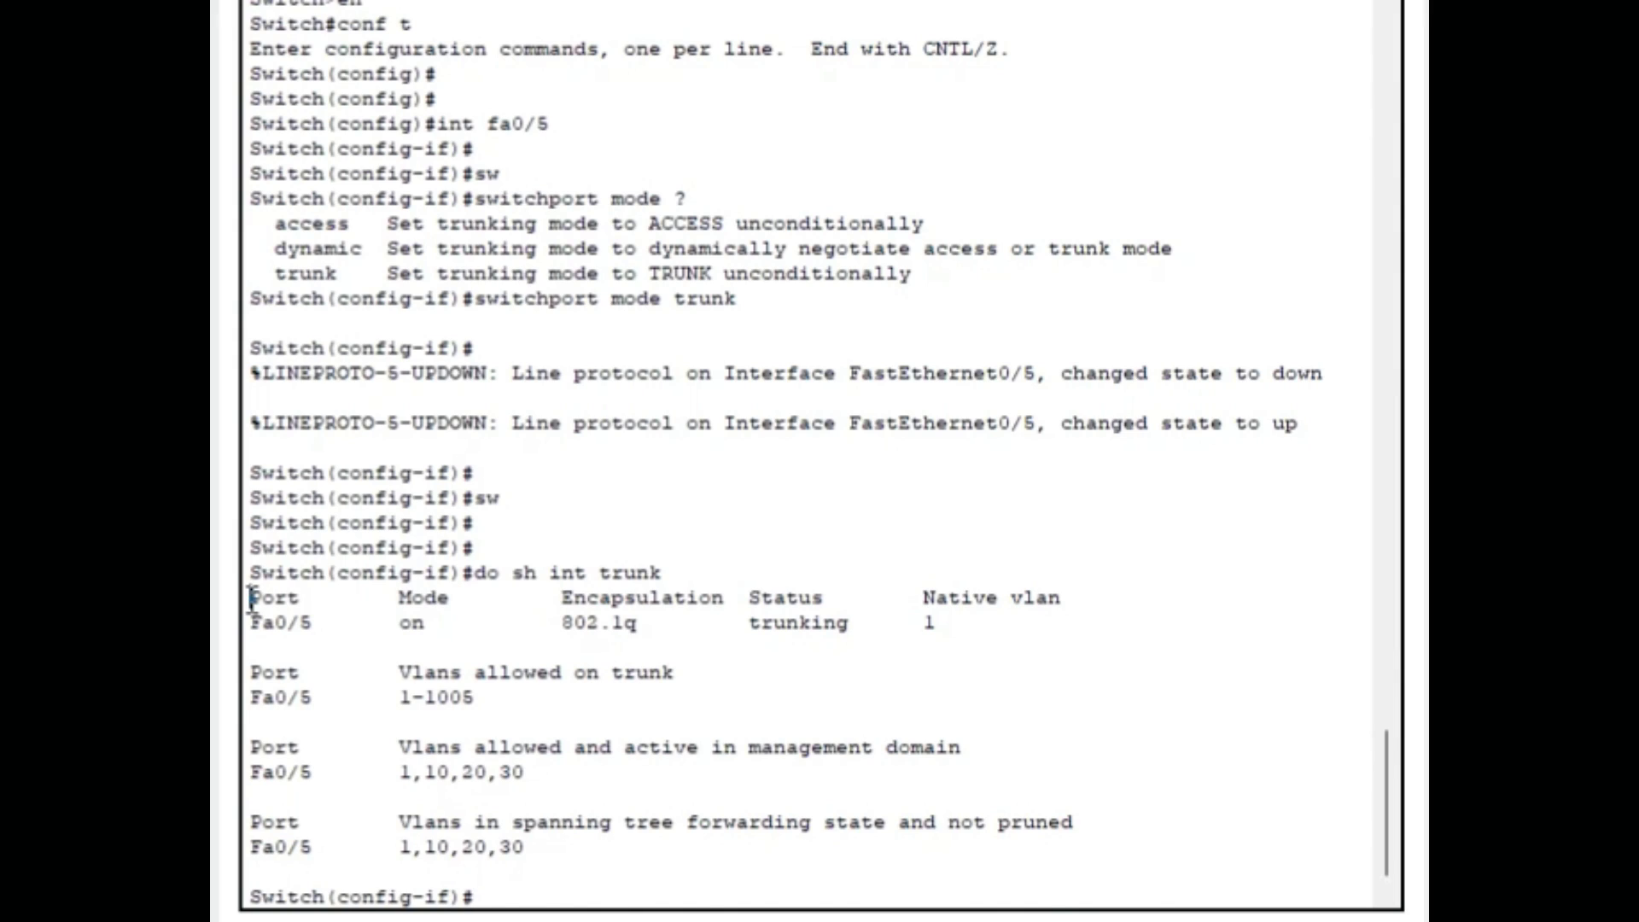
{"action": "left_click_drag", "start_coordinate": [250, 601], "coordinate": [1109, 847]}
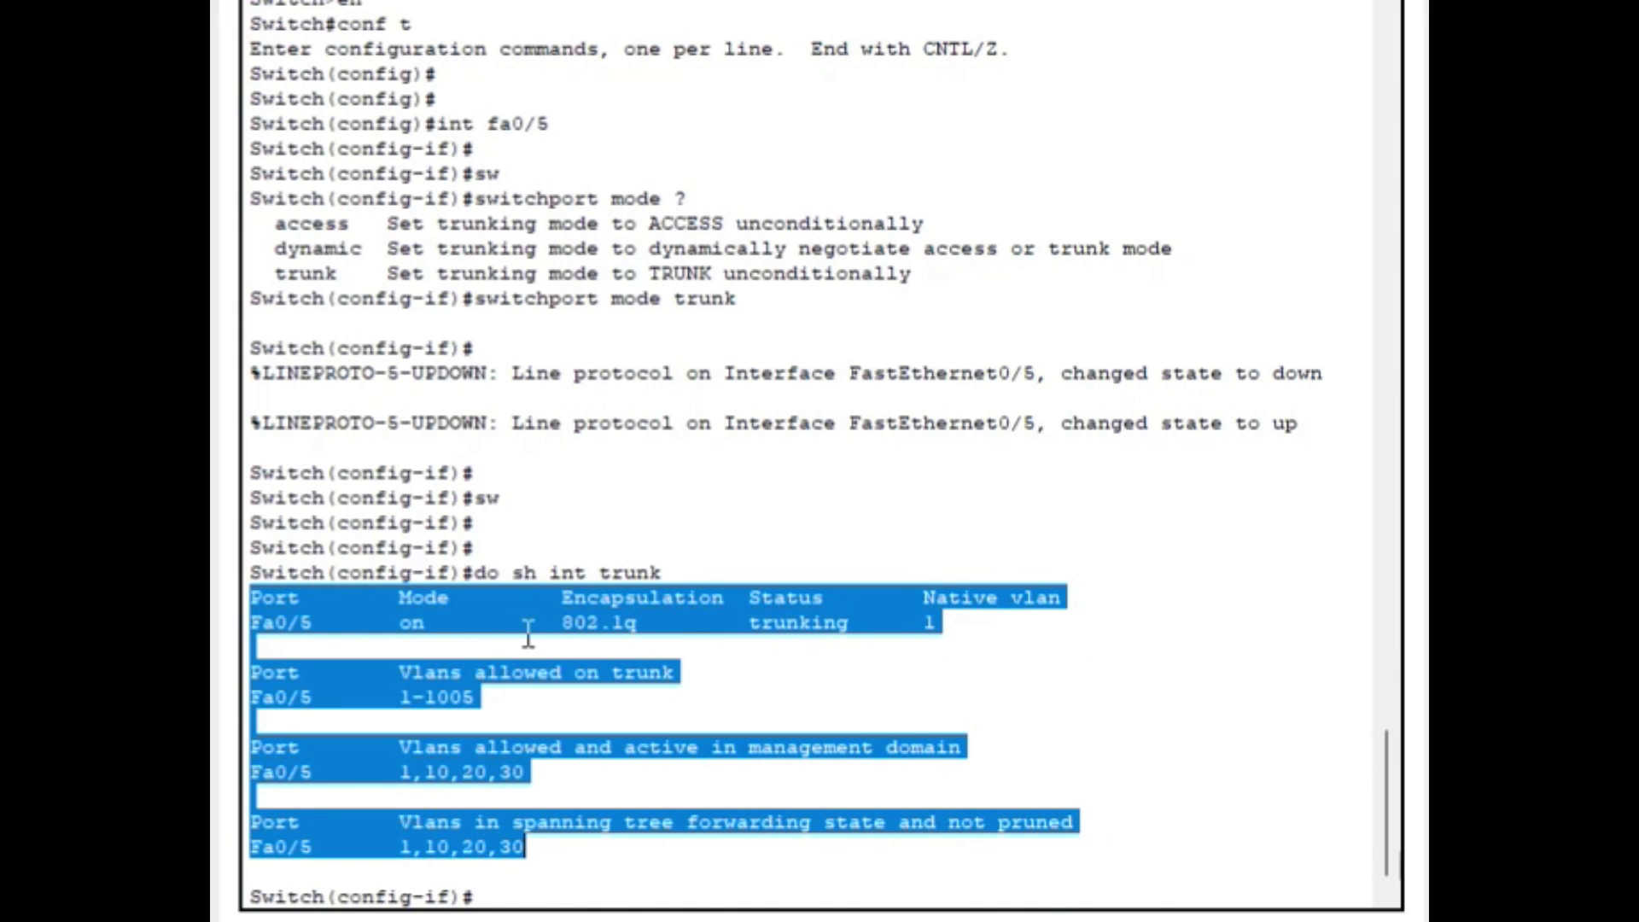
{"action": "left_click", "coordinate": [525, 628]}
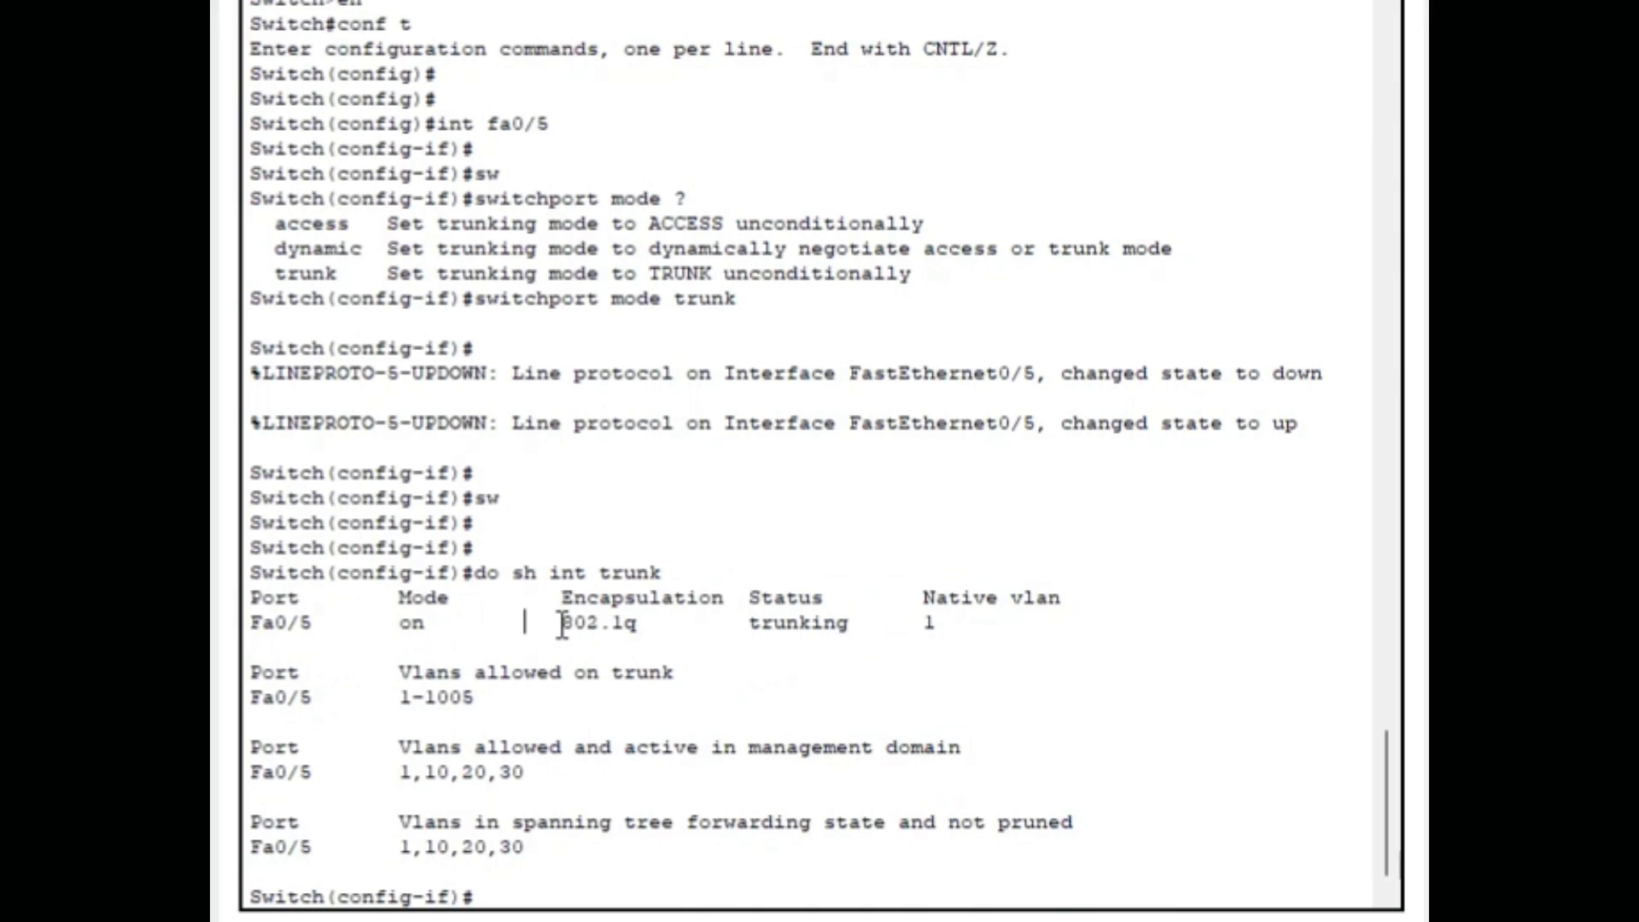
{"action": "left_click_drag", "start_coordinate": [562, 625], "coordinate": [663, 630]}
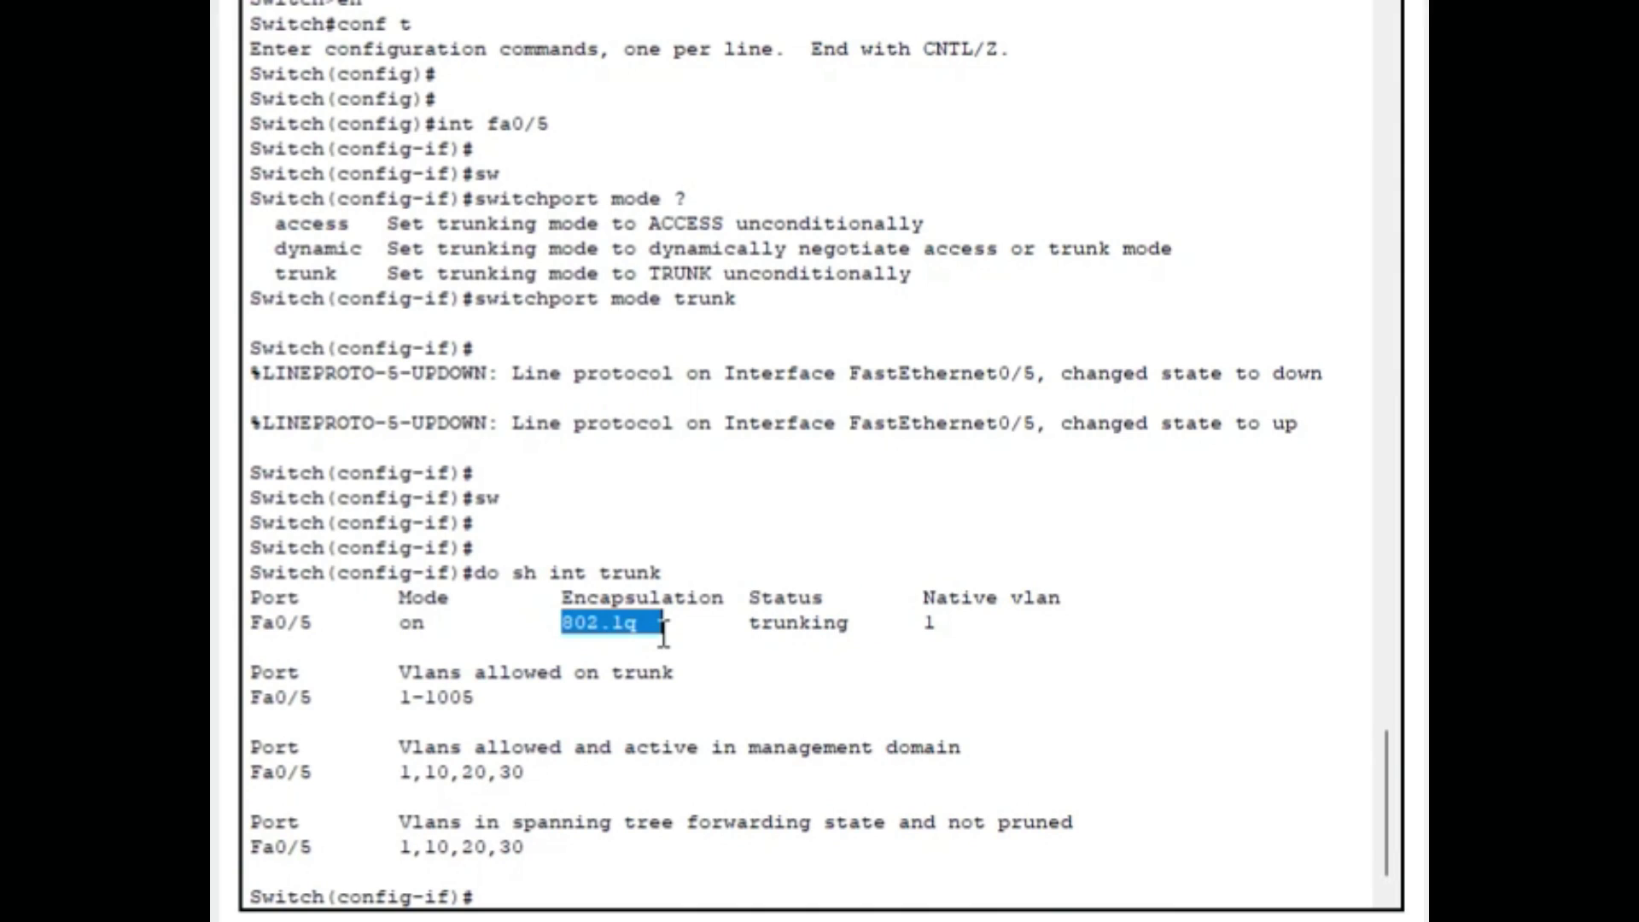
{"action": "left_click", "coordinate": [722, 630]}
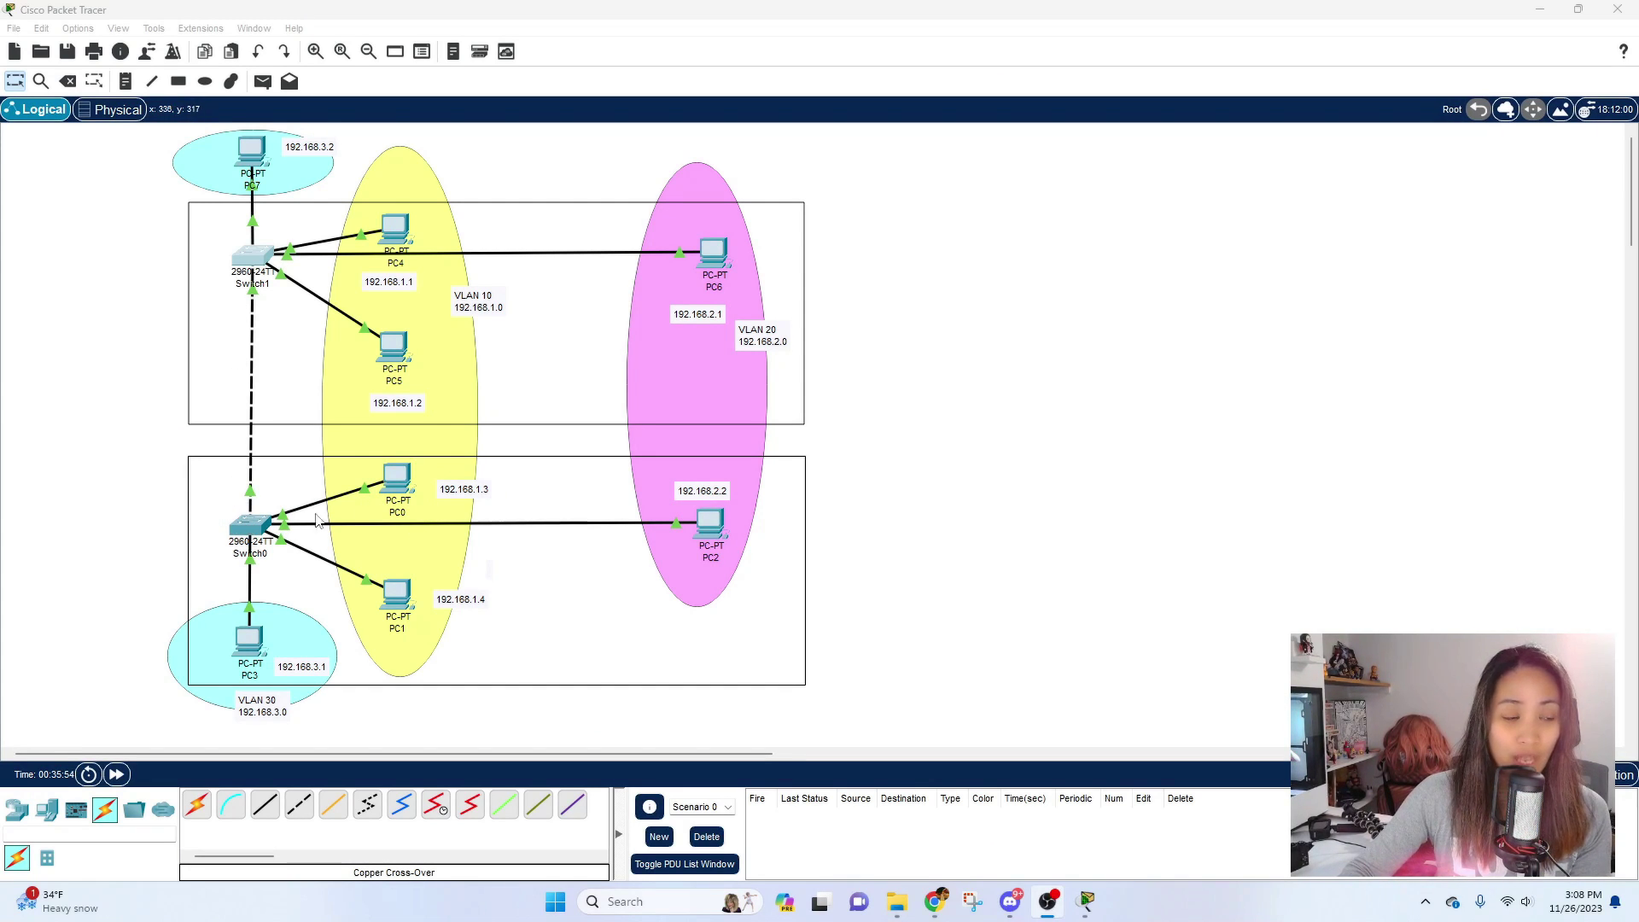
Step: Open Switch0's command line and enter interface configuration for Fa0/5 from global configuration mode
{"action": "left_click", "coordinate": [250, 525]}
{"action": "left_click_drag", "start_coordinate": [730, 201], "coordinate": [969, 100]}
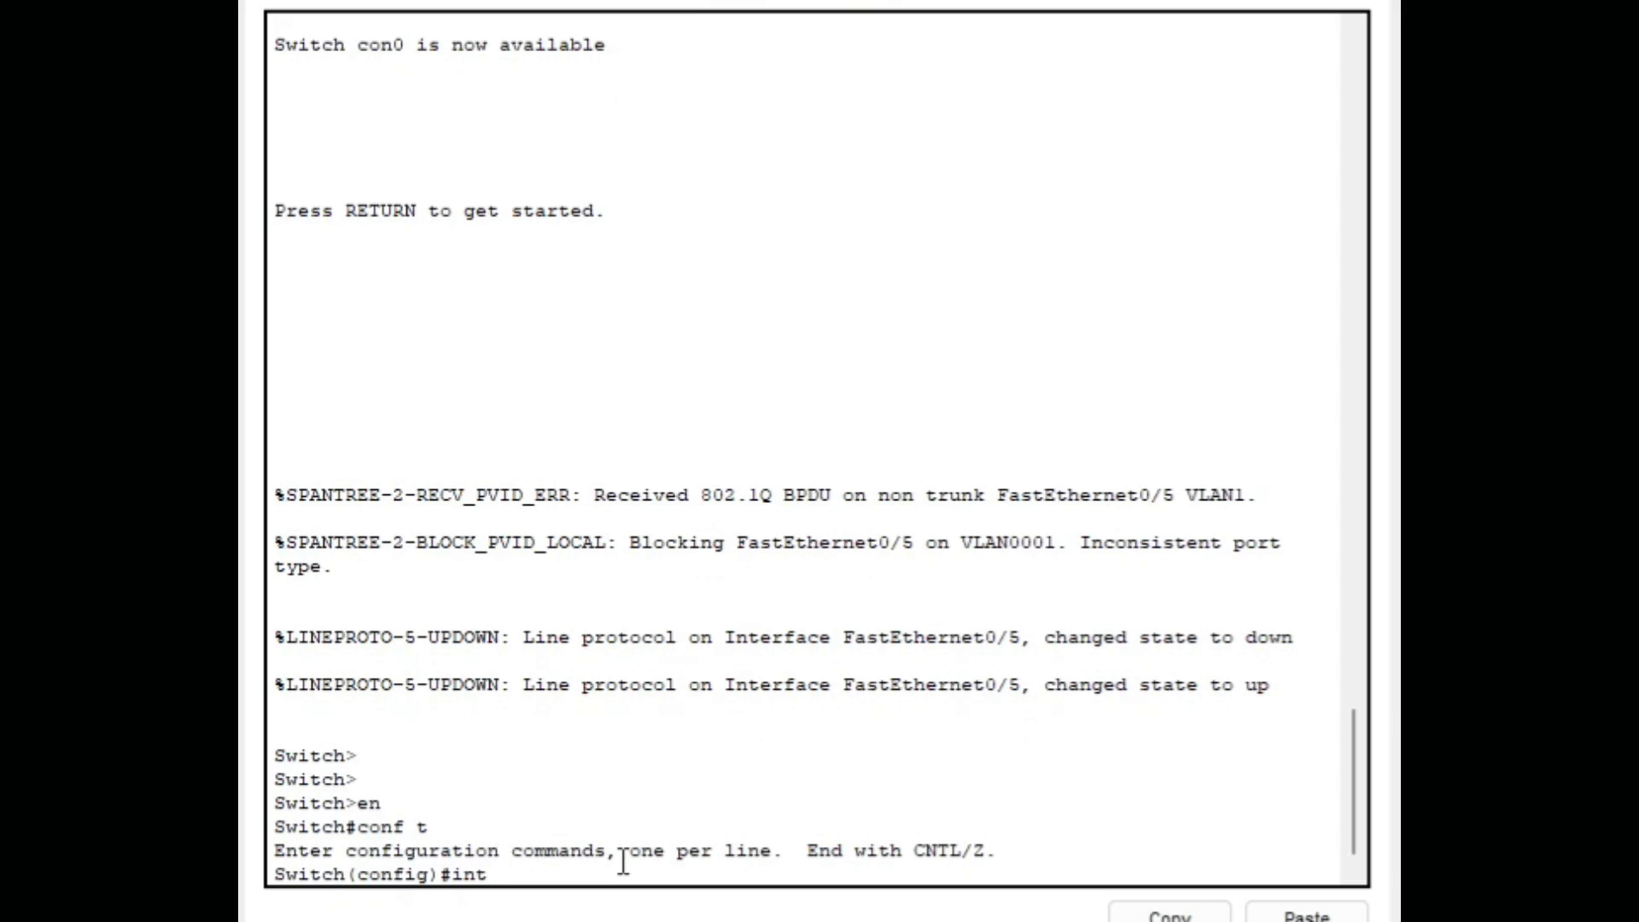
{"action": "type", "text": "fa0"}
{"action": "key", "text": "Return"}
{"action": "key", "text": "Return"}
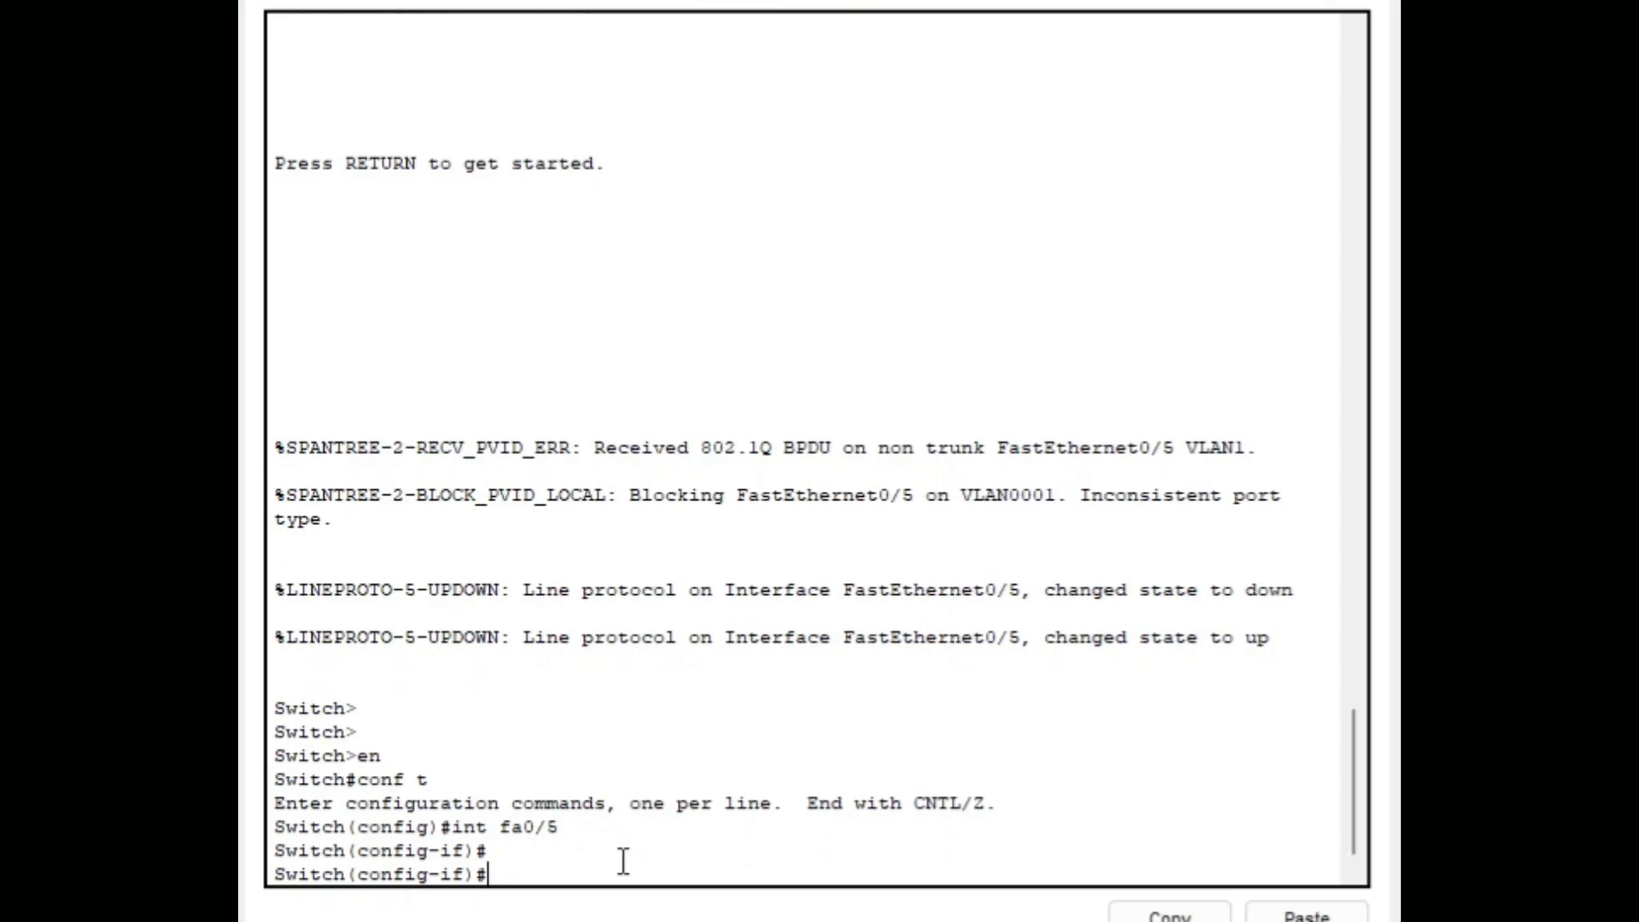
Step: Set interface Fa0/5 on Switch0 to trunk mode with the switchport mode trunk command
{"action": "type", "text": "sw"}
{"action": "key", "text": "Tab"}
{"action": "type", "text": "mode tryu"}
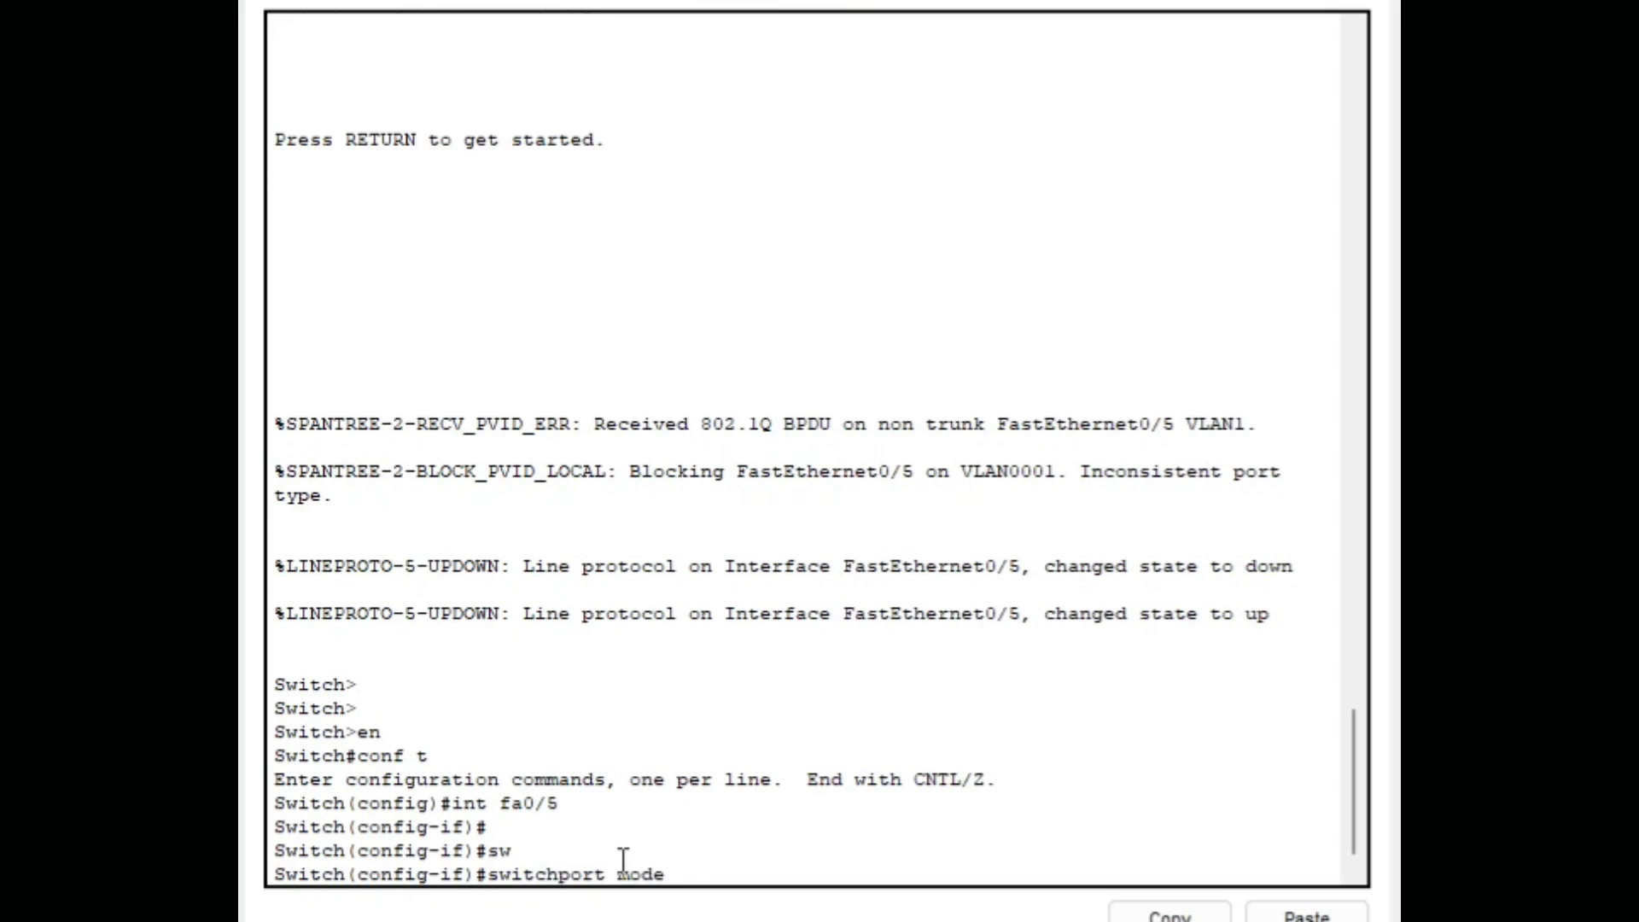
{"action": "key", "text": "BackSpace"}
{"action": "key", "text": "BackSpace"}
{"action": "type", "text": "unk"}
{"action": "key", "text": "Return"}
{"action": "key", "text": "Return"}
{"action": "key", "text": "Return"}
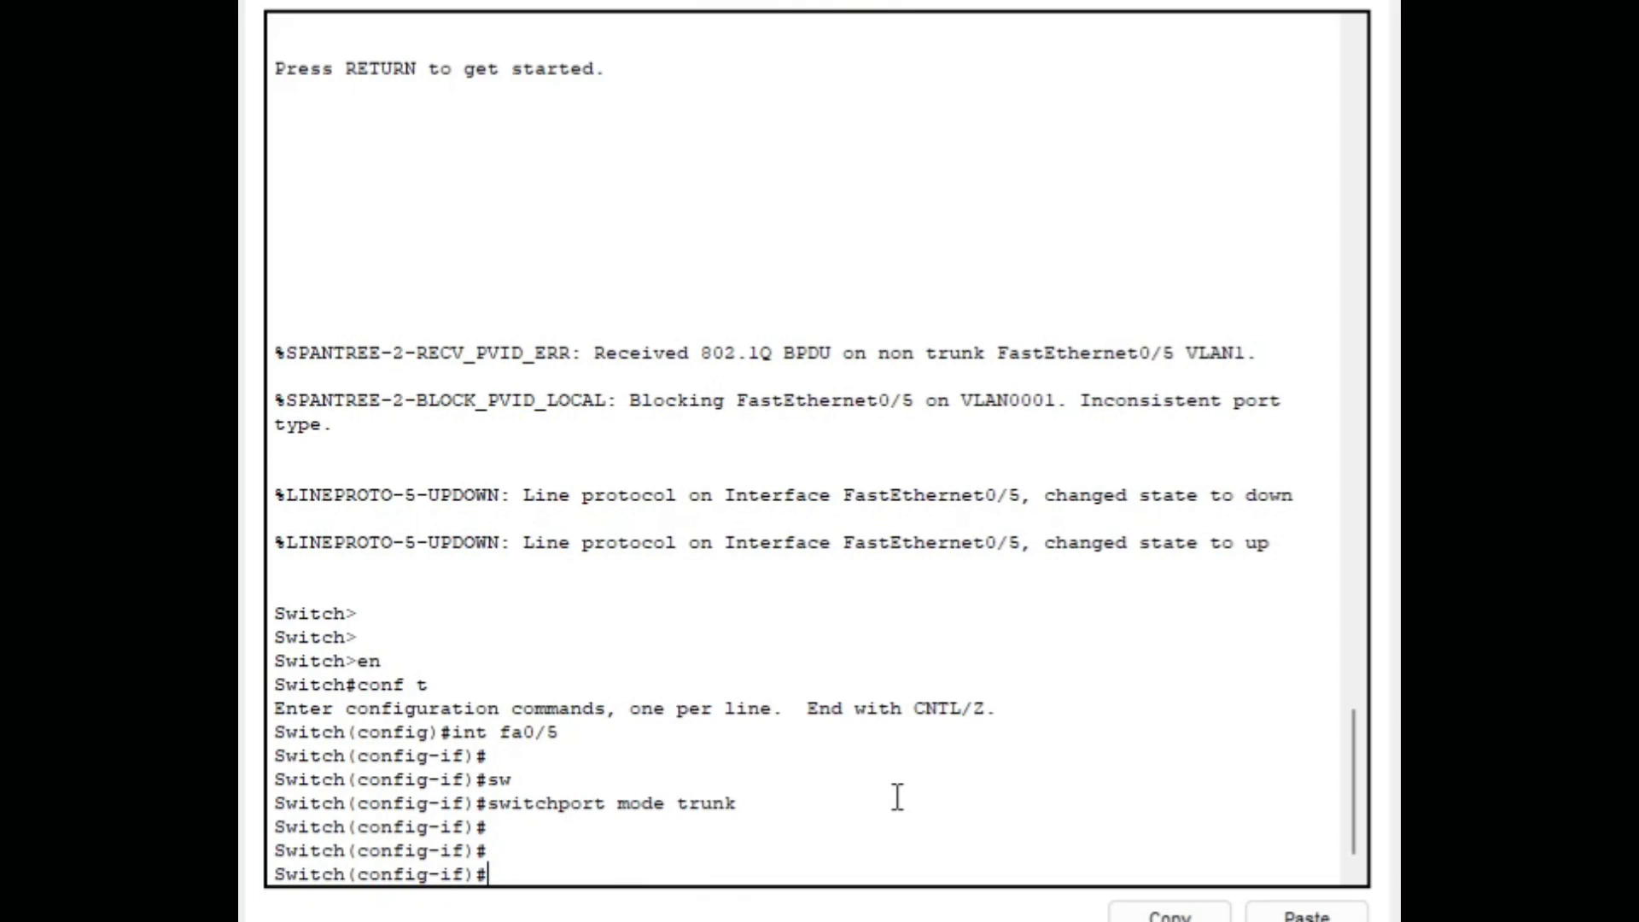
Step: Display Switch0's trunk interfaces from configuration mode and examine the VLANs listed for Fa0/5
{"action": "type", "text": "do sh int trunk"}
{"action": "key", "text": "Return"}
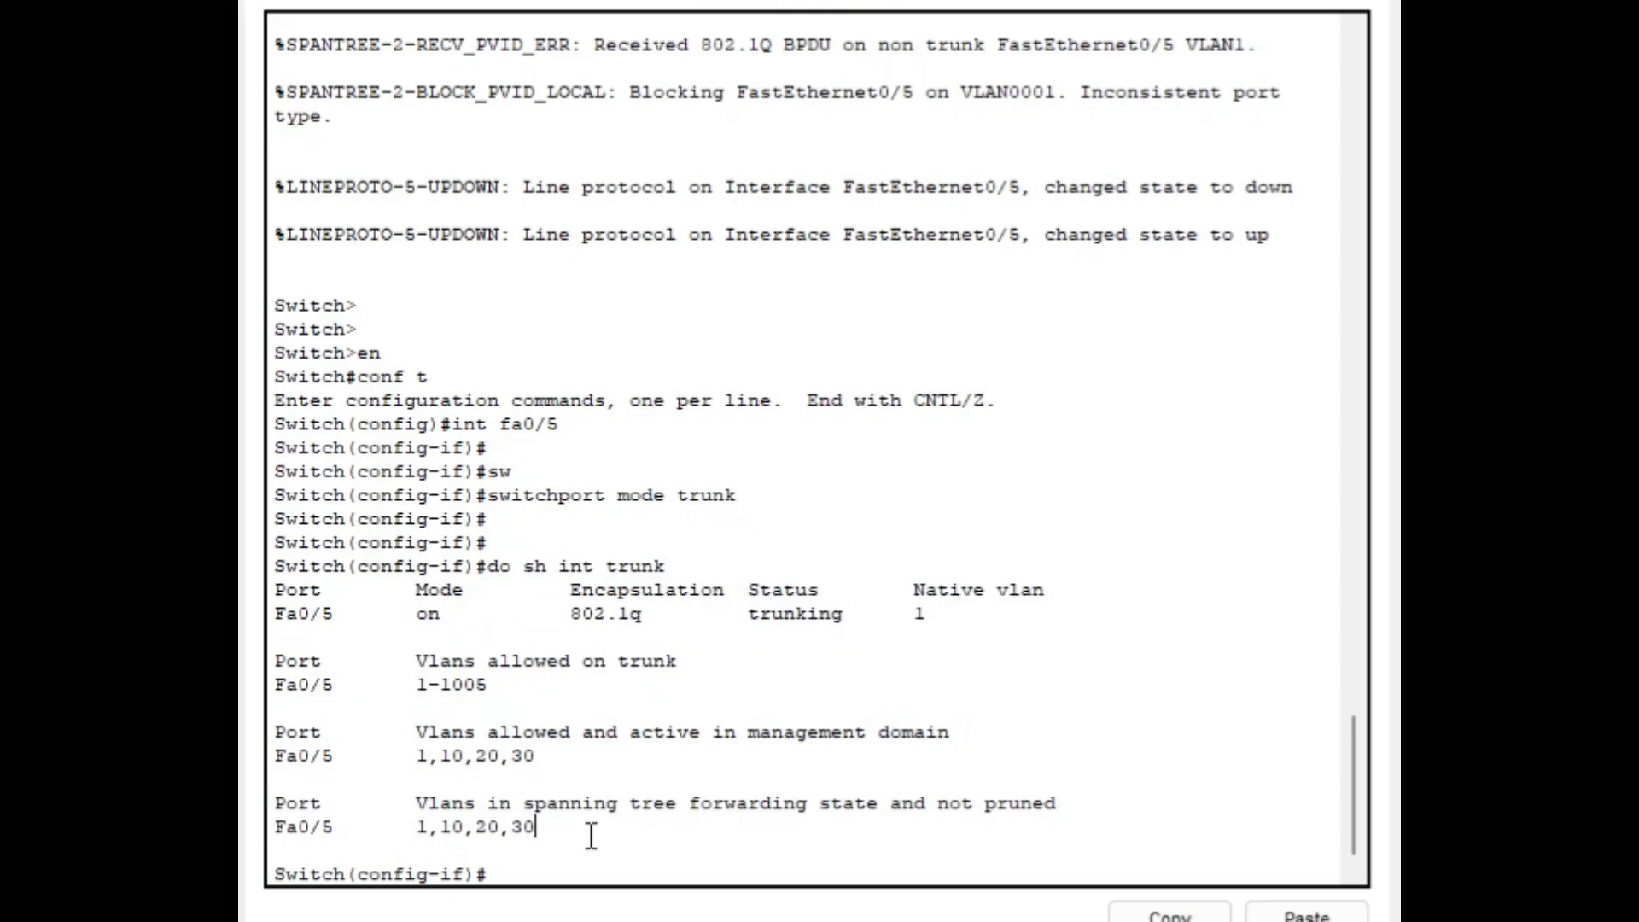
{"action": "left_click_drag", "start_coordinate": [536, 826], "coordinate": [668, 566]}
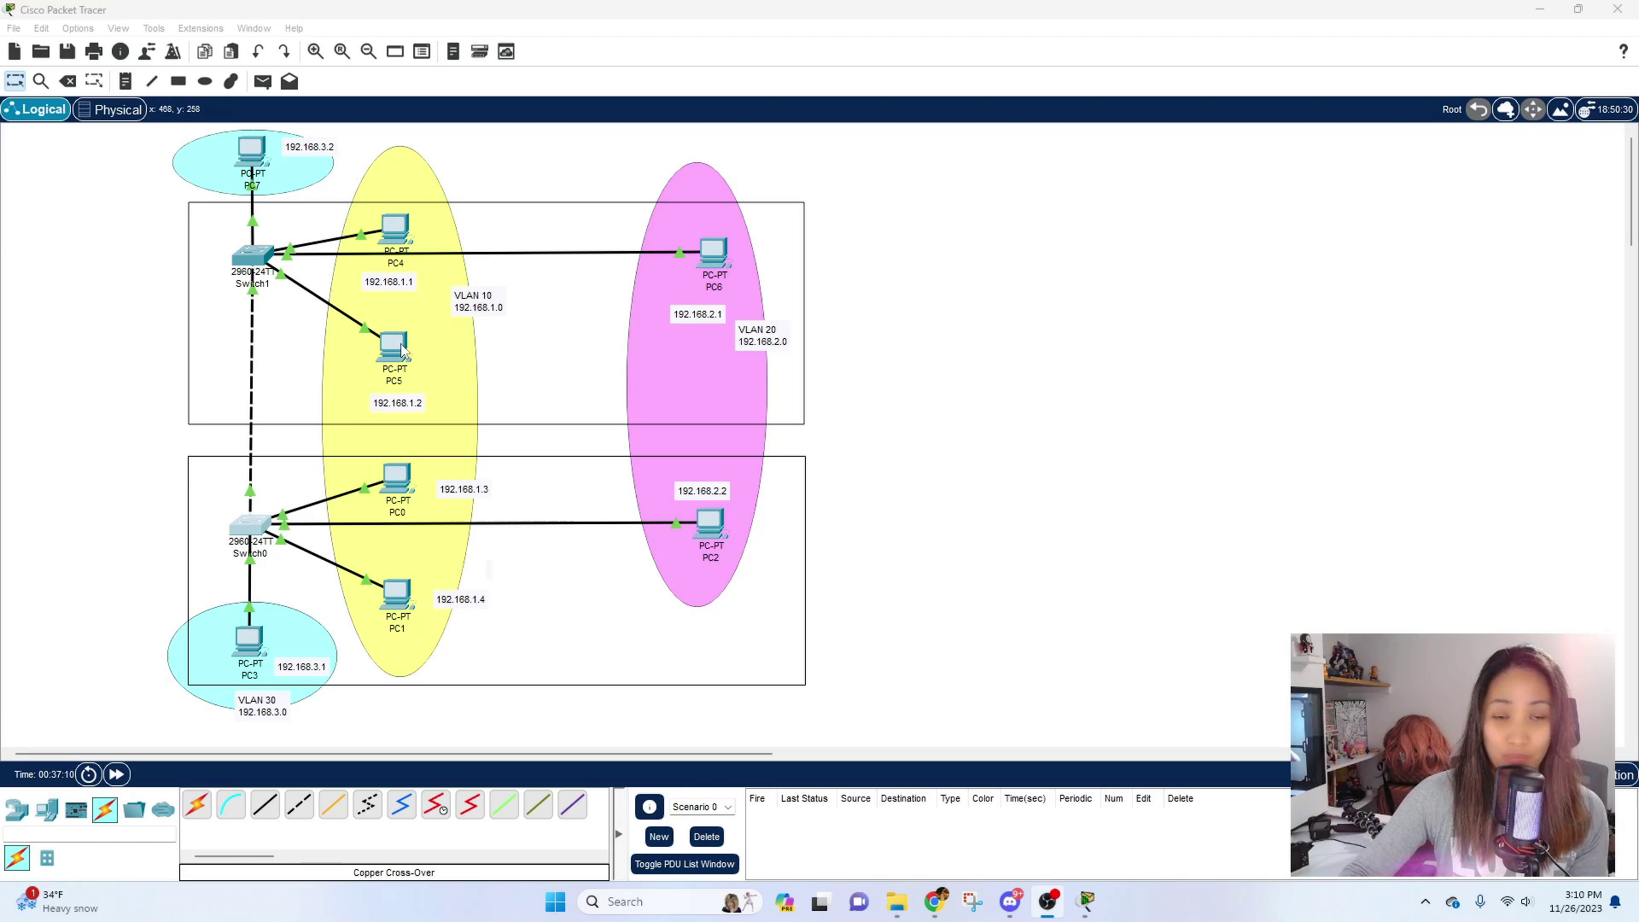
Step: Ping PC0 at 192.168.1.3 from PC4's command prompt to test VLAN 10 connectivity over the trunk
{"action": "left_click", "coordinate": [397, 229]}
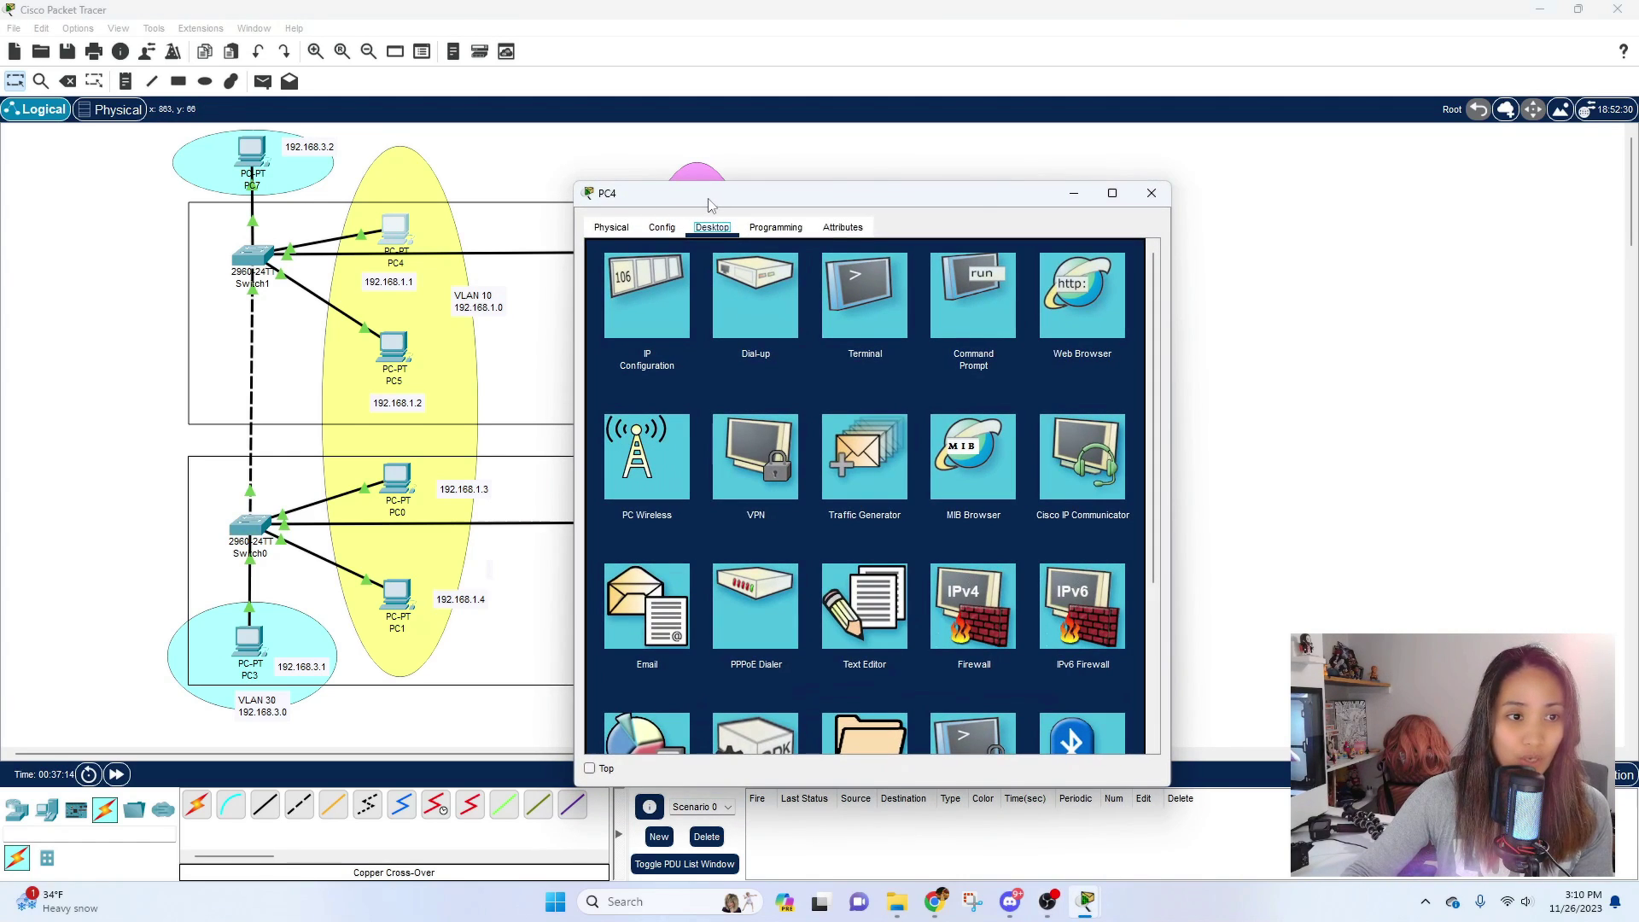
{"action": "left_click_drag", "start_coordinate": [700, 179], "coordinate": [741, 93]}
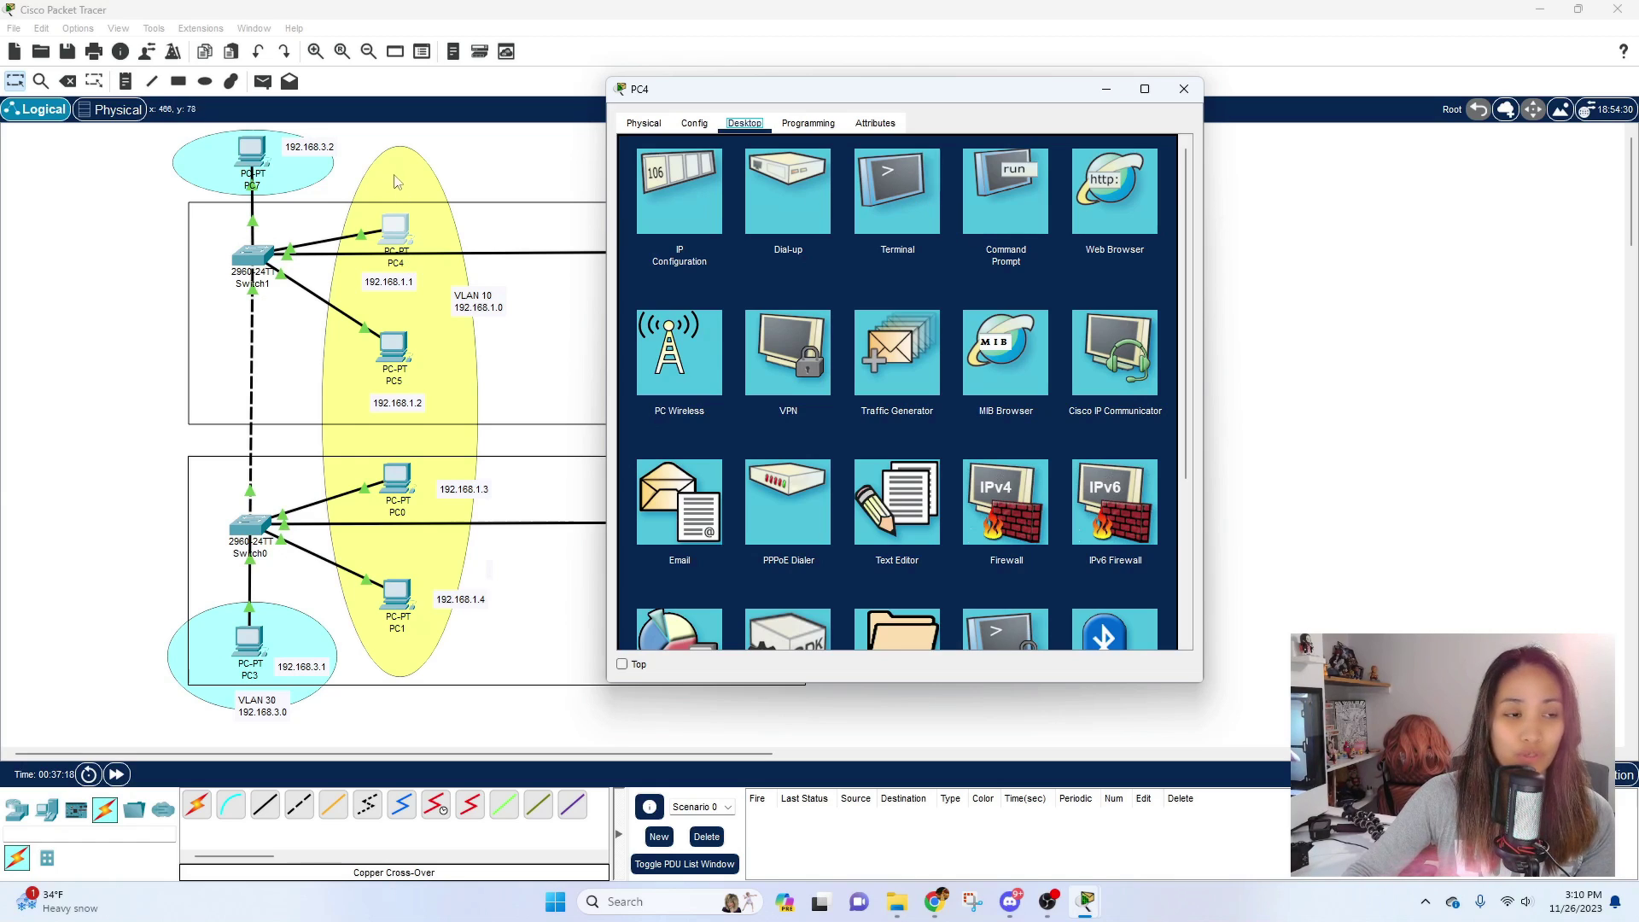
{"action": "left_click", "coordinate": [1016, 192]}
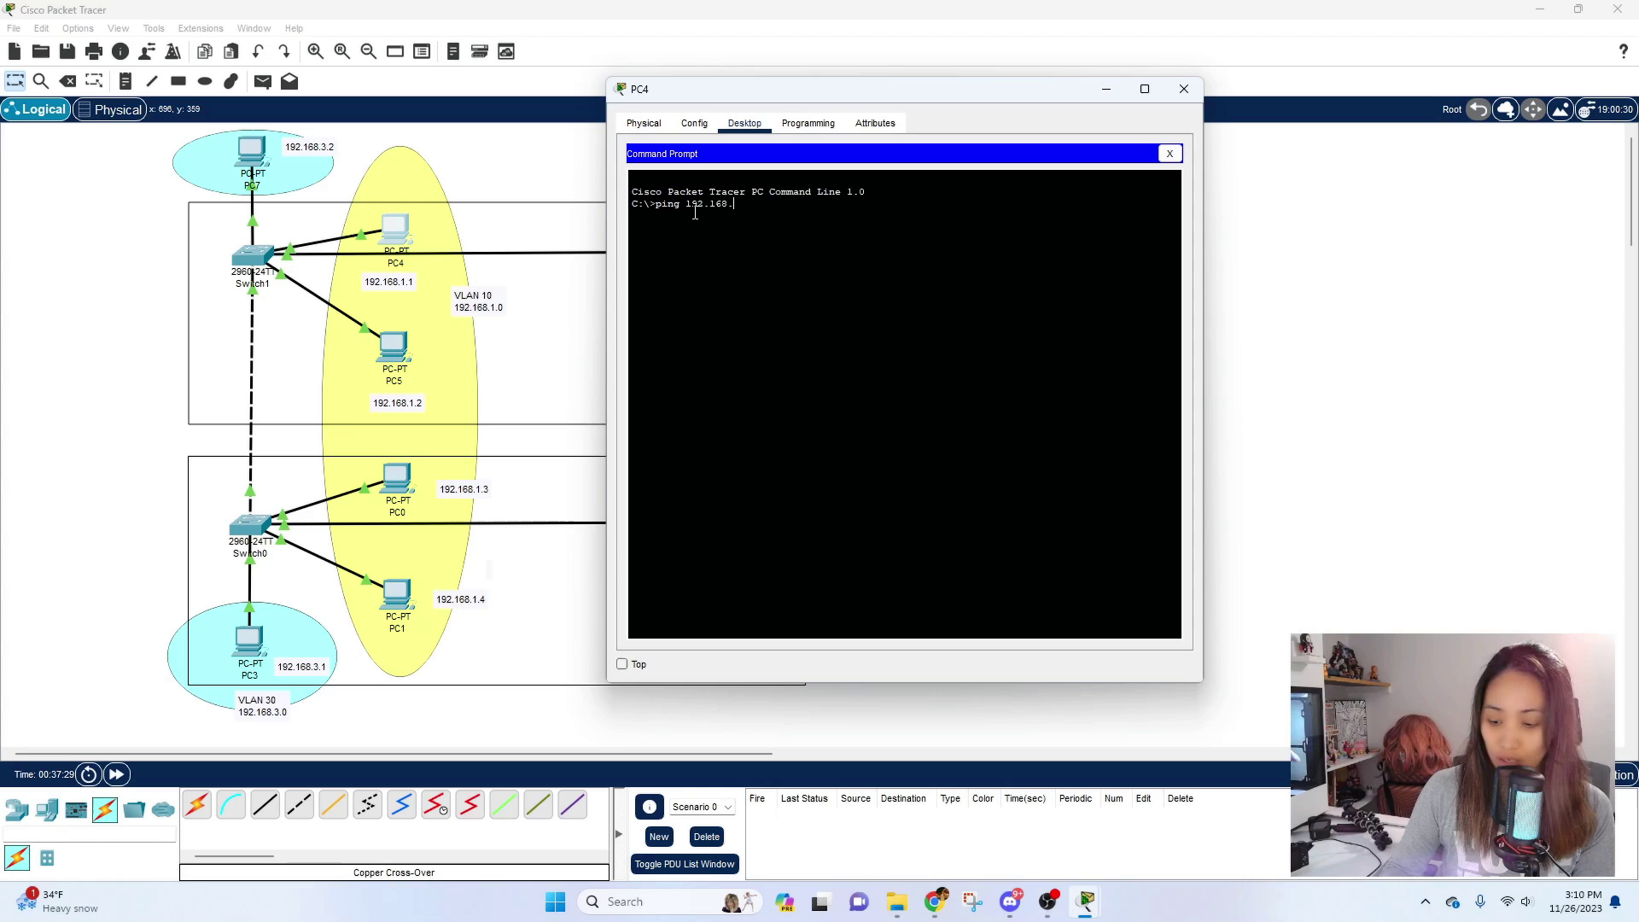
{"action": "key", "text": "Return"}
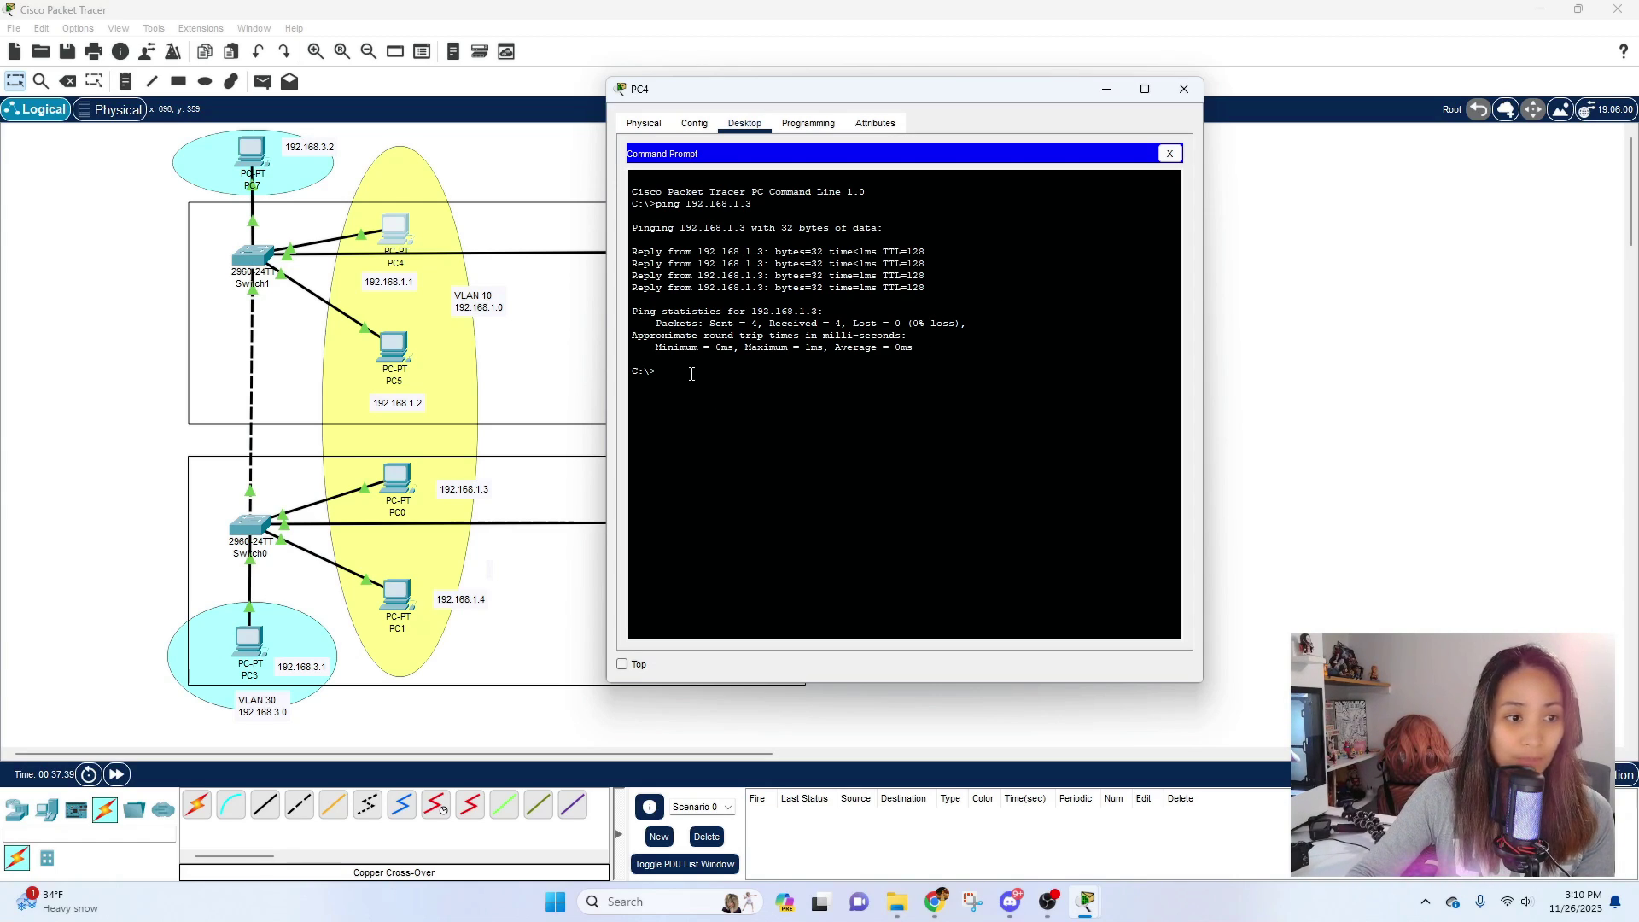
Step: Ping PC6 at 192.168.2.1 from PC4 to test connectivity between VLAN 10 and VLAN 20, and interrupt the ping
{"action": "left_click_drag", "start_coordinate": [971, 89], "coordinate": [1057, 66]}
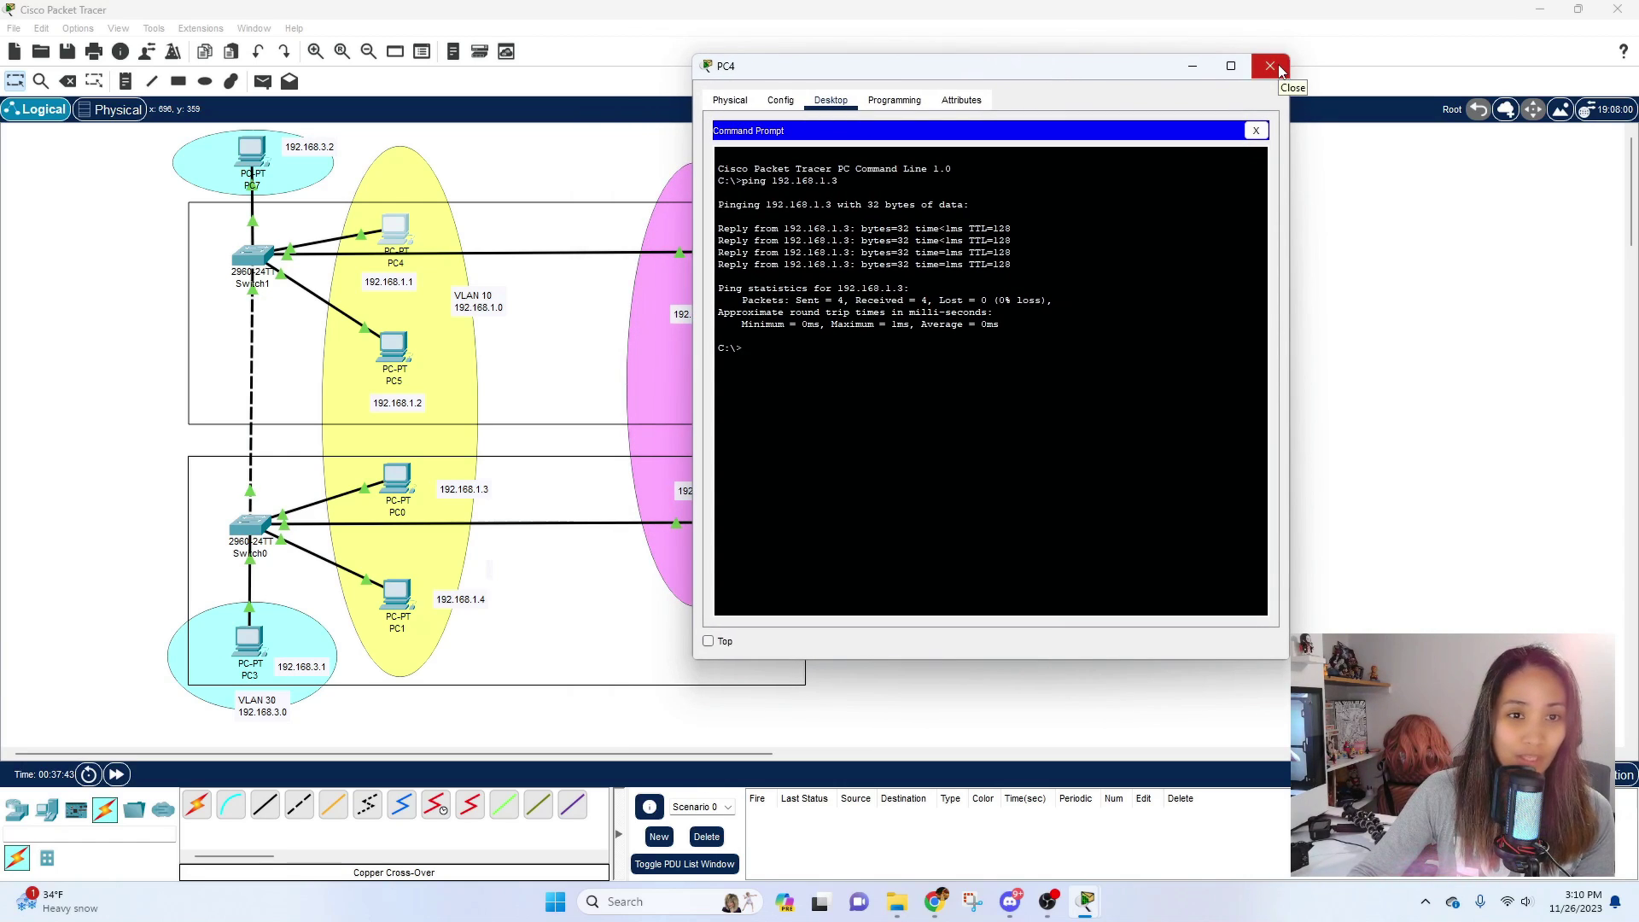
{"action": "left_click", "coordinate": [1270, 66]}
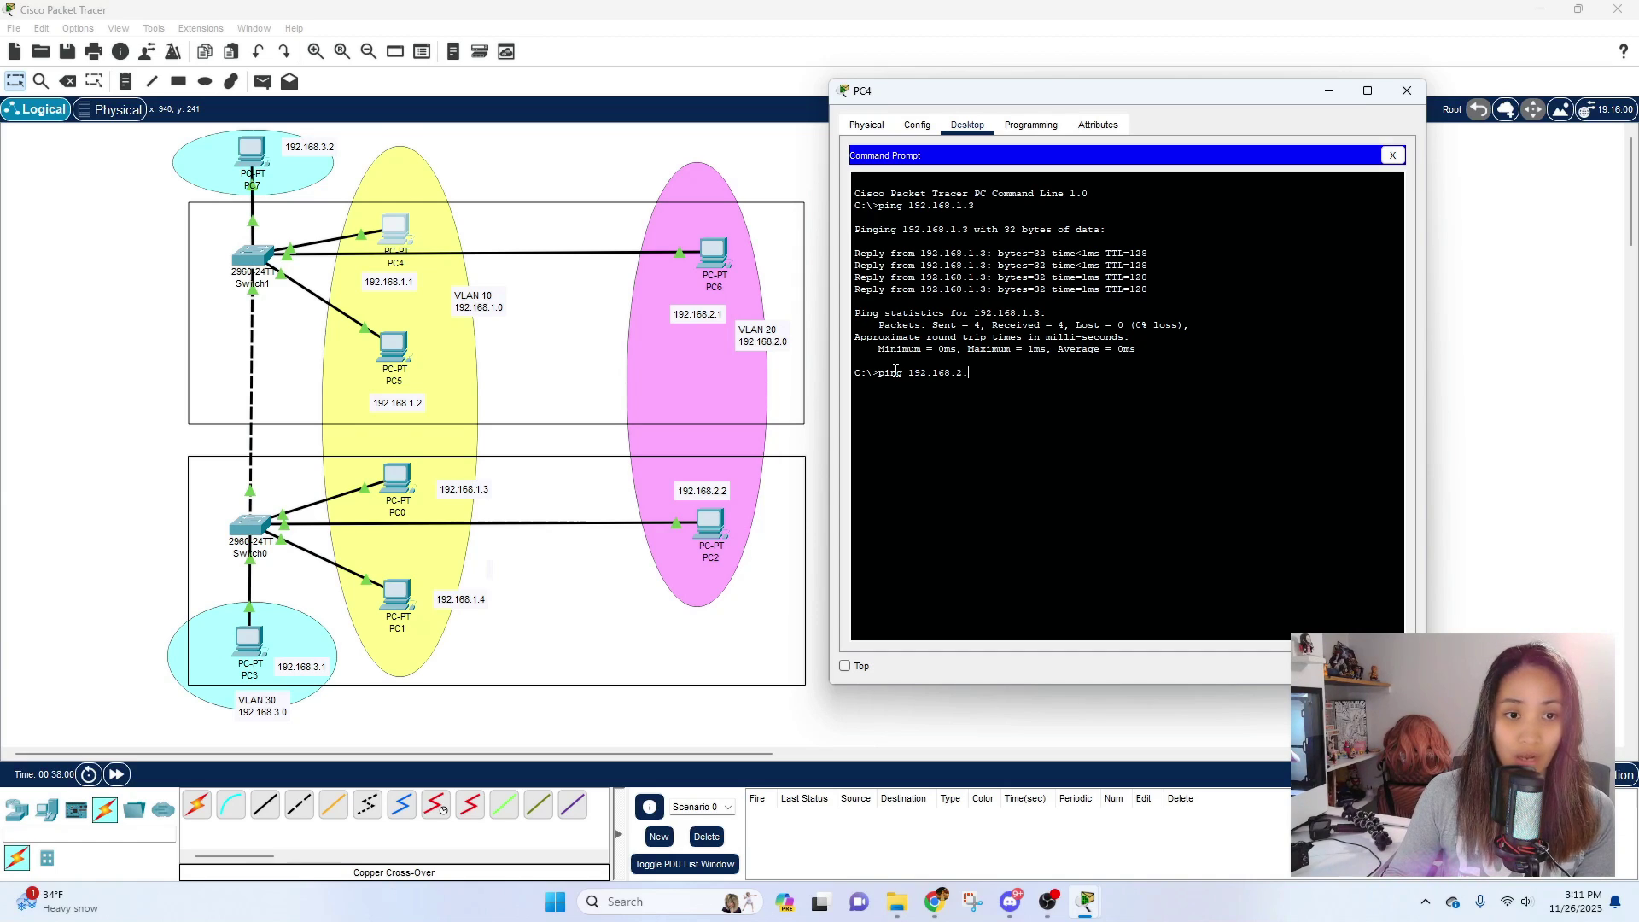
{"action": "key", "text": "Return"}
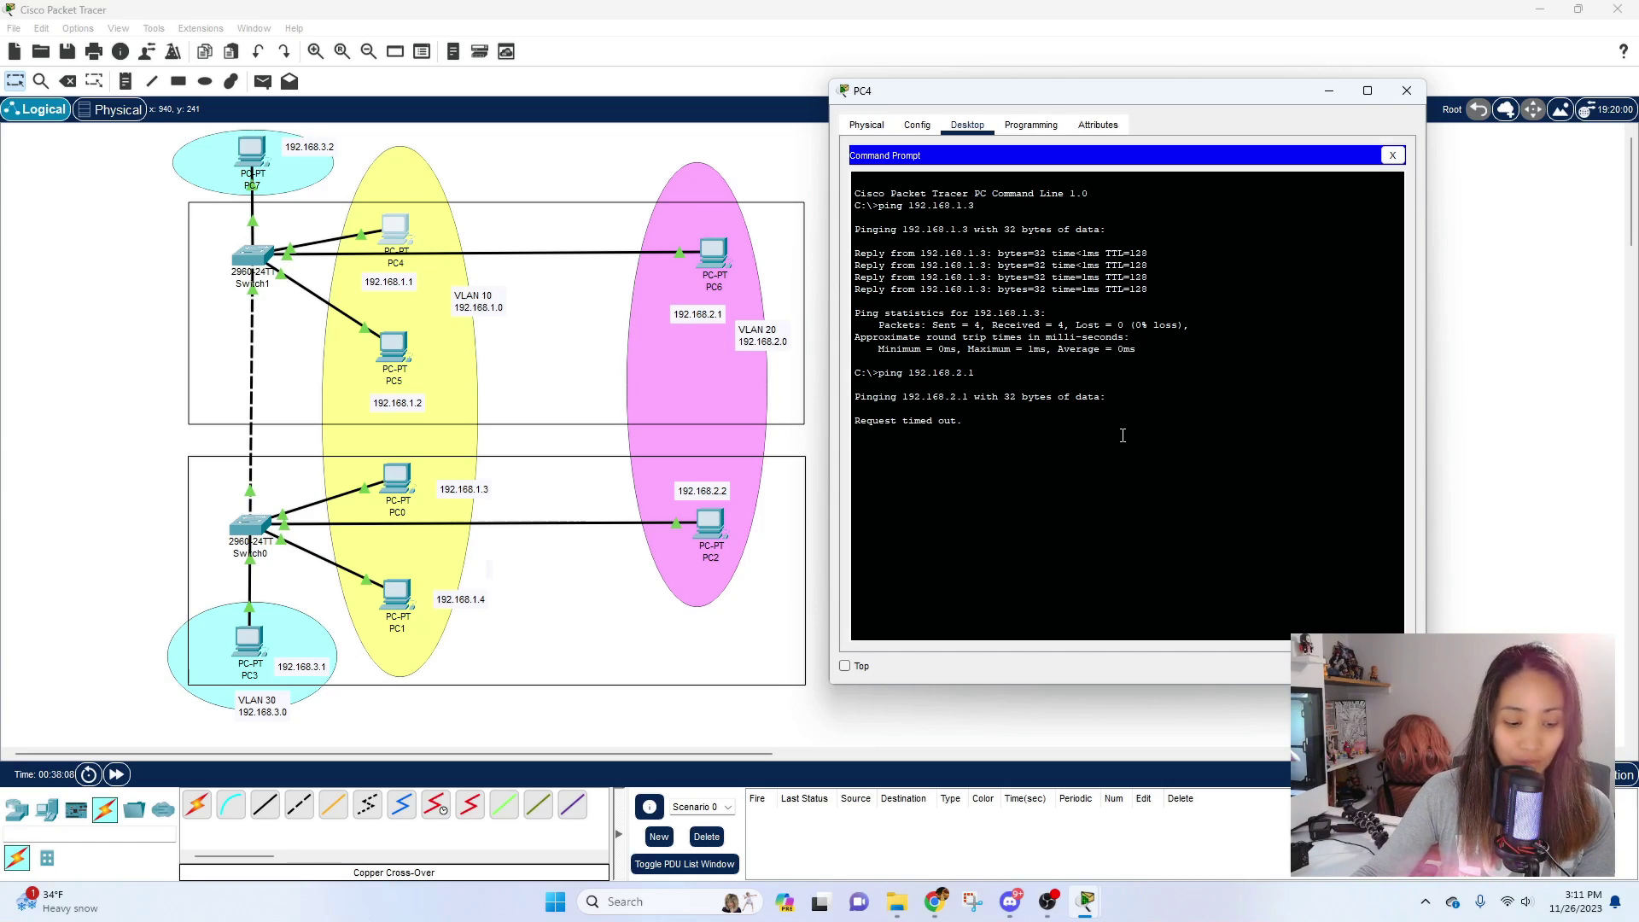
{"action": "key", "text": "ctrl+c"}
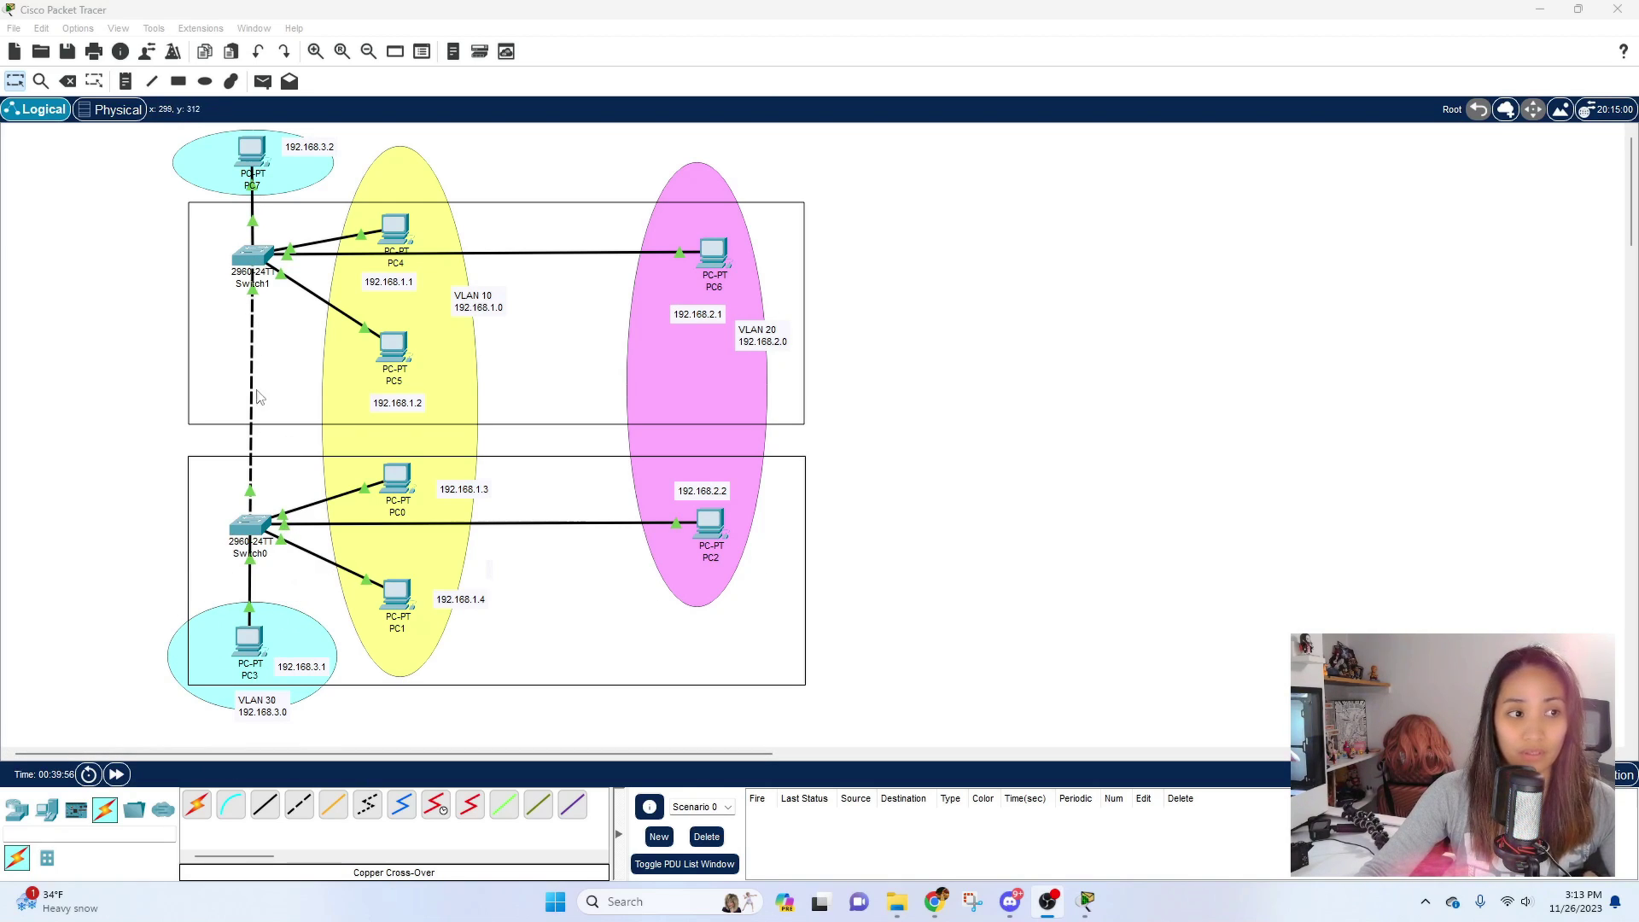
Step: Ping PC7 at 192.168.3.2 from PC3's command prompt to test VLAN 30 across the trunk, and close PC3's window
{"action": "left_click", "coordinate": [243, 646]}
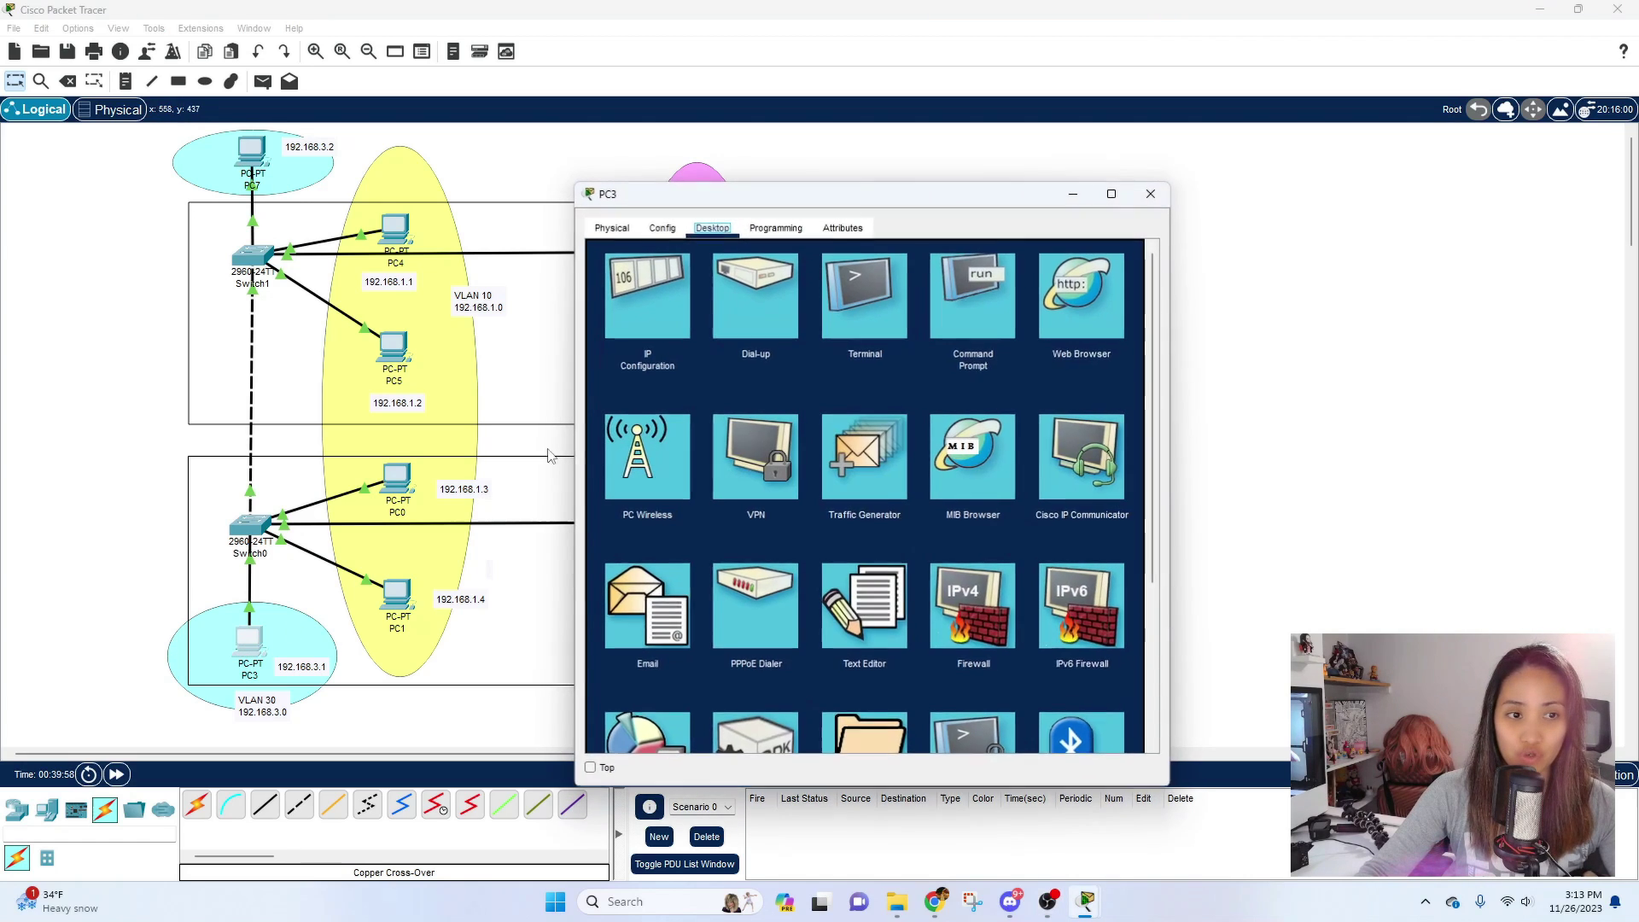
{"action": "left_click_drag", "start_coordinate": [686, 191], "coordinate": [904, 98]}
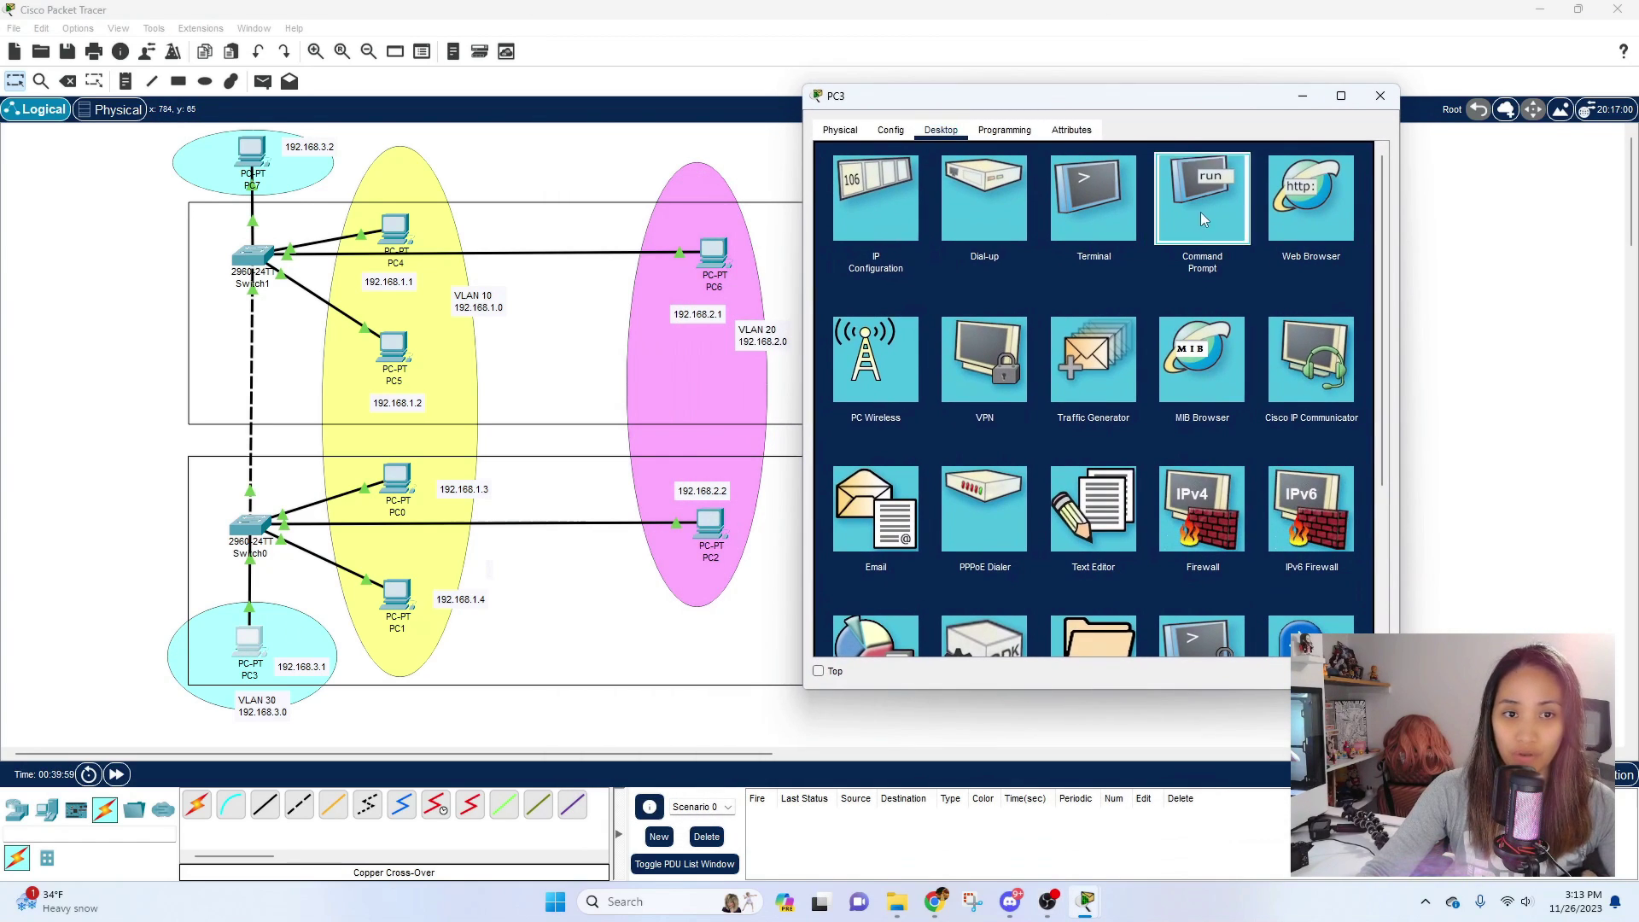
{"action": "left_click", "coordinate": [1200, 212]}
{"action": "type", "text": "ping 192.168.3.2"}
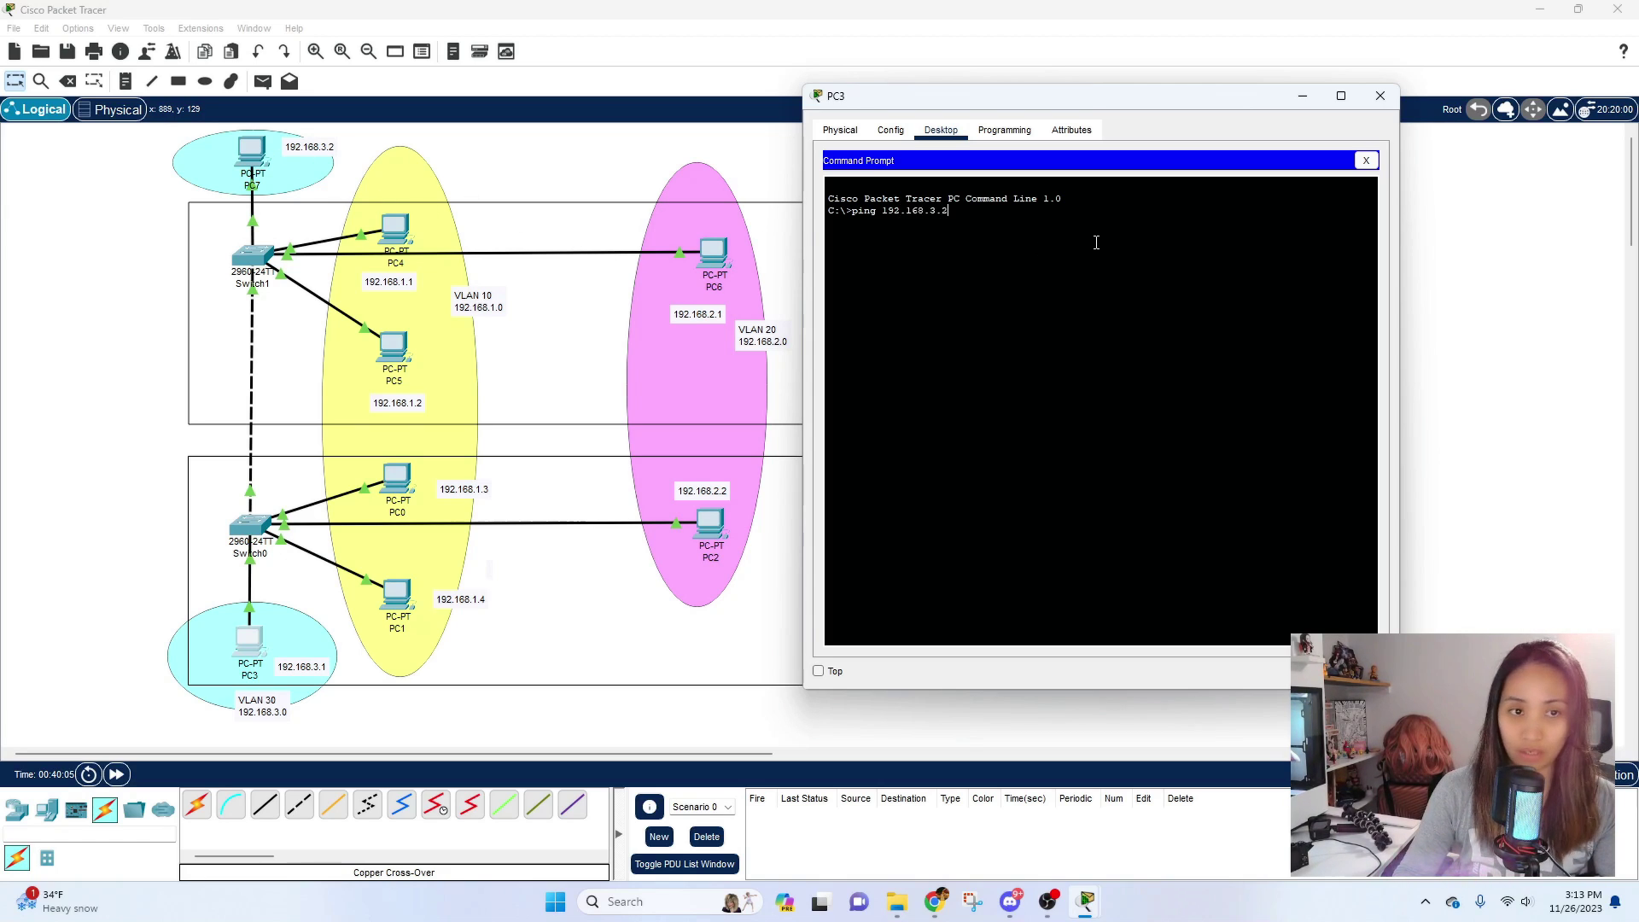
{"action": "key", "text": "Return"}
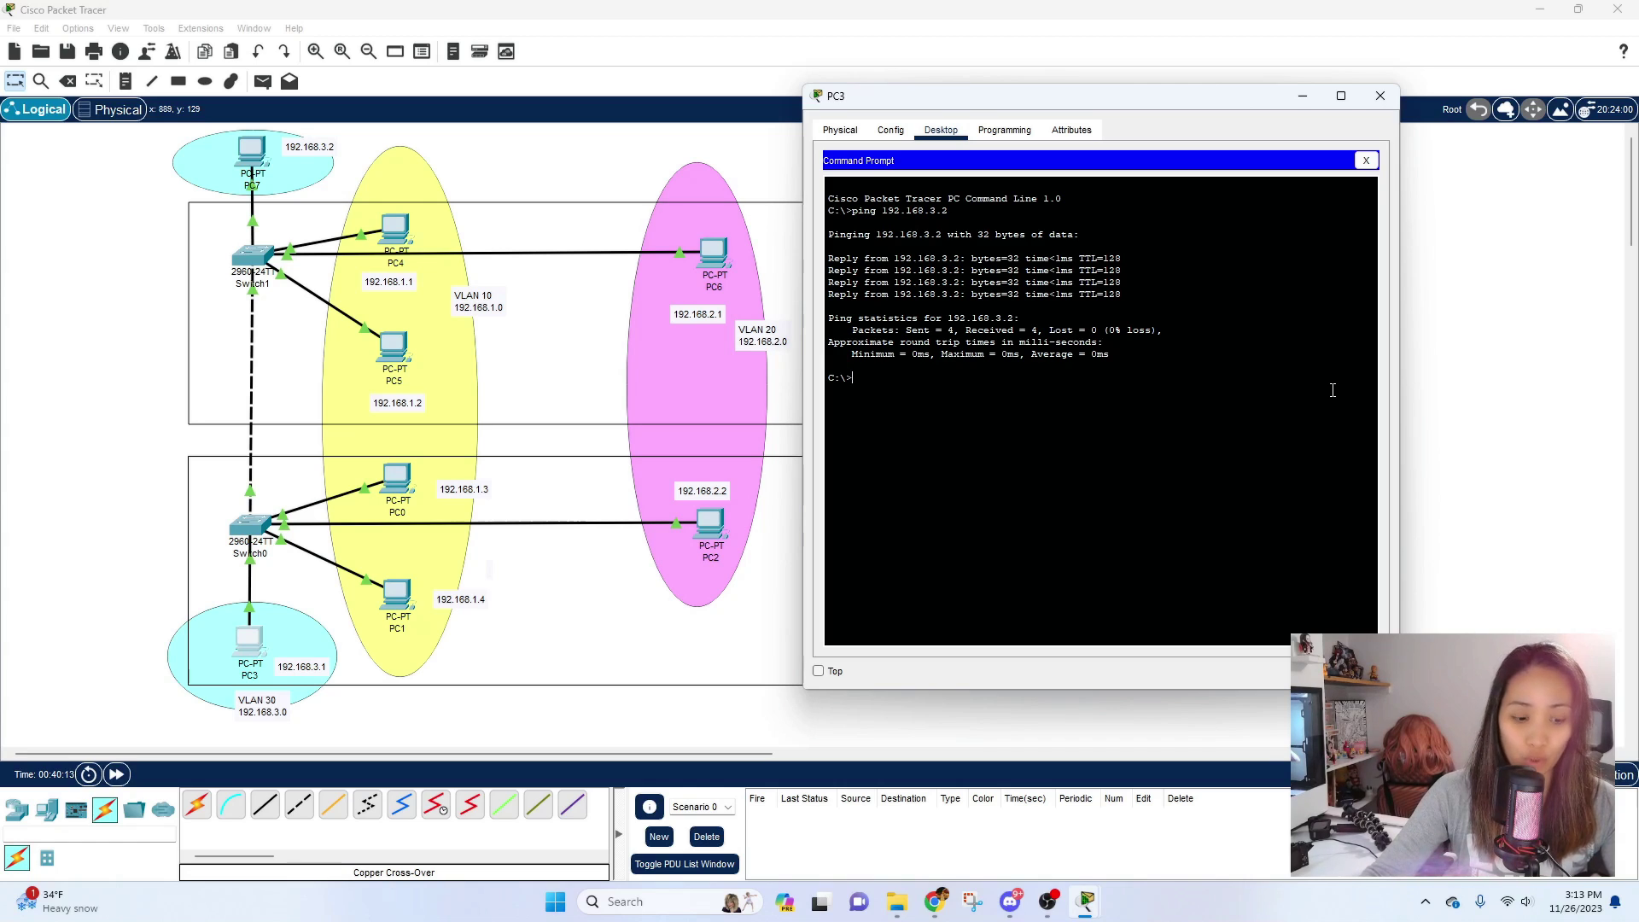
{"action": "left_click_drag", "start_coordinate": [1178, 96], "coordinate": [1123, 47]}
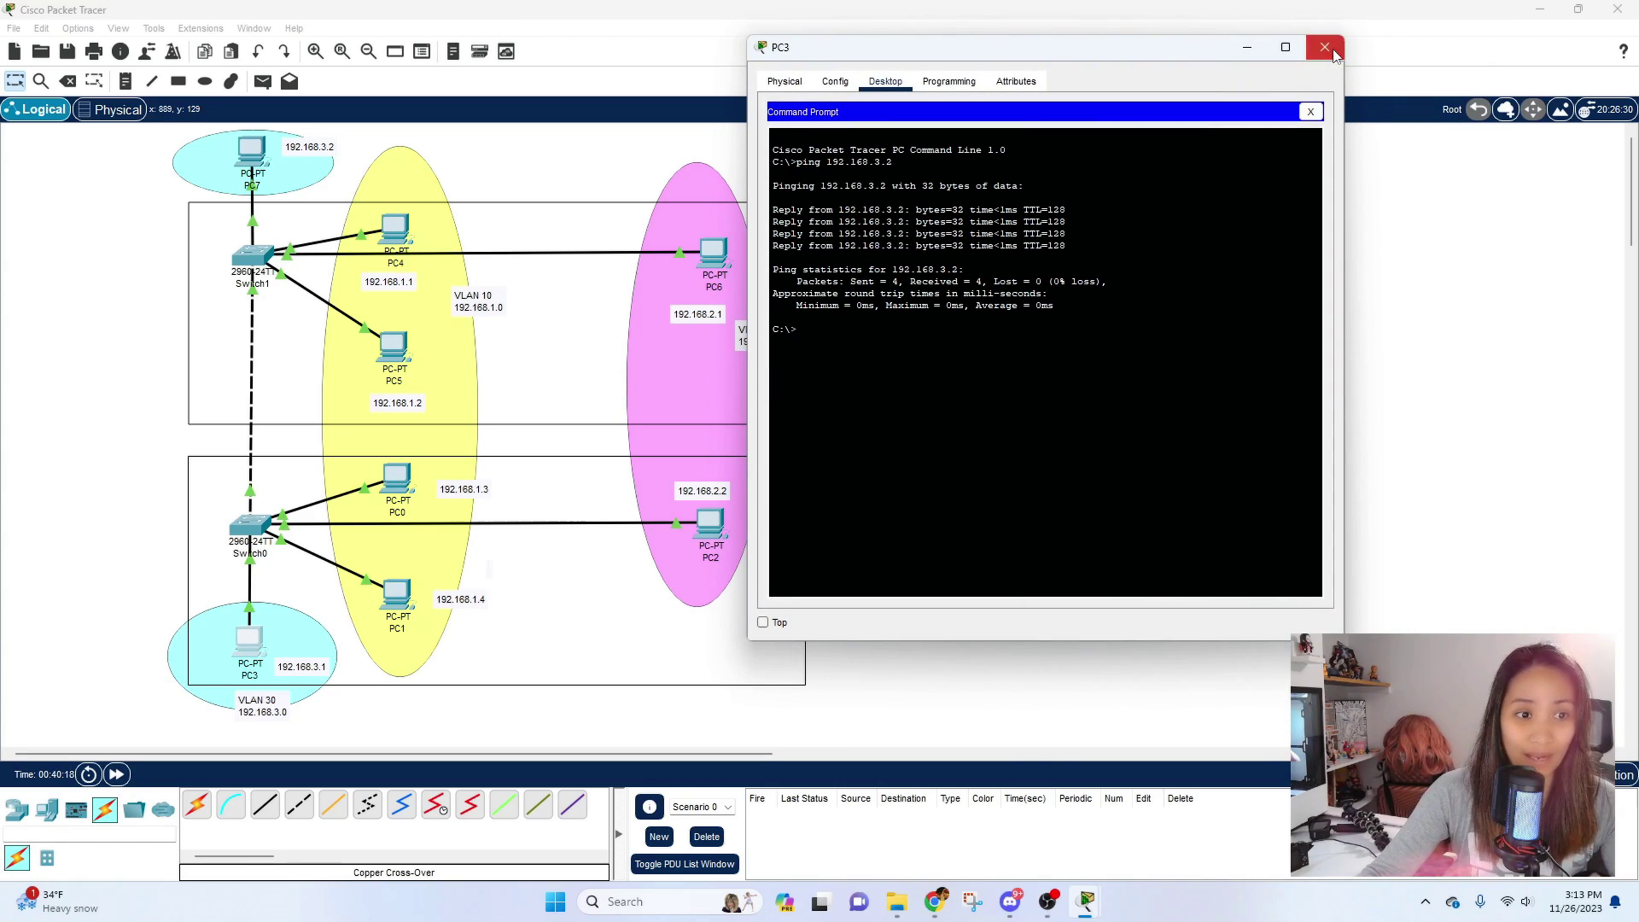
{"action": "left_click", "coordinate": [1336, 51]}
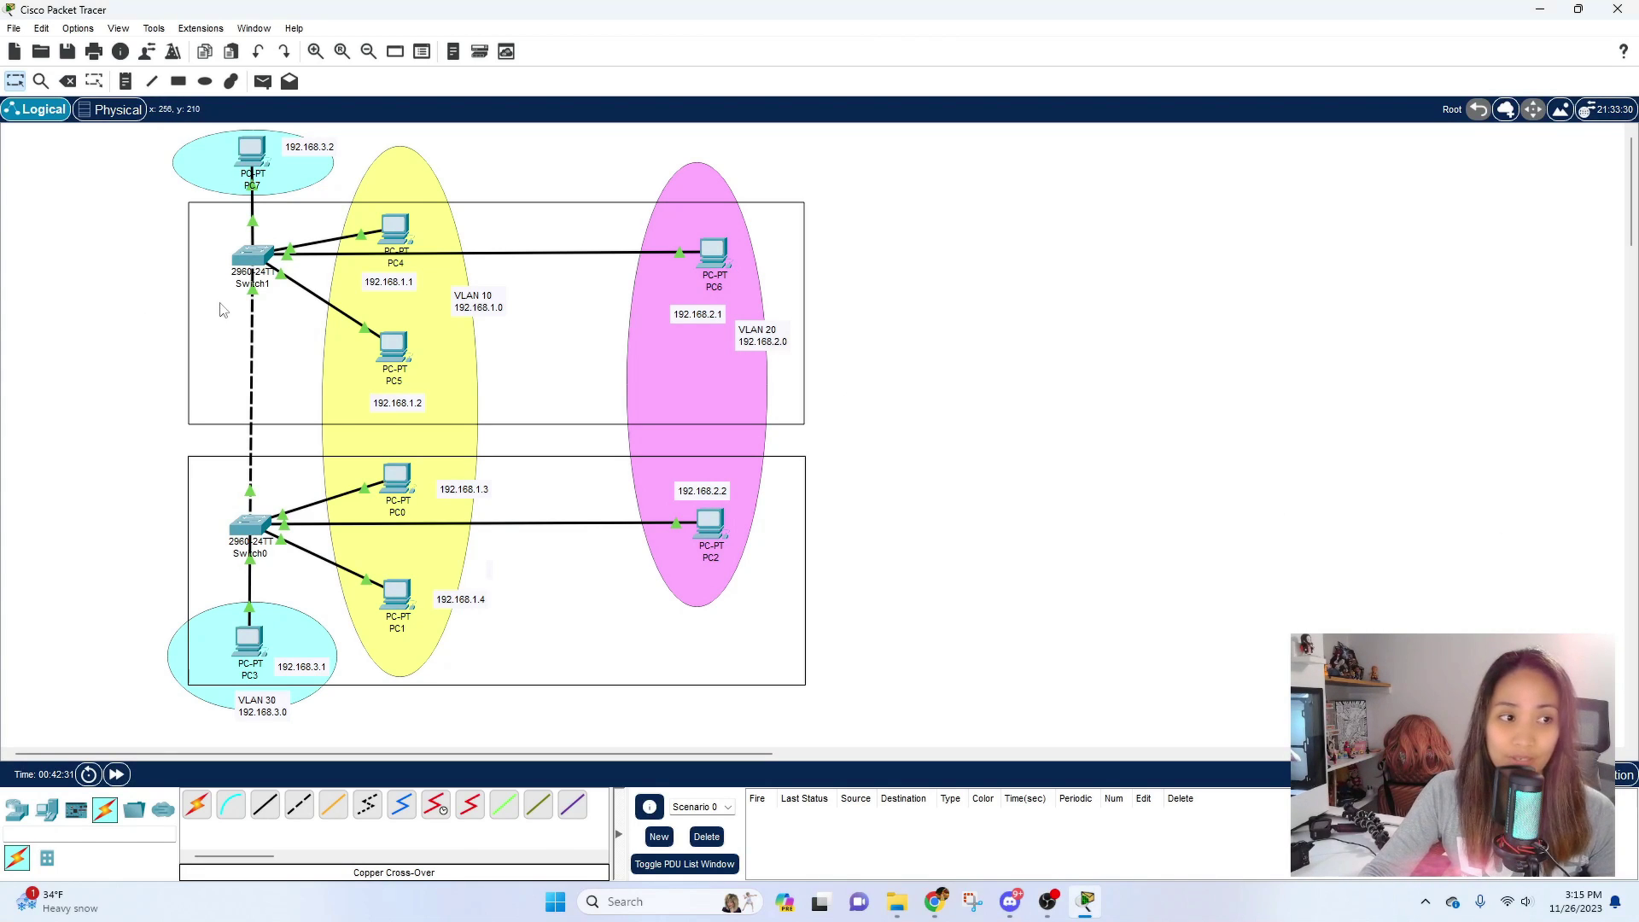
Step: Open Switch1's command line and enter interface configuration for Fa0/5
{"action": "left_click", "coordinate": [260, 259]}
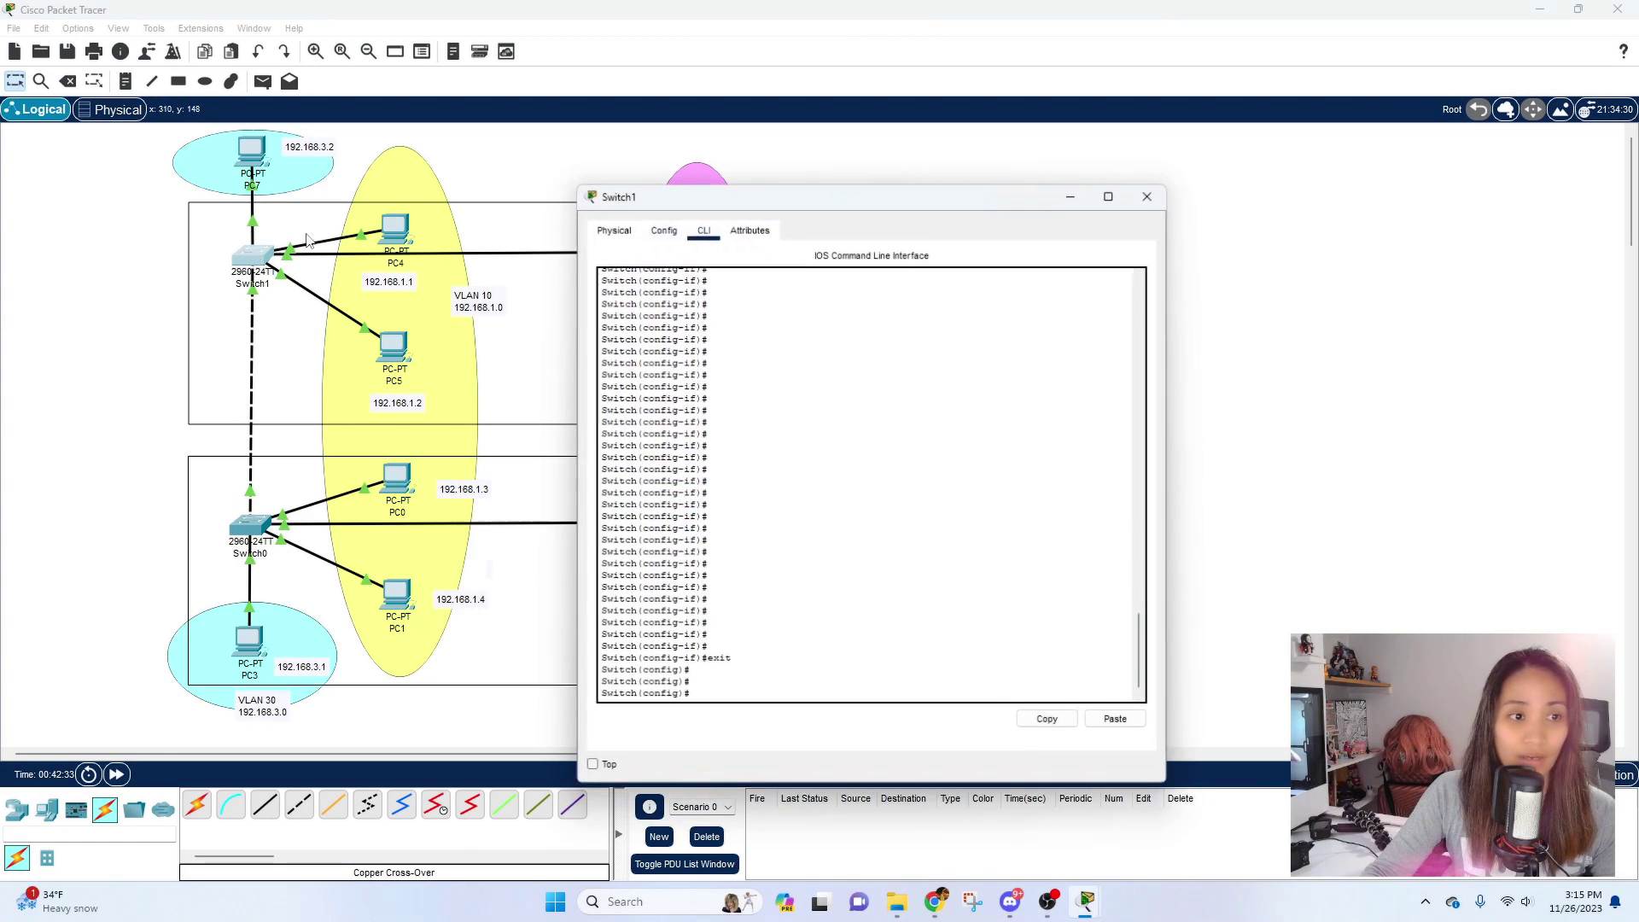
{"action": "left_click_drag", "start_coordinate": [824, 194], "coordinate": [1041, 71]}
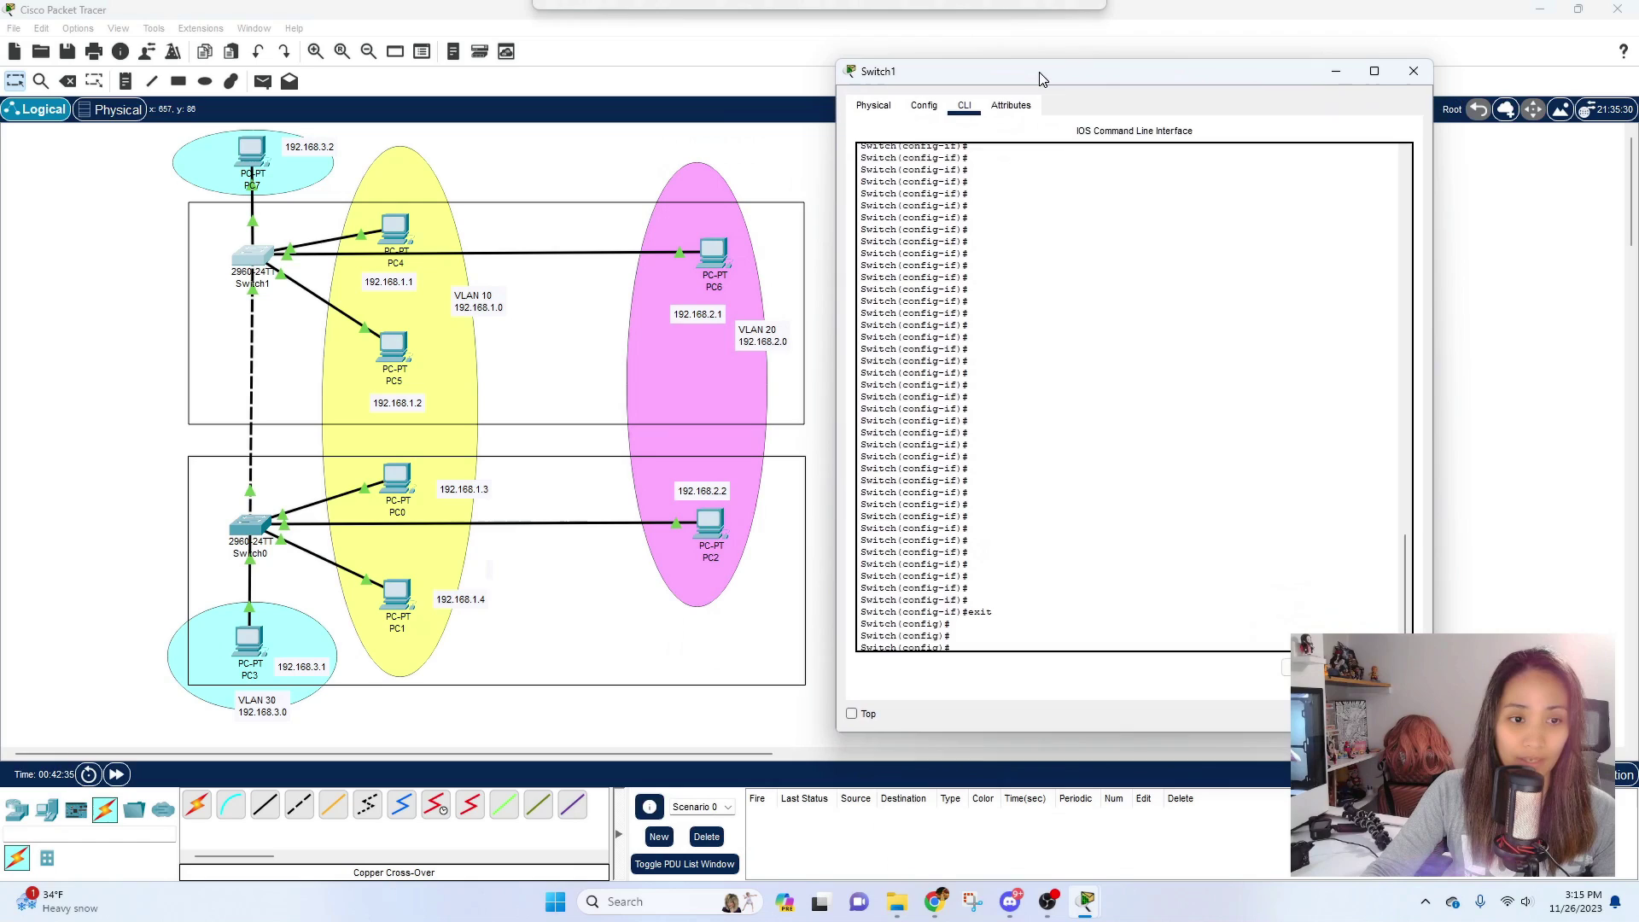
{"action": "left_click", "coordinate": [1025, 623]}
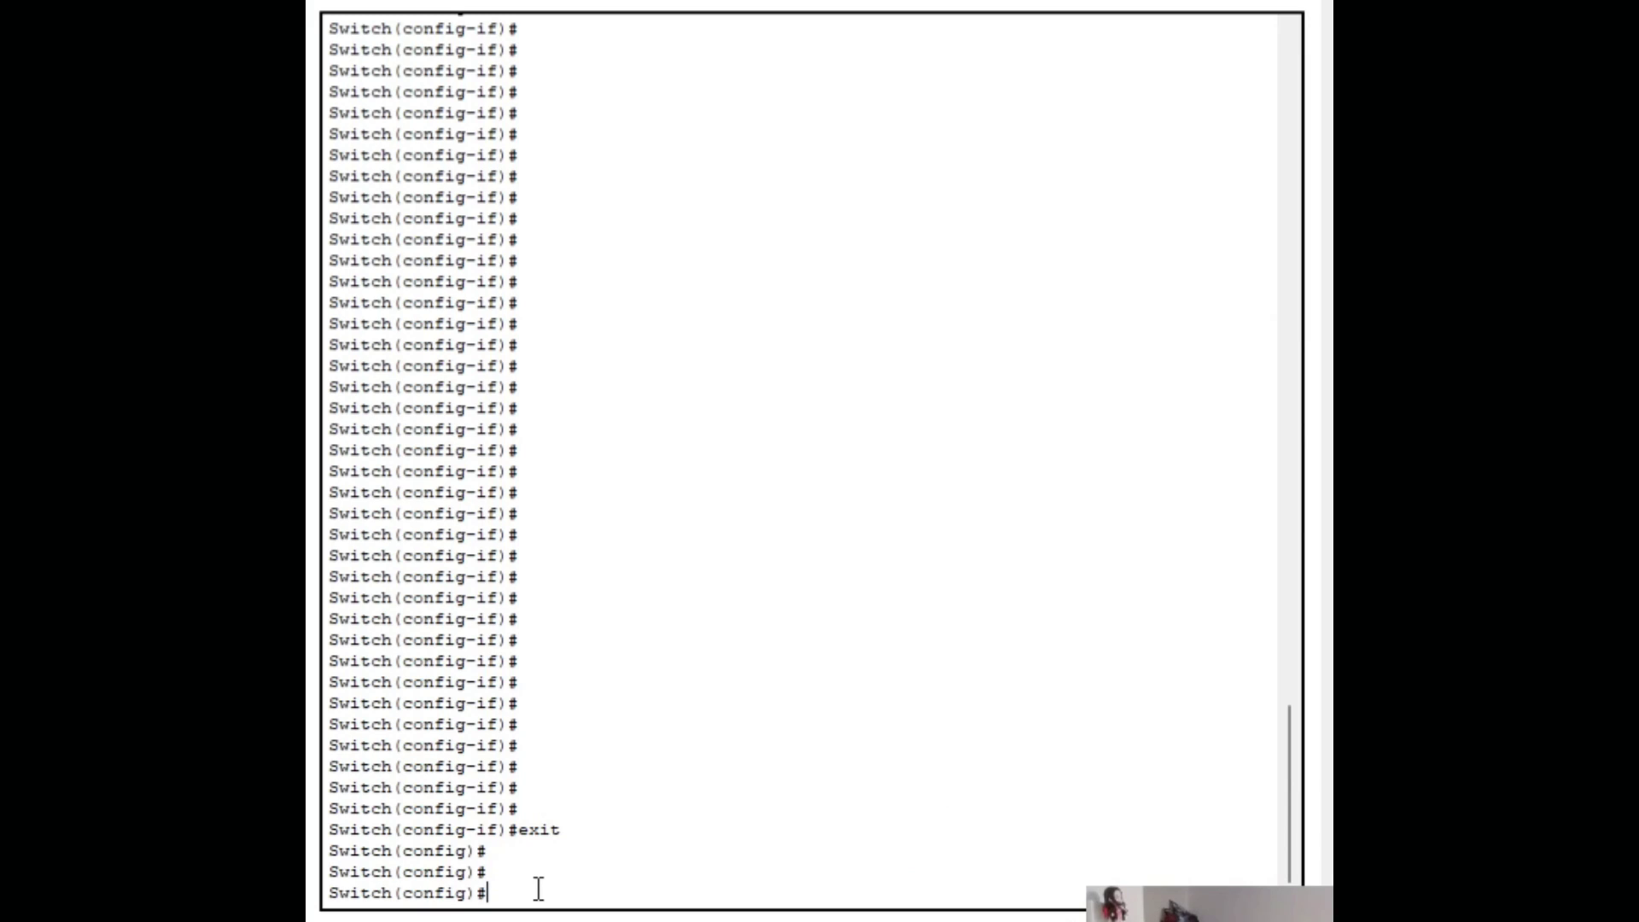
{"action": "key", "text": "Return"}
{"action": "key", "text": "Return"}
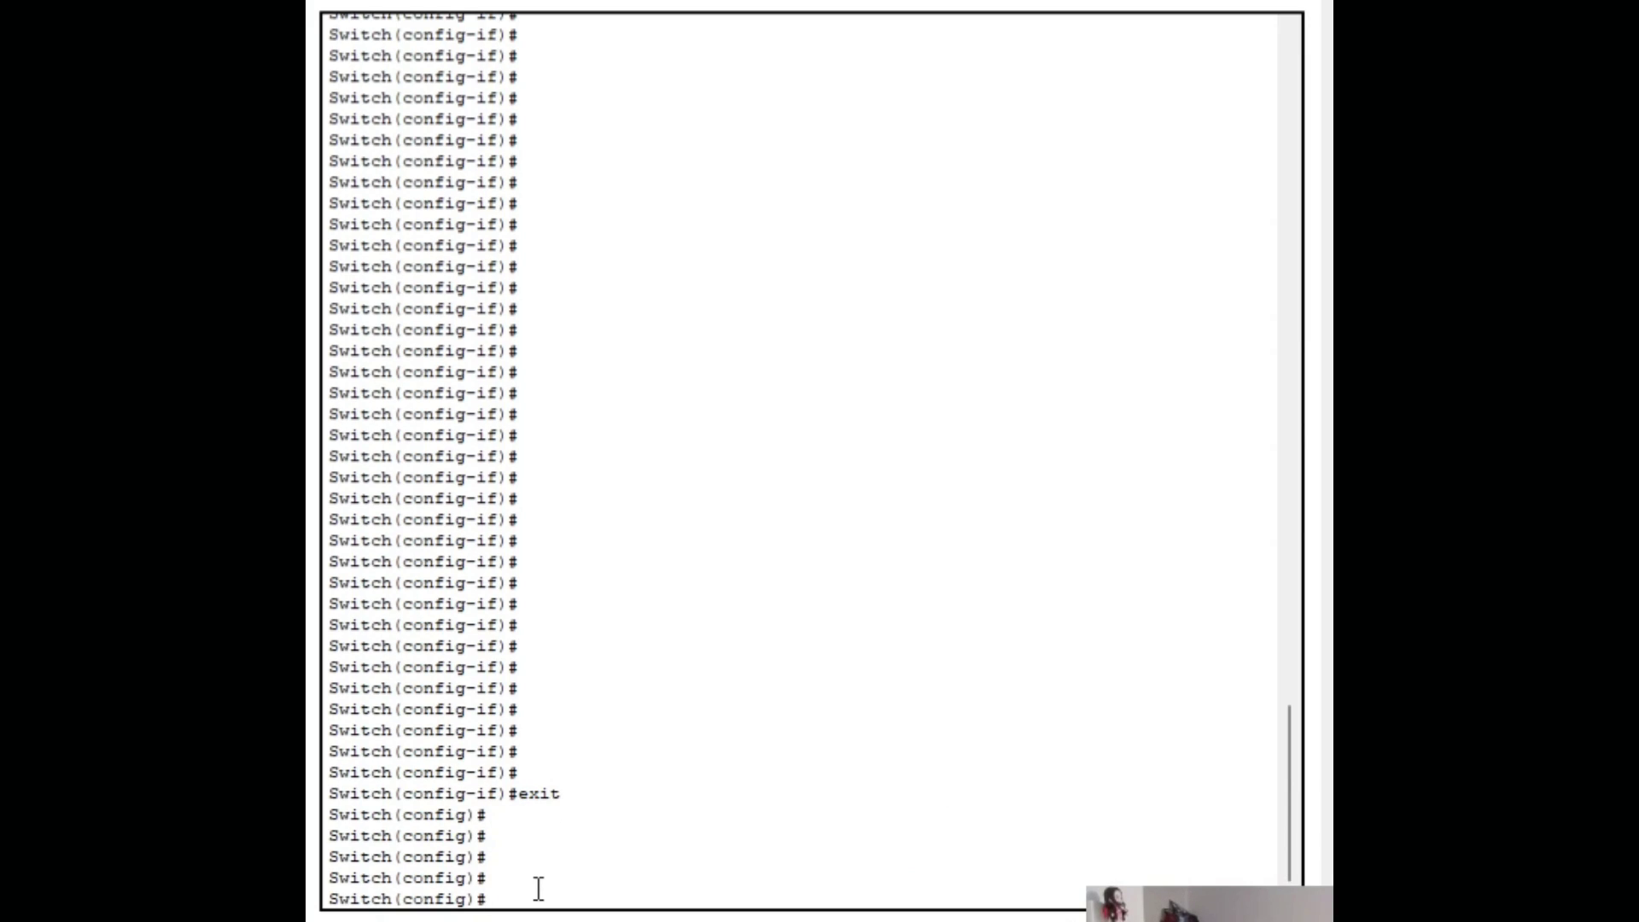
{"action": "type", "text": "int fa0/5"}
{"action": "key", "text": "Return"}
Step: Restrict the trunk on Switch1's Fa0/5 to VLANs 10 and 20 with switchport trunk allowed vlan 10,20
{"action": "type", "text": "sdw"}
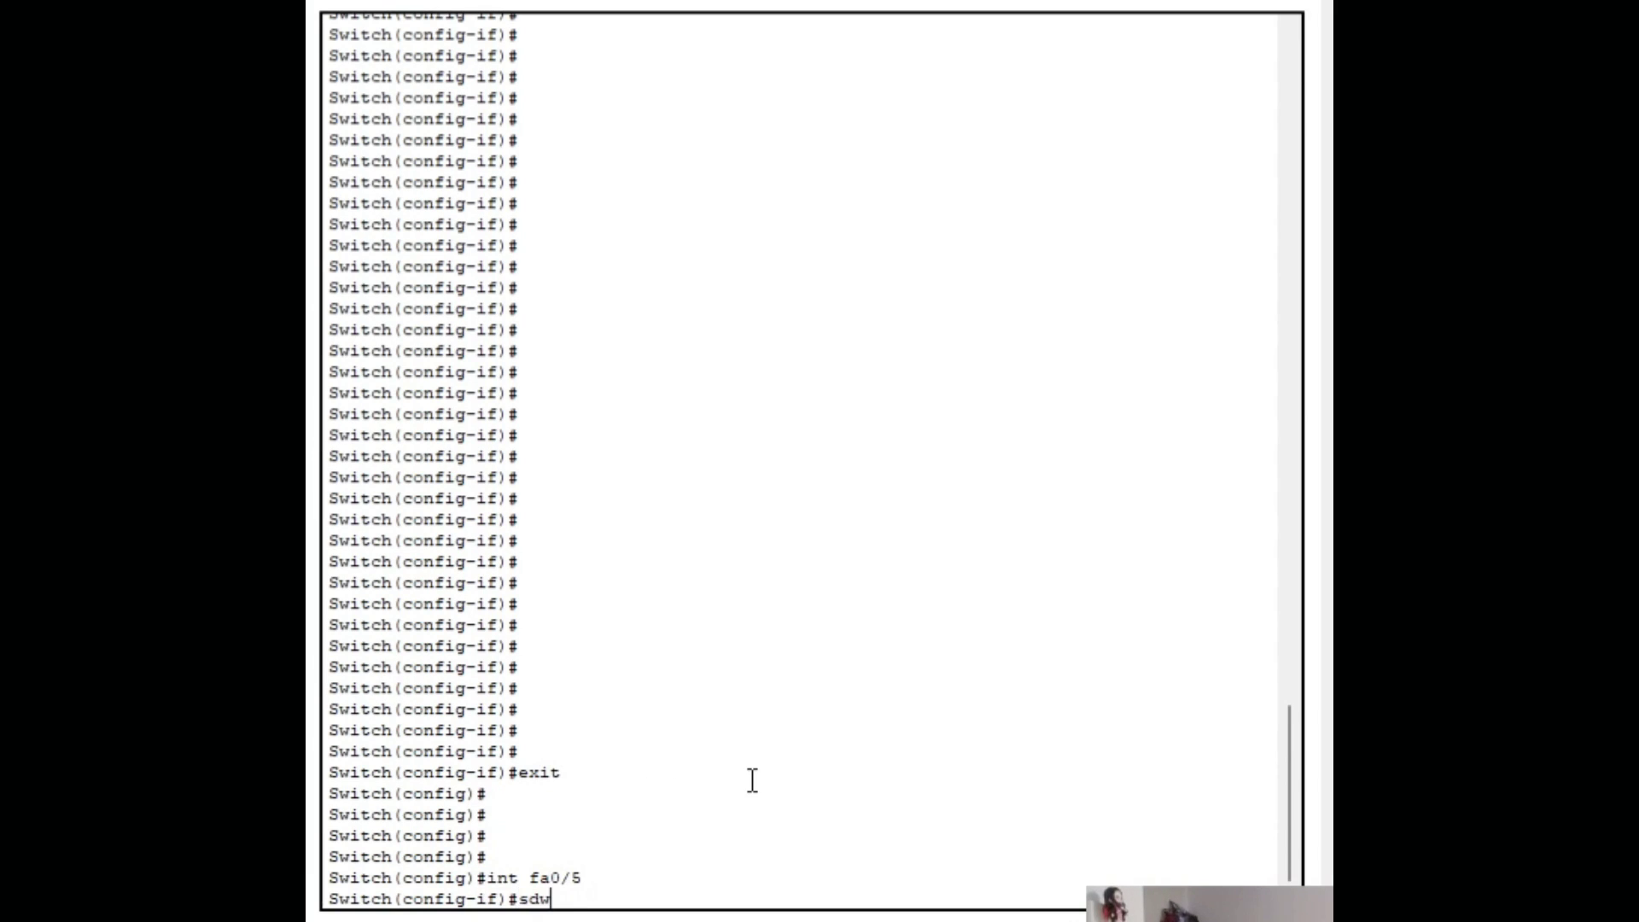
{"action": "key", "text": "BackSpace"}
{"action": "key", "text": "BackSpace"}
{"action": "type", "text": "wi"}
{"action": "key", "text": "Tab"}
{"action": "type", "text": "trunk "}
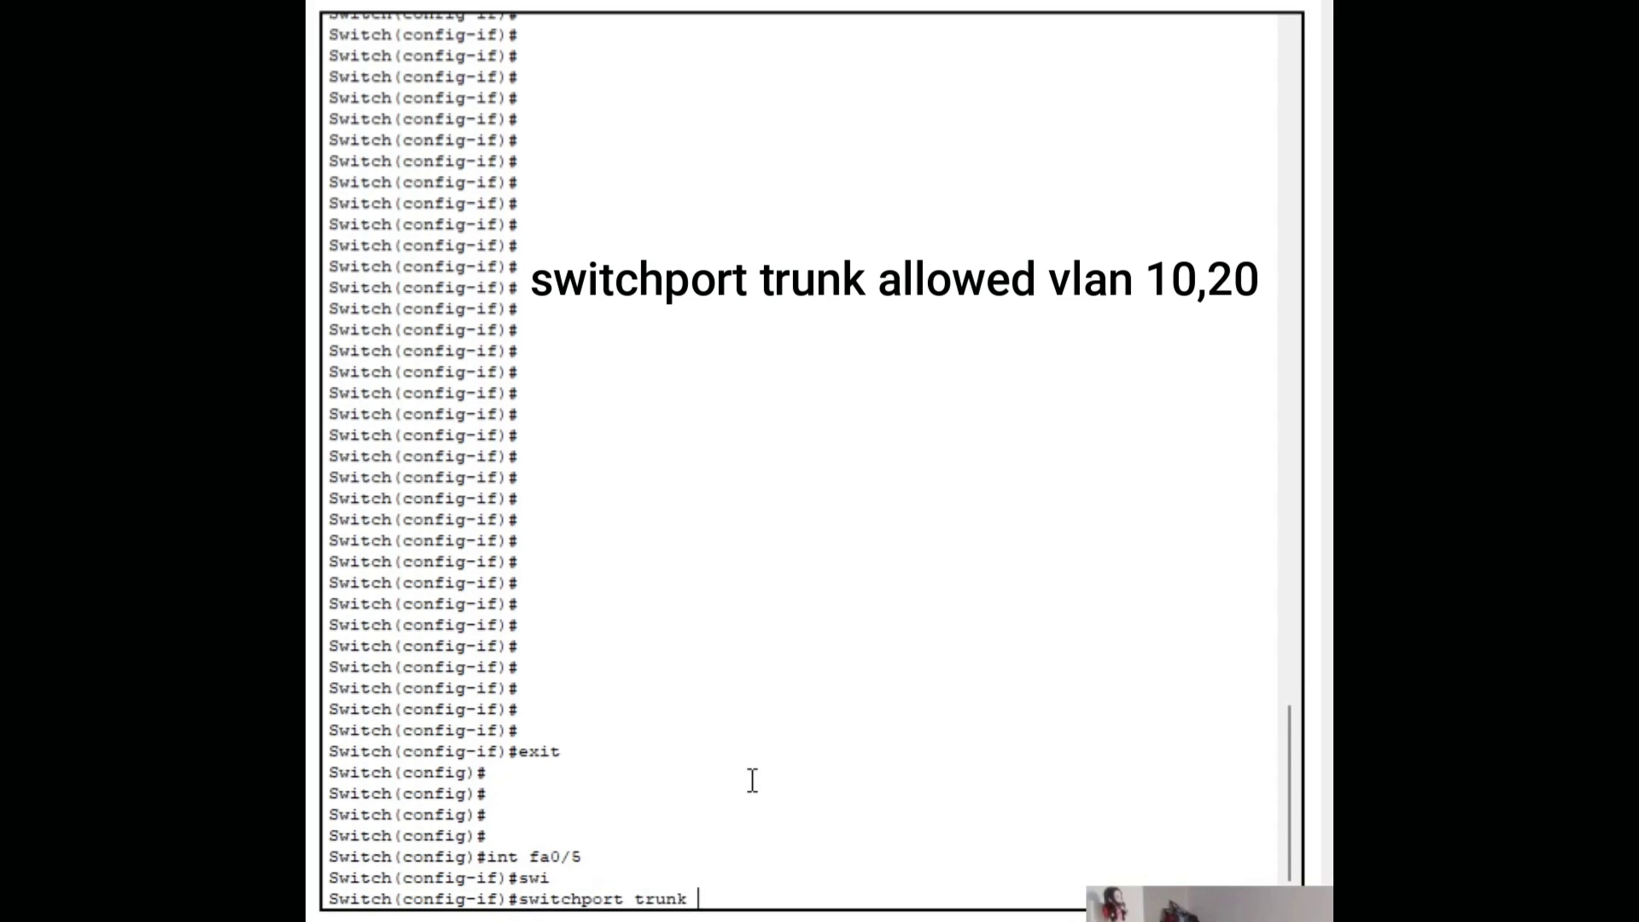
{"action": "type", "text": "allowed vlan 10"}
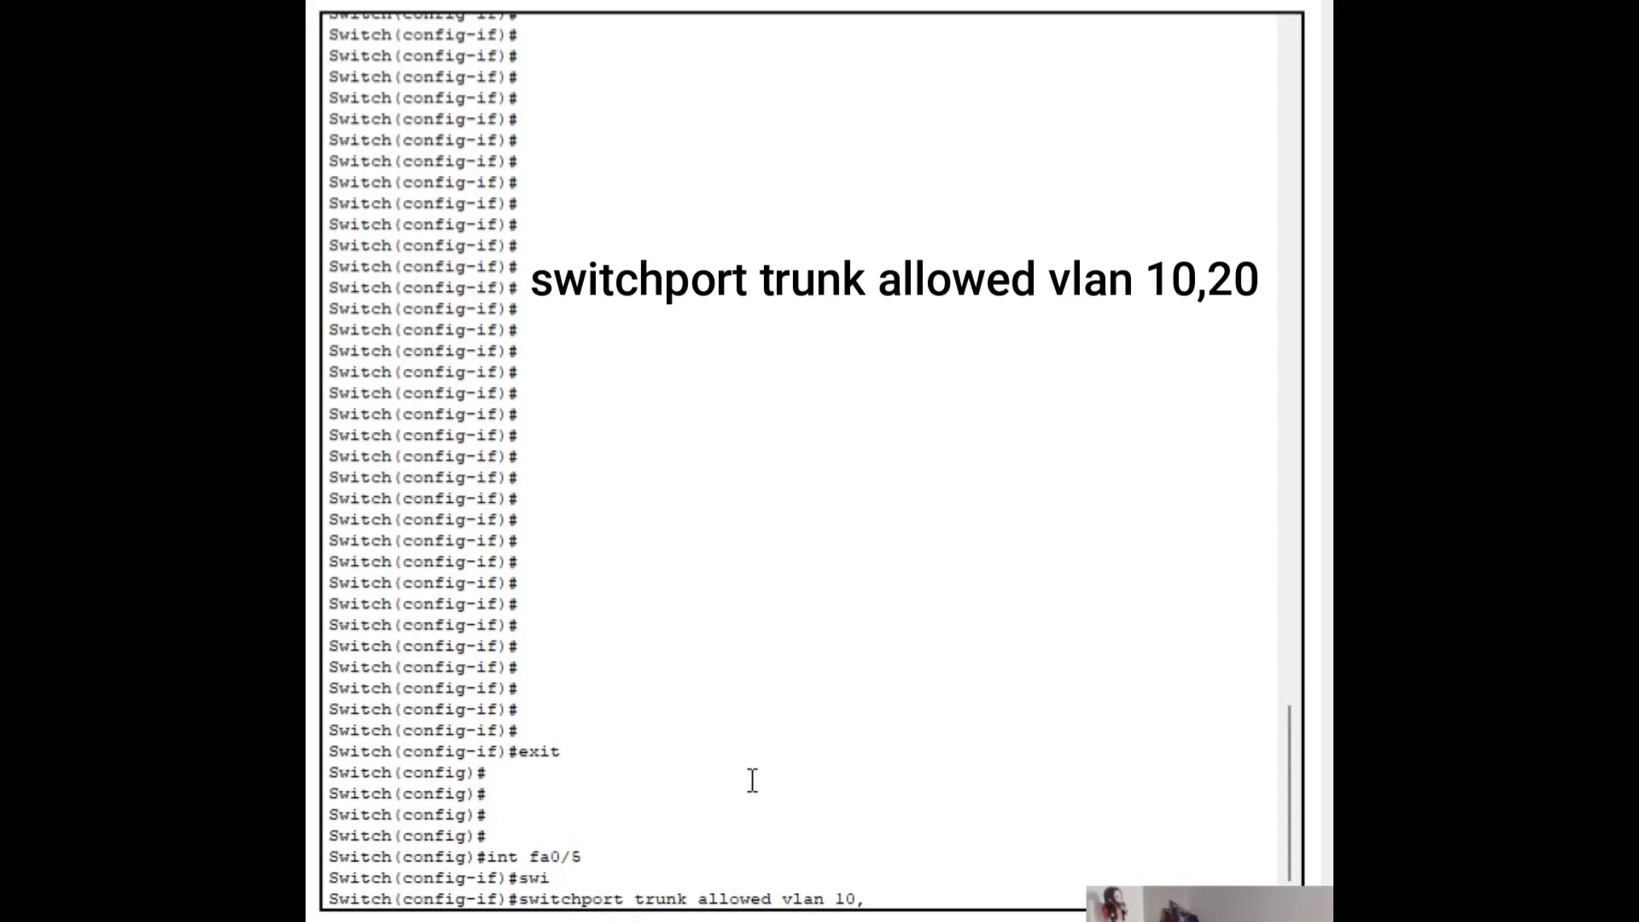
{"action": "type", "text": ",20"}
{"action": "key", "text": "Return"}
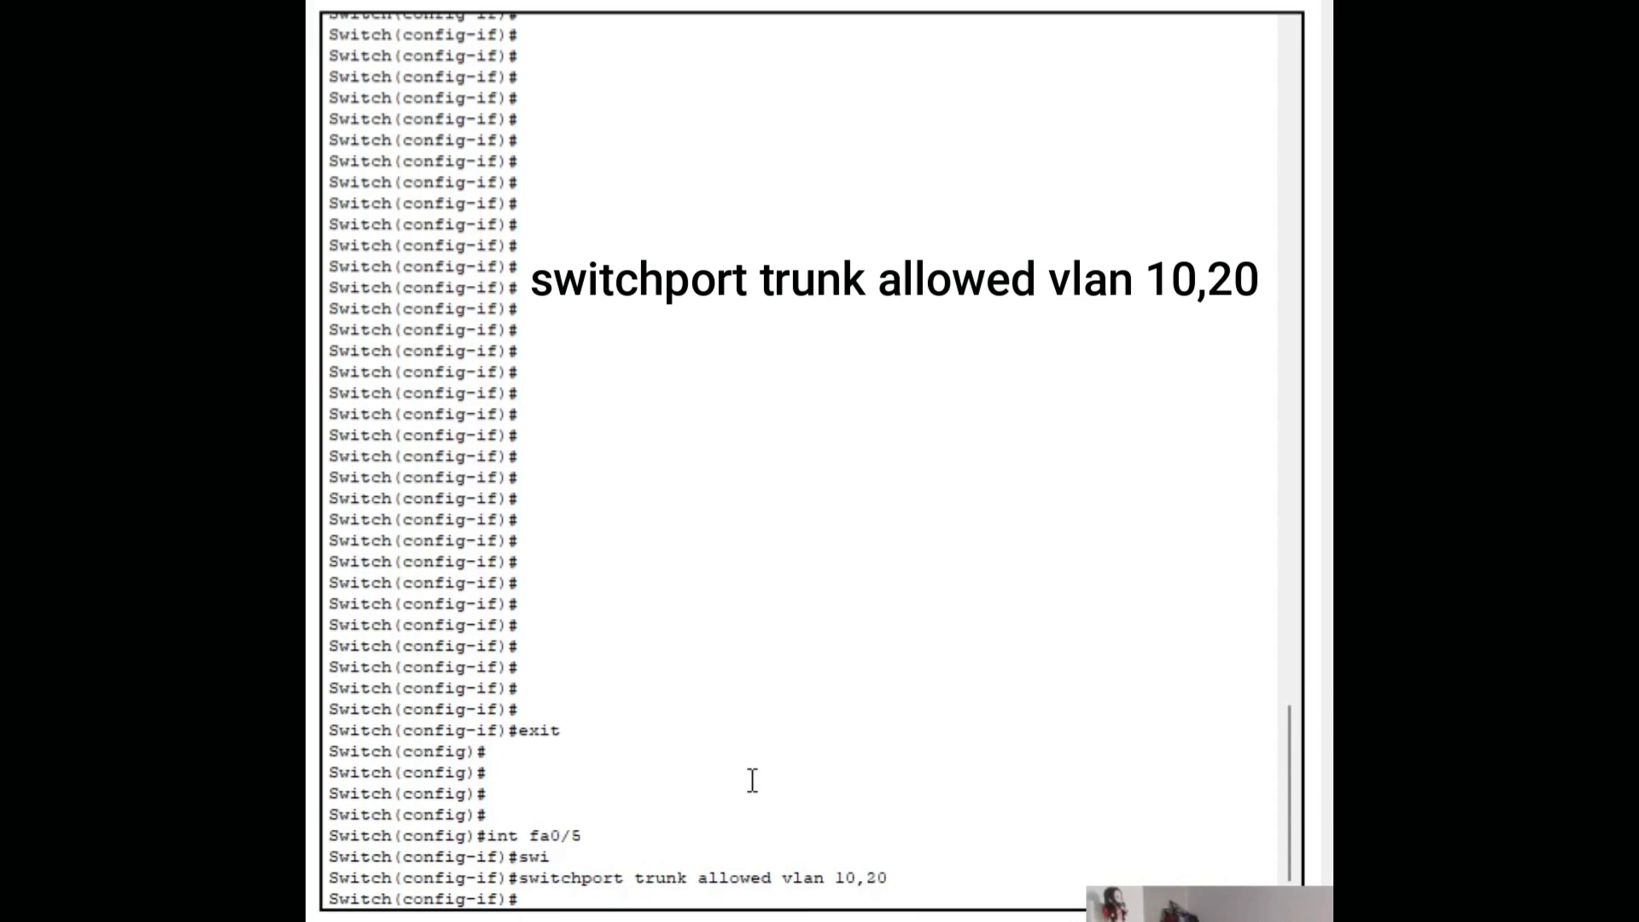
{"action": "key", "text": "Return"}
{"action": "key", "text": "Return"}
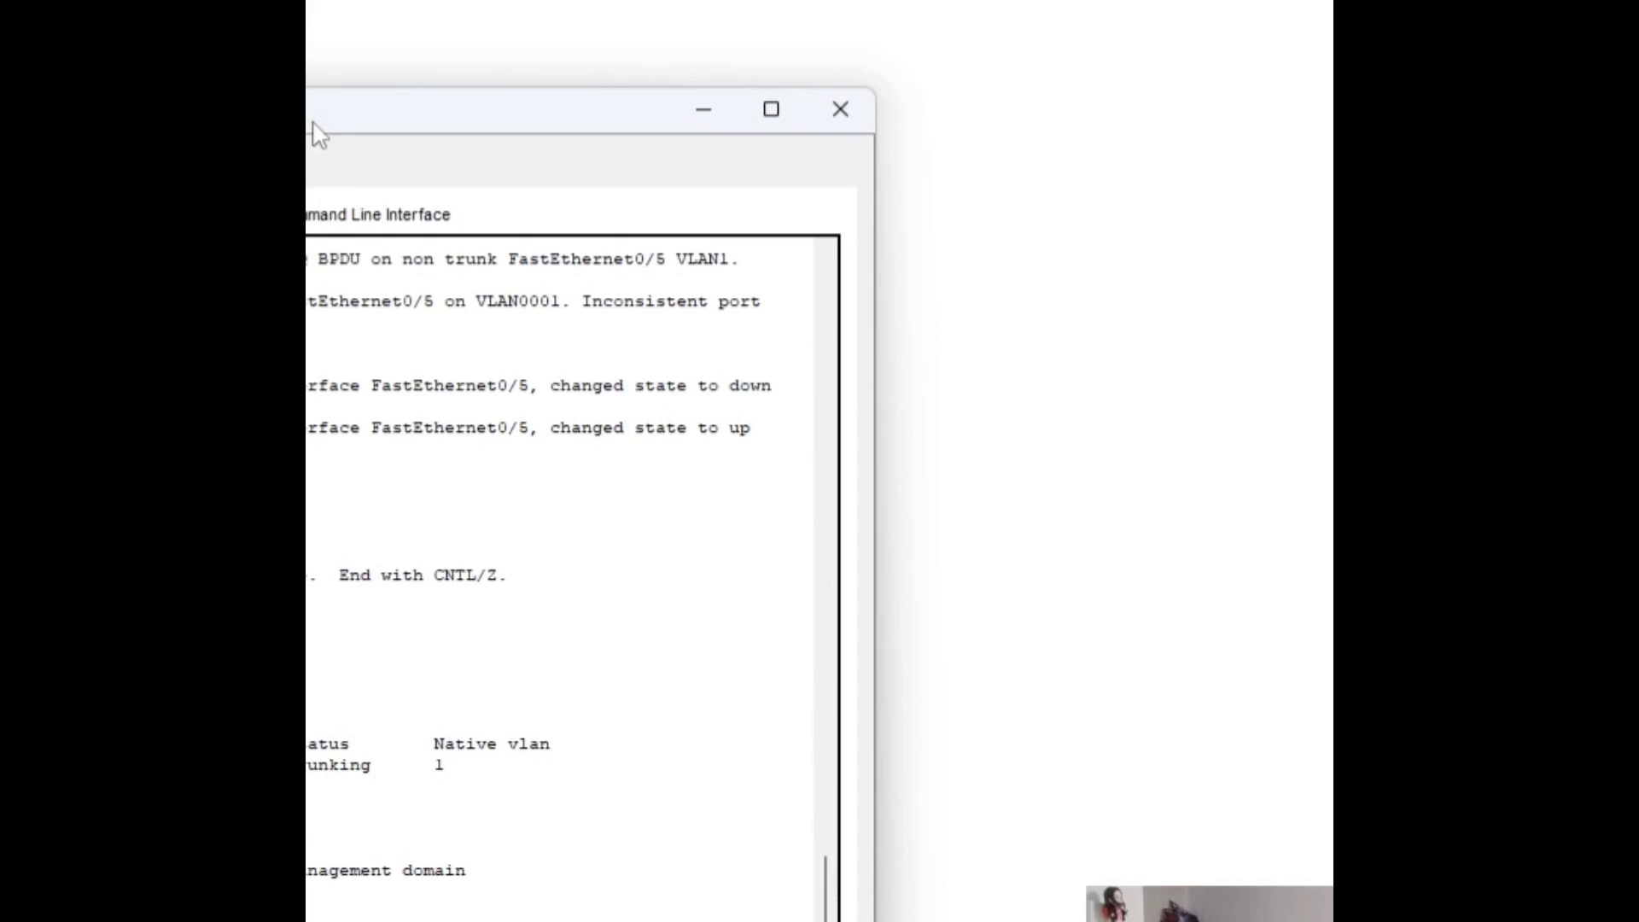
Step: On Switch0, exit to global configuration mode and re-enter interface configuration for Fa0/5
{"action": "type", "text": "exit"}
{"action": "key", "text": "Return"}
{"action": "type", "text": "int fa0/5"}
{"action": "key", "text": "Return"}
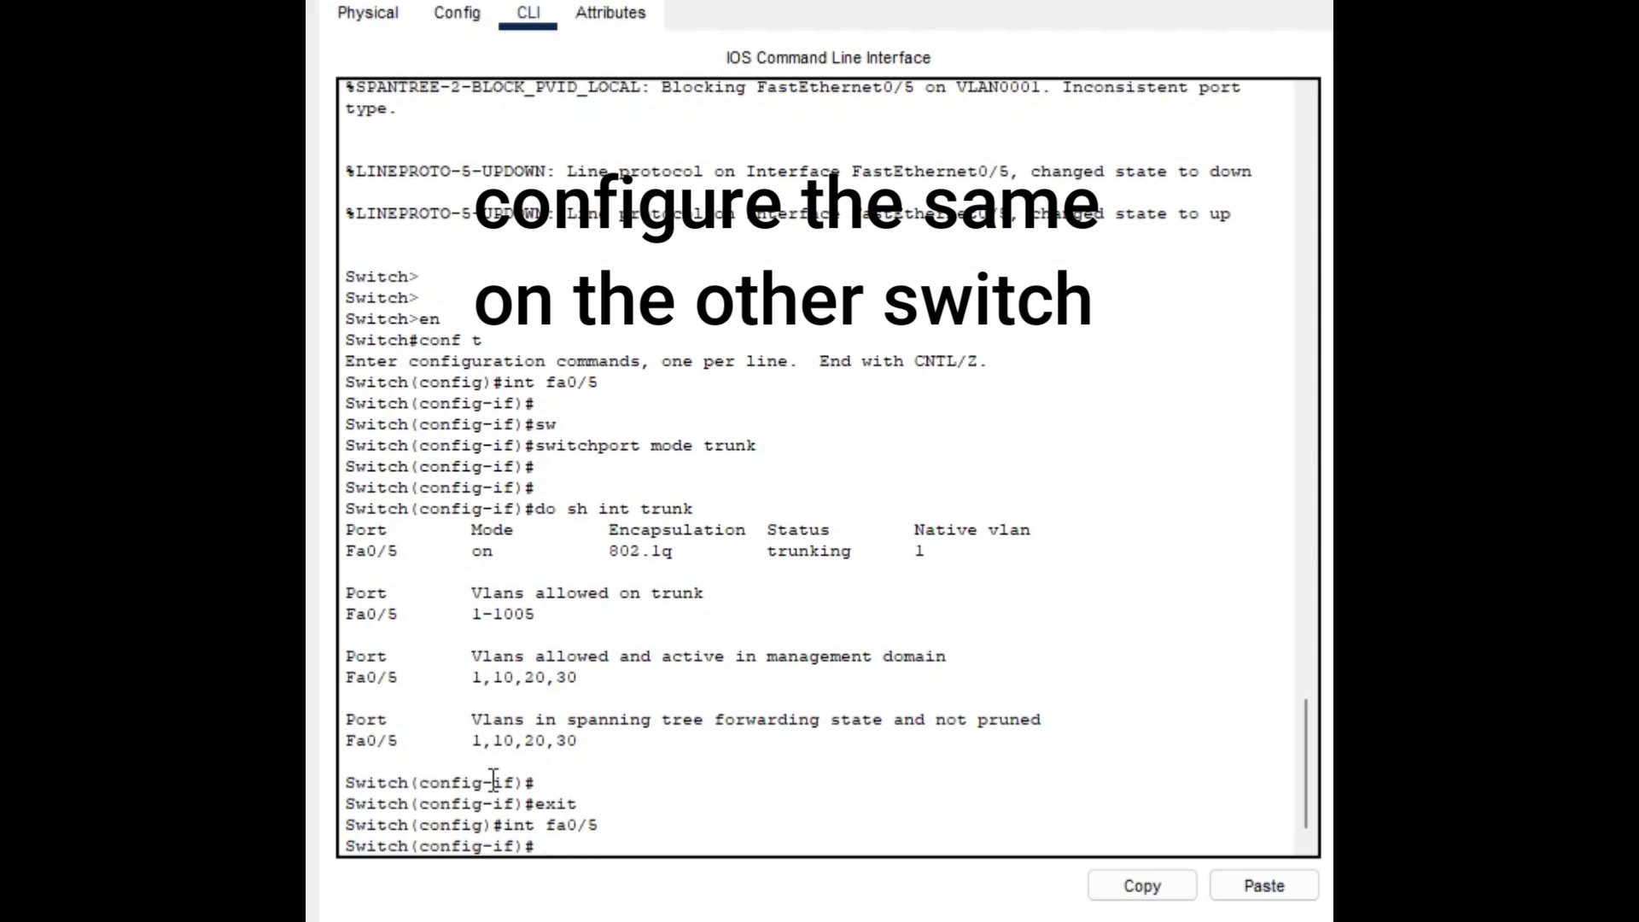
Step: Restrict the trunk on Switch0's Fa0/5 to VLANs 10 and 20, writing the VLAN list as 10,20 without a space
{"action": "type", "text": "sw"}
{"action": "key", "text": "Tab"}
{"action": "type", "text": "trunk allowed vlan 10"}
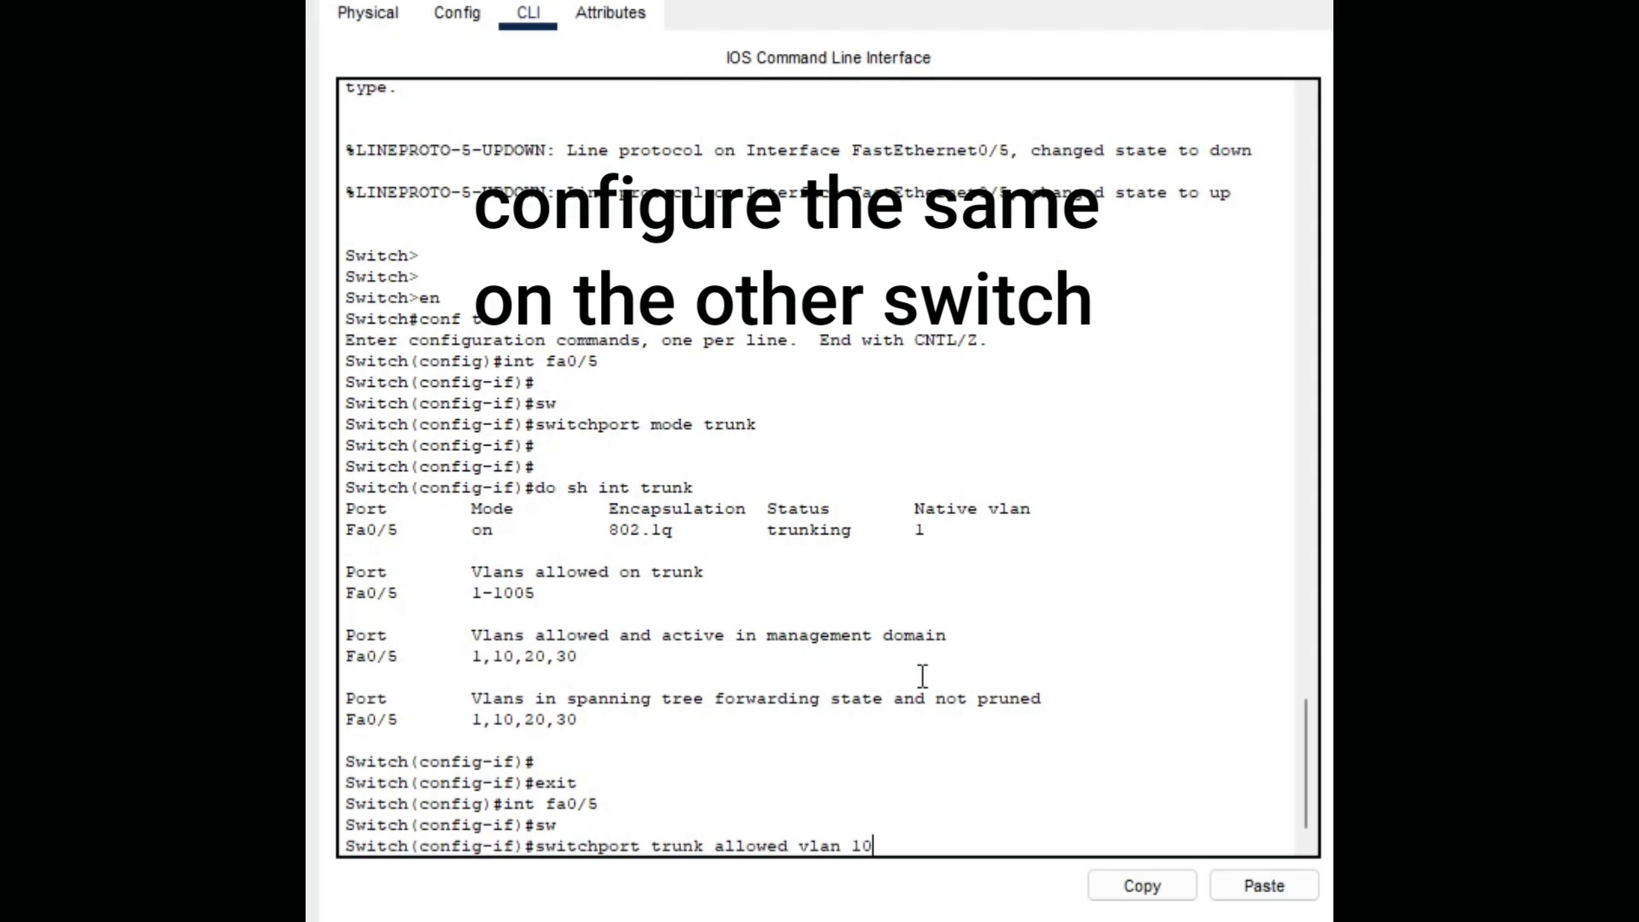
{"action": "type", "text": ", 20"}
{"action": "key", "text": "Return"}
{"action": "key", "text": "Up"}
{"action": "key", "text": "Left"}
{"action": "key", "text": "Left"}
{"action": "key", "text": "BackSpace"}
{"action": "key", "text": "Return"}
{"action": "key", "text": "Return"}
{"action": "key", "text": "Return"}
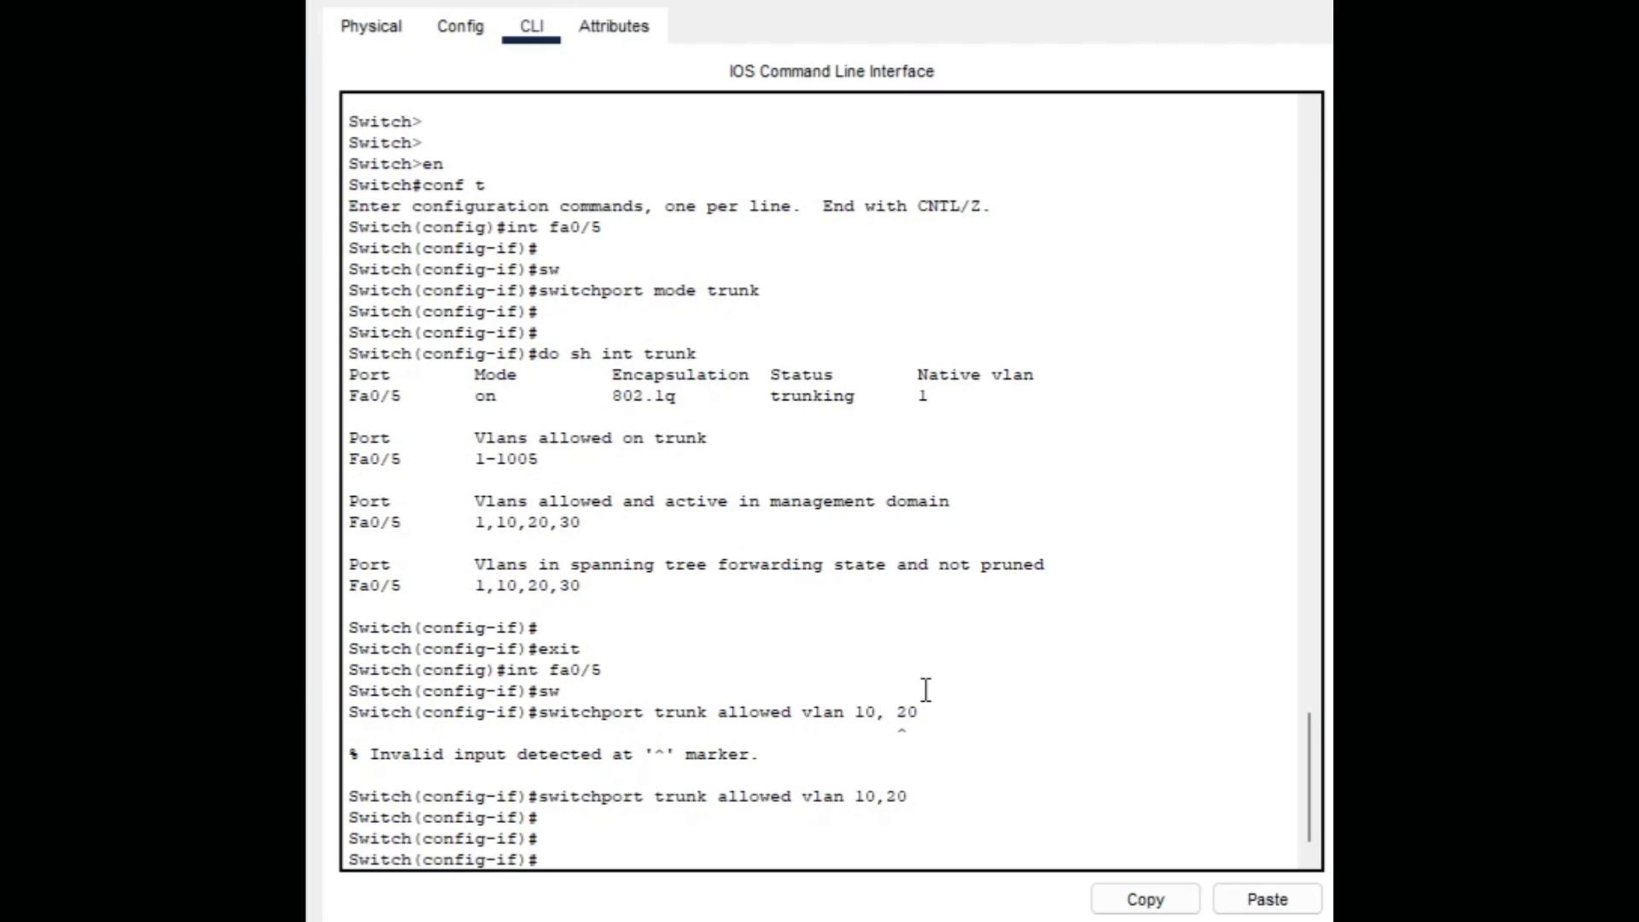
Step: Display Switch0's trunk interfaces again and examine which VLANs are allowed on Fa0/5
{"action": "type", "text": "do sh int trunk"}
{"action": "key", "text": "Return"}
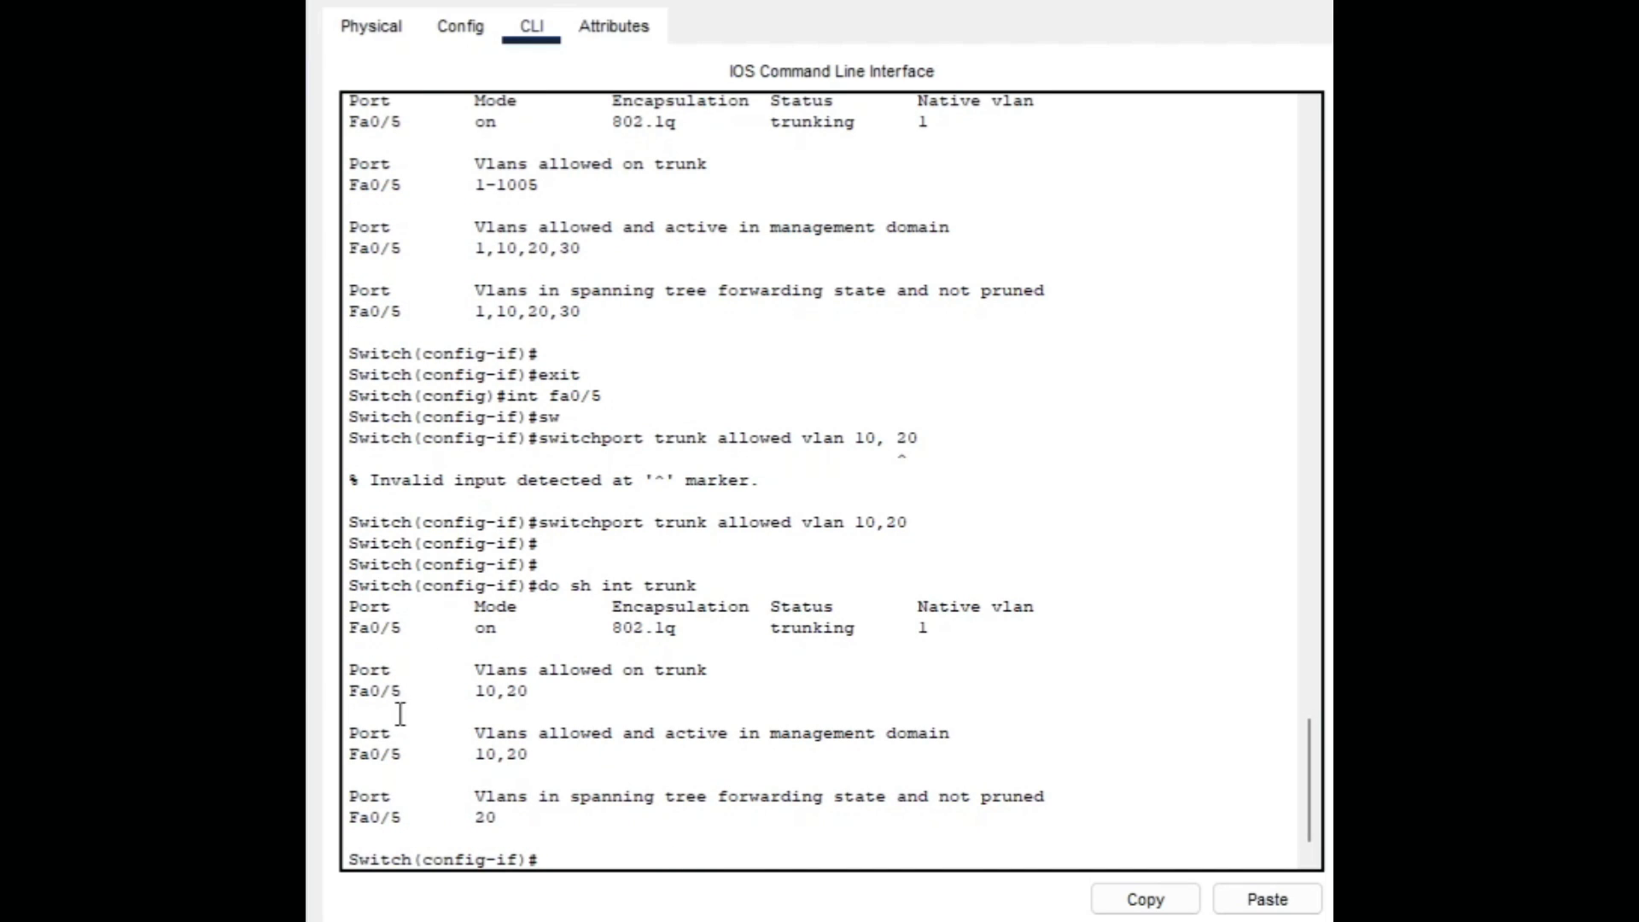
{"action": "left_click_drag", "start_coordinate": [347, 690], "coordinate": [407, 691]}
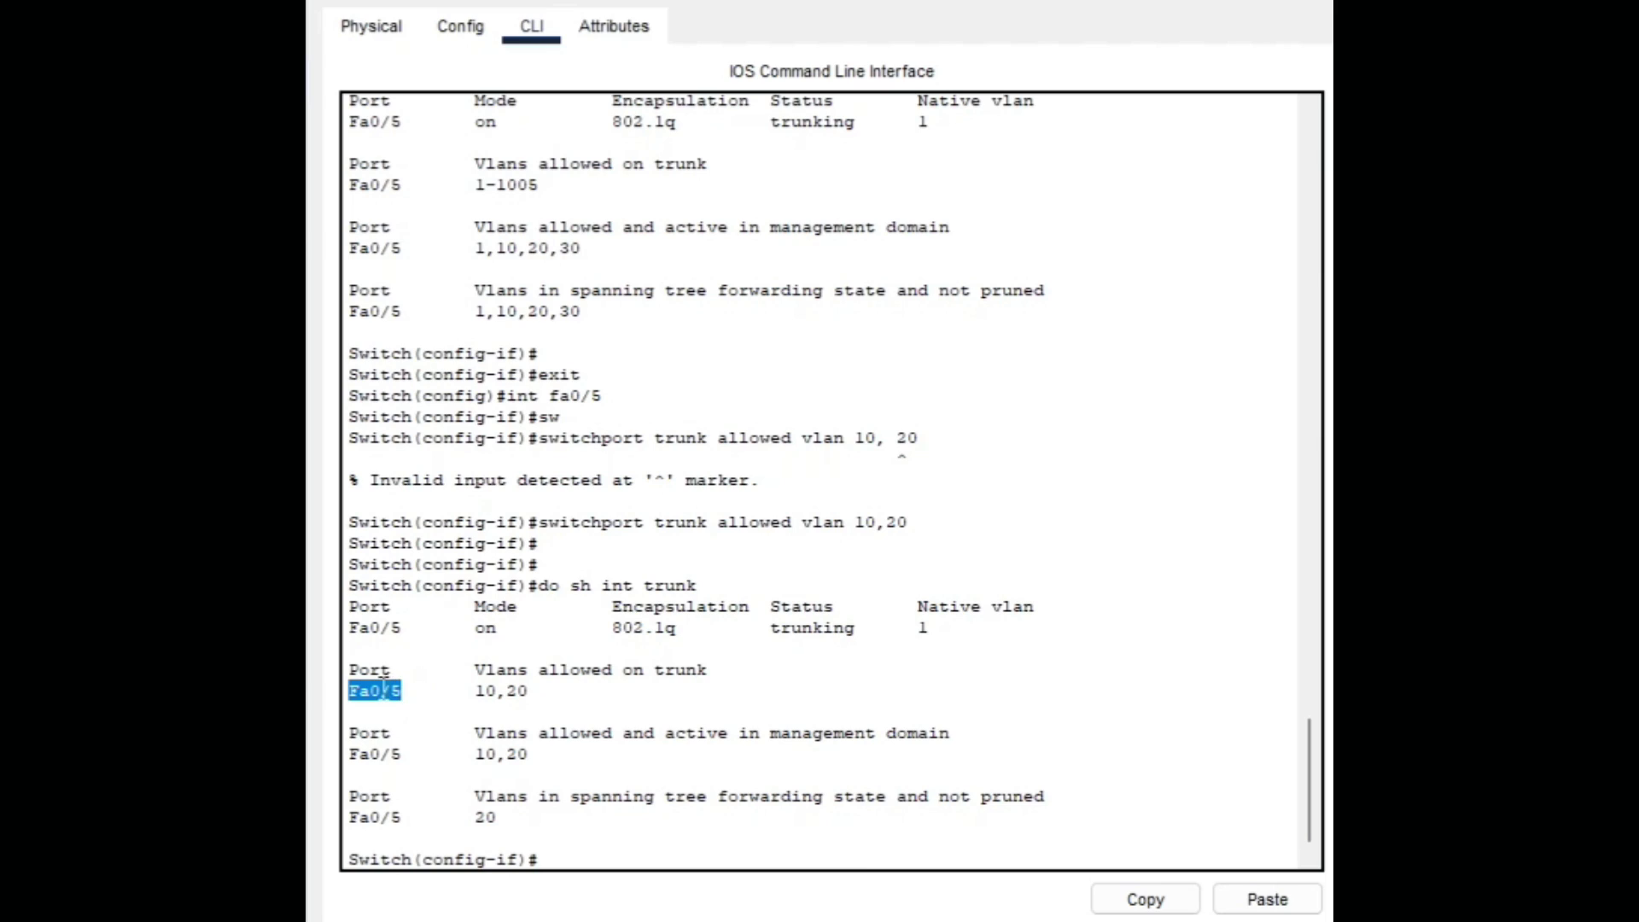
{"action": "left_click", "coordinate": [381, 686]}
{"action": "left_click_drag", "start_coordinate": [565, 690], "coordinate": [456, 694]}
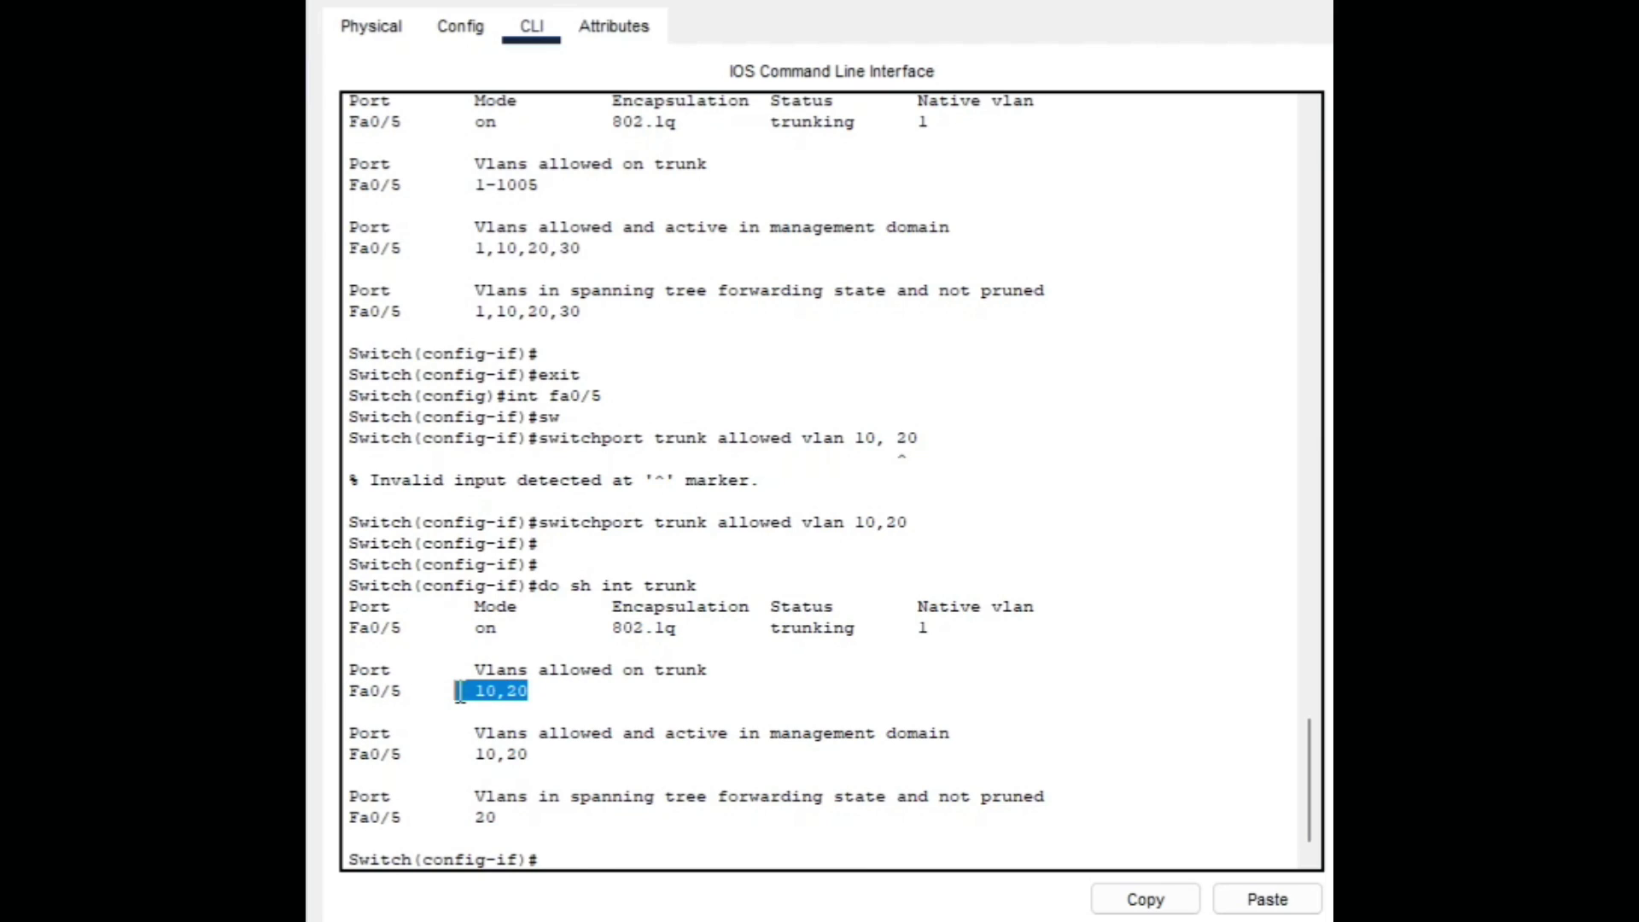
Step: Leave Switch0's CLI and ping 192.168.3.2 from PC3's Command Prompt to test VLAN 30 across the trunk
{"action": "left_click", "coordinate": [656, 700]}
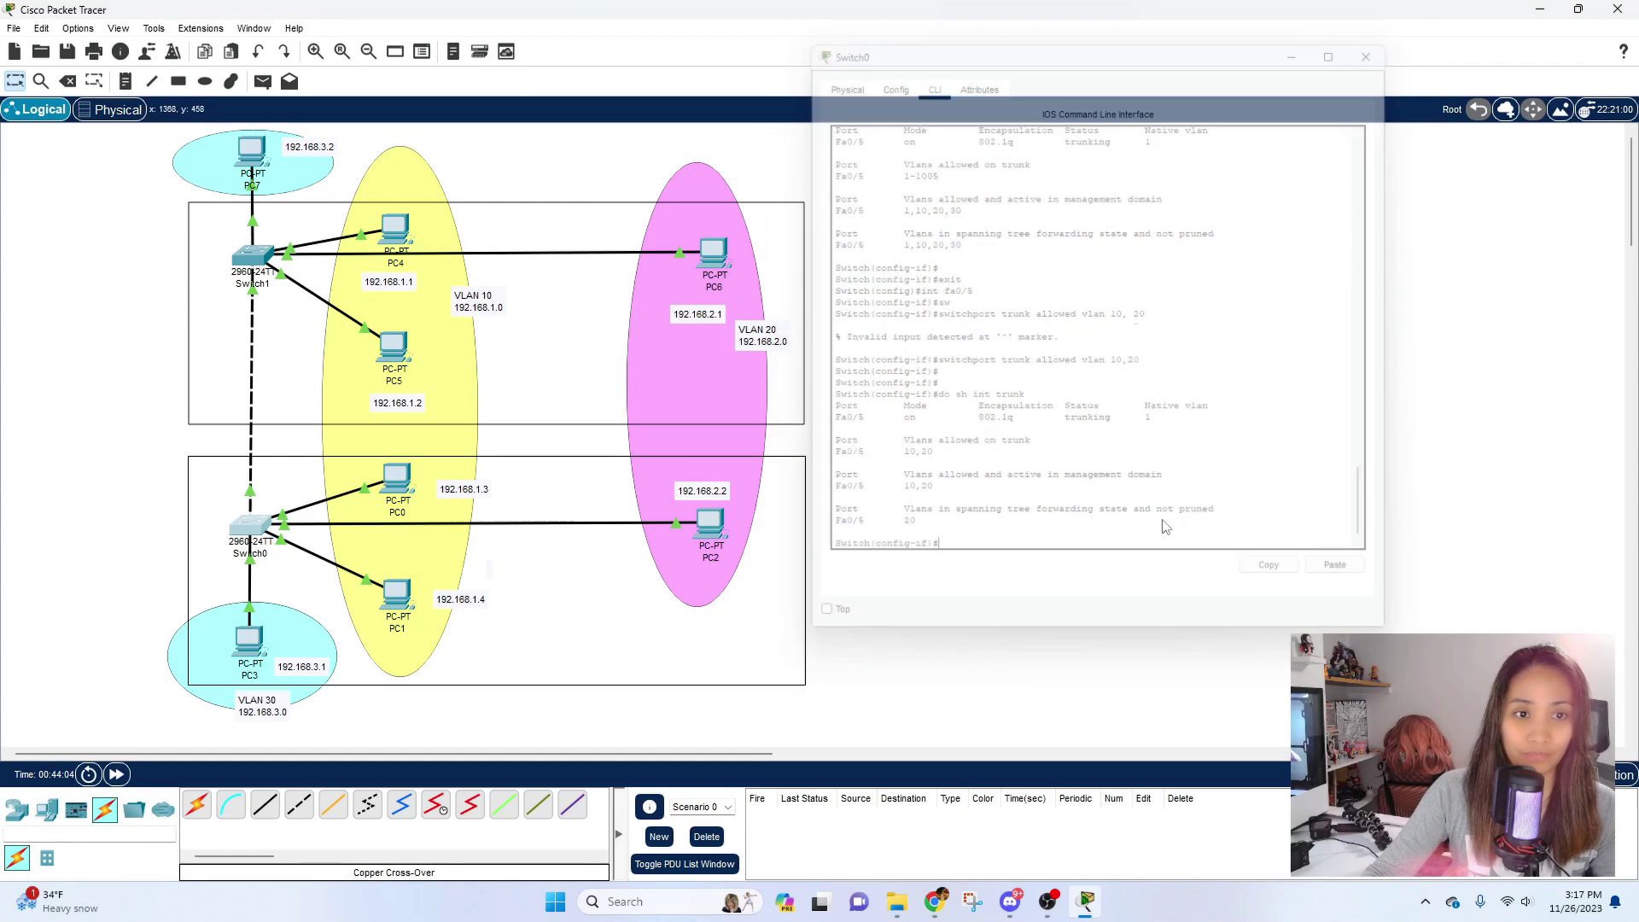
{"action": "left_click", "coordinate": [1168, 531]}
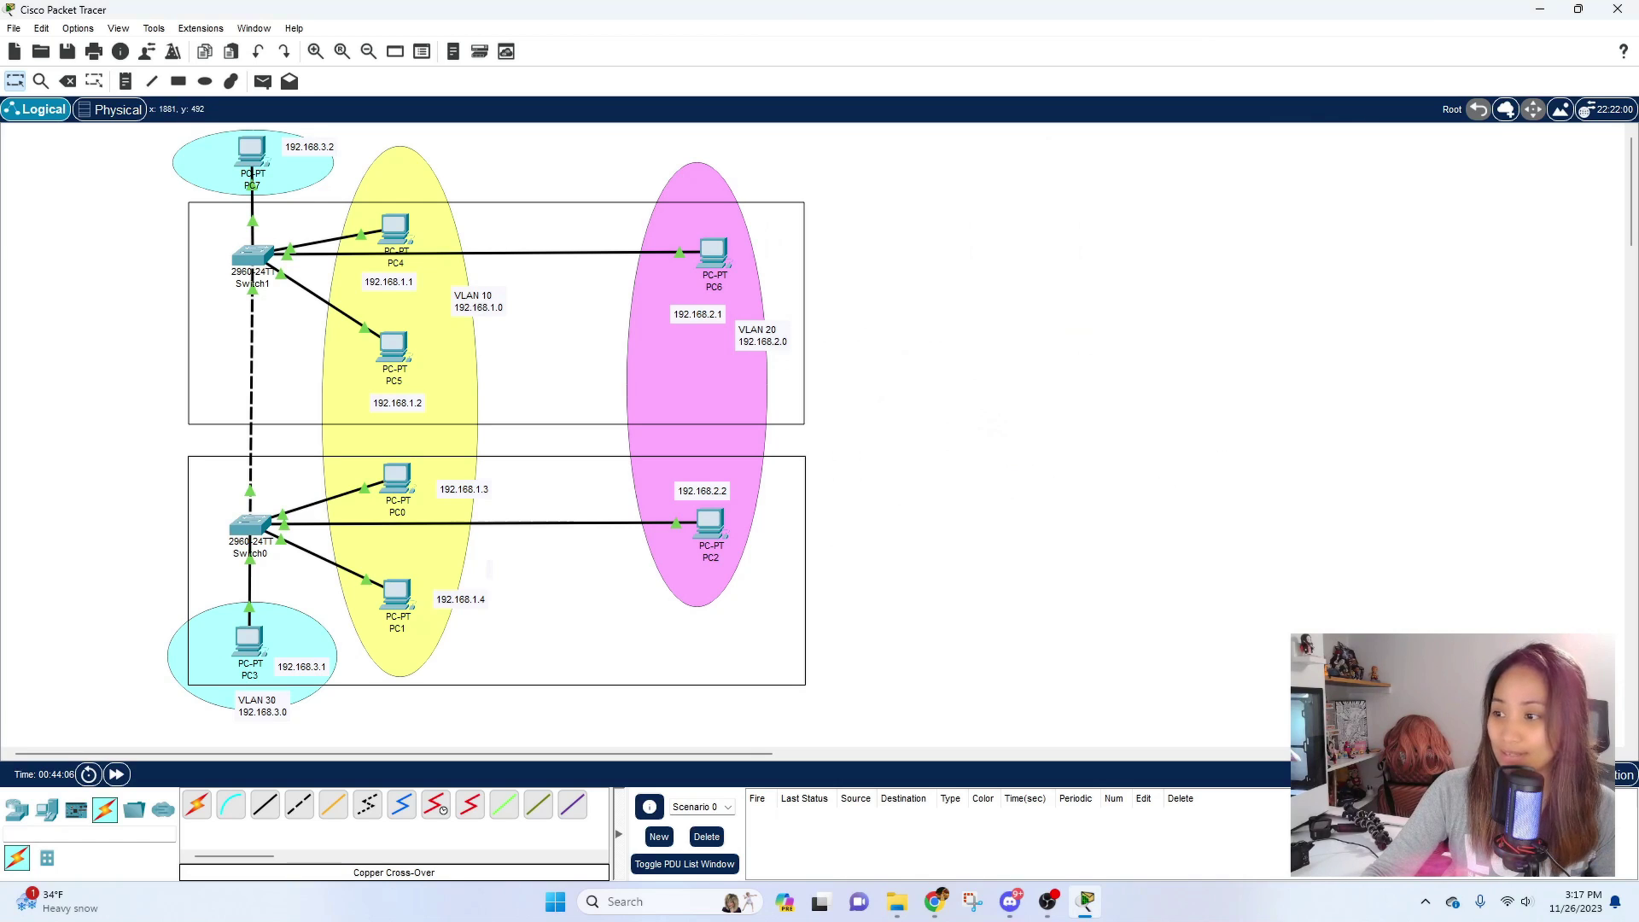
{"action": "left_click", "coordinate": [250, 641]}
{"action": "left_click_drag", "start_coordinate": [877, 203], "coordinate": [1135, 86]}
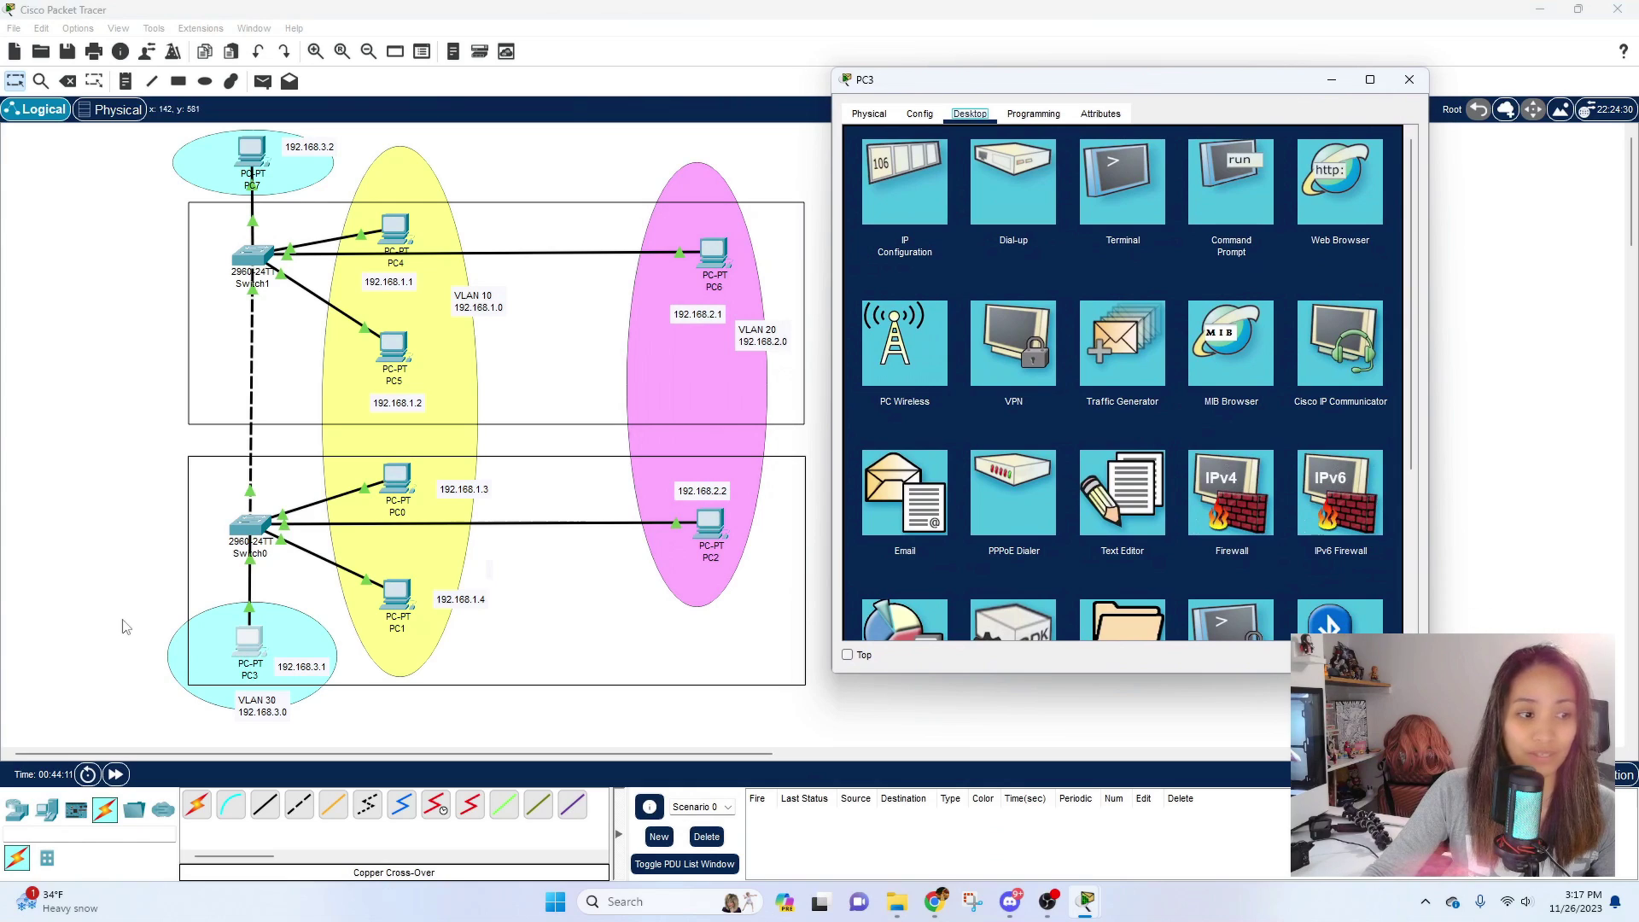
{"action": "left_click", "coordinate": [136, 512]}
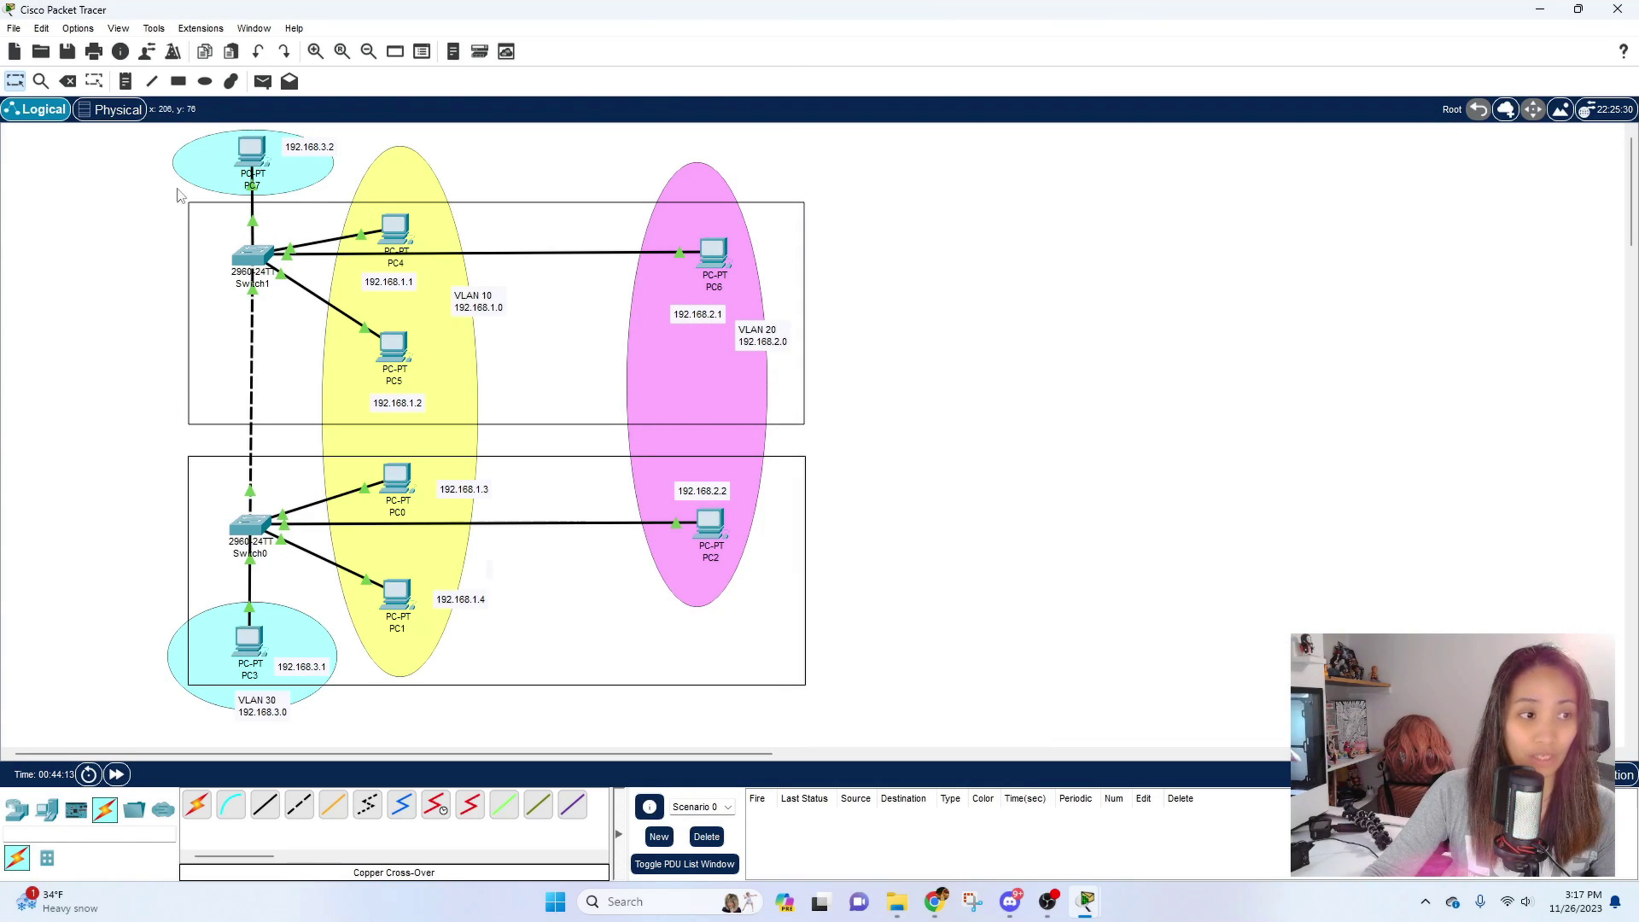
{"action": "left_click", "coordinate": [250, 644]}
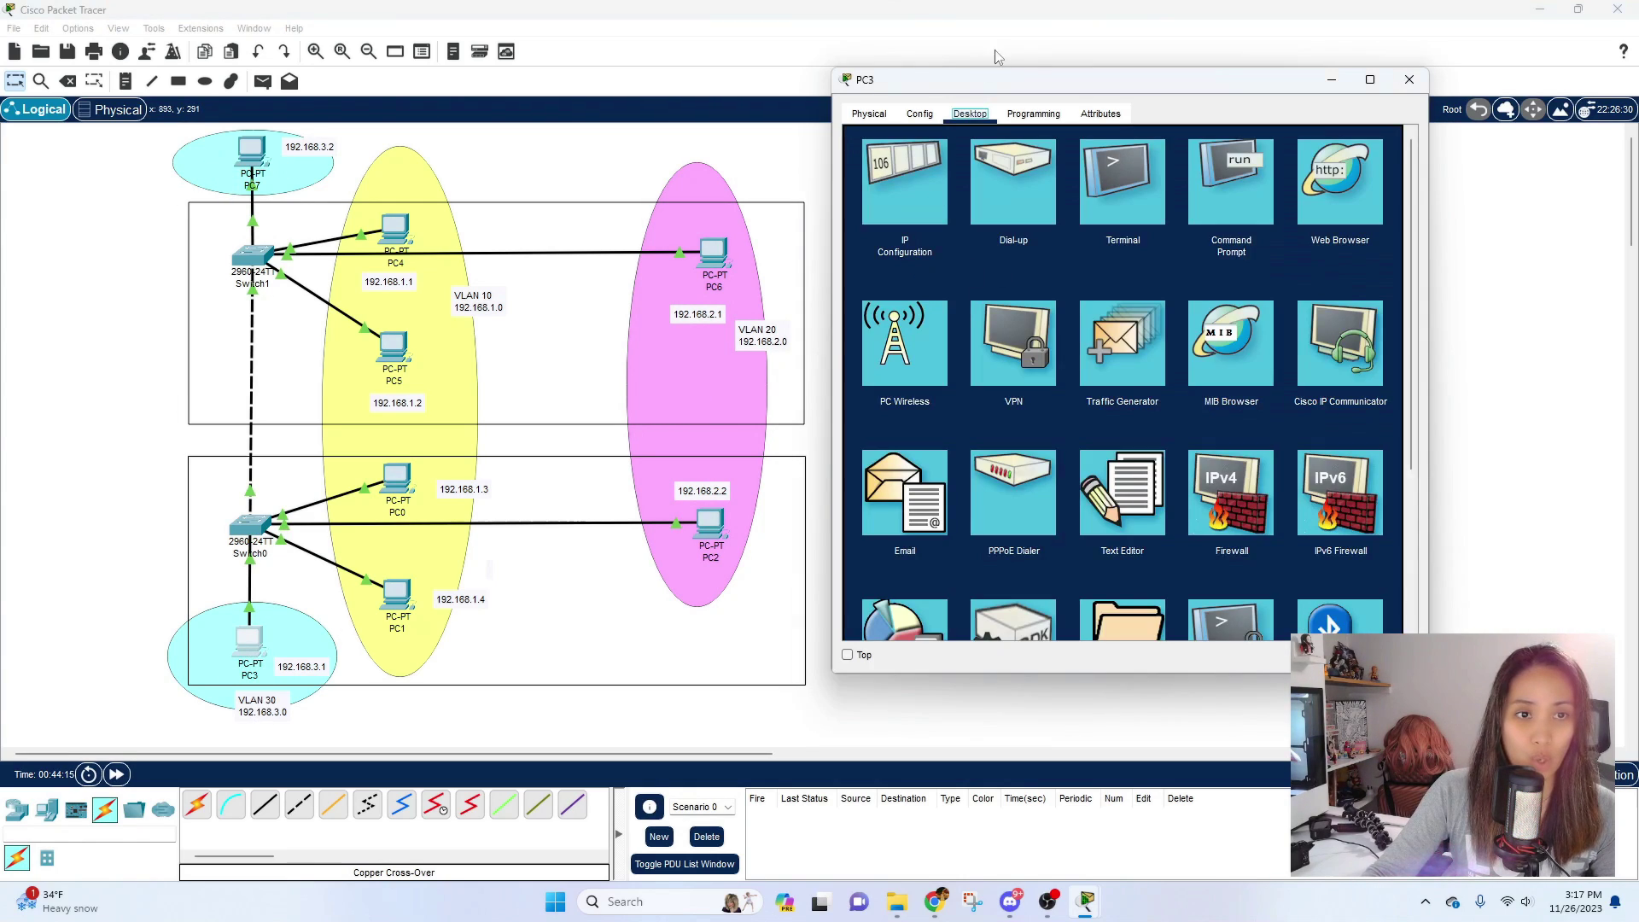
{"action": "left_click", "coordinate": [1234, 201]}
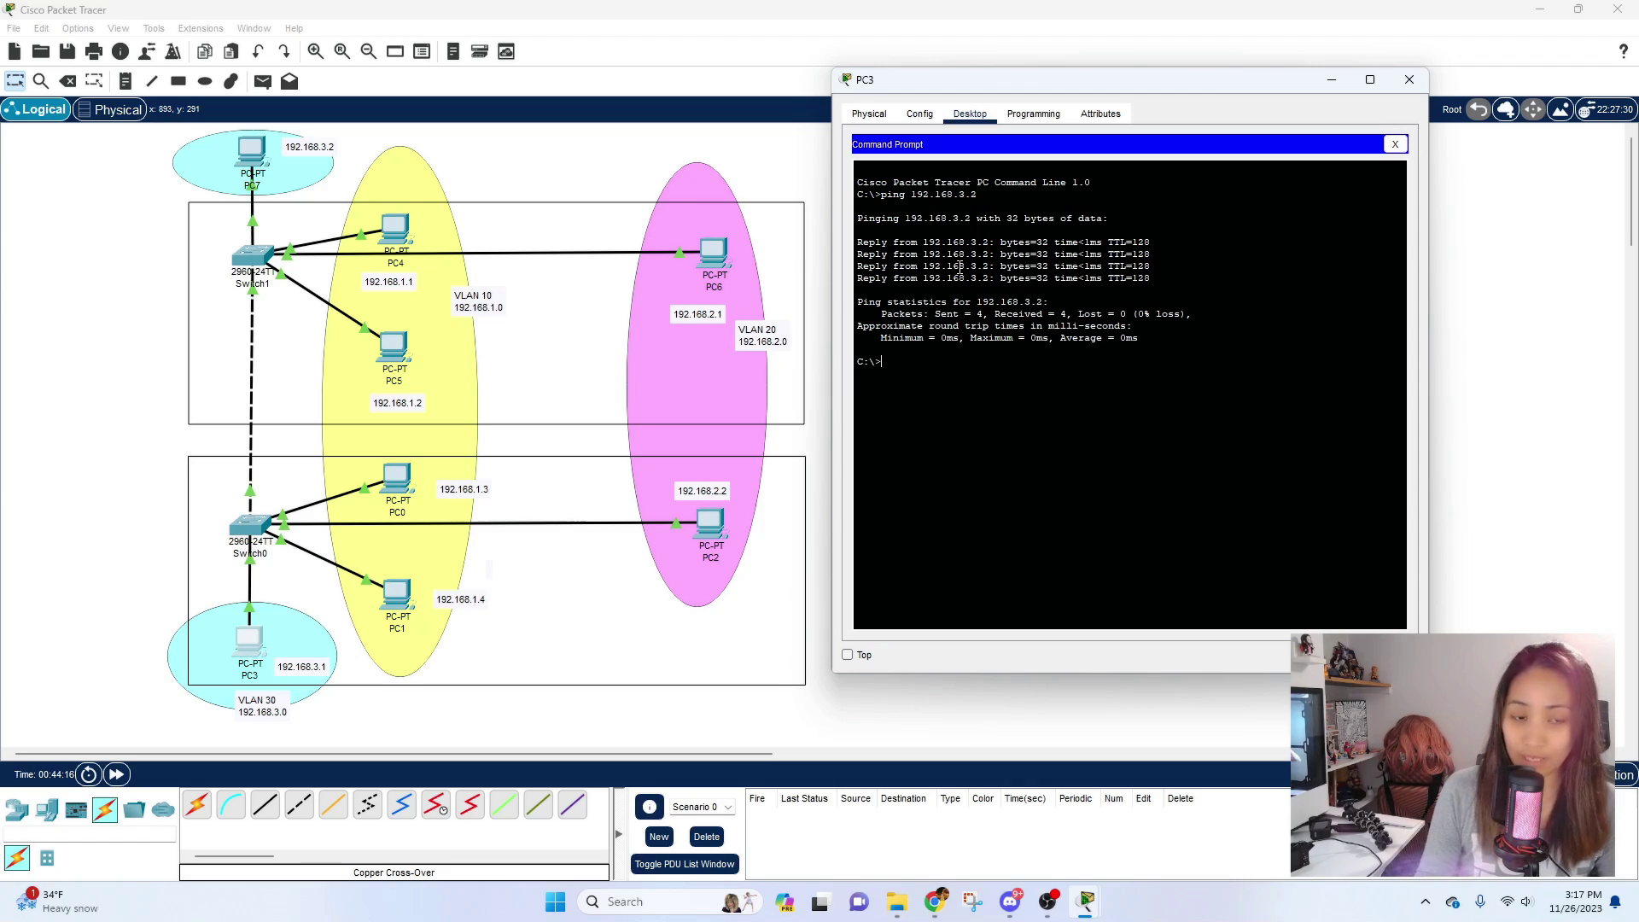
{"action": "key", "text": "Up"}
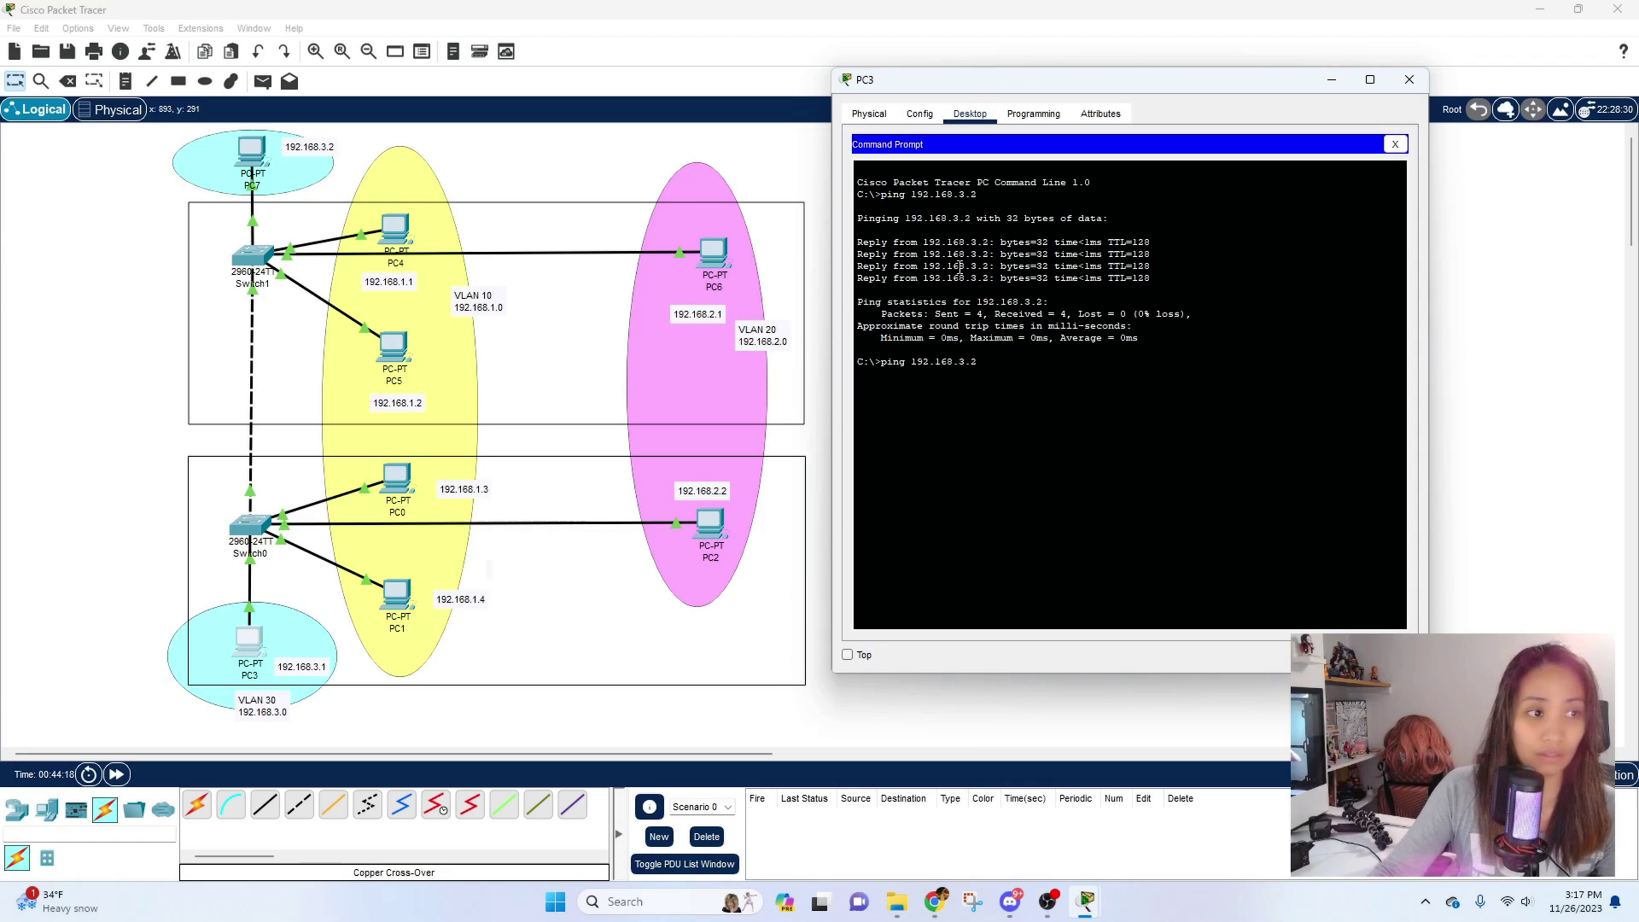
{"action": "key", "text": "Return"}
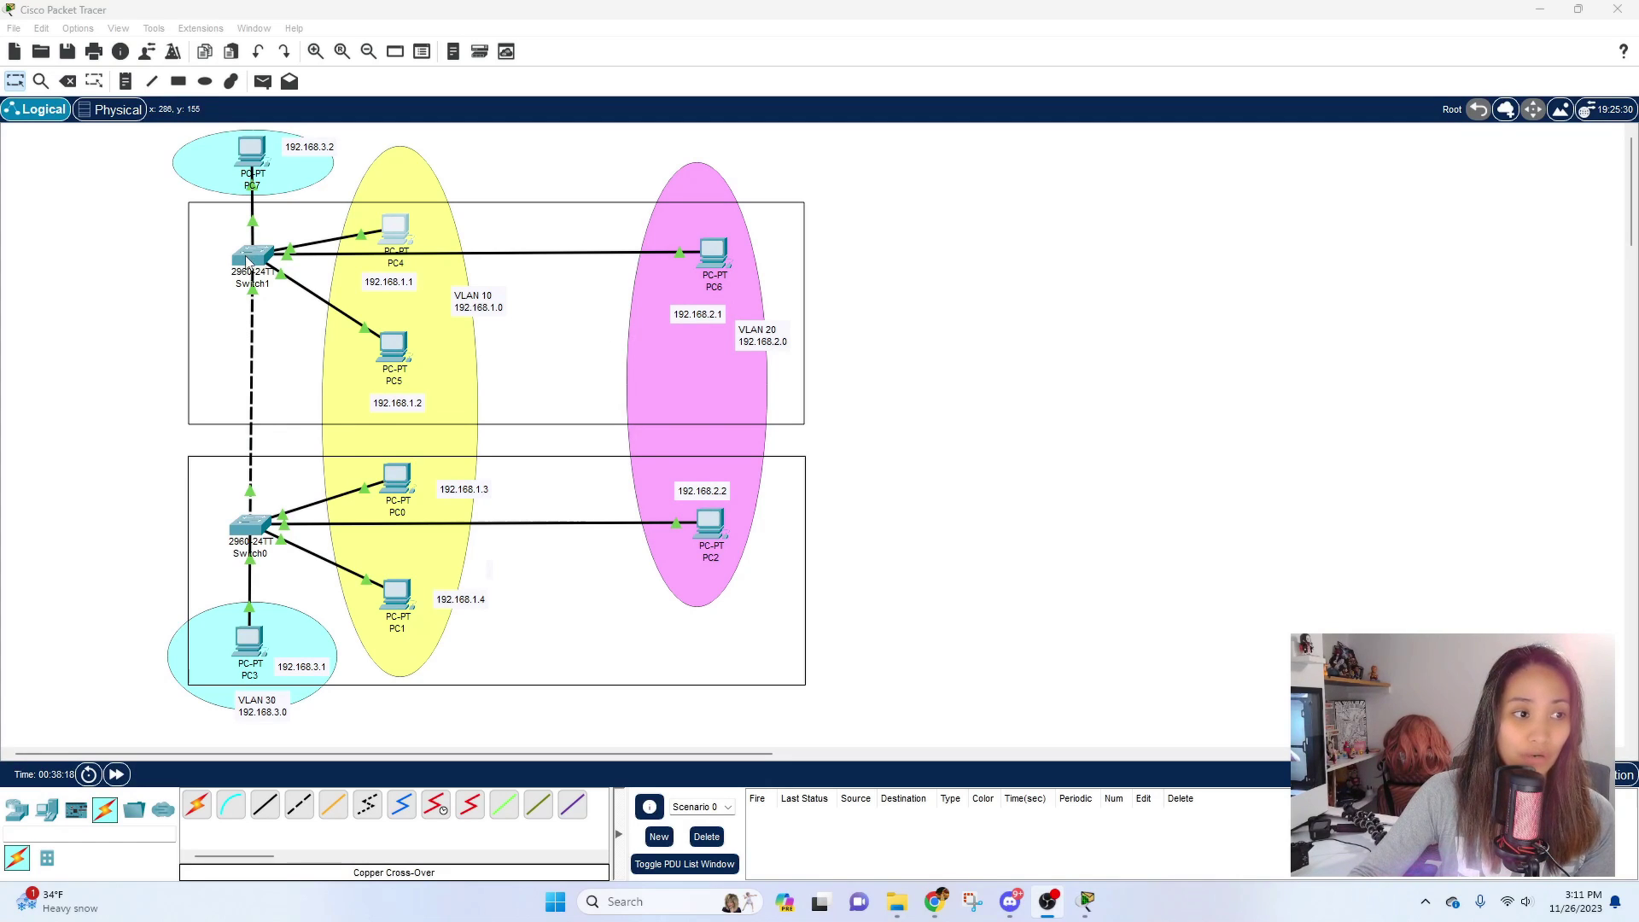
Step: On Switch1, try to display the switchport details of Fa0/5 from interface configuration mode
{"action": "left_click", "coordinate": [250, 256]}
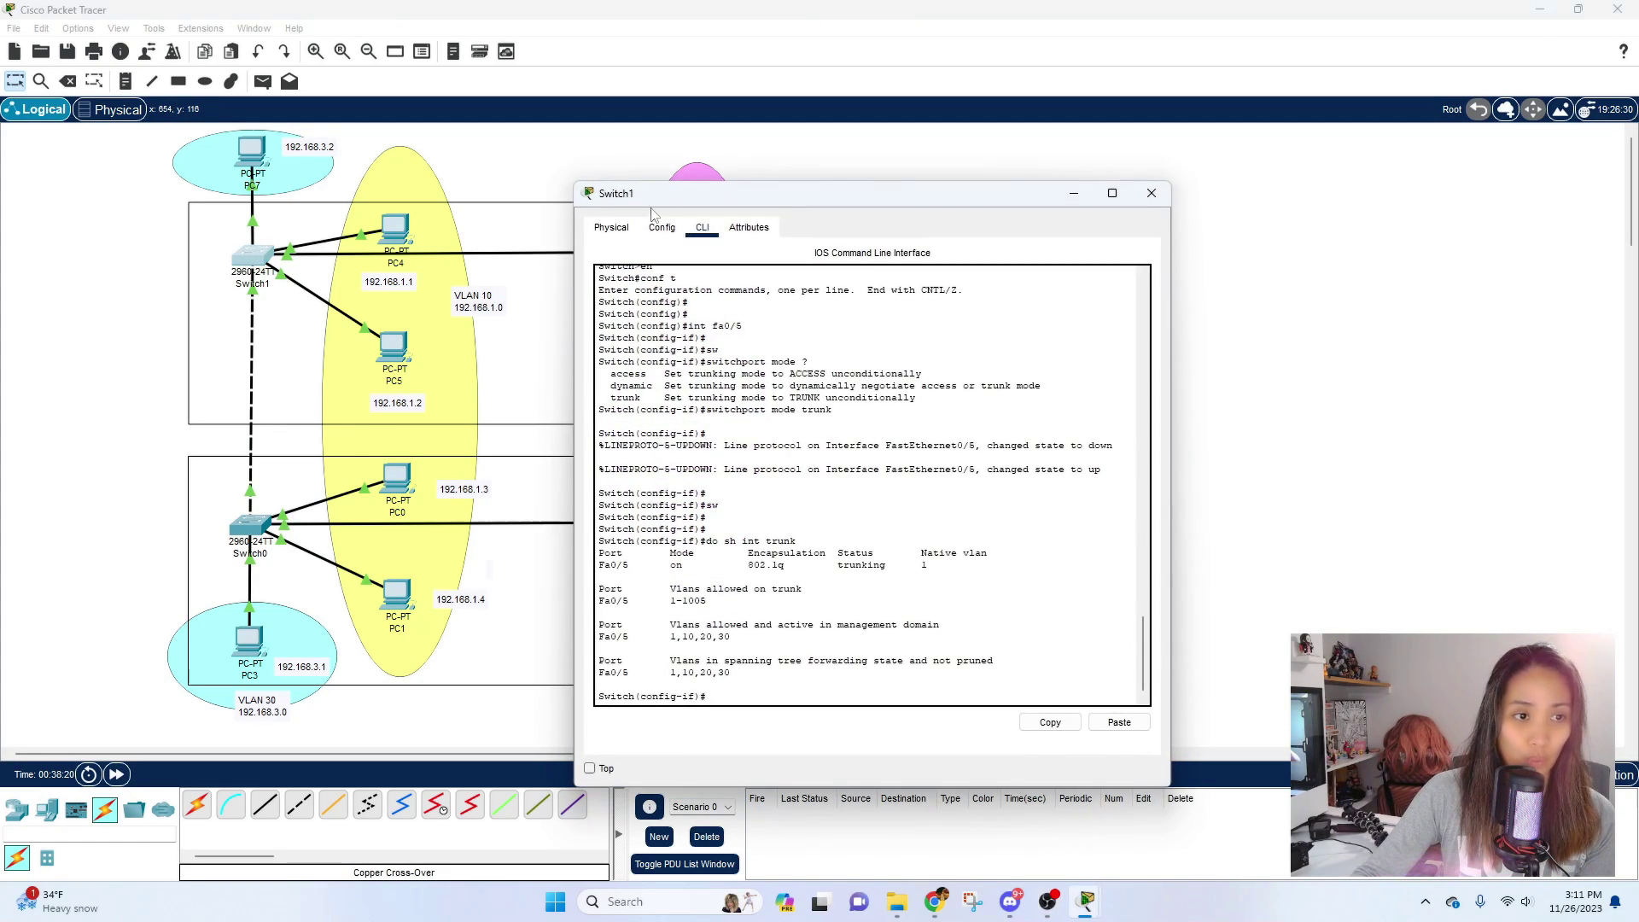
{"action": "left_click_drag", "start_coordinate": [661, 195], "coordinate": [880, 107]}
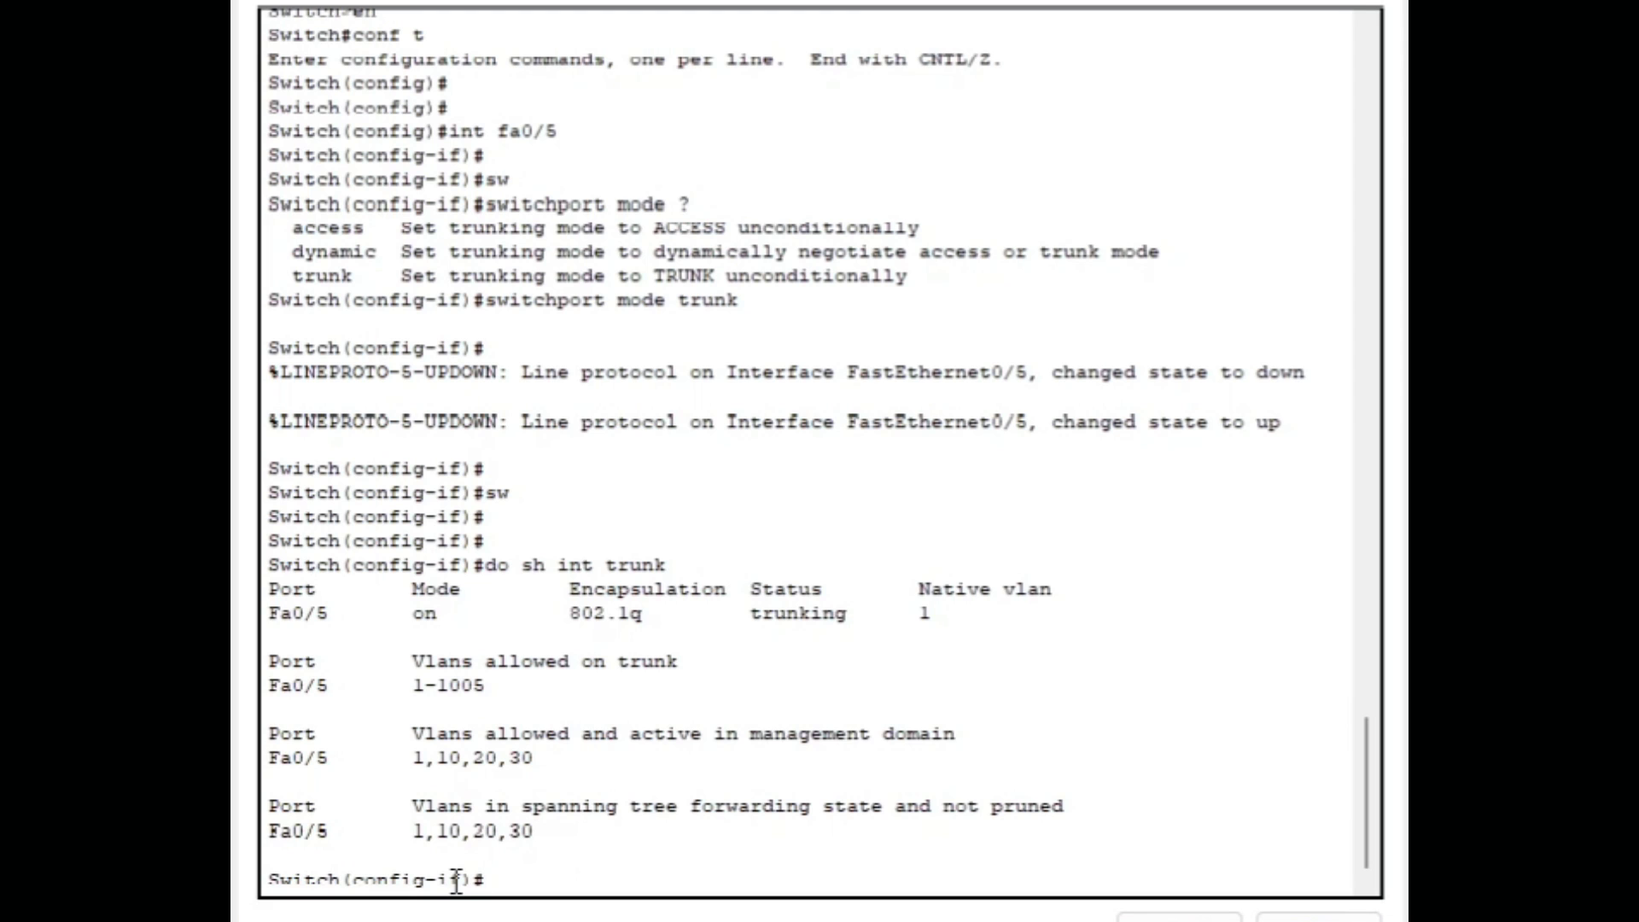
{"action": "type", "text": "do sh i"}
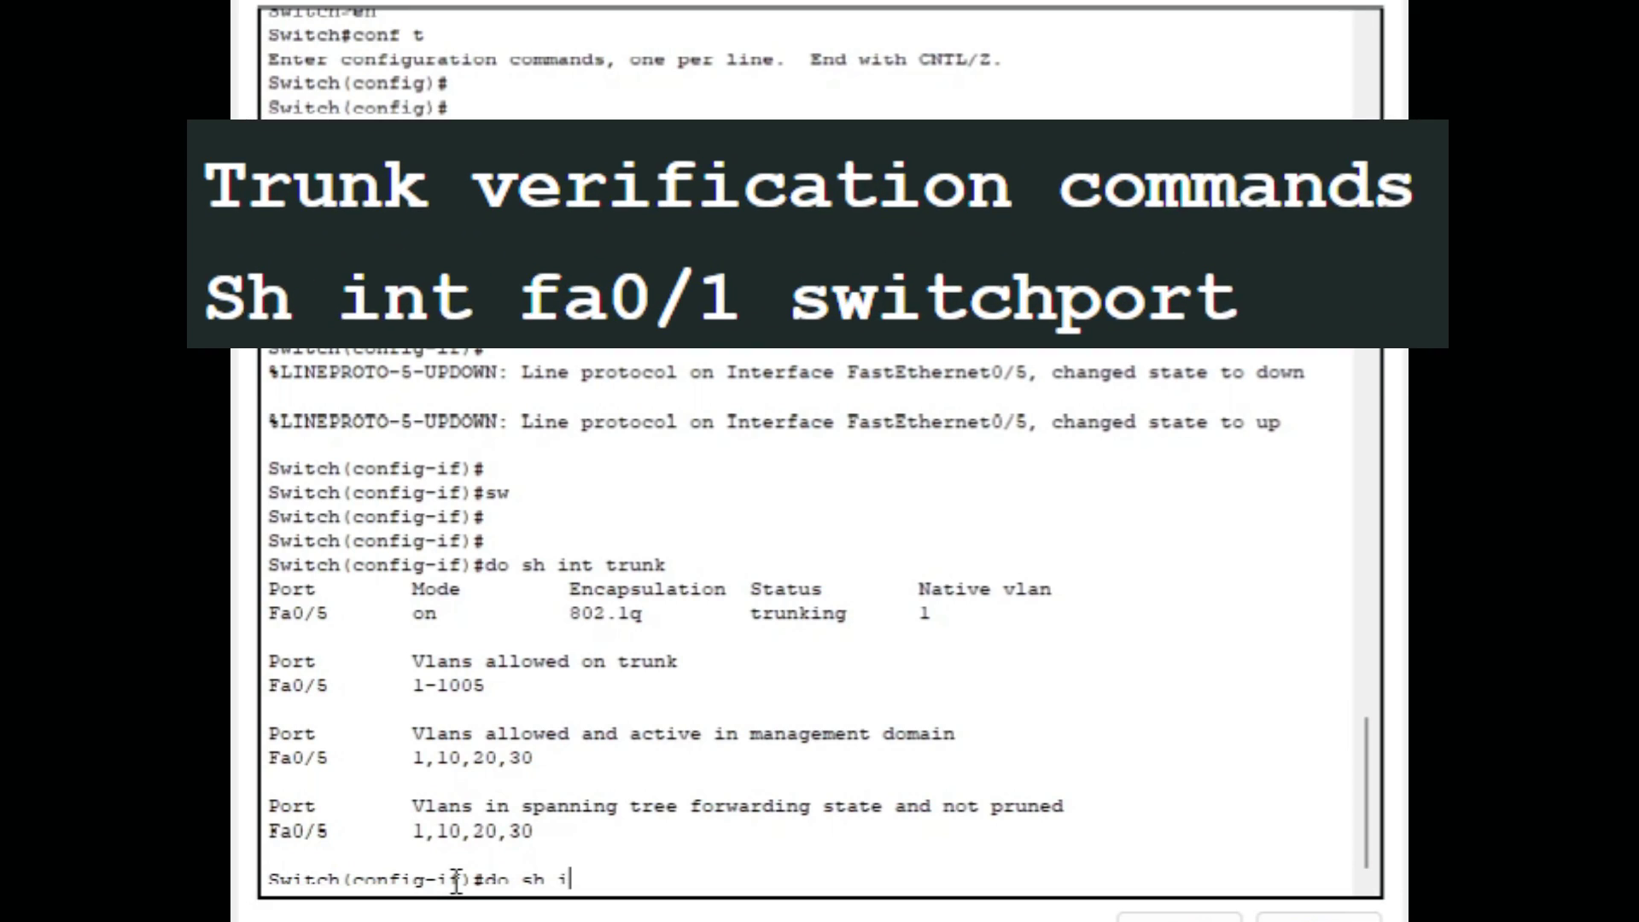
{"action": "type", "text": "nt fa0"}
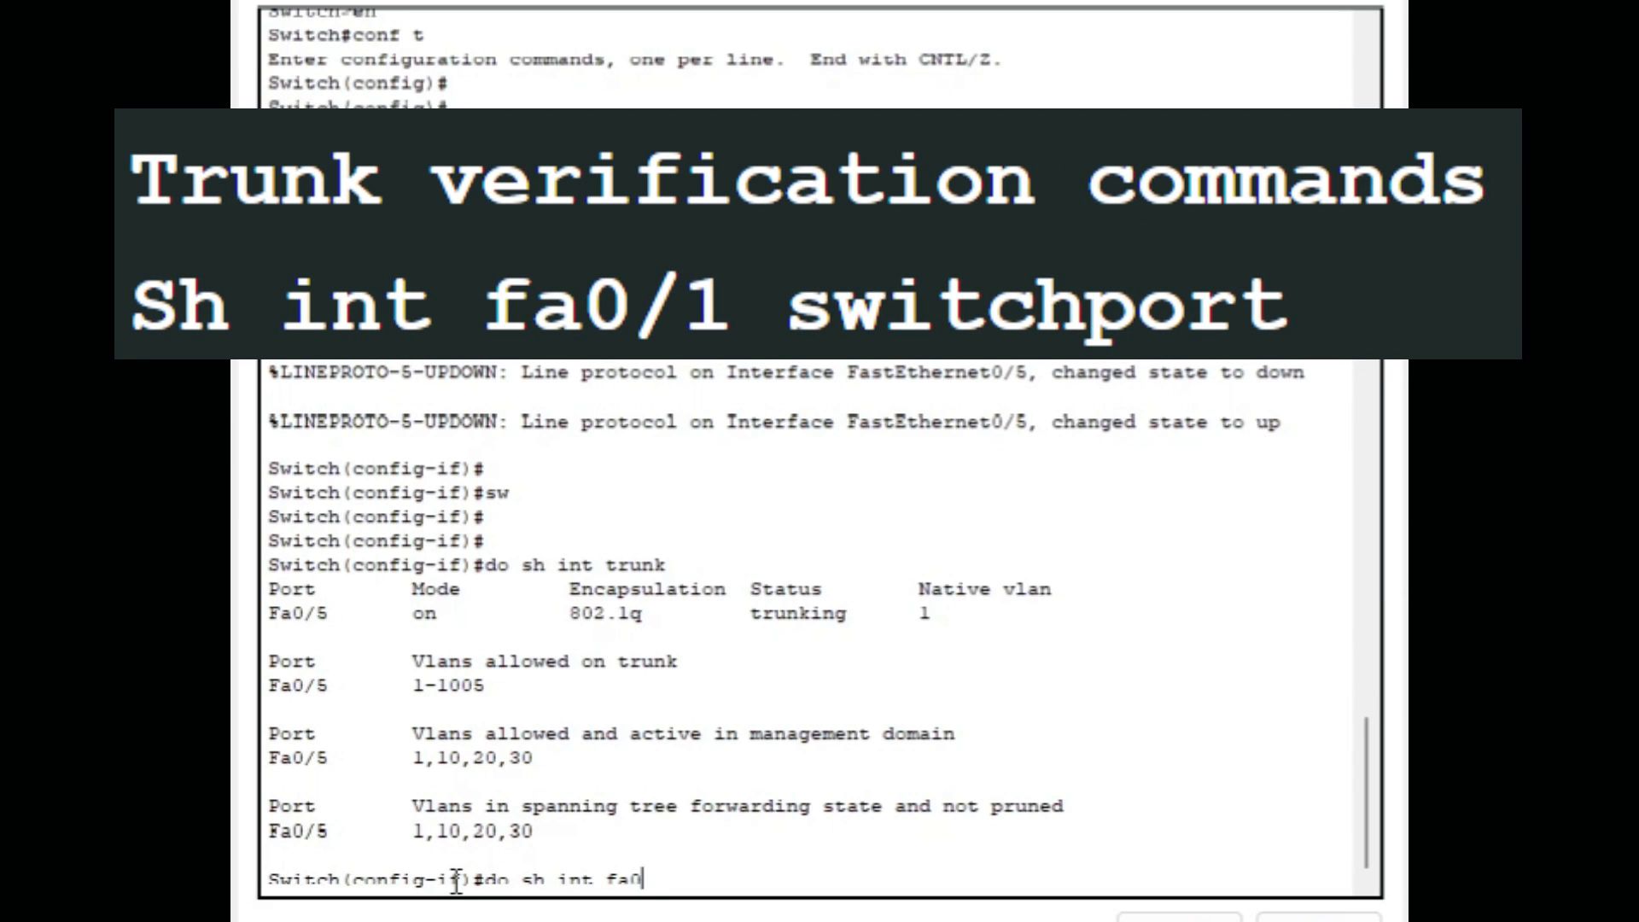
{"action": "type", "text": "/5 sw"}
{"action": "key", "text": "Tab"}
{"action": "type", "text": "itchport"}
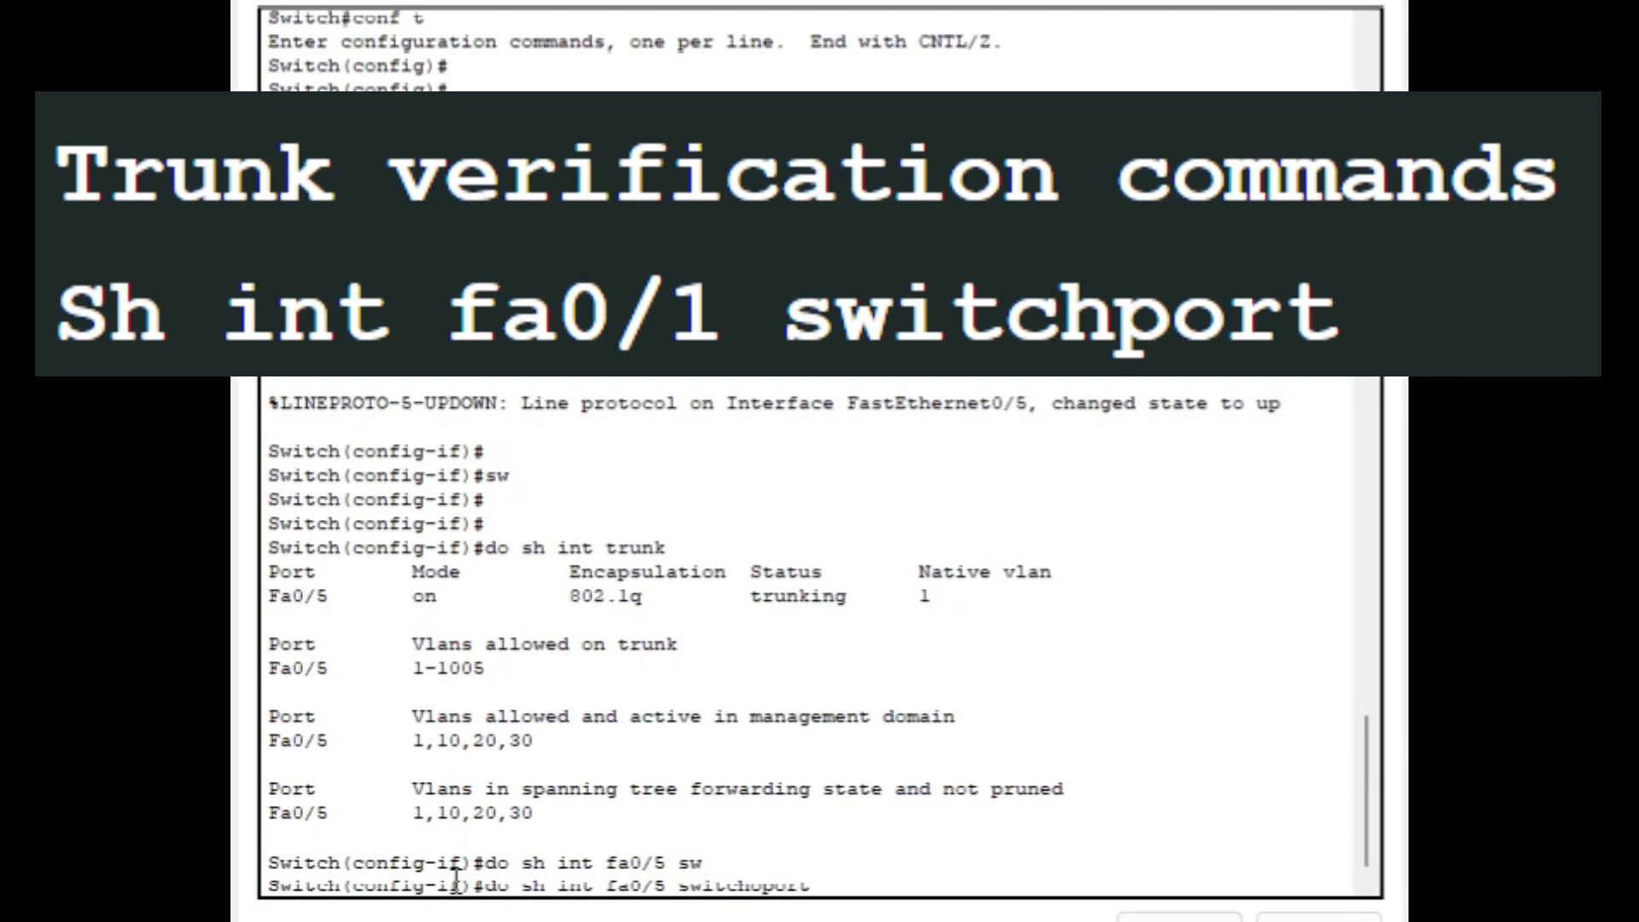
{"action": "key", "text": "Return"}
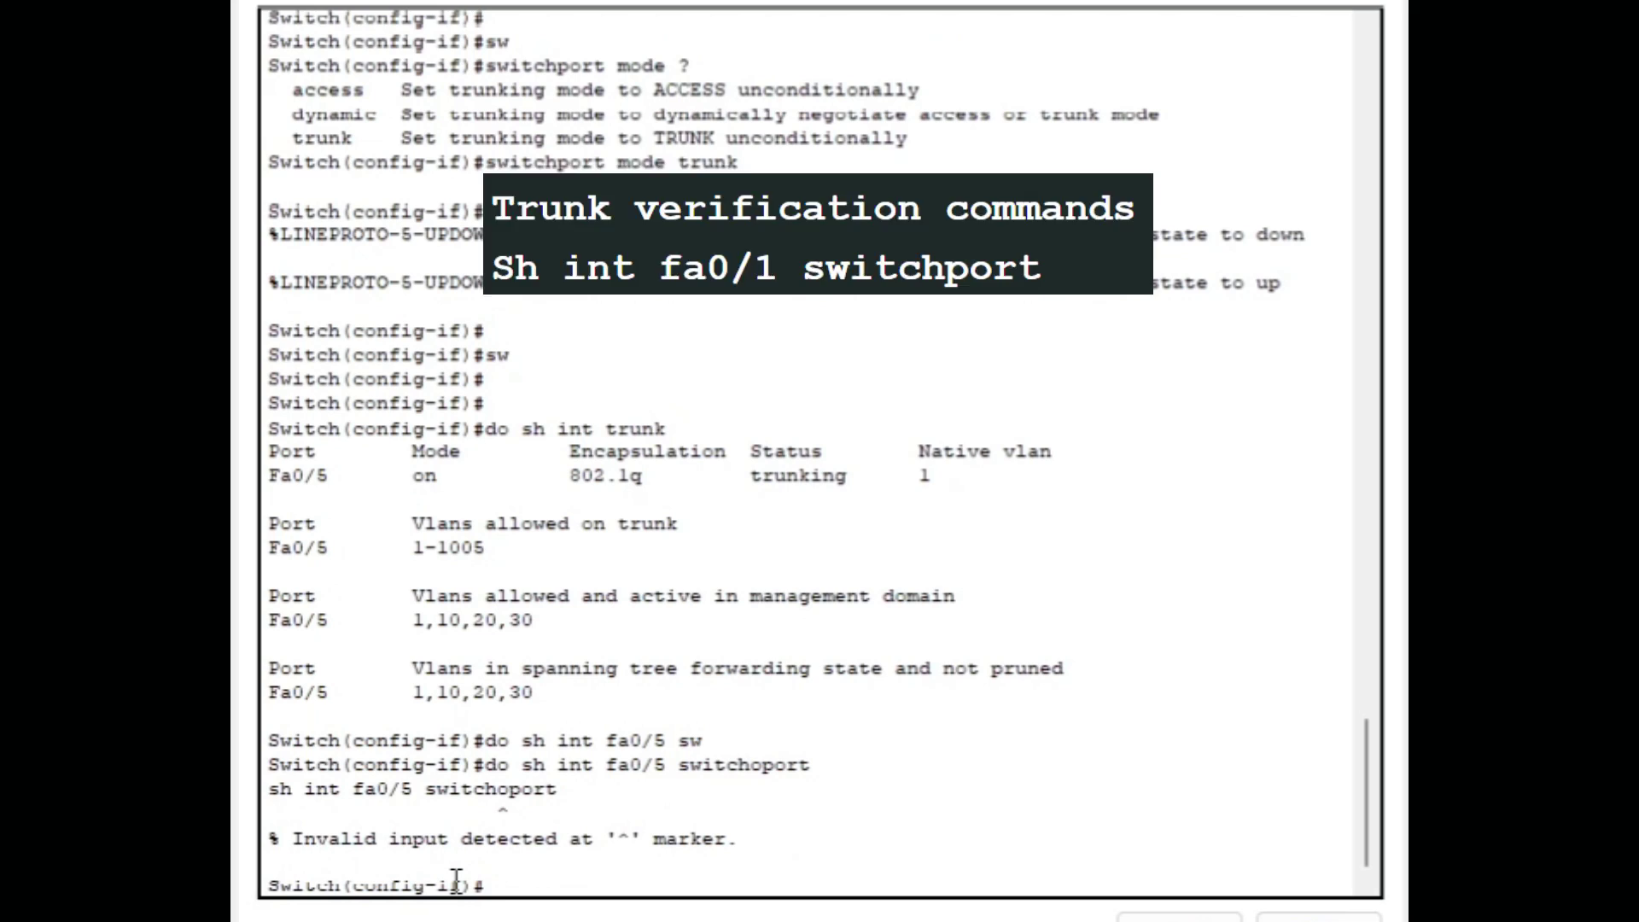
Step: Correct the misspelled keyword, run do sh int fa0/5 switchport, and examine the complete switchport output for Fa0/5
{"action": "key", "text": "Up"}
{"action": "key", "text": "BackSpace"}
{"action": "key", "text": "BackSpace"}
{"action": "key", "text": "BackSpace"}
{"action": "key", "text": "BackSpace"}
{"action": "key", "text": "BackSpace"}
{"action": "type", "text": "port"}
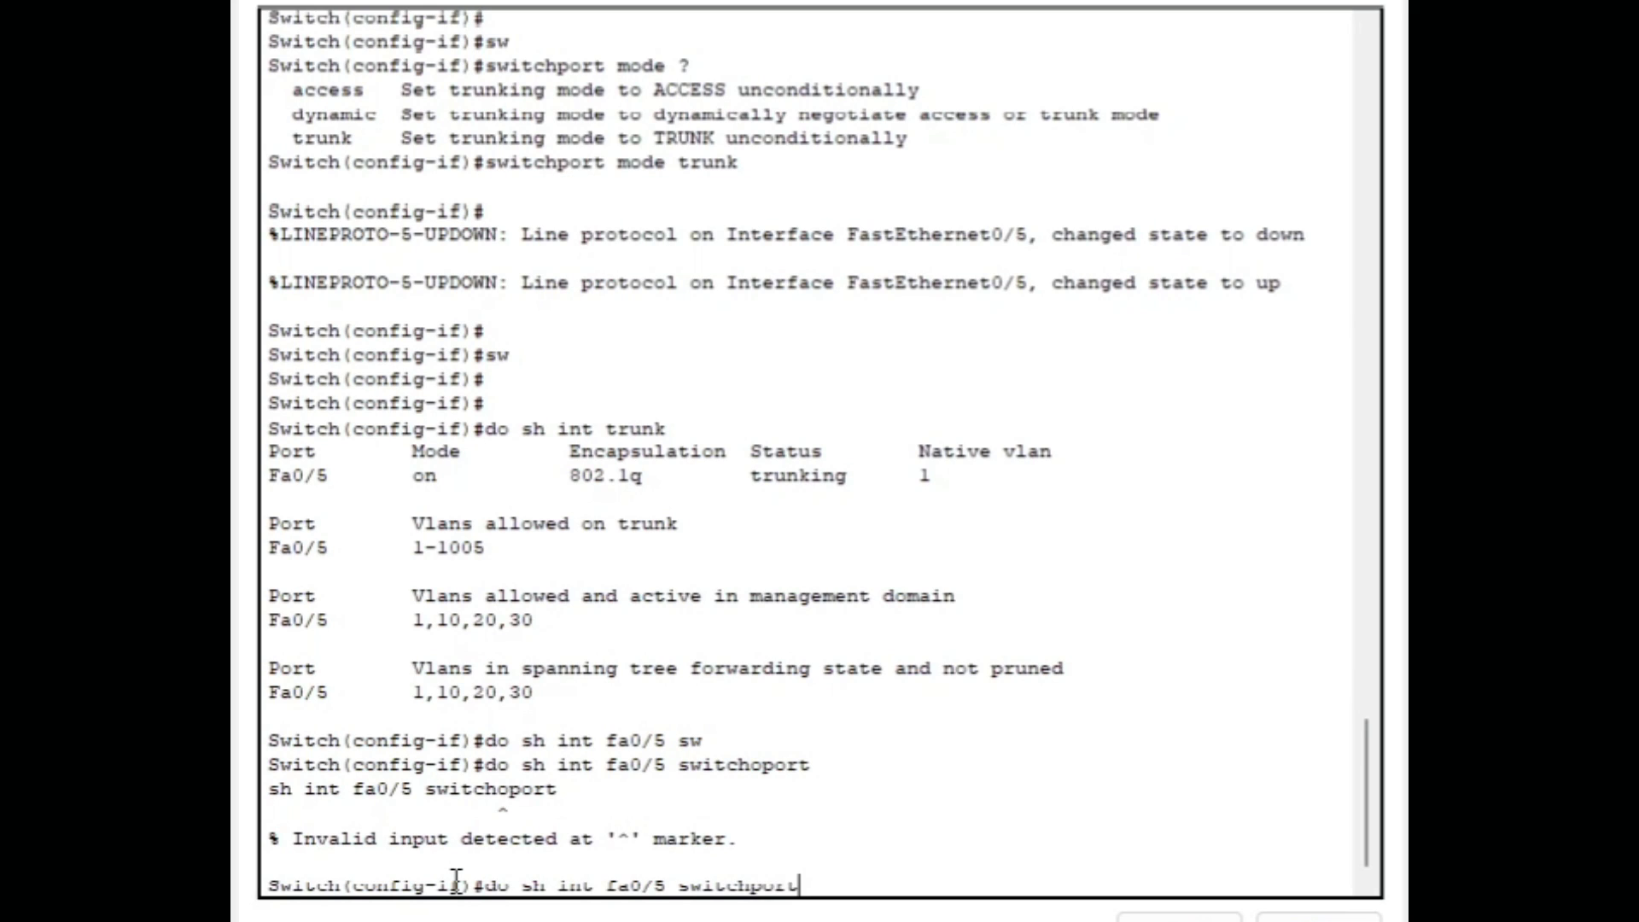
{"action": "key", "text": "Return"}
{"action": "key", "text": "space"}
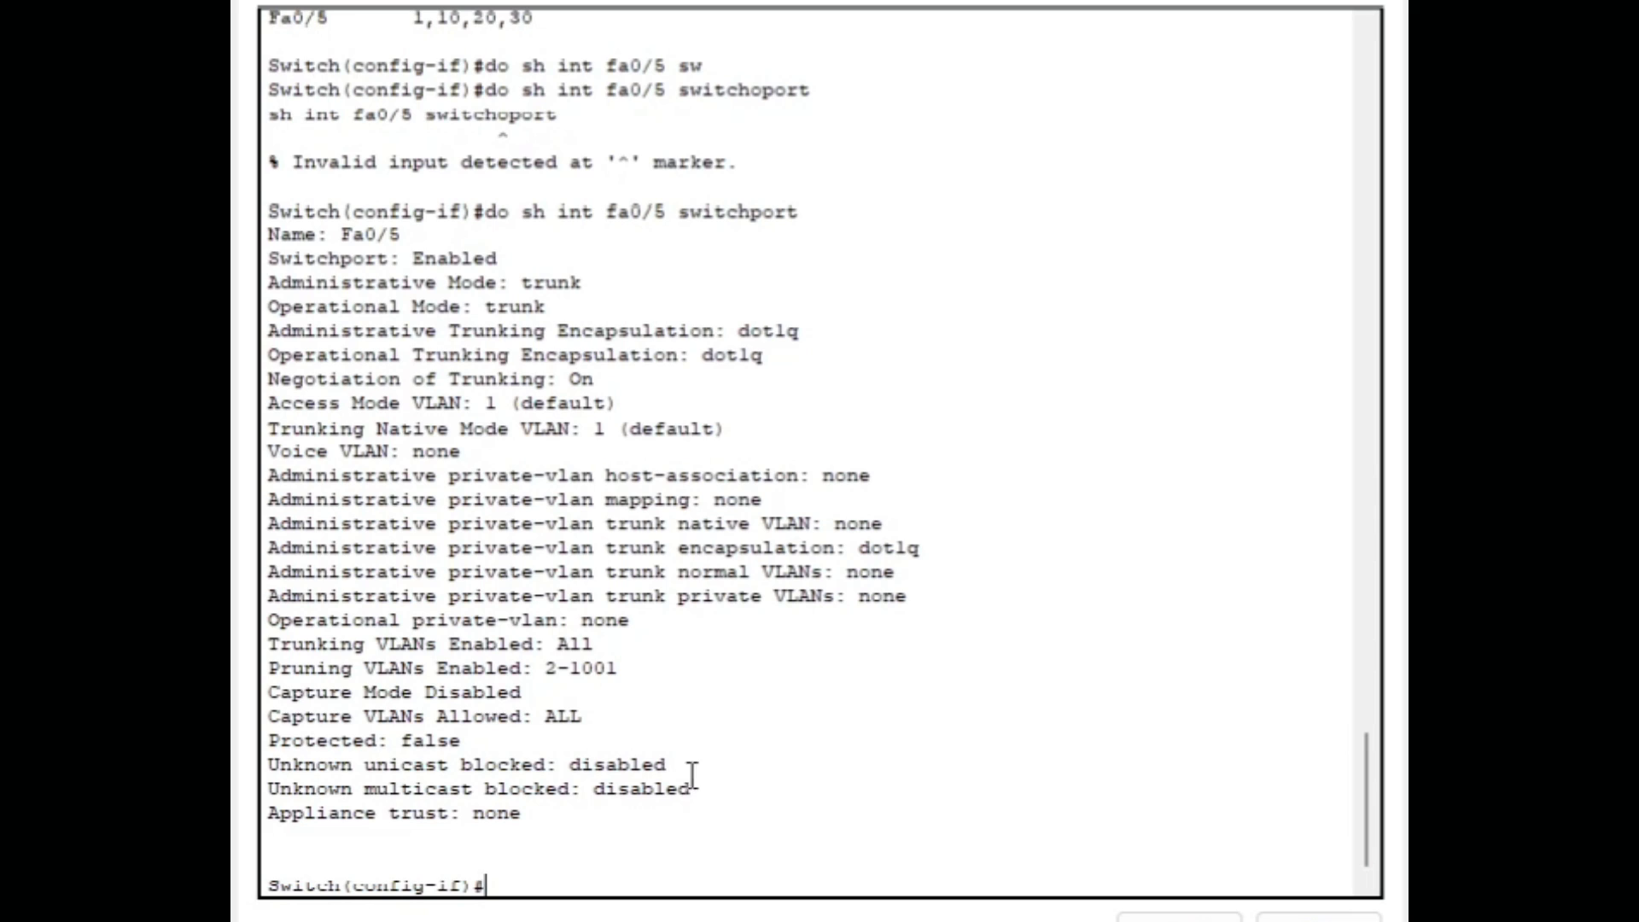
{"action": "left_click_drag", "start_coordinate": [752, 811], "coordinate": [269, 233]}
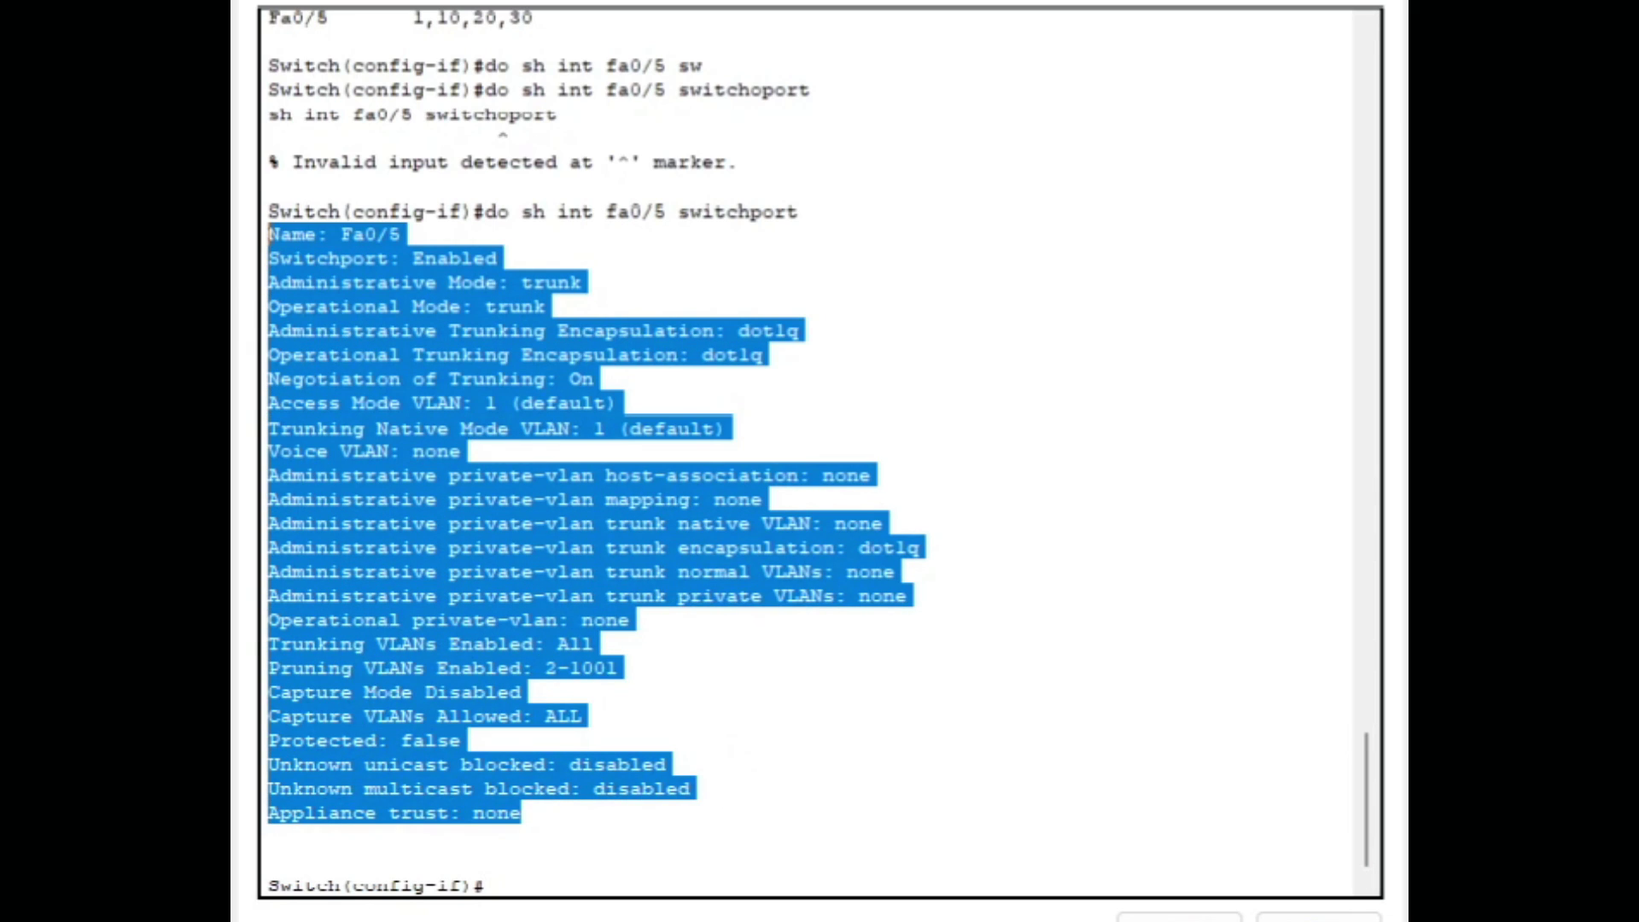